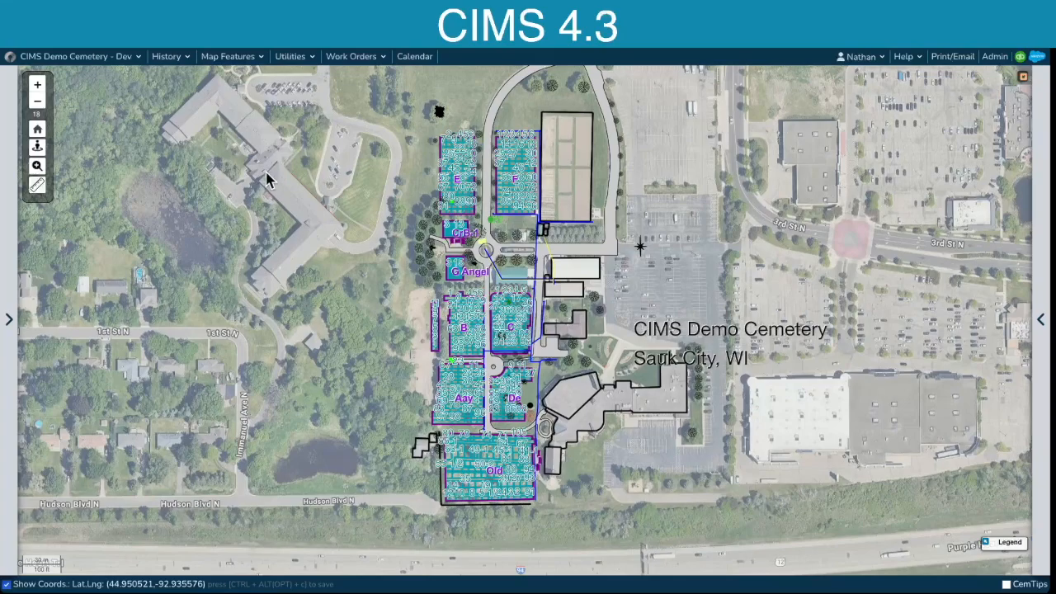
Step: Open the burial record of space 1_F_87_D from the history and start a new work order for it
{"action": "left_click", "coordinate": [172, 58]}
{"action": "left_click", "coordinate": [198, 75]}
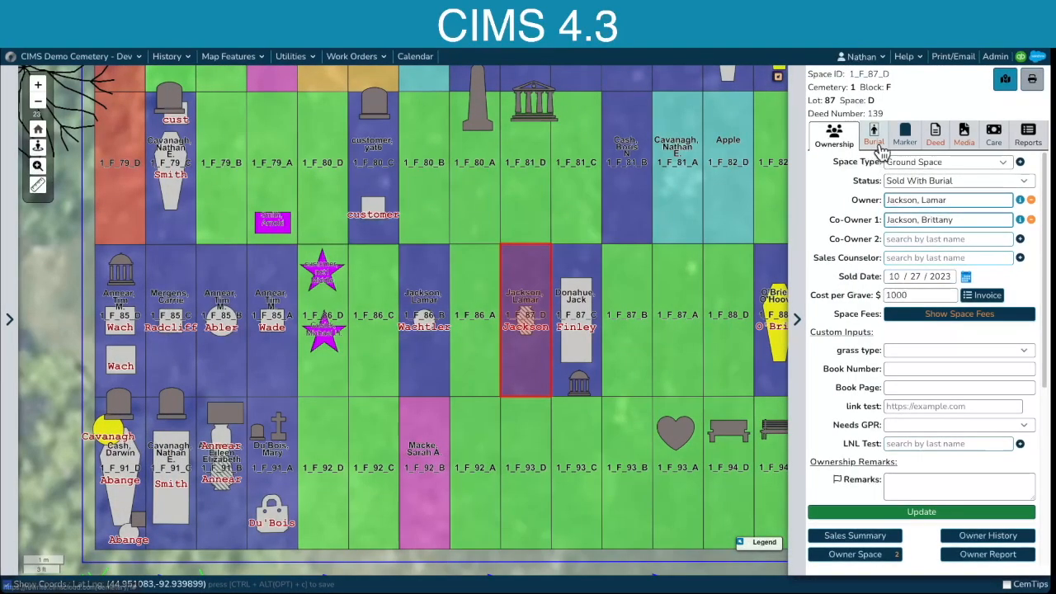
{"action": "left_click", "coordinate": [879, 146]}
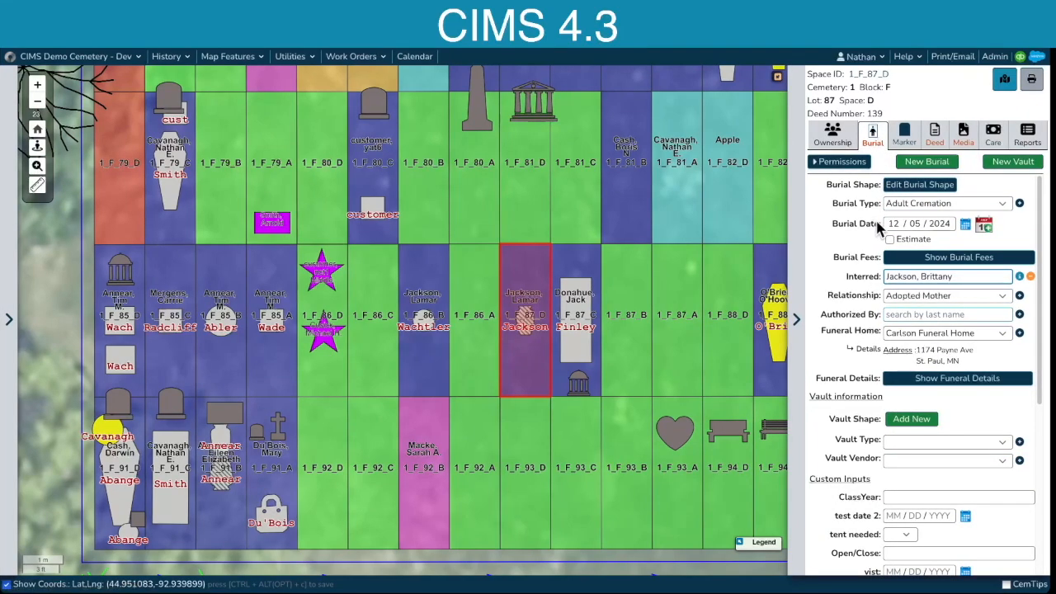
{"action": "left_click", "coordinate": [890, 223]}
{"action": "left_click", "coordinate": [843, 245]}
{"action": "scroll", "coordinate": [843, 245], "scroll_direction": "down", "scroll_amount": 4}
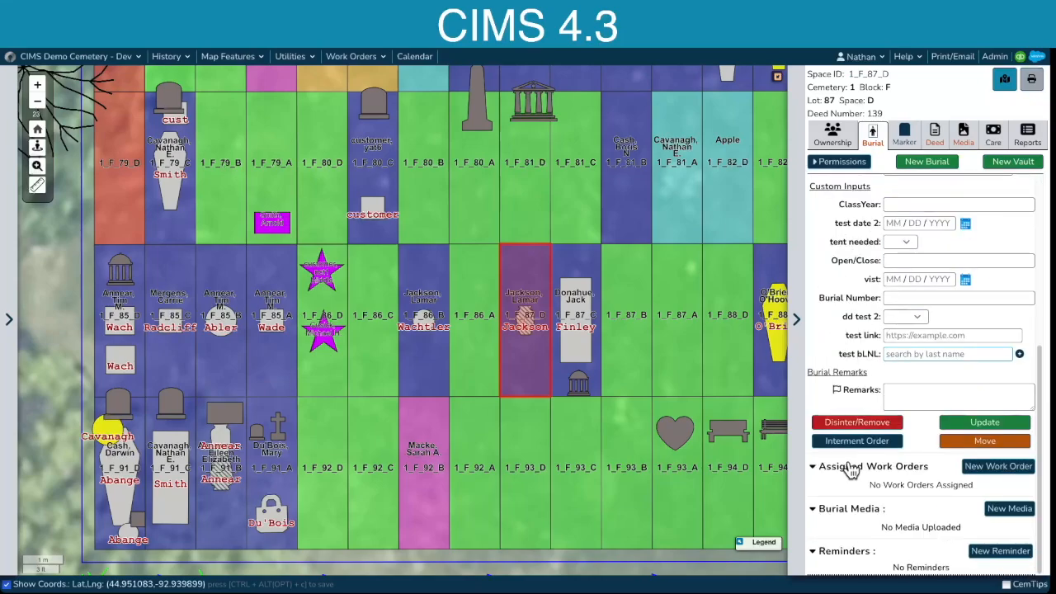
{"action": "left_click", "coordinate": [988, 467]}
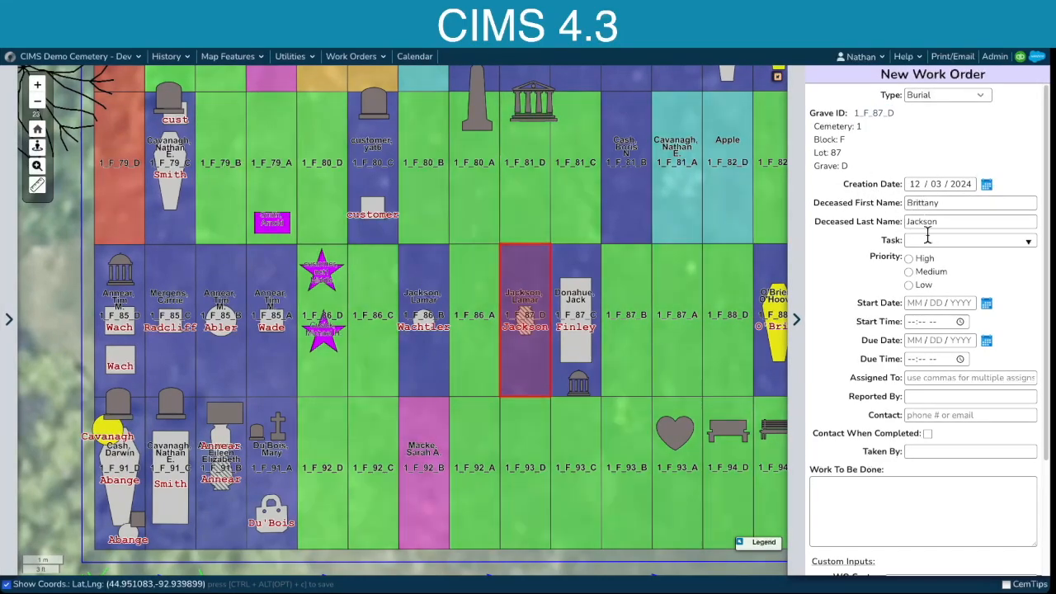
Step: Set the work order's task to Burial Prep and its priority to High
{"action": "left_click", "coordinate": [943, 240]}
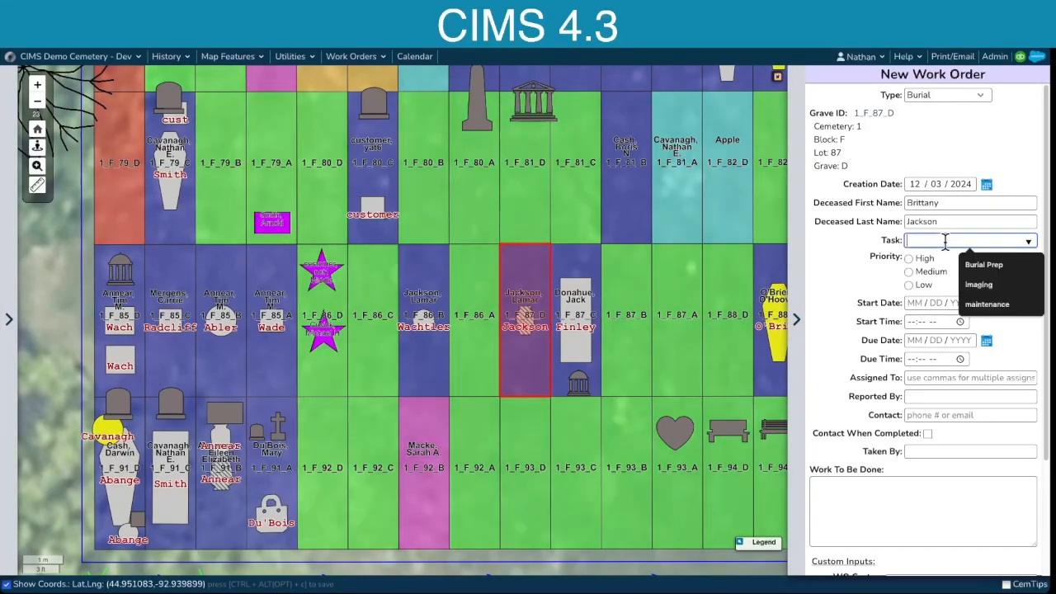
{"action": "left_click", "coordinate": [993, 265]}
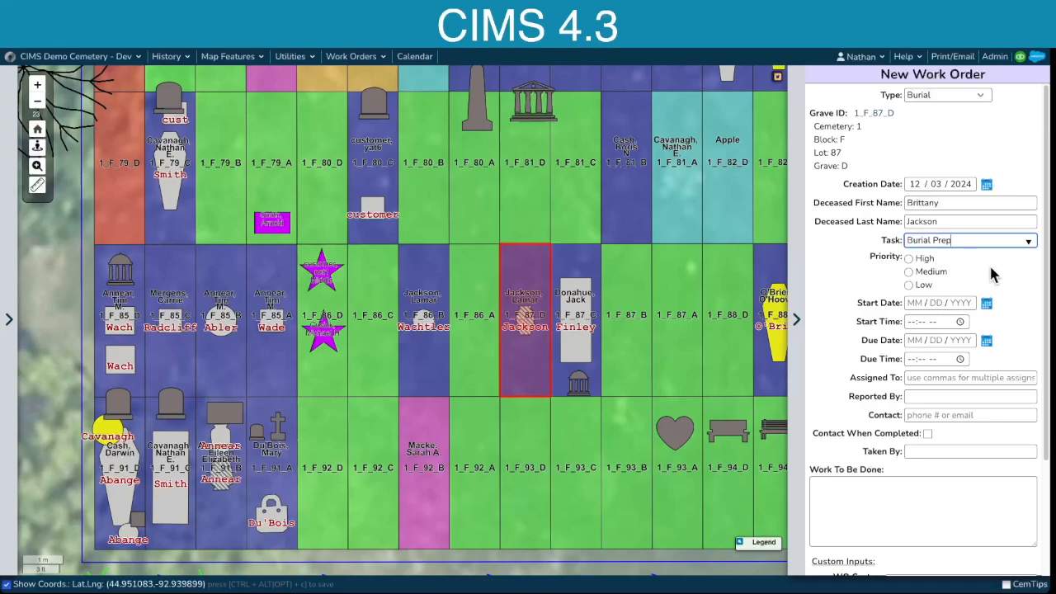
{"action": "left_click", "coordinate": [908, 259]}
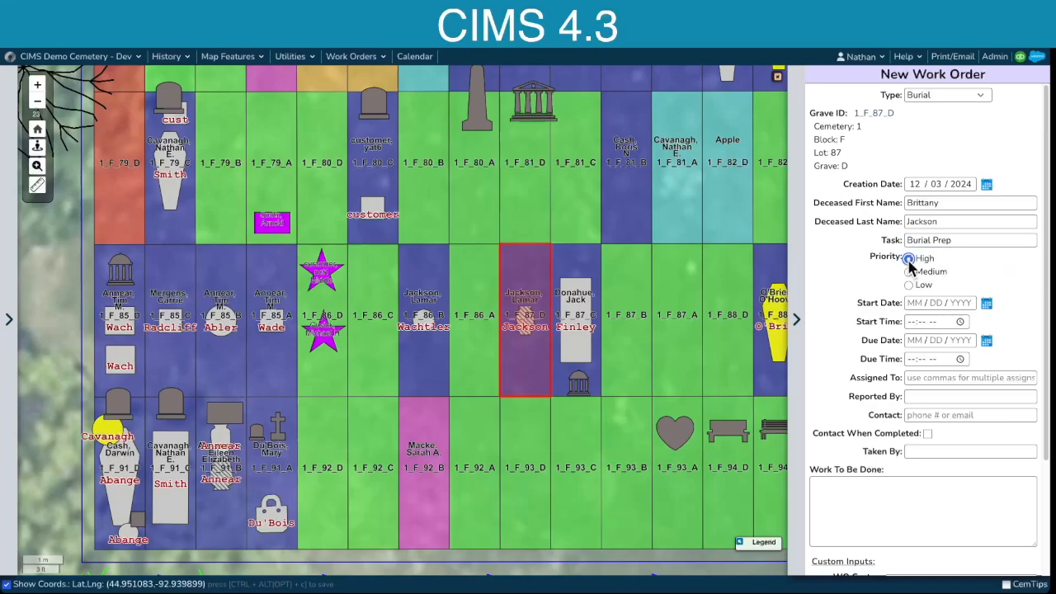
Step: Schedule the work order to start on 12/04/2024 at 07:30 AM and be due on 12/04/2024 at 04:00 PM
{"action": "left_click", "coordinate": [987, 303]}
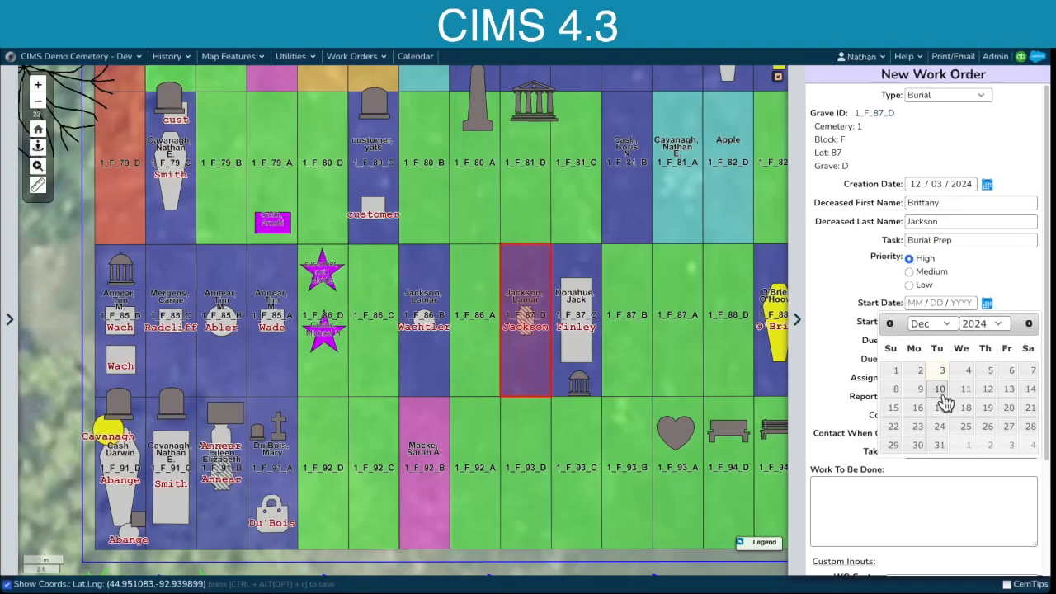
{"action": "left_click", "coordinate": [959, 373]}
{"action": "left_click", "coordinate": [911, 322]}
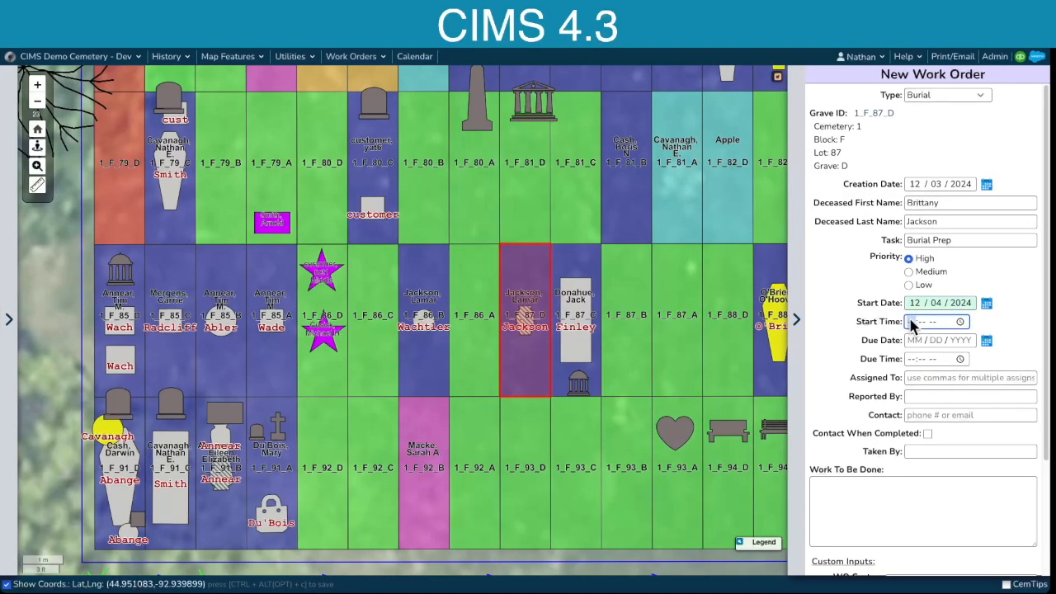
{"action": "type", "text": "7:30 AM"}
{"action": "left_click", "coordinate": [986, 342]}
{"action": "left_click", "coordinate": [962, 407]}
{"action": "left_click", "coordinate": [912, 360]}
{"action": "type", "text": "04:00 PM"}
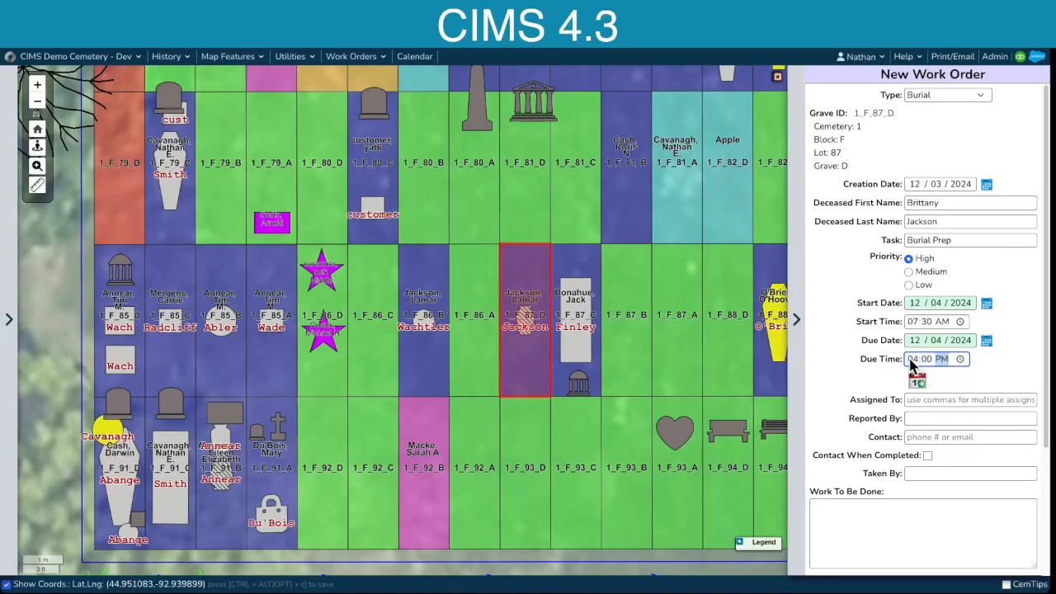
Step: Enter the assignee's name, the reporting person's name and the contact phone number in the work order
{"action": "scroll", "coordinate": [958, 360], "scroll_direction": "down", "scroll_amount": 1}
{"action": "left_click", "coordinate": [942, 326]}
{"action": "left_click", "coordinate": [938, 320]}
{"action": "type", "text": "Tim"}
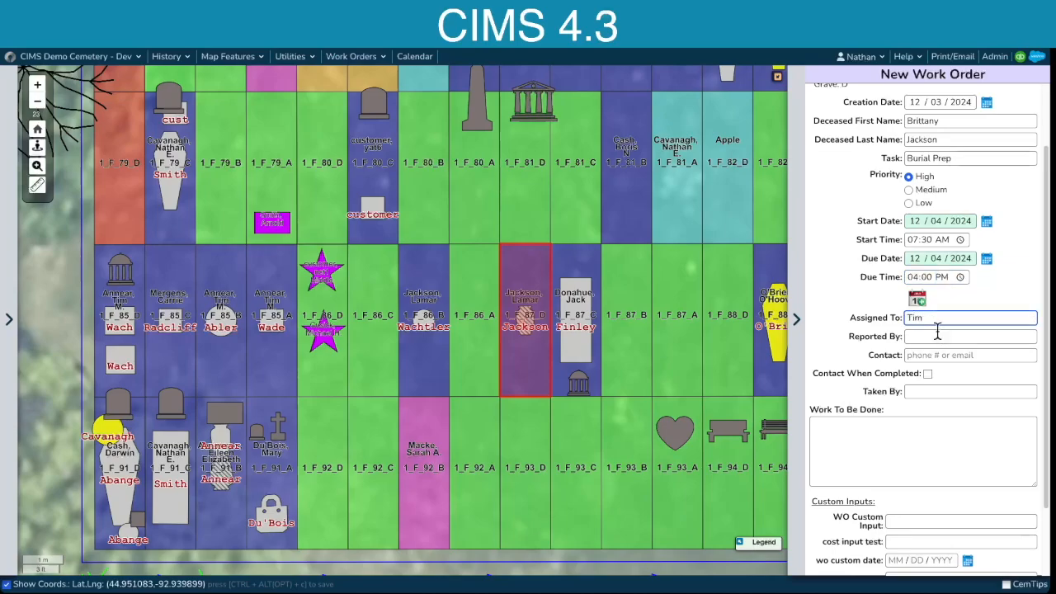
{"action": "left_click", "coordinate": [936, 334]}
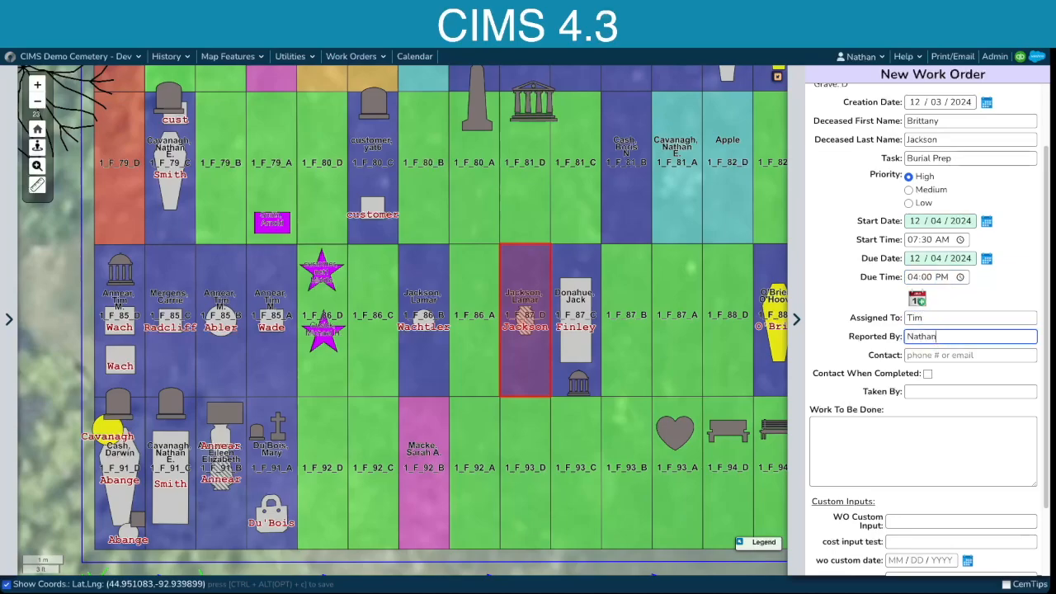
{"action": "left_click", "coordinate": [963, 353]}
{"action": "type", "text": "555.555.1212"}
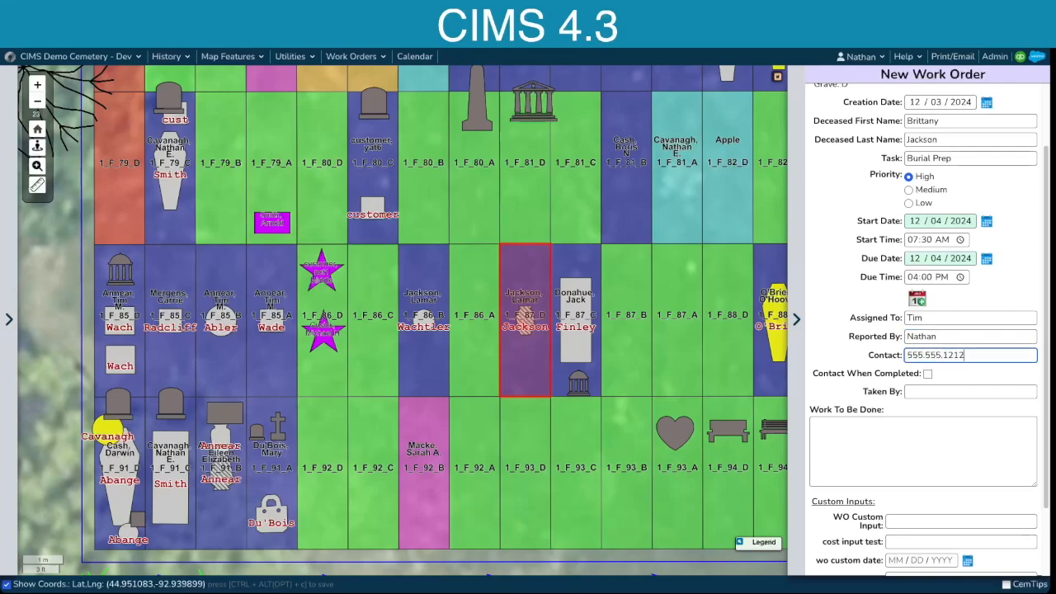
Step: Request contact when completed, enter the name of the person taking the order, and describe the work as "Open burial"
{"action": "left_click", "coordinate": [928, 373]}
{"action": "left_click", "coordinate": [922, 392]}
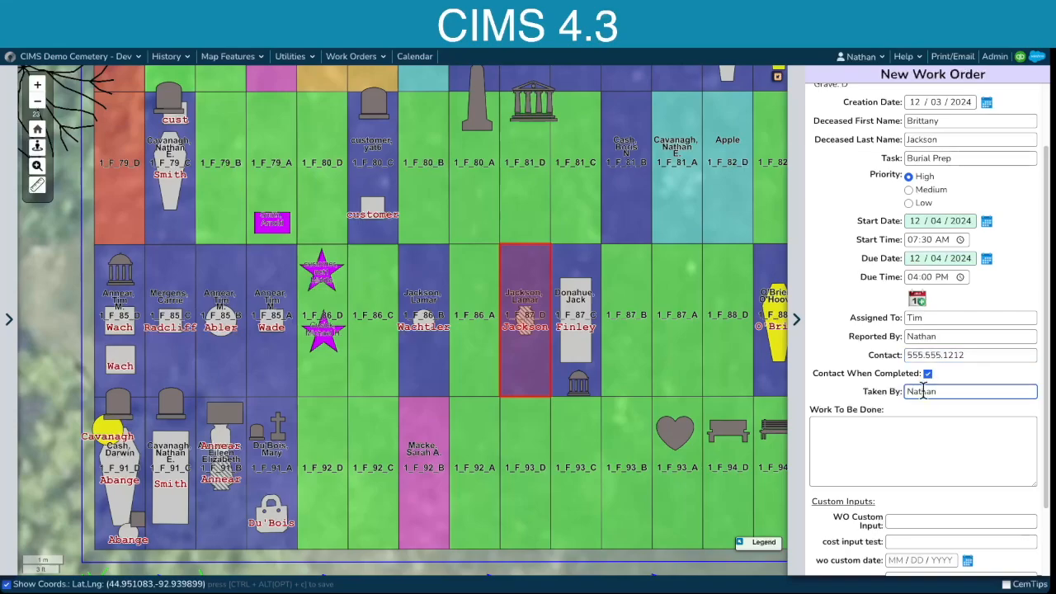
{"action": "left_click", "coordinate": [914, 433]}
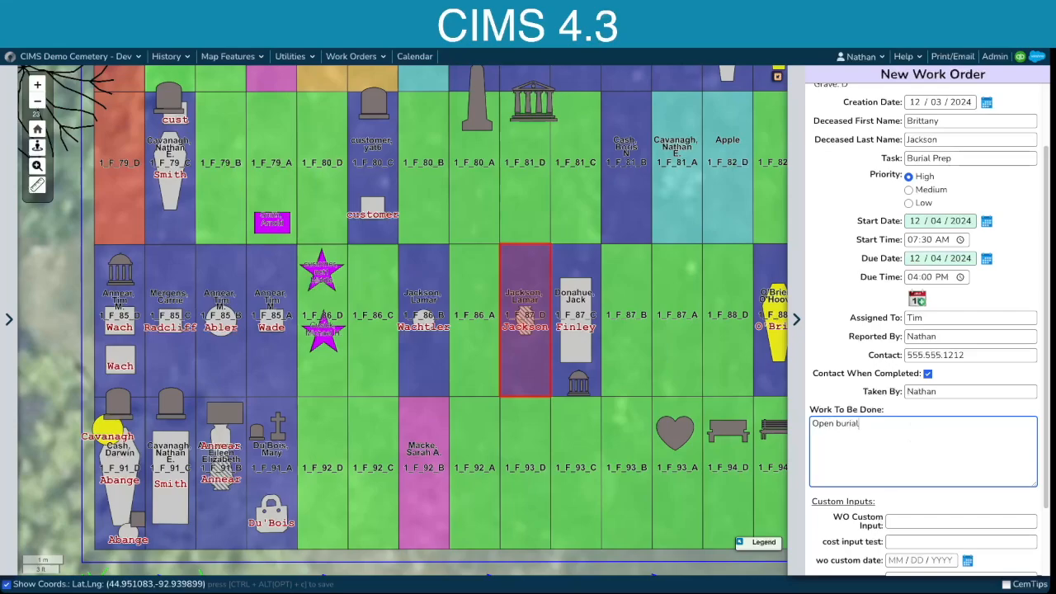
Step: Review the user-defined work order tracking fields in the advanced cemetery settings, then return to the work order form
{"action": "scroll", "coordinate": [899, 438], "scroll_direction": "down", "scroll_amount": 1}
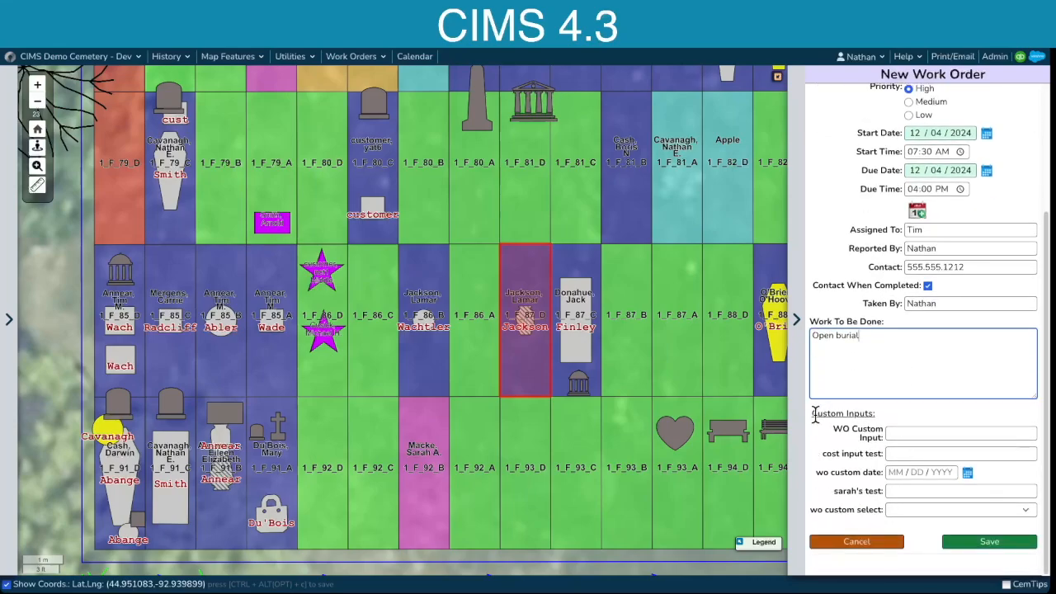
{"action": "left_click_drag", "start_coordinate": [813, 414], "coordinate": [879, 415]}
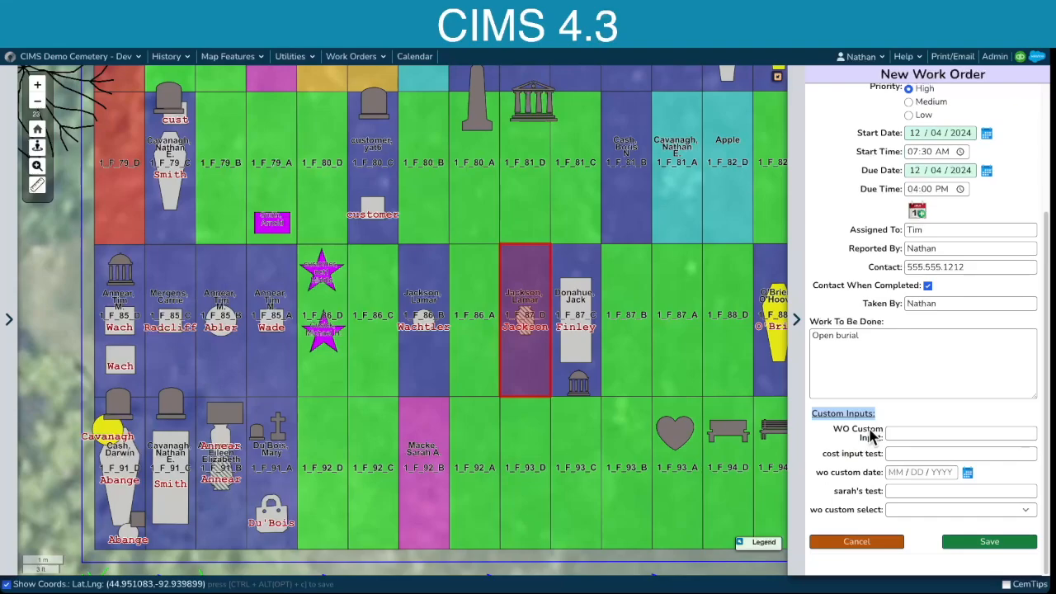
{"action": "left_click", "coordinate": [58, 58]}
{"action": "left_click", "coordinate": [51, 75]}
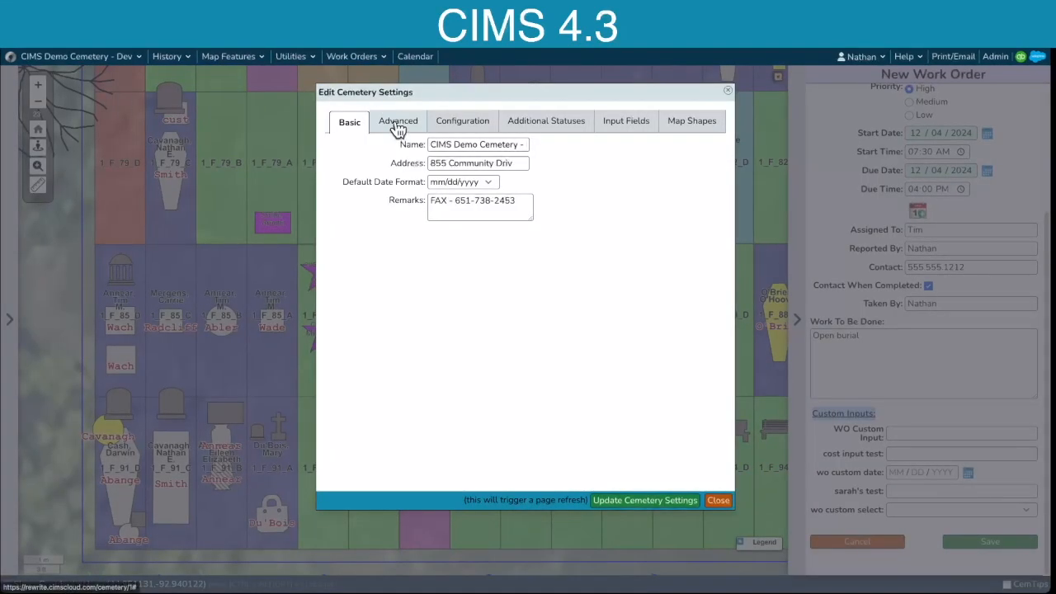
{"action": "left_click", "coordinate": [399, 125]}
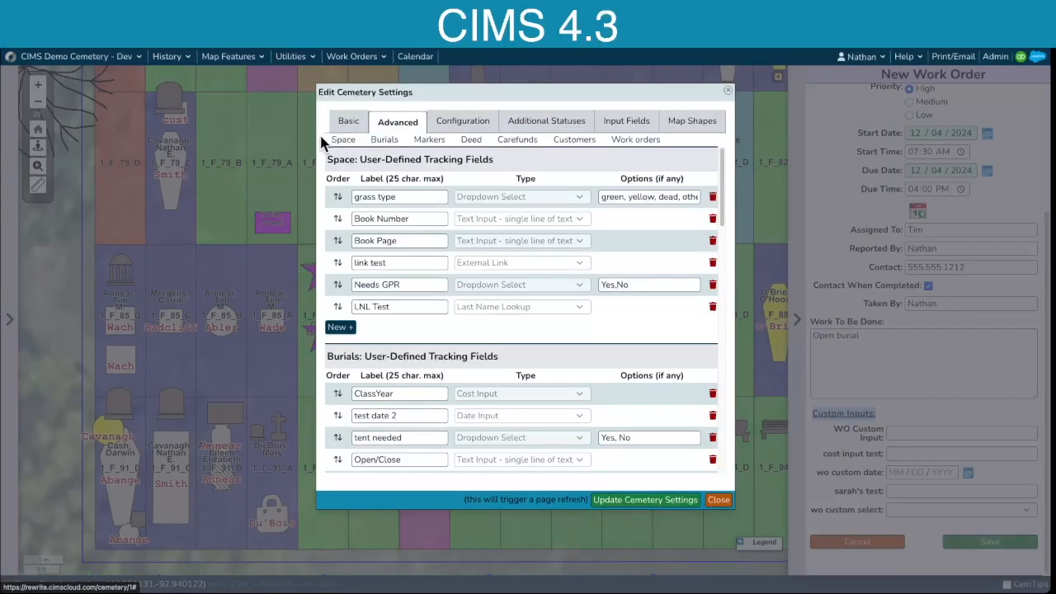
{"action": "left_click", "coordinate": [627, 141]}
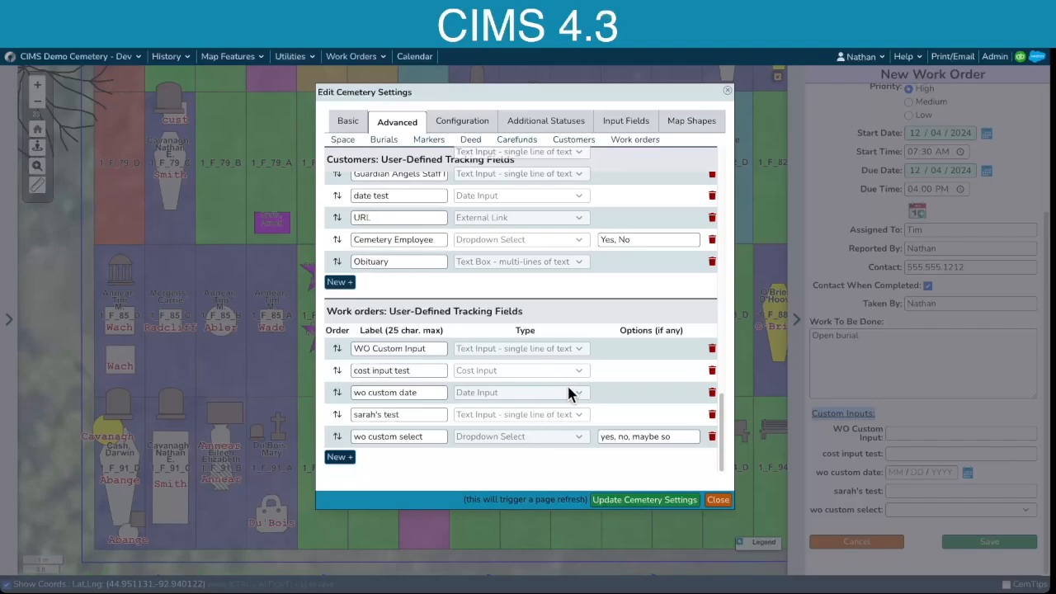
{"action": "left_click", "coordinate": [726, 500]}
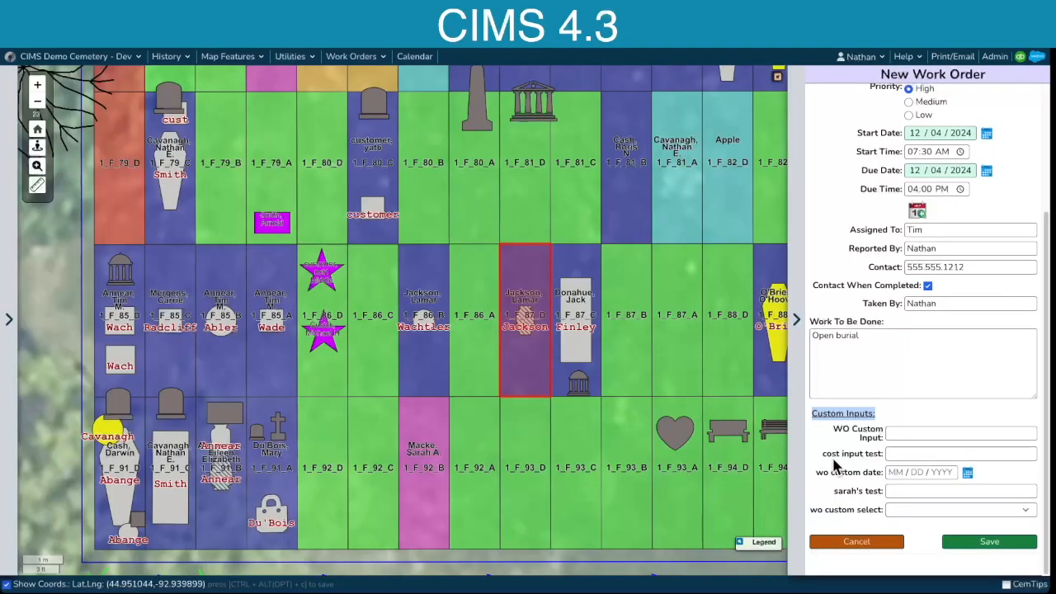
Step: Fill in the custom inputs: WO Custom Input "Test", cost input test 123 and wo custom date 12/10/2024
{"action": "left_click", "coordinate": [906, 436]}
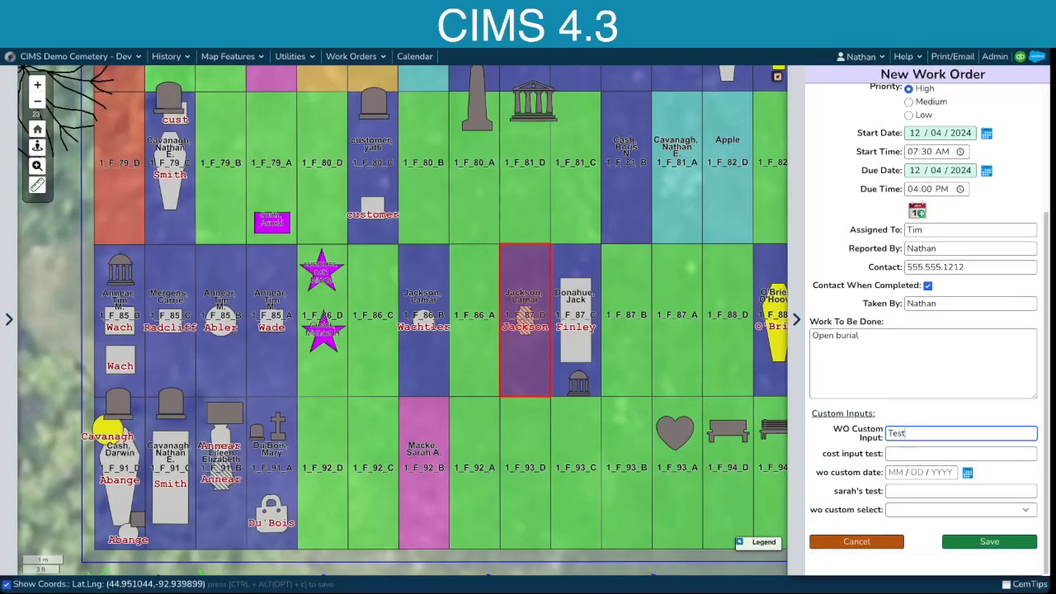
{"action": "key", "text": "Tab"}
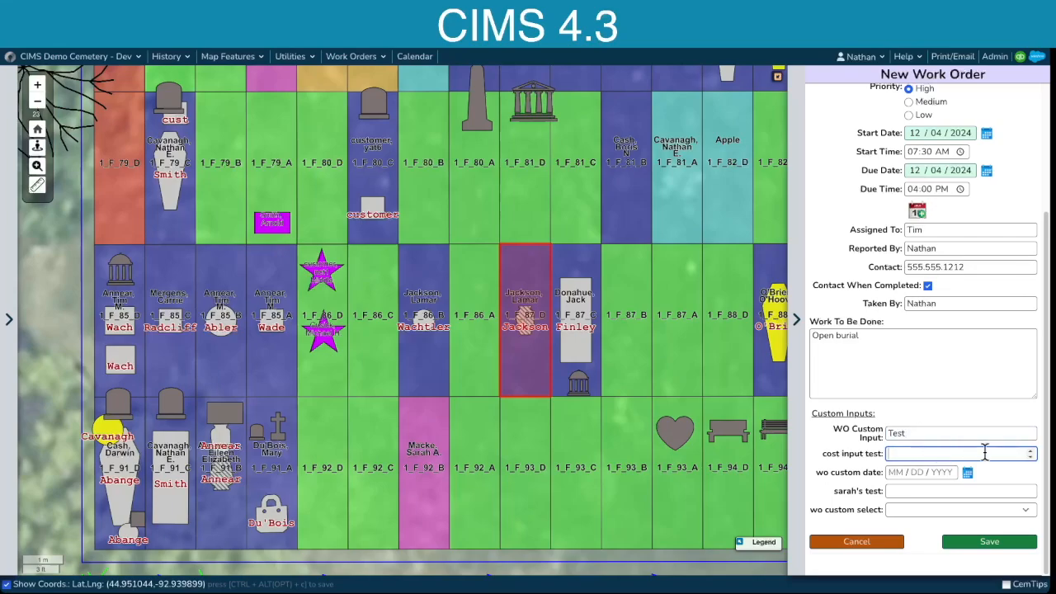
{"action": "type", "text": "12"}
{"action": "left_click", "coordinate": [968, 475]}
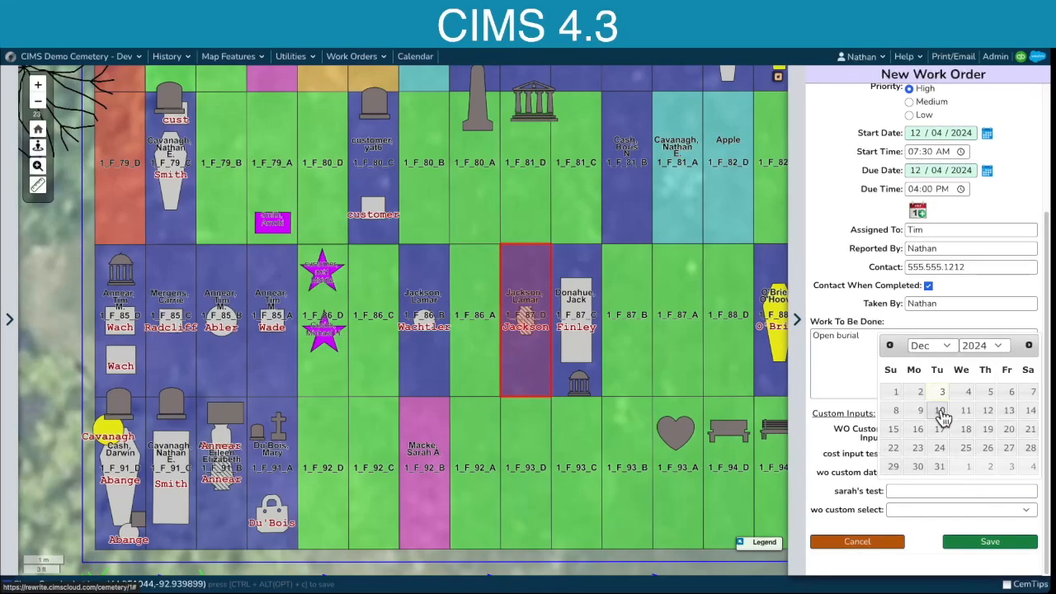
{"action": "left_click", "coordinate": [941, 412]}
Step: Enter "testing" in the remaining custom text field, set wo custom select to yes, and save the work order
{"action": "left_click", "coordinate": [915, 491]}
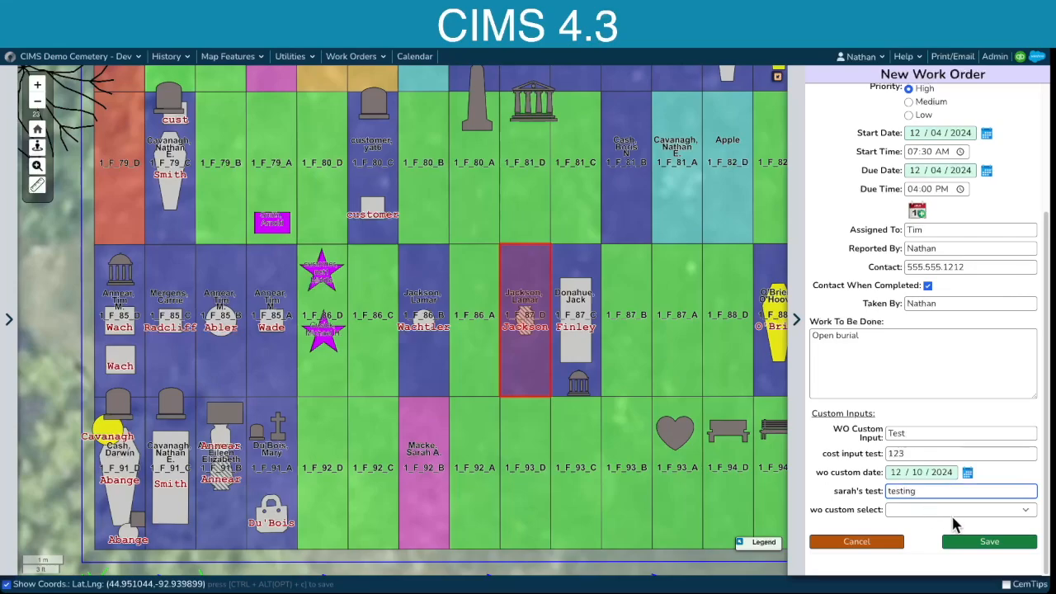
{"action": "left_click", "coordinate": [919, 510]}
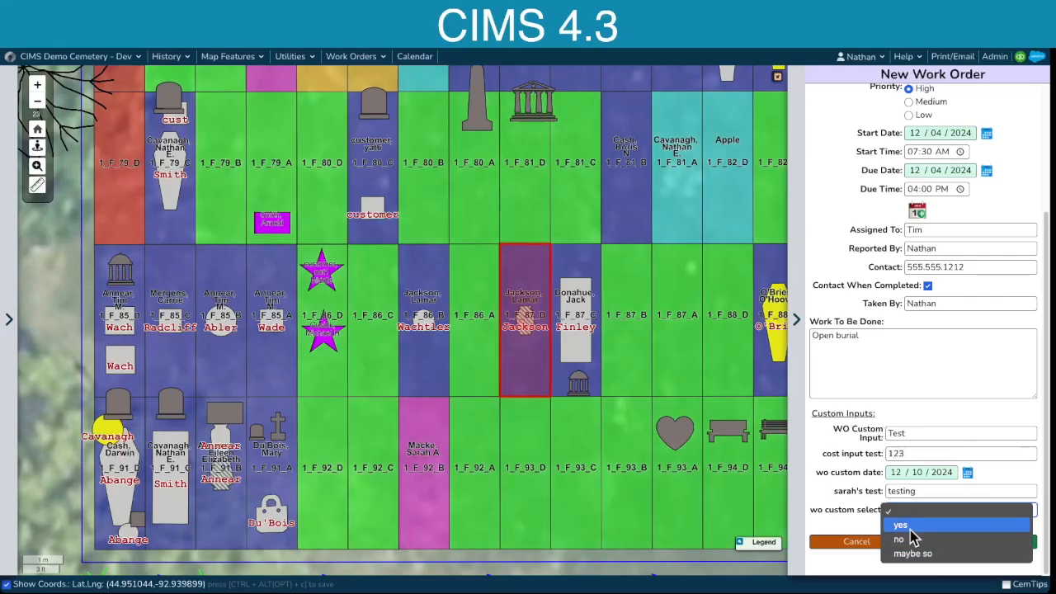
{"action": "left_click", "coordinate": [901, 525]}
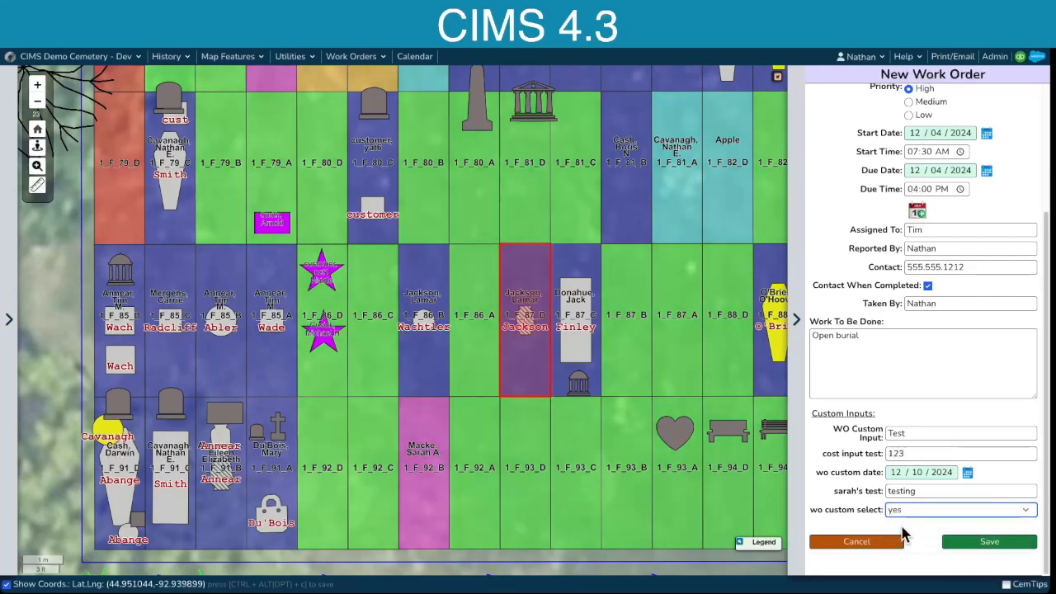
{"action": "left_click", "coordinate": [984, 544]}
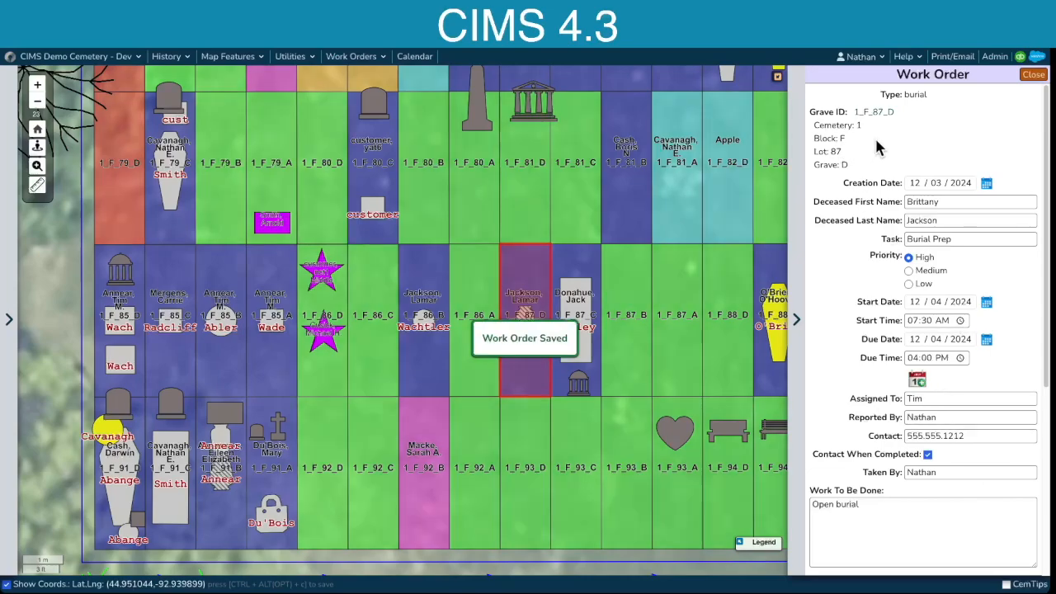
Step: Review the saved work order's details, custom inputs and its print, email and duplicate options
{"action": "scroll", "coordinate": [878, 147], "scroll_direction": "down", "scroll_amount": 2}
{"action": "scroll", "coordinate": [878, 146], "scroll_direction": "down", "scroll_amount": 5}
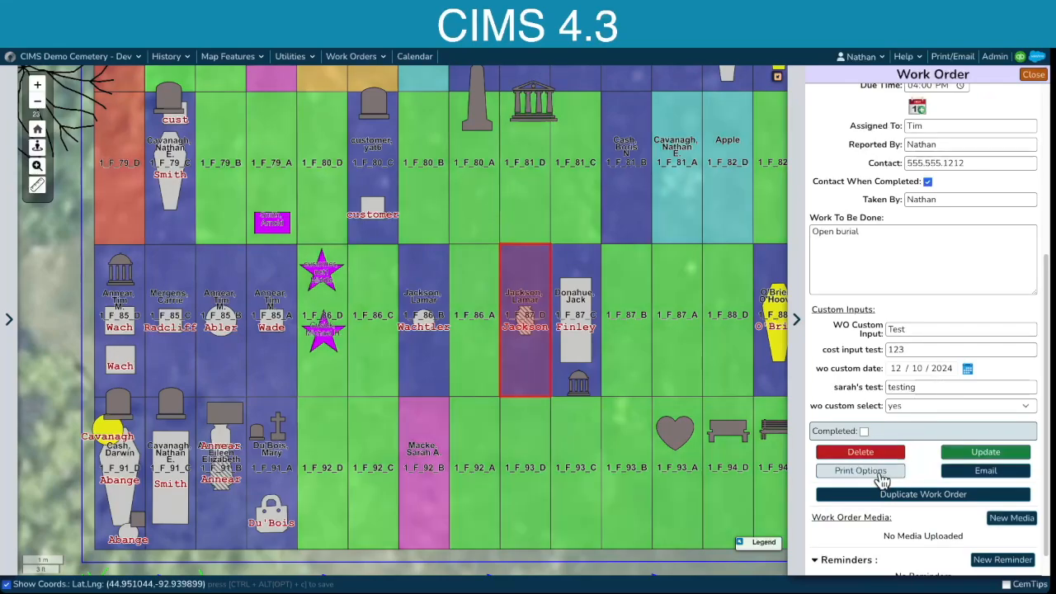
{"action": "scroll", "coordinate": [884, 485], "scroll_direction": "up", "scroll_amount": 3}
{"action": "scroll", "coordinate": [884, 485], "scroll_direction": "up", "scroll_amount": 3}
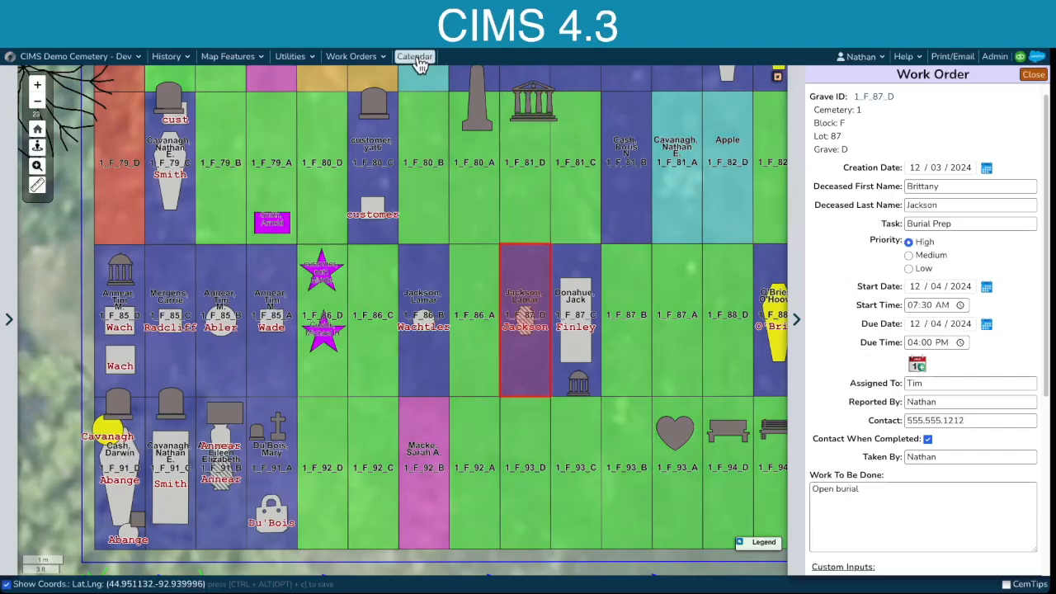
Step: Check the burial work order's entry in the calendar's day view for December 4, 2024, and close the calendar
{"action": "left_click", "coordinate": [418, 57]}
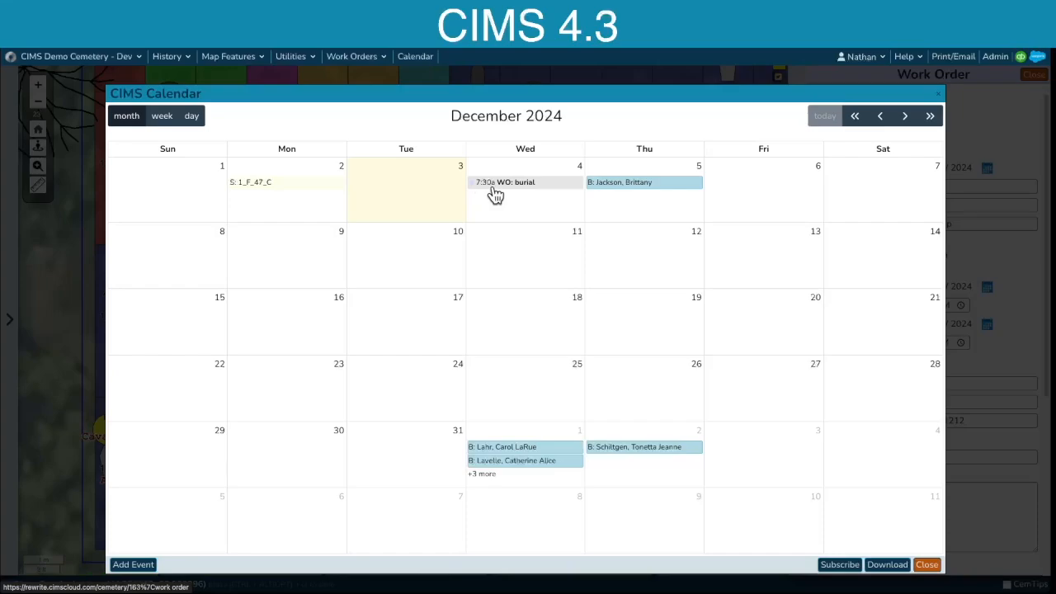
{"action": "left_click", "coordinate": [192, 117]}
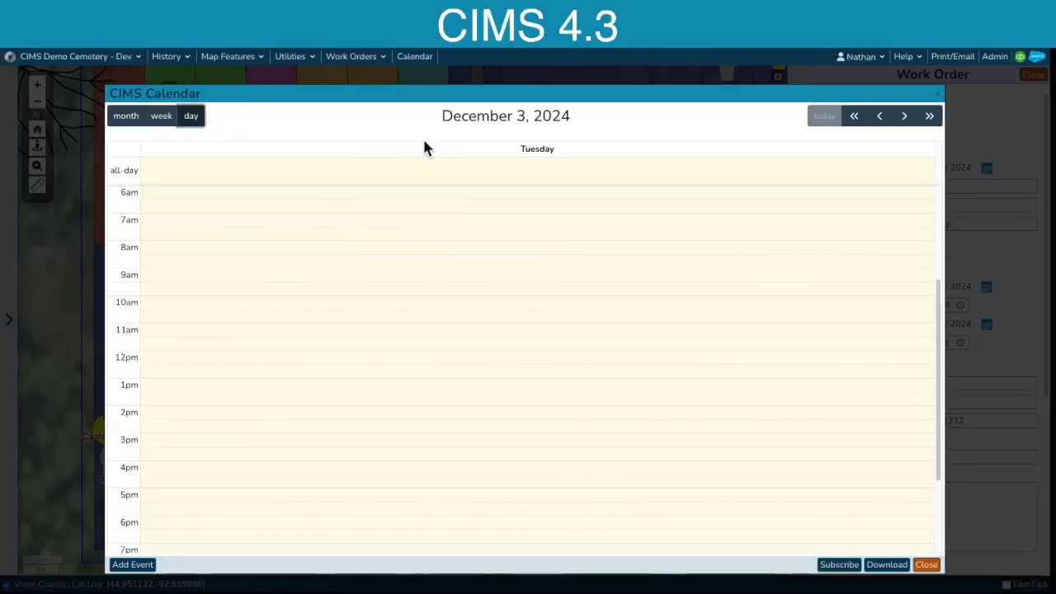
{"action": "left_click", "coordinate": [905, 120]}
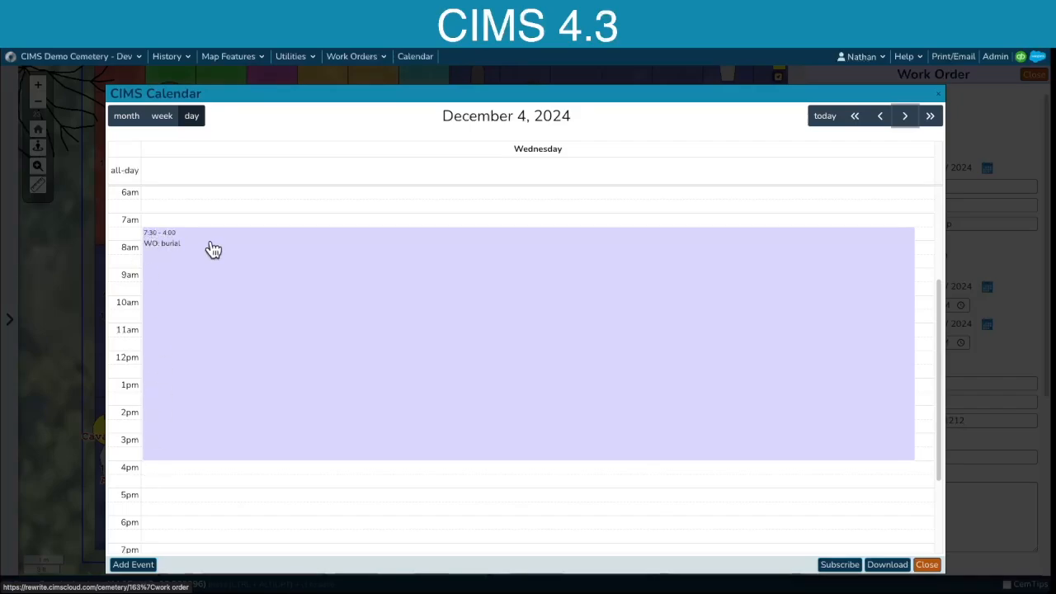
{"action": "left_click", "coordinate": [927, 565]}
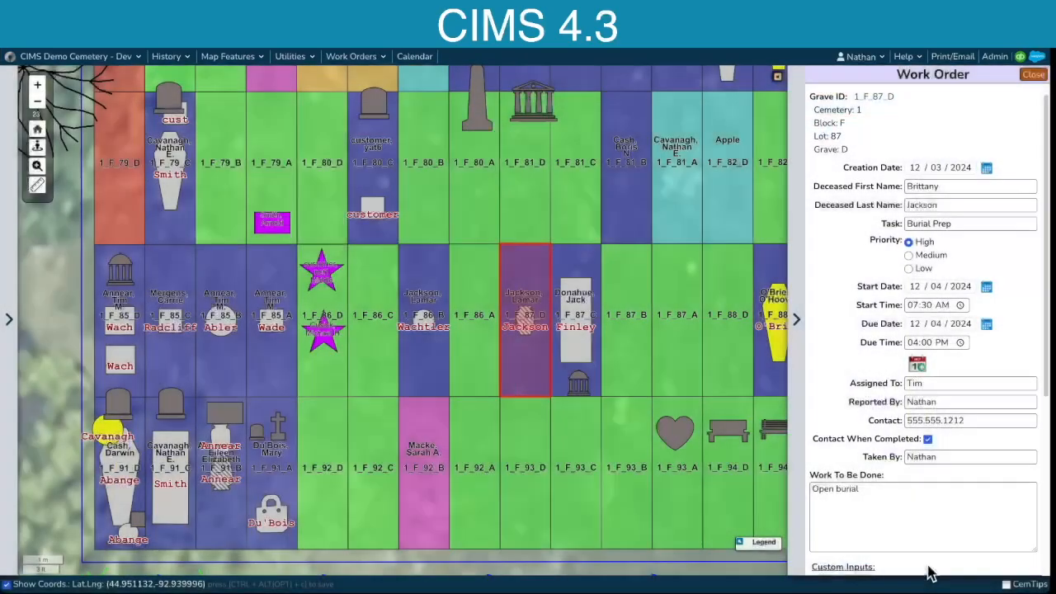
{"action": "scroll", "coordinate": [866, 363], "scroll_direction": "down", "scroll_amount": 4}
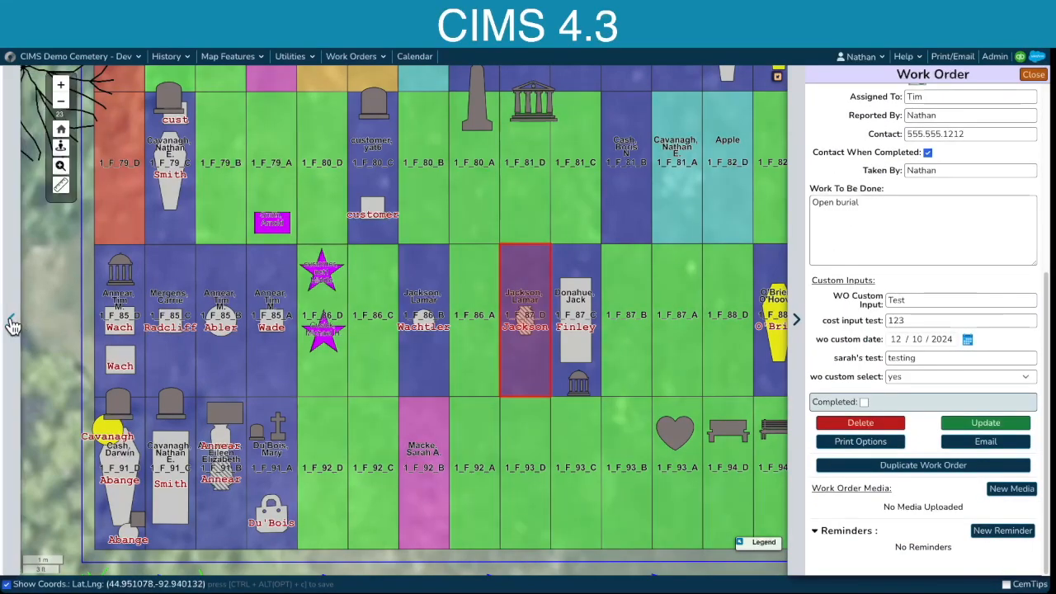
Step: Search the work orders for those whose WO Custom Input contains "test" and look through the result
{"action": "left_click", "coordinate": [9, 321]}
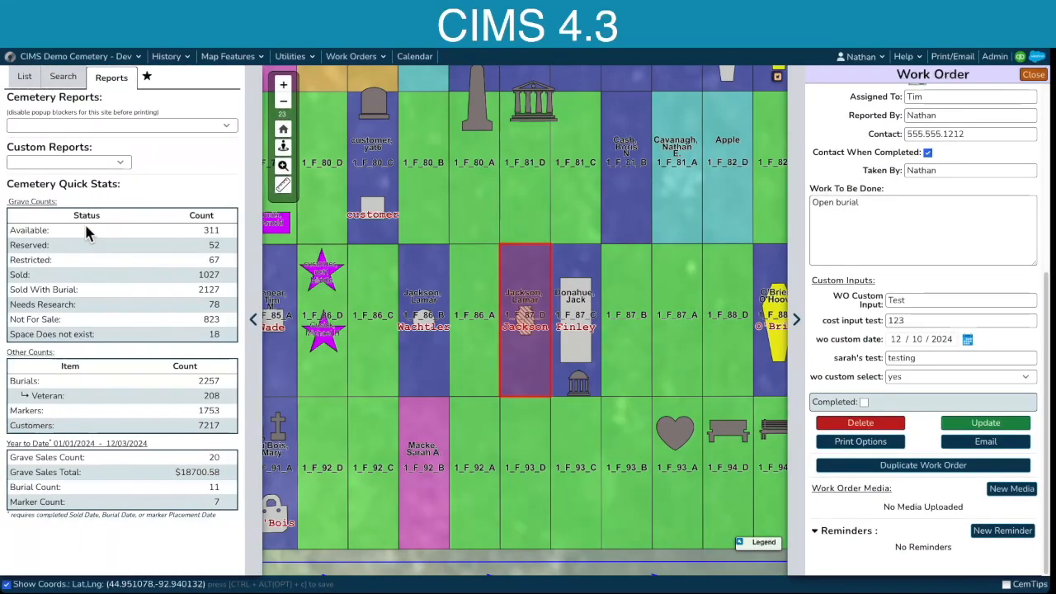
{"action": "left_click", "coordinate": [63, 76]}
{"action": "left_click", "coordinate": [123, 99]}
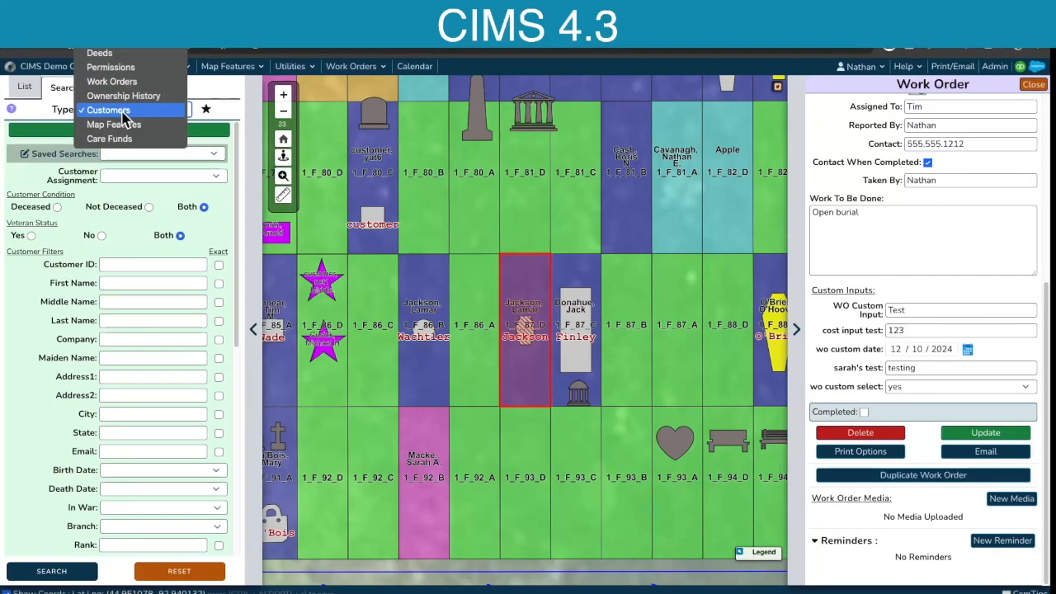
{"action": "left_click", "coordinate": [112, 81]}
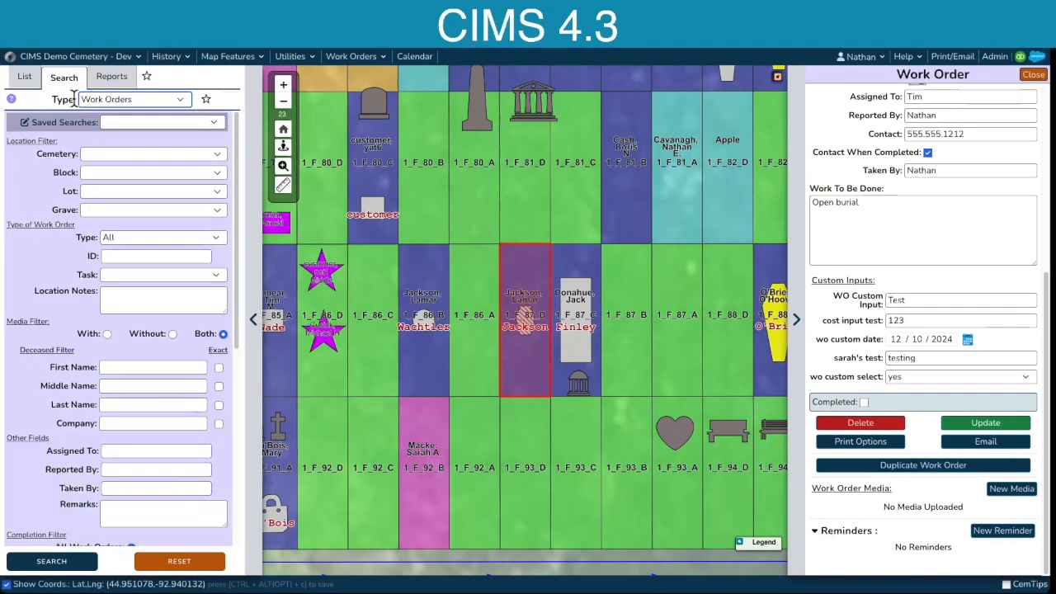
{"action": "scroll", "coordinate": [67, 228], "scroll_direction": "down", "scroll_amount": 8}
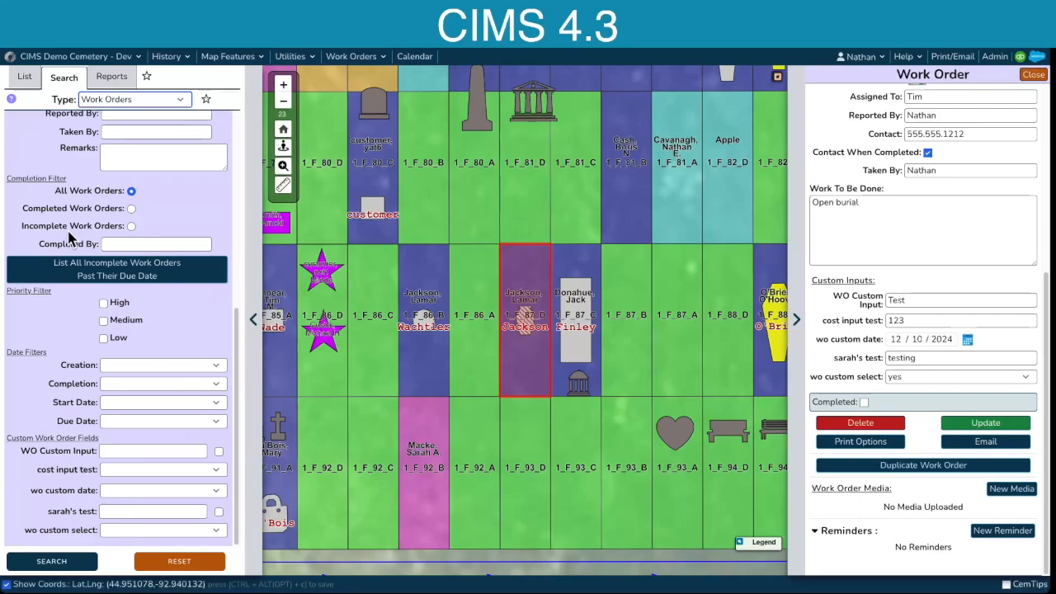
{"action": "left_click", "coordinate": [122, 450]}
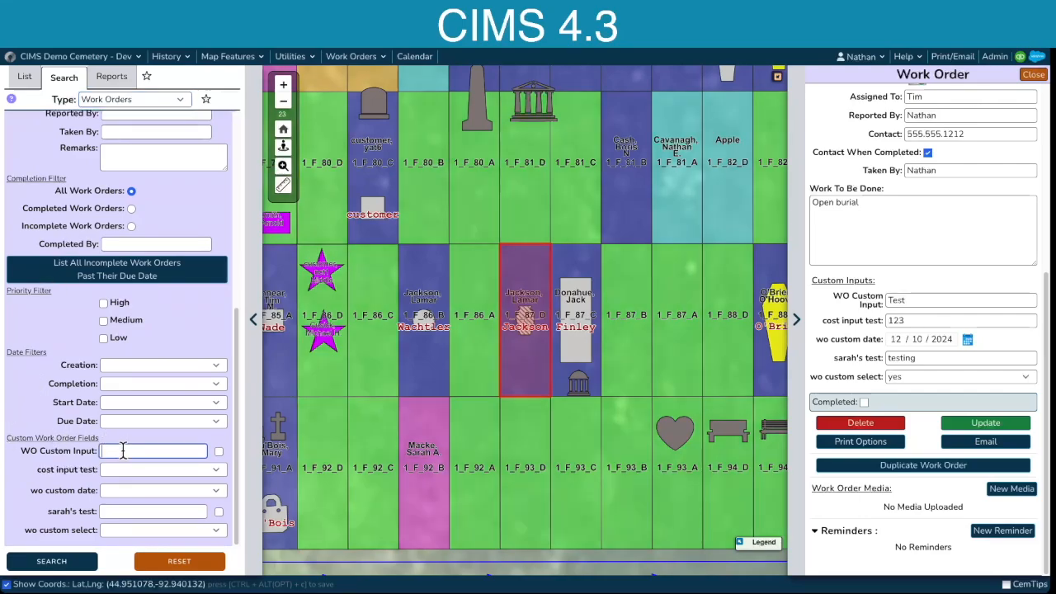
{"action": "type", "text": "test"}
{"action": "left_click", "coordinate": [71, 564]}
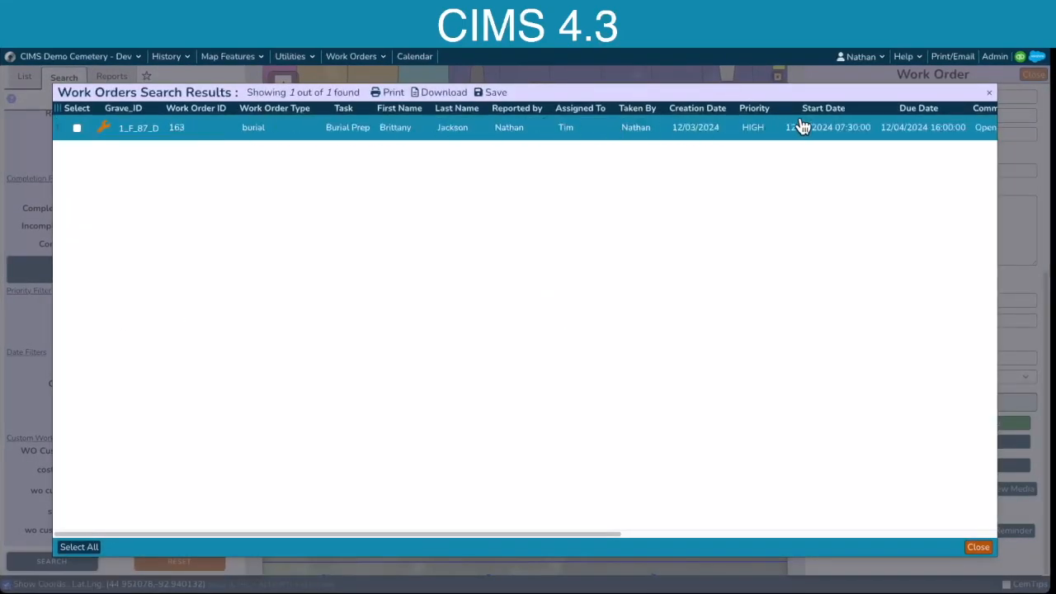
{"action": "left_click", "coordinate": [908, 128]}
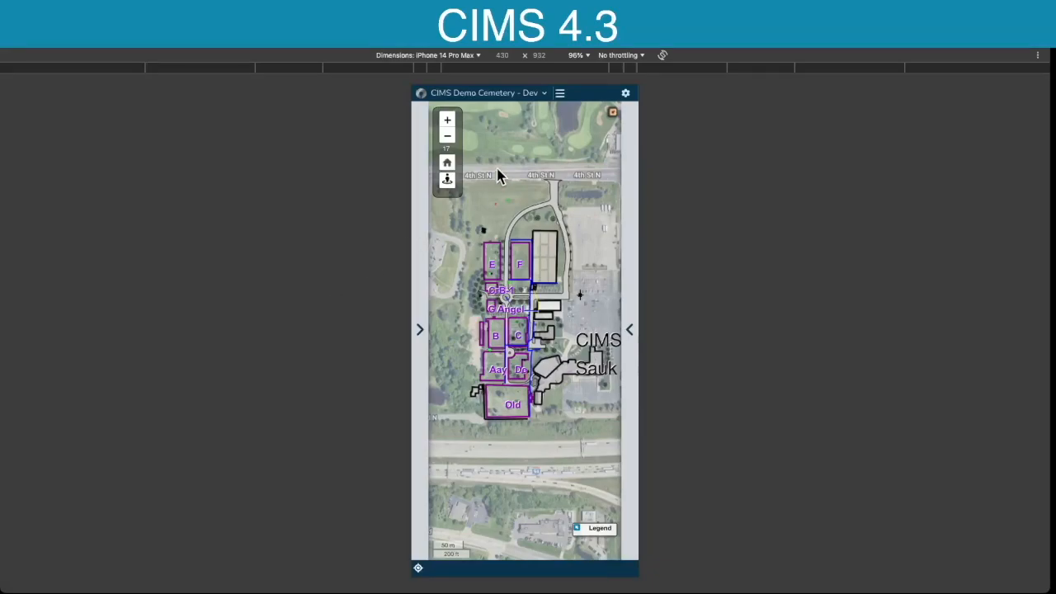
Step: In the mobile view, show the CIMS Demo work orders on the map and open the details of the one at 1_F_93_A
{"action": "left_click", "coordinate": [560, 94]}
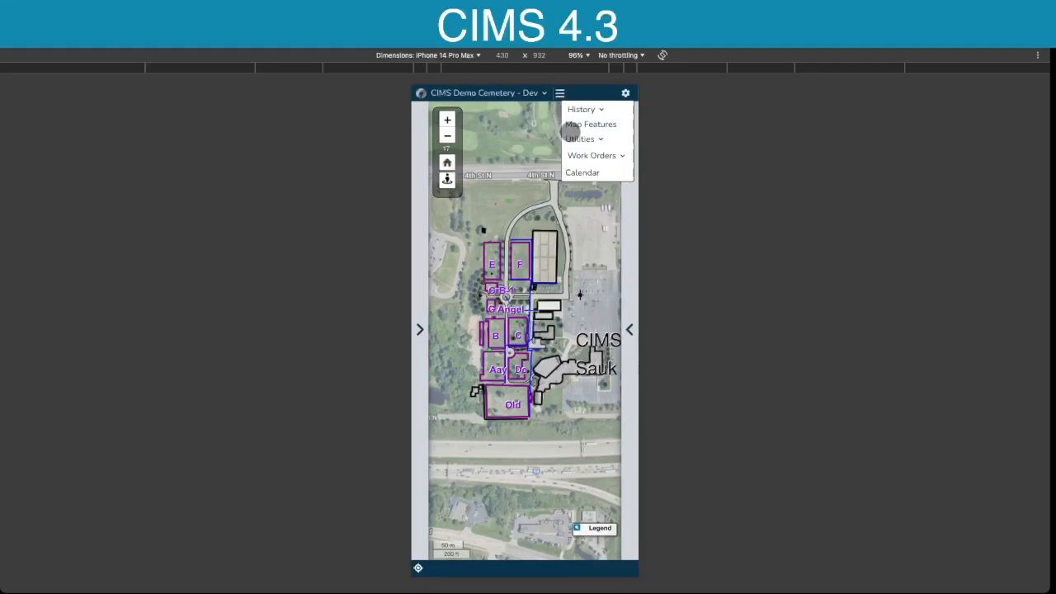
{"action": "left_click", "coordinate": [580, 155]}
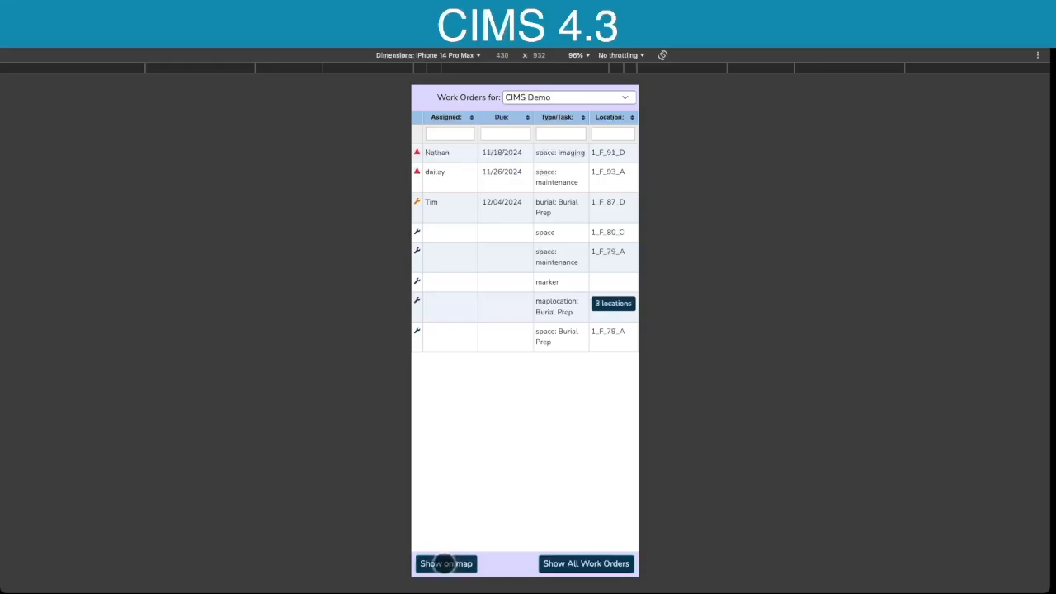
{"action": "left_click", "coordinate": [446, 563]}
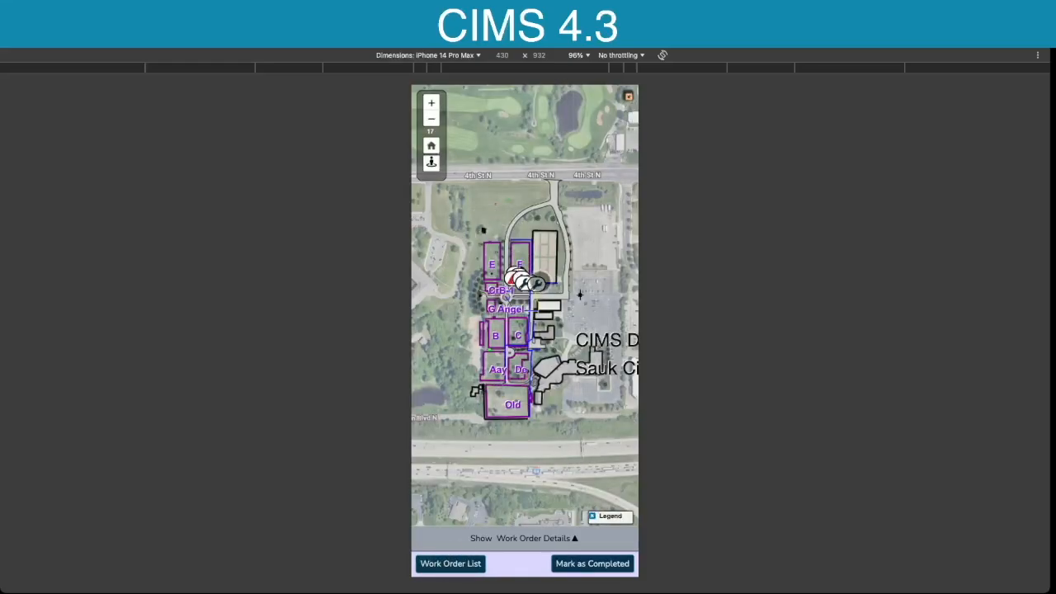
{"action": "left_click", "coordinate": [528, 283]}
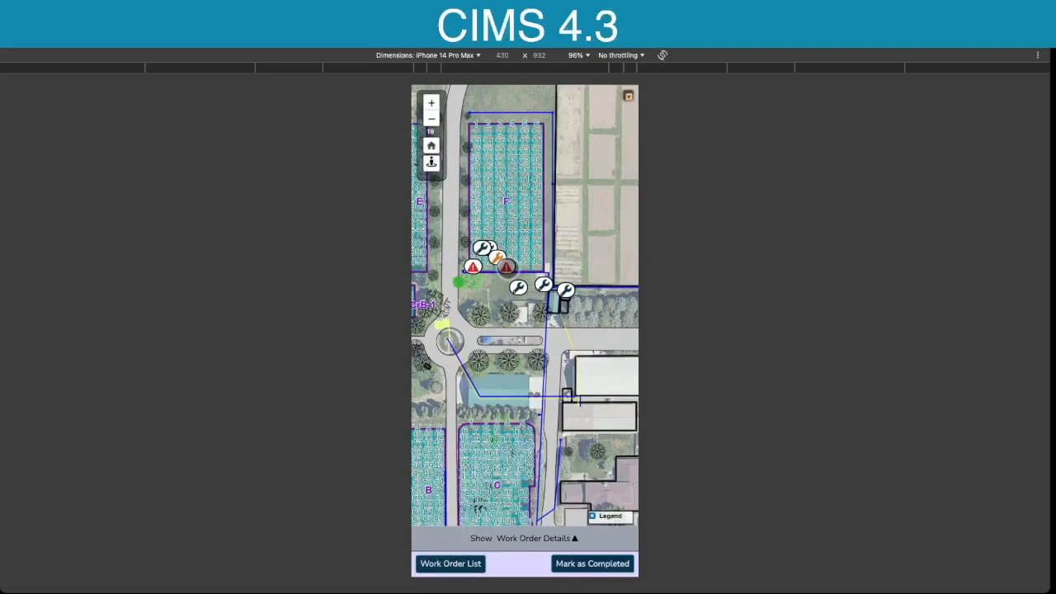
{"action": "left_click", "coordinate": [506, 267]}
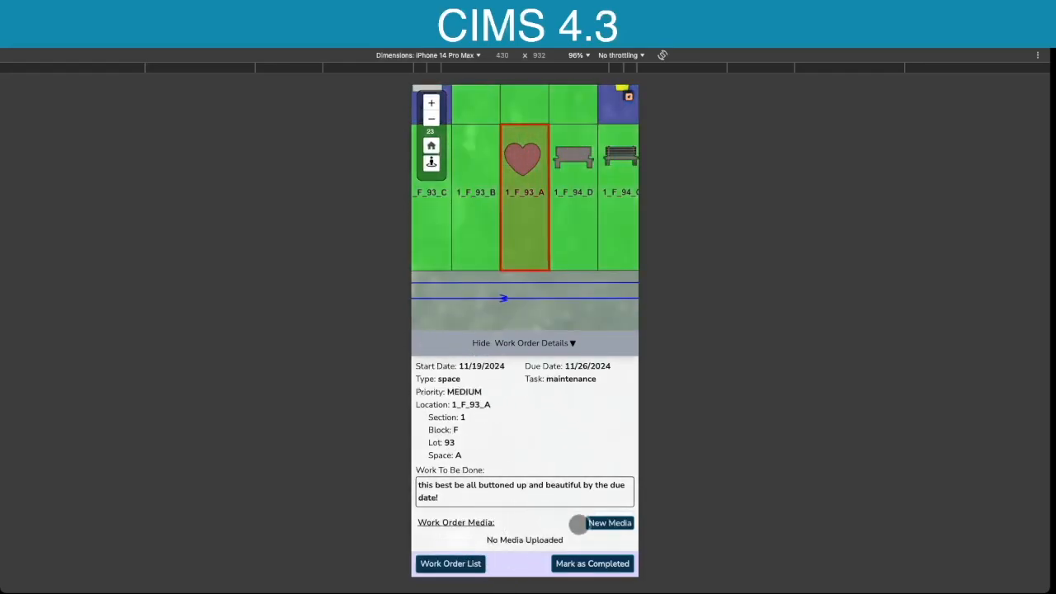
Step: Mark the 1_F_93_A work order as completed, enter the name of the person who completed it, and save
{"action": "left_click", "coordinate": [593, 563]}
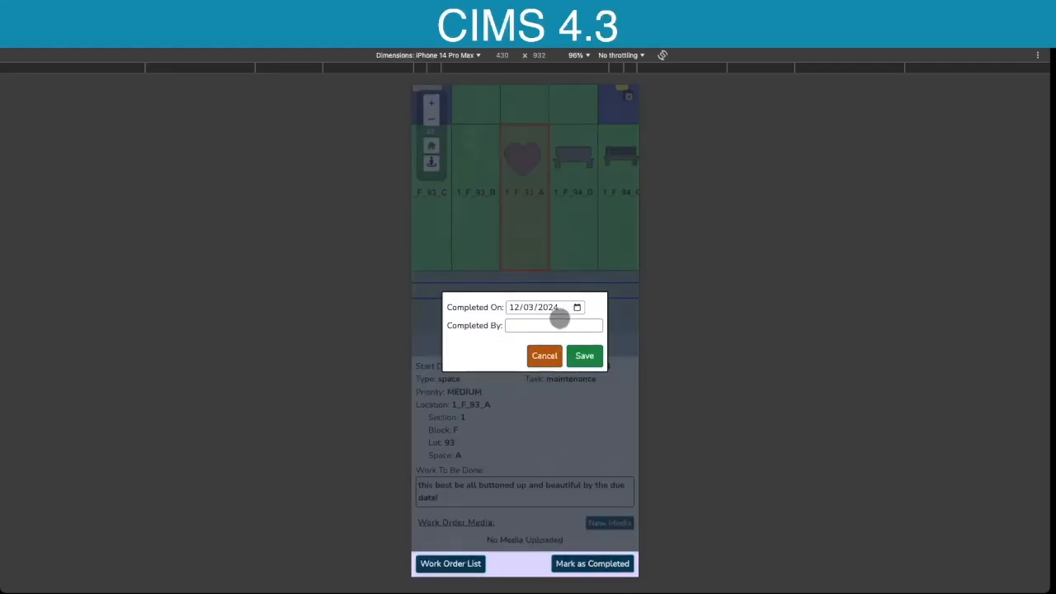
{"action": "left_click", "coordinate": [556, 325]}
{"action": "type", "text": "Nathan"}
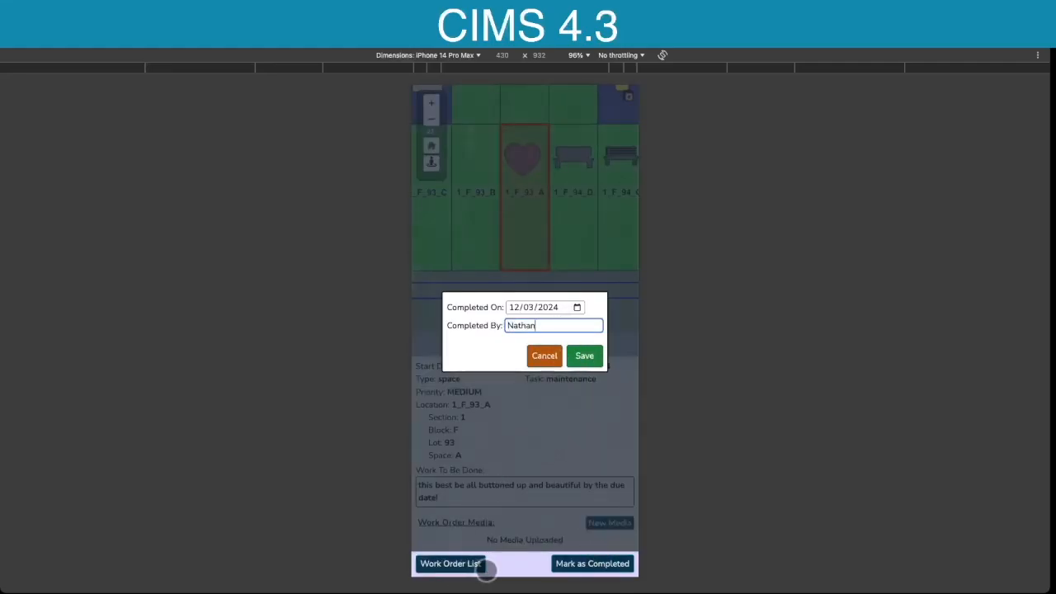
{"action": "left_click", "coordinate": [585, 355]}
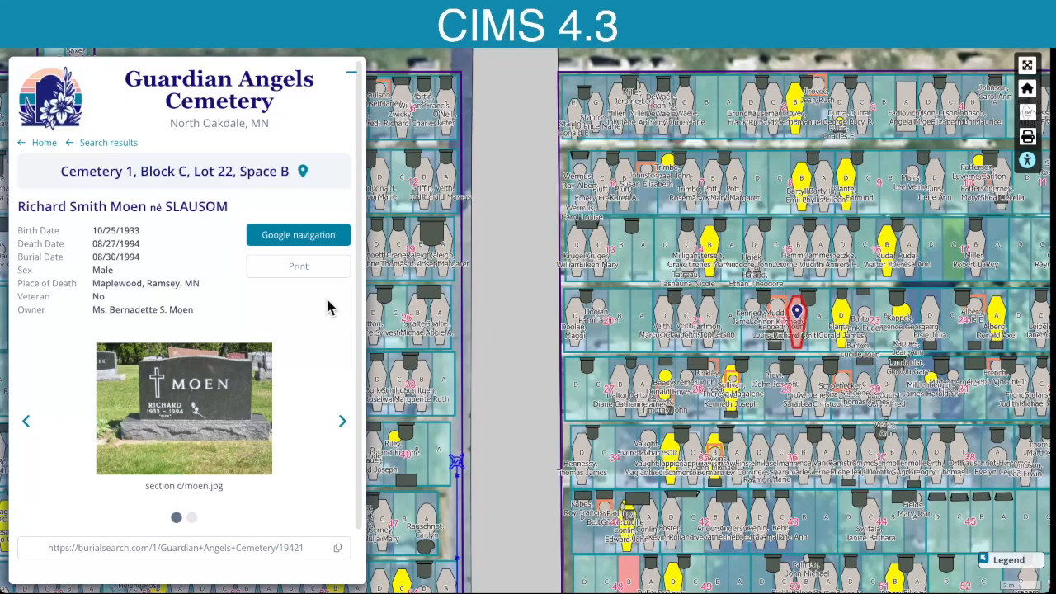
Step: On the Guardian Angels Cemetery burial search page, preview the location print for Block C, Lot 22, Space B, and close it
{"action": "left_click", "coordinate": [290, 268]}
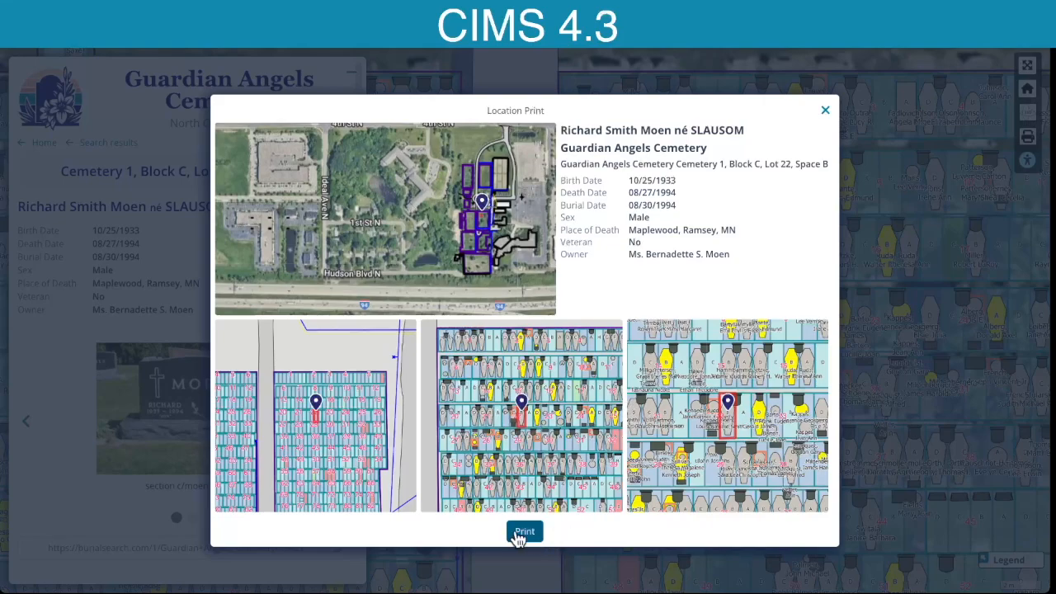
{"action": "left_click", "coordinate": [825, 113]}
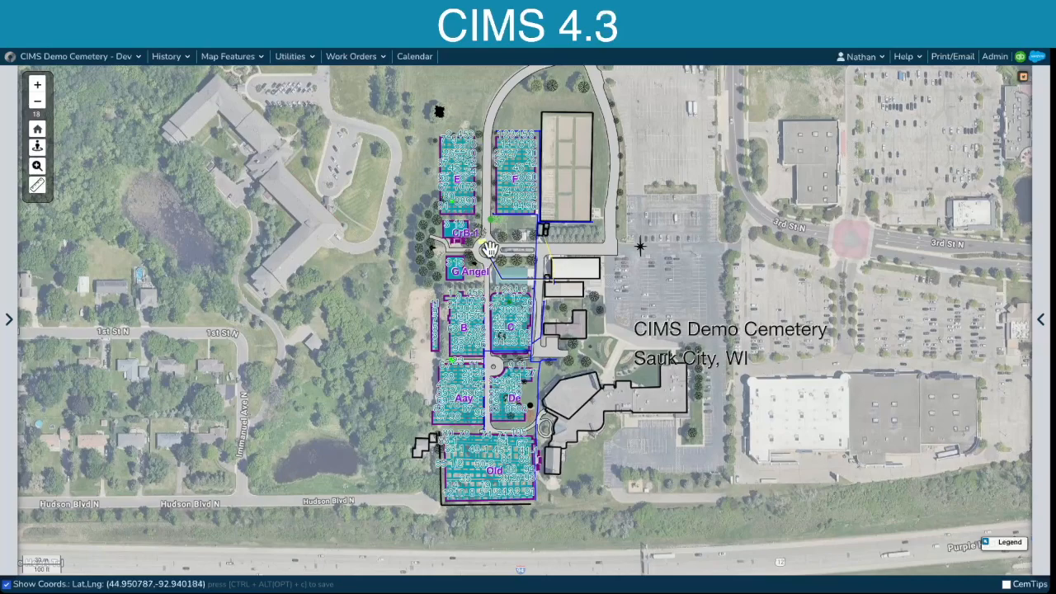
Step: In the CIMS Demo Cemetery, generate the Map To Space report for space 1_F_85_A, save it as a PDF and close the preview
{"action": "scroll", "coordinate": [513, 205], "scroll_direction": "up", "scroll_amount": 4}
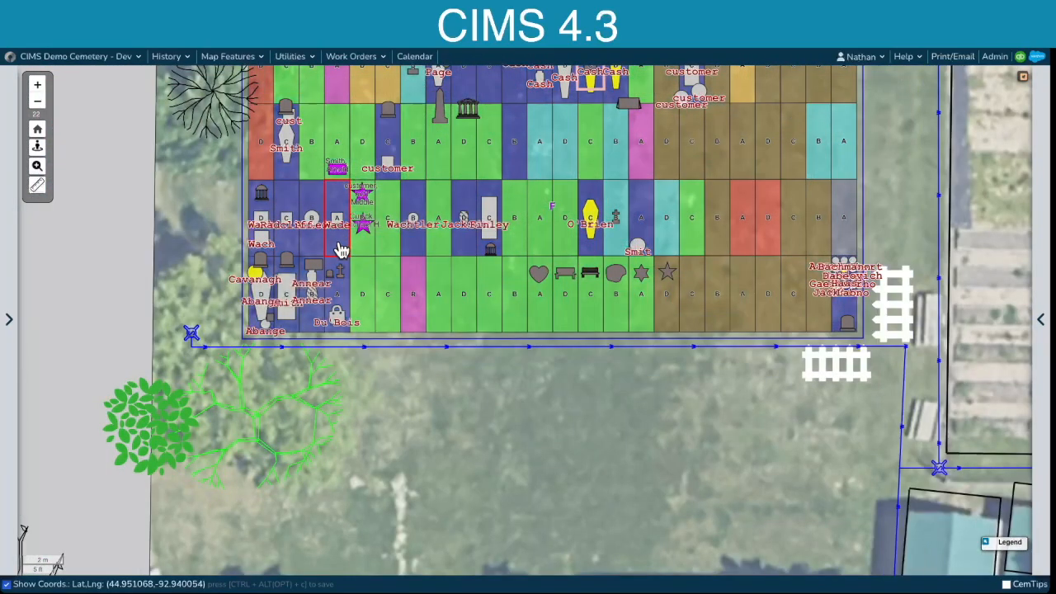
{"action": "left_click", "coordinate": [341, 250]}
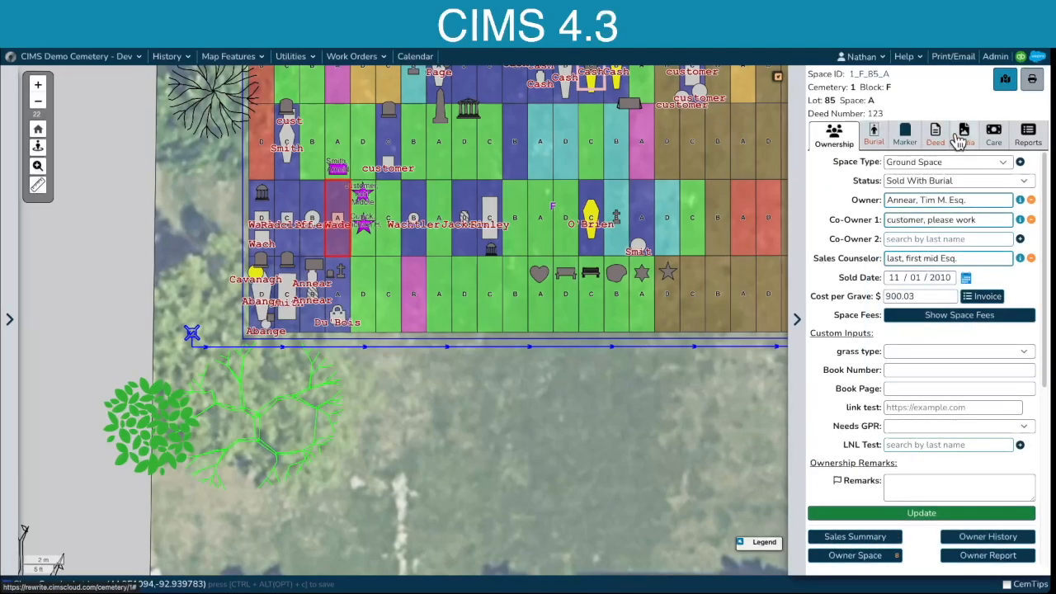
{"action": "left_click", "coordinate": [1022, 142]}
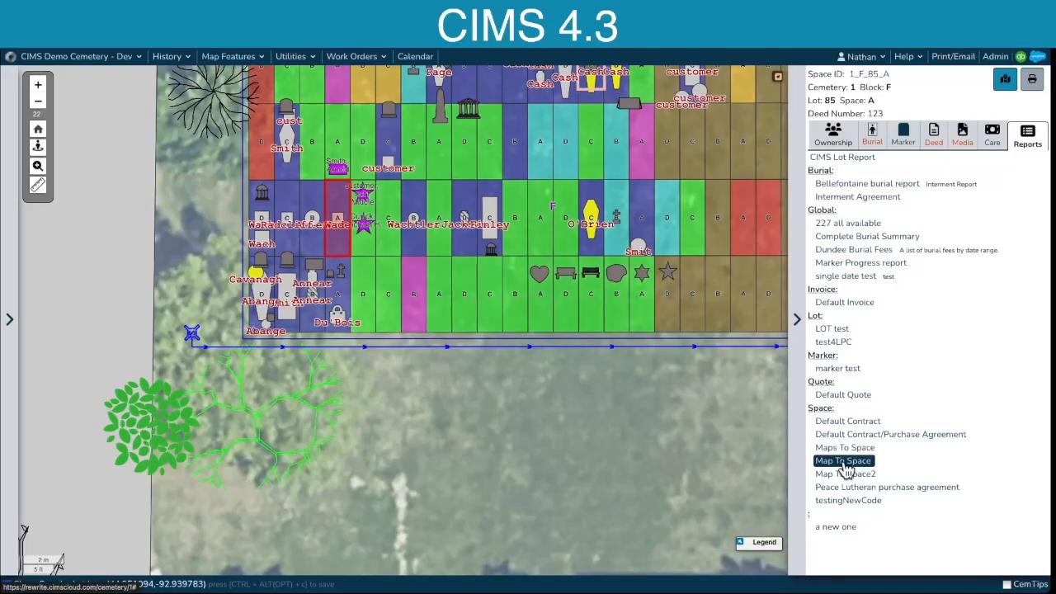
{"action": "left_click", "coordinate": [843, 462]}
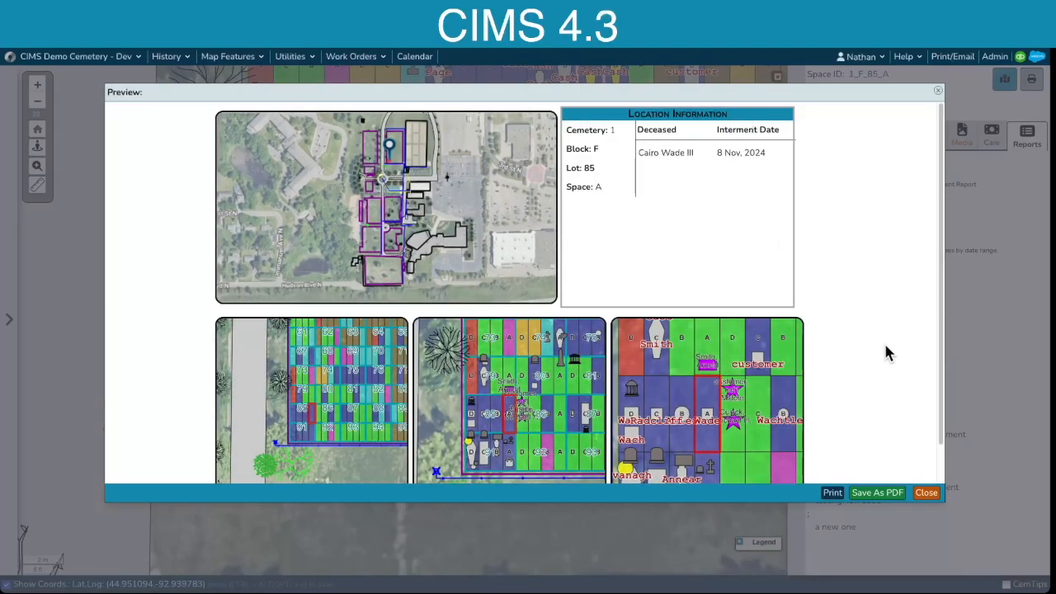
{"action": "left_click", "coordinate": [880, 493]}
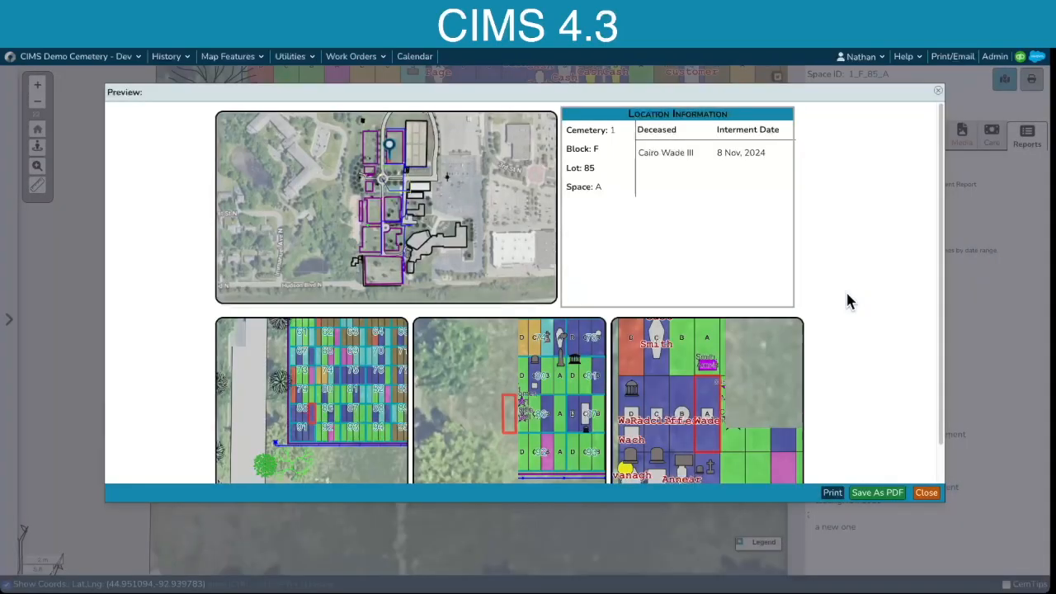
{"action": "left_click", "coordinate": [928, 494]}
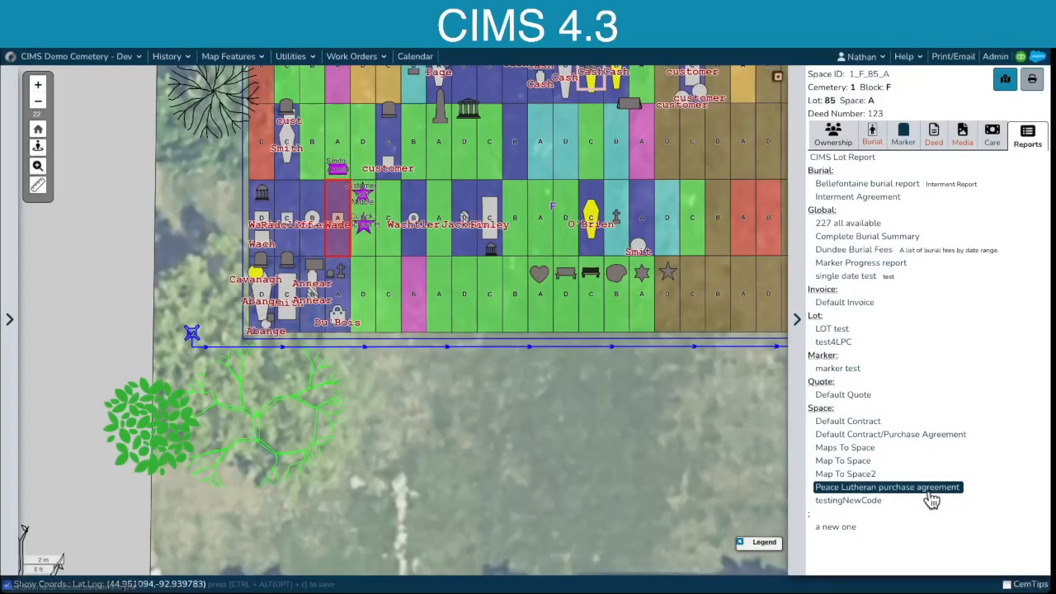
Step: Find MapToSpace.pdf in the ownership media of space 1_F_85_A and view it
{"action": "left_click", "coordinate": [835, 140]}
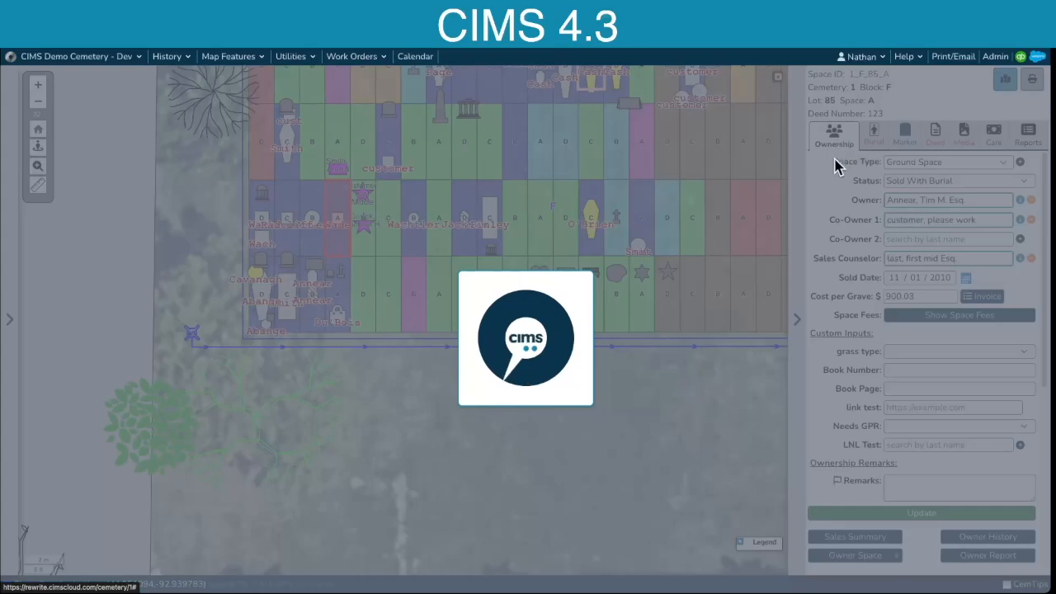
{"action": "scroll", "coordinate": [853, 330], "scroll_direction": "down", "scroll_amount": 5}
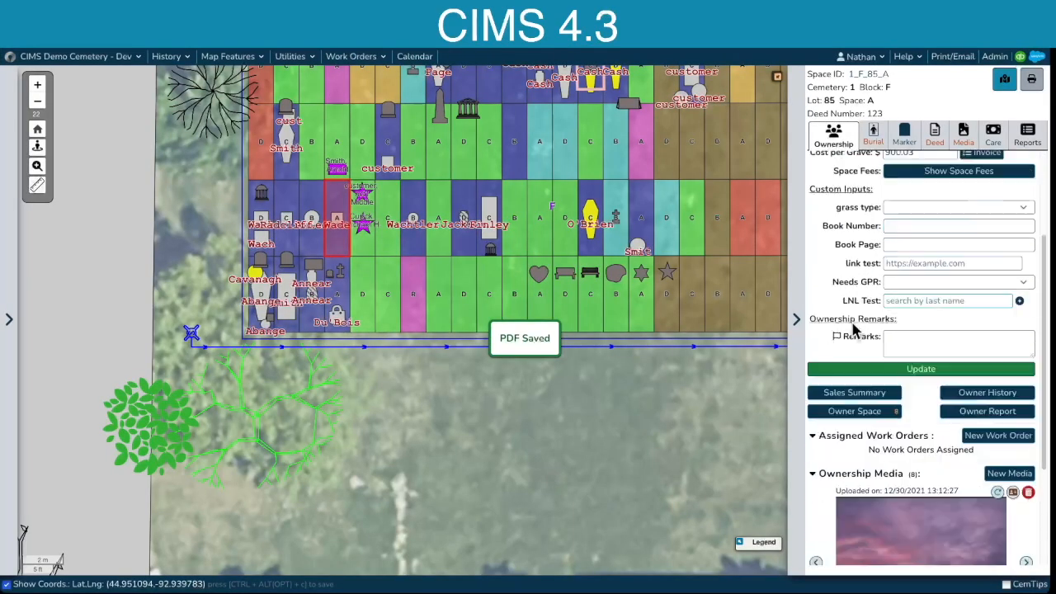
{"action": "left_click", "coordinate": [816, 401]}
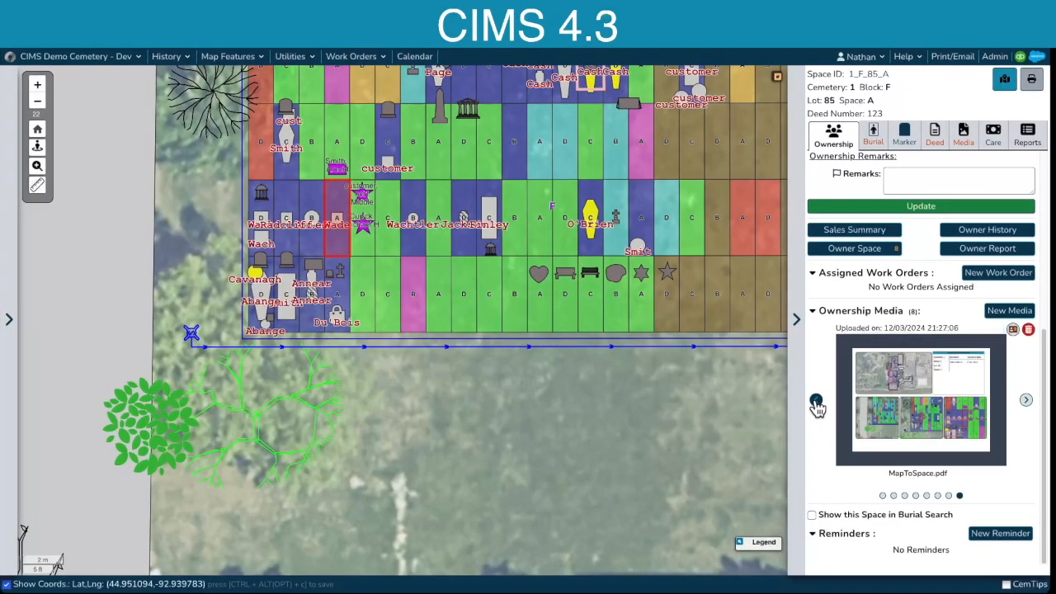
{"action": "left_click", "coordinate": [954, 406]}
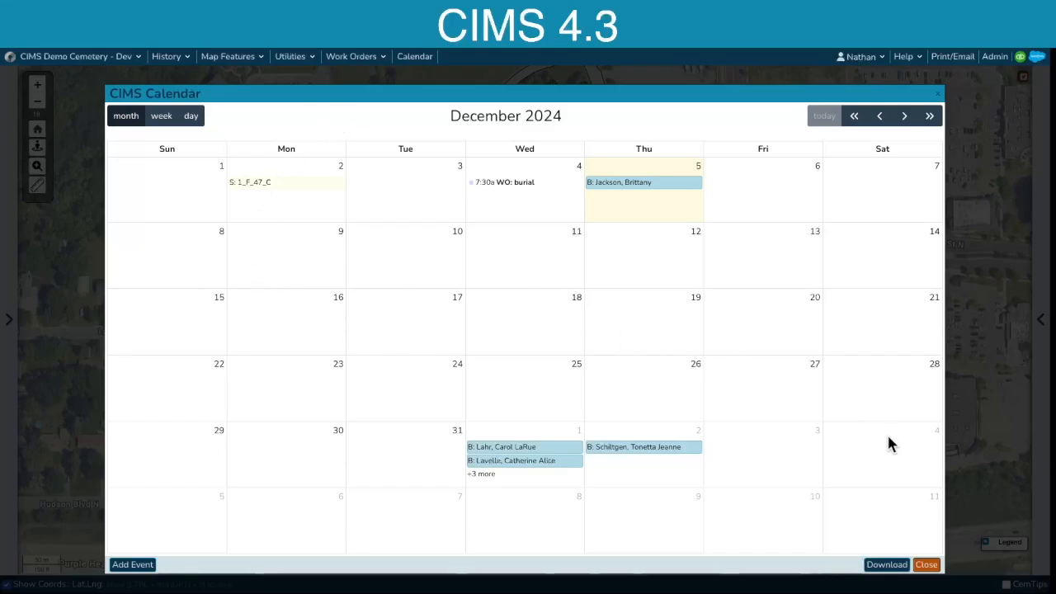
Step: Close the calendar, allow CIMS Calendar Subscriptions in the cemetery's configuration settings, and update the cemetery settings
{"action": "left_click", "coordinate": [926, 565]}
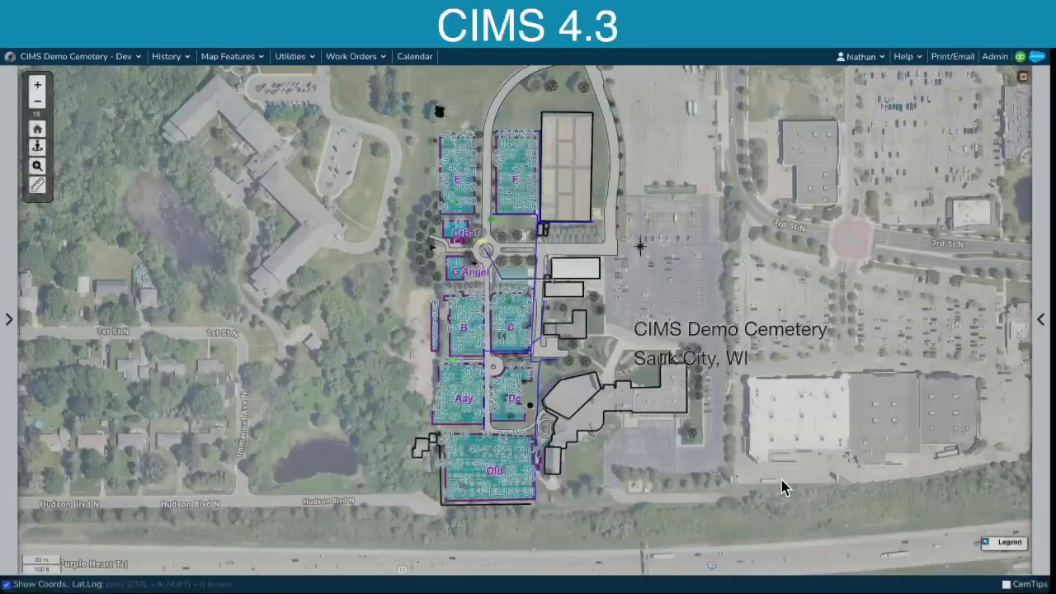
{"action": "left_click", "coordinate": [59, 58]}
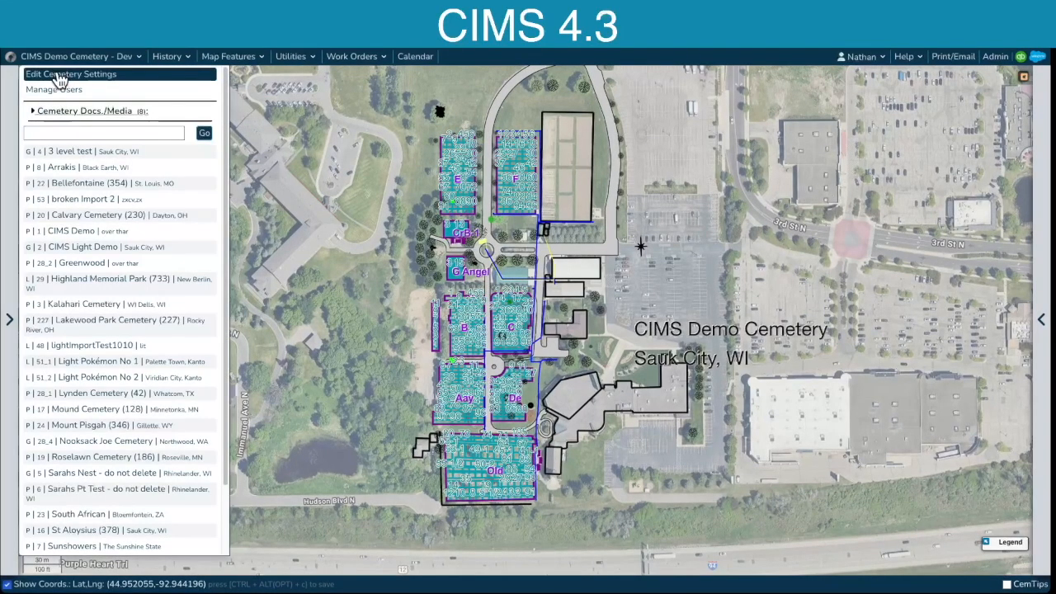
{"action": "left_click", "coordinate": [56, 79]}
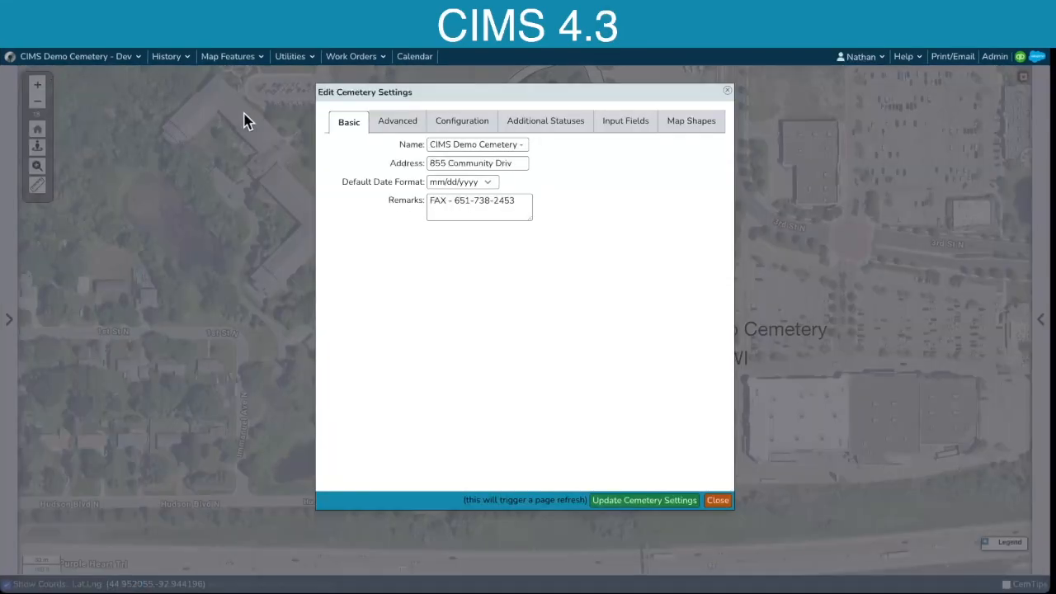
{"action": "left_click", "coordinate": [460, 124]}
{"action": "scroll", "coordinate": [468, 285], "scroll_direction": "down", "scroll_amount": 2}
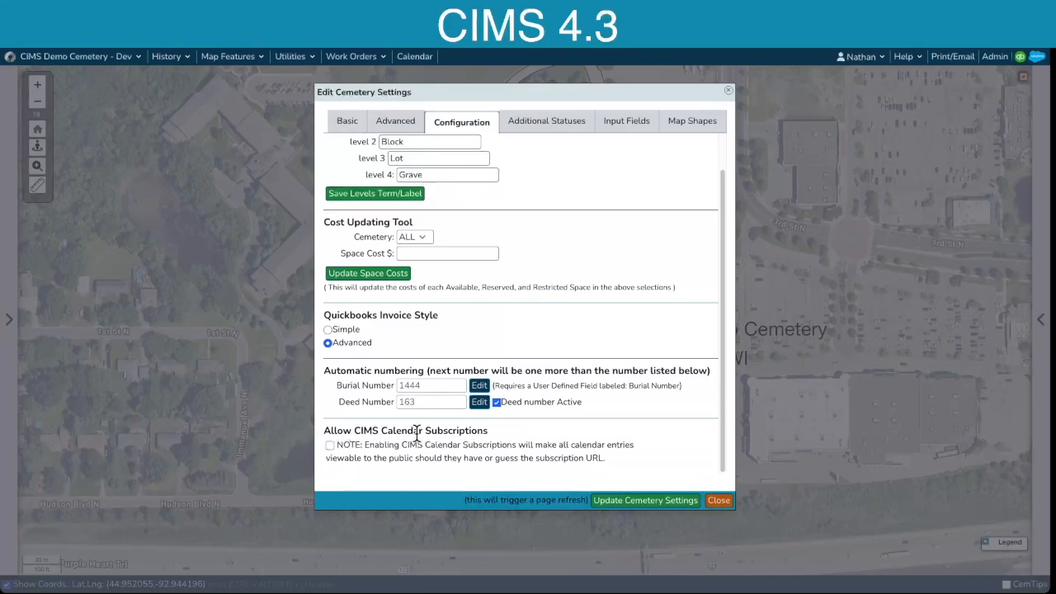
{"action": "left_click", "coordinate": [330, 446]}
{"action": "left_click", "coordinate": [663, 501]}
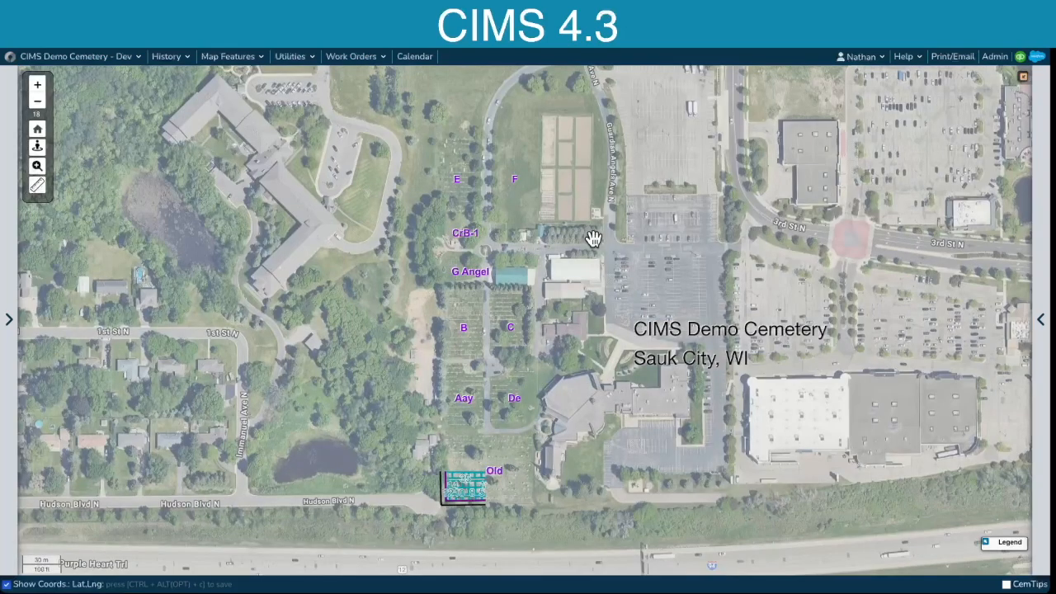
Step: Open the CIMS Calendar's subscription instructions and set the timezone to UTC-06:00 (Central)
{"action": "left_click", "coordinate": [417, 59]}
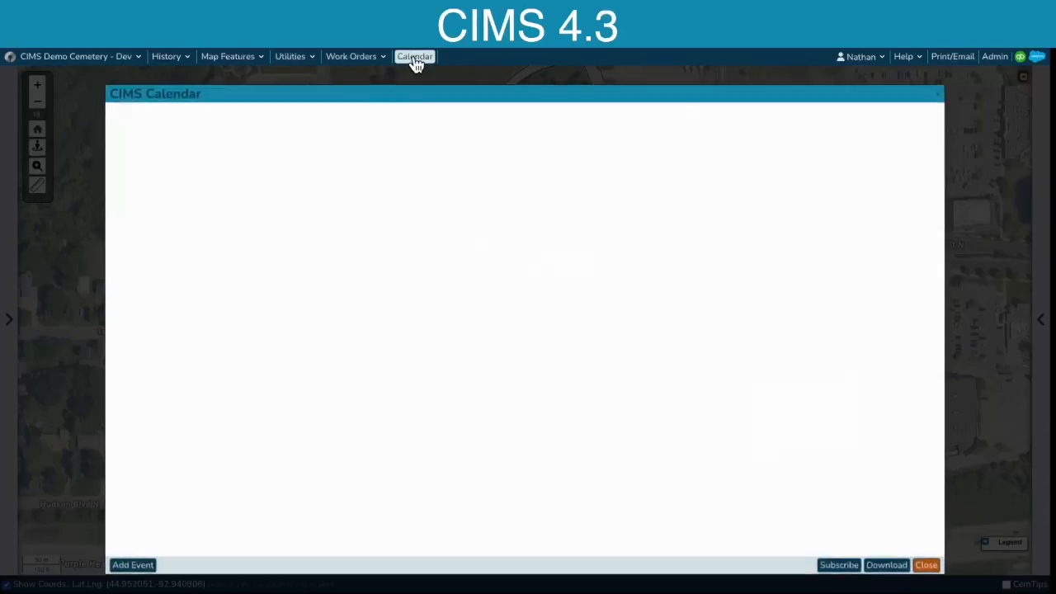
{"action": "left_click", "coordinate": [839, 565]}
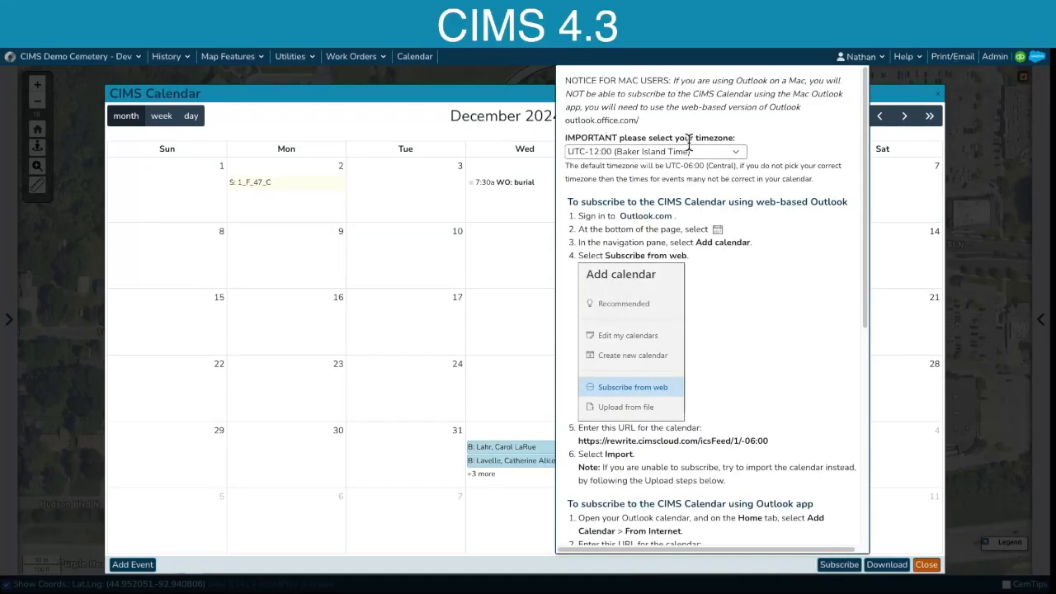
{"action": "left_click", "coordinate": [739, 154]}
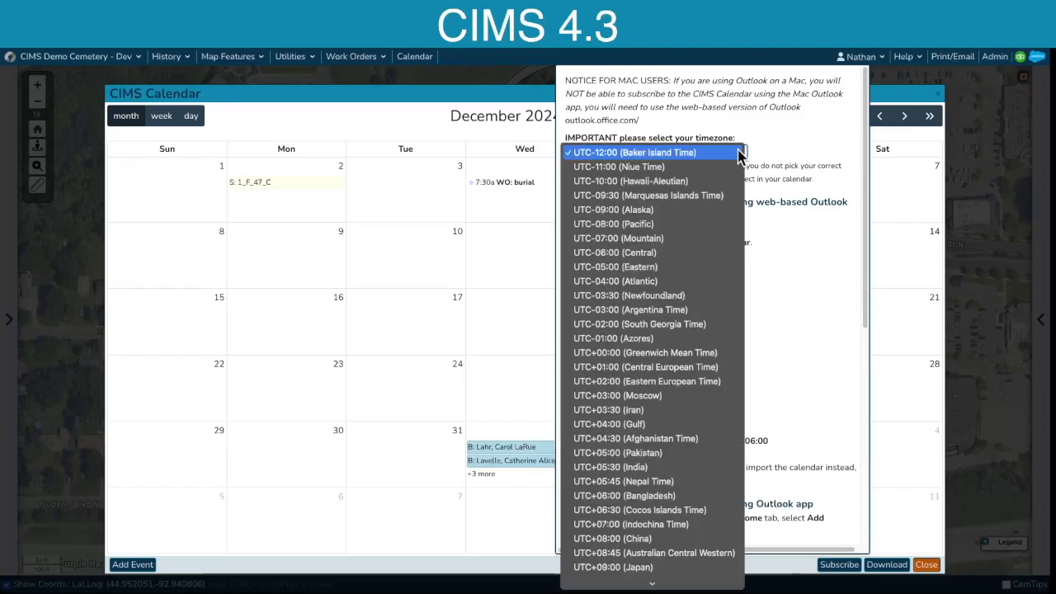
{"action": "left_click", "coordinate": [711, 254]}
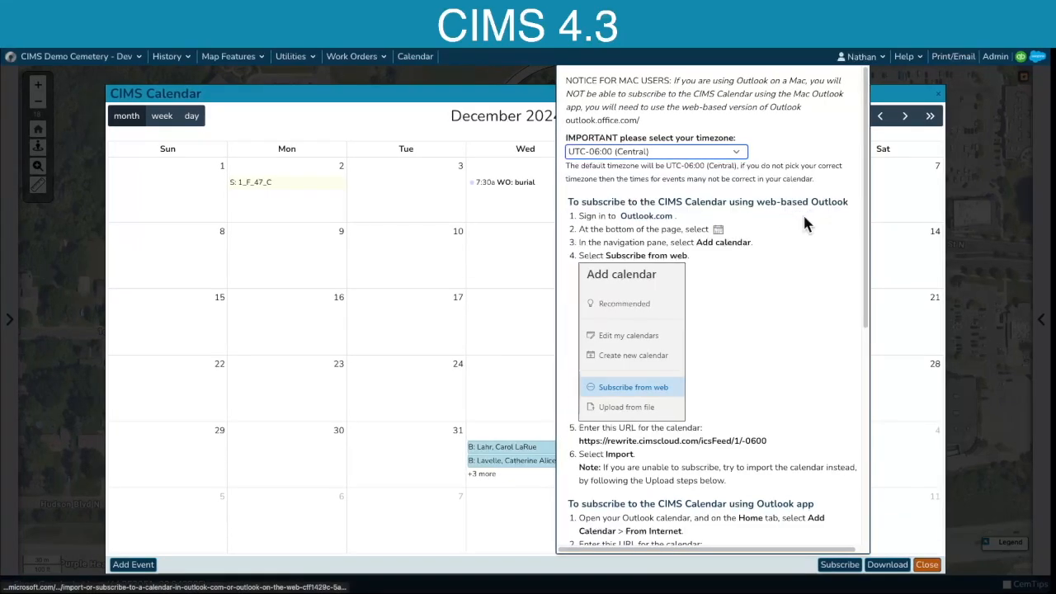
Step: Review the subscription instructions and calendar URL for Outlook, Mac Calendar, Google Calendar and other programs, and close the calendar
{"action": "scroll", "coordinate": [791, 233], "scroll_direction": "down", "scroll_amount": 3}
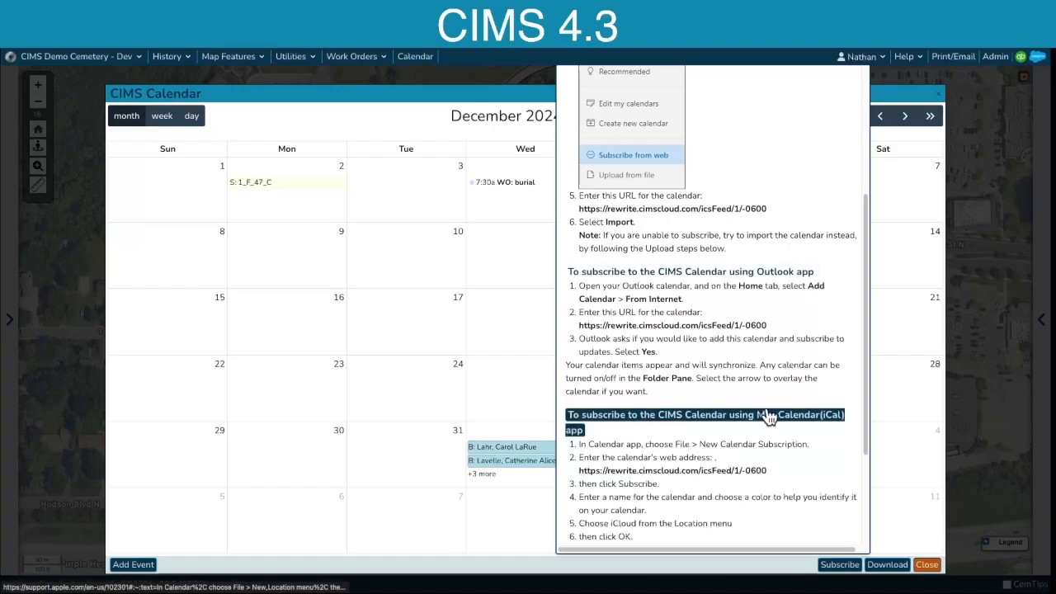
{"action": "scroll", "coordinate": [752, 423], "scroll_direction": "down", "scroll_amount": 1}
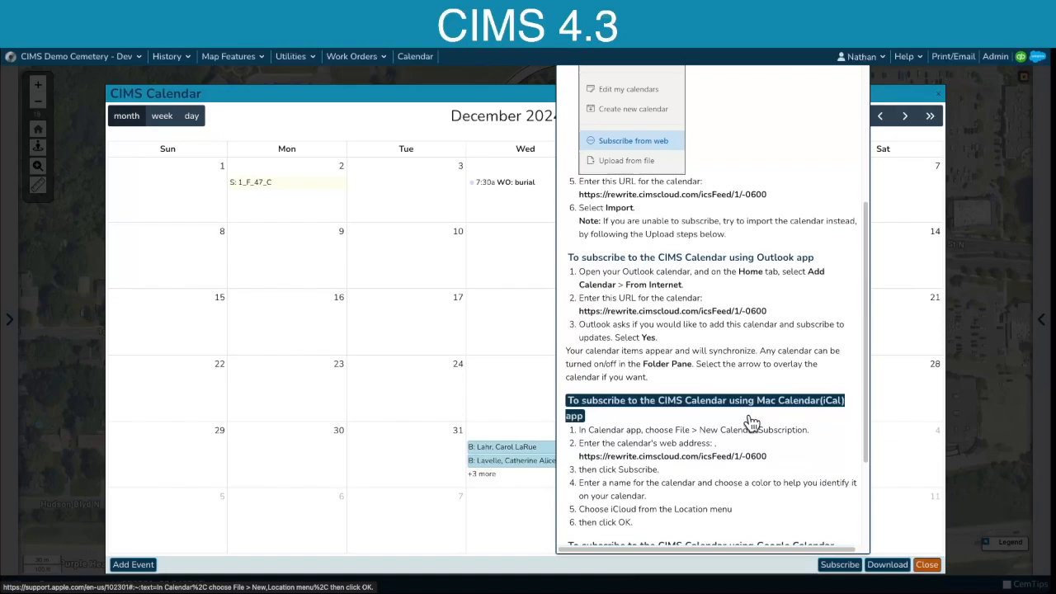
{"action": "scroll", "coordinate": [753, 422], "scroll_direction": "down", "scroll_amount": 3}
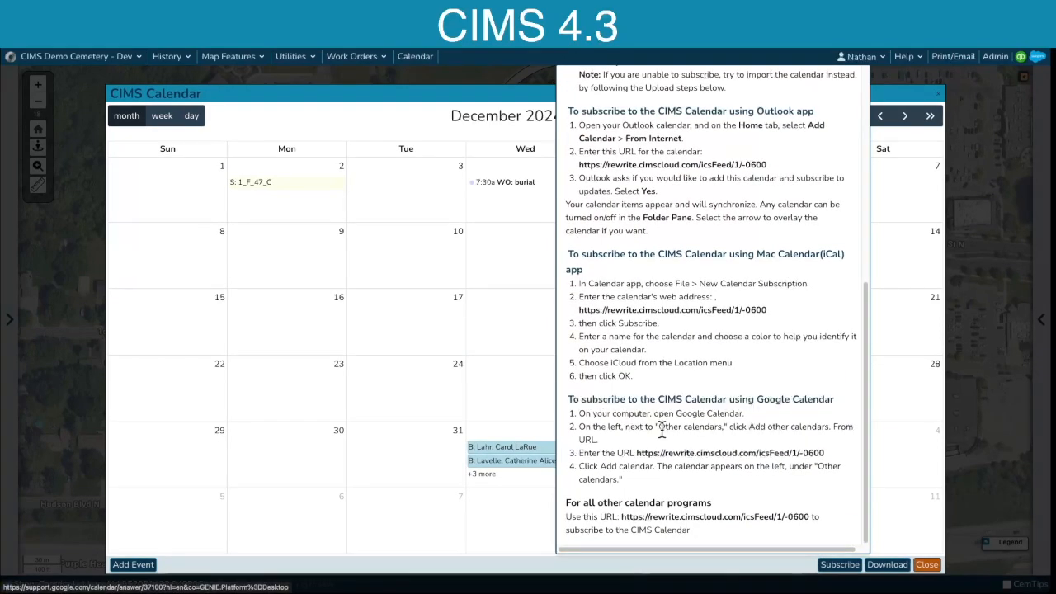
{"action": "left_click_drag", "start_coordinate": [767, 164], "coordinate": [580, 162]}
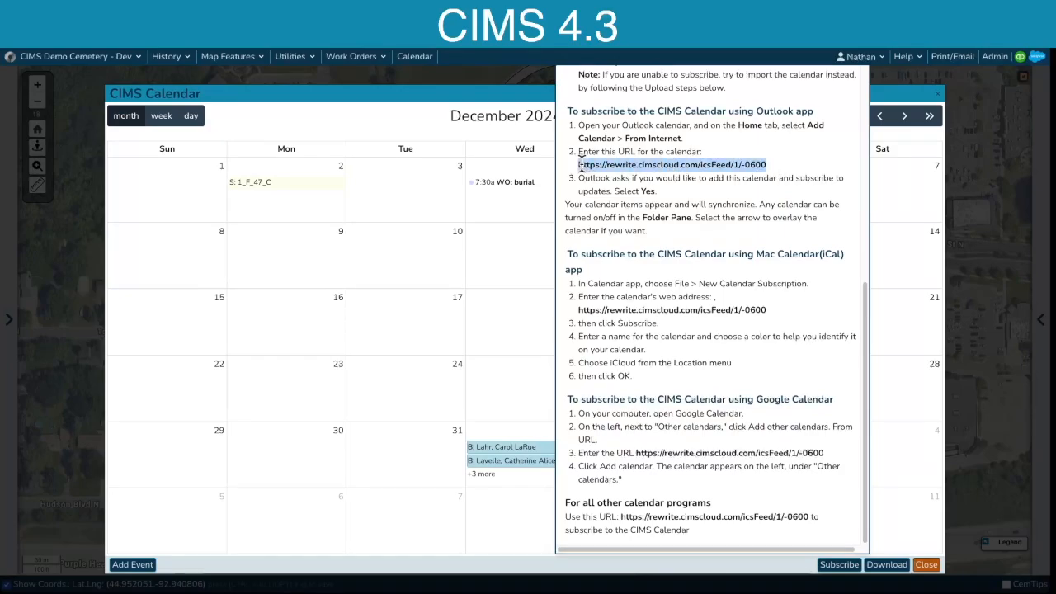
{"action": "left_click", "coordinate": [777, 162]}
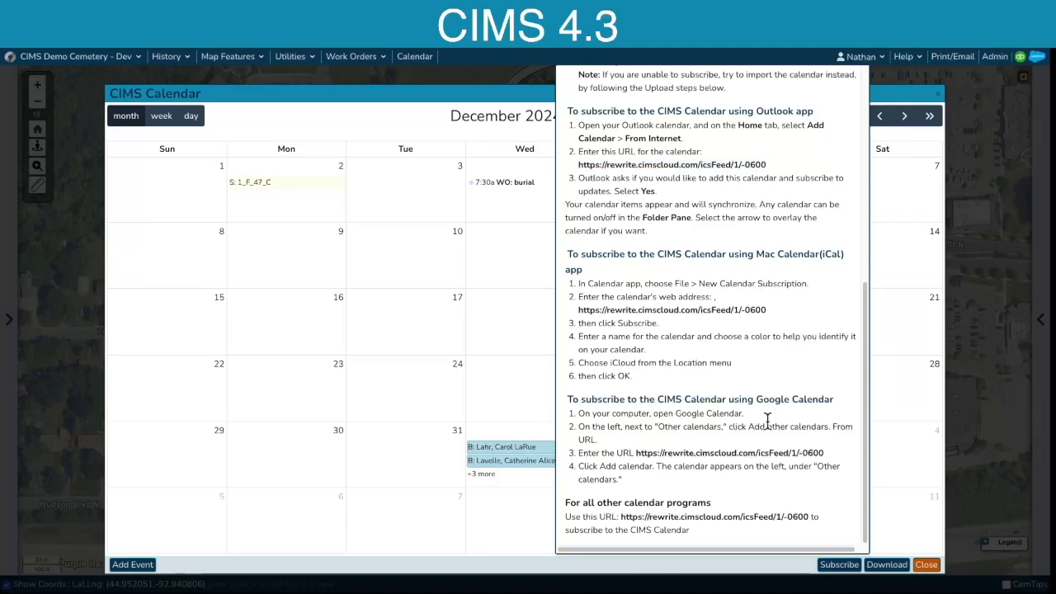
{"action": "left_click", "coordinate": [787, 573]}
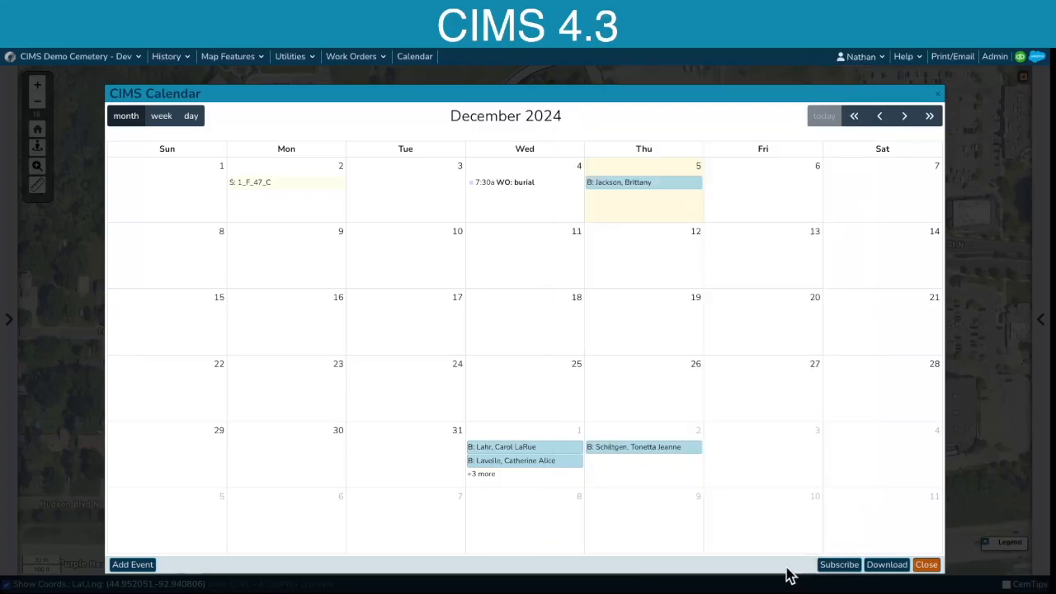
{"action": "left_click", "coordinate": [925, 566]}
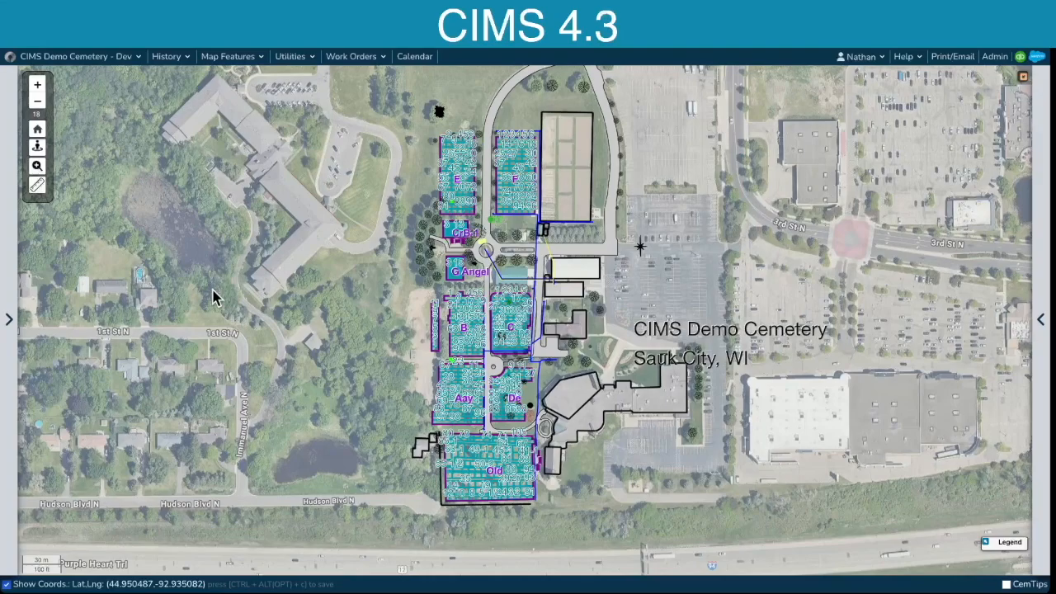
Step: Search for burials with the Birth Date filter set to <Empty>, view the results and close them
{"action": "left_click", "coordinate": [10, 320]}
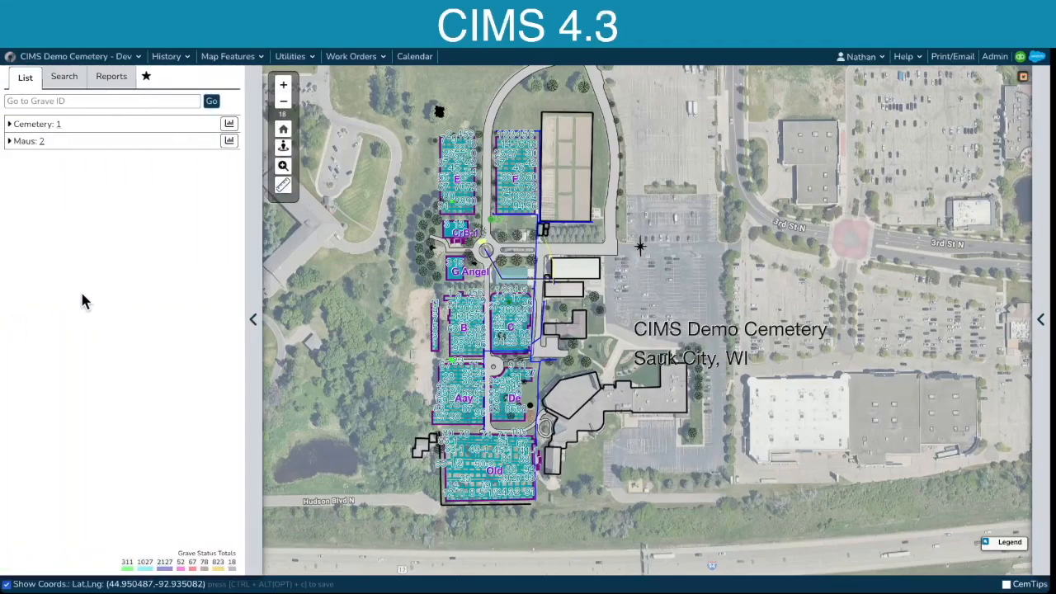
{"action": "left_click", "coordinate": [63, 80]}
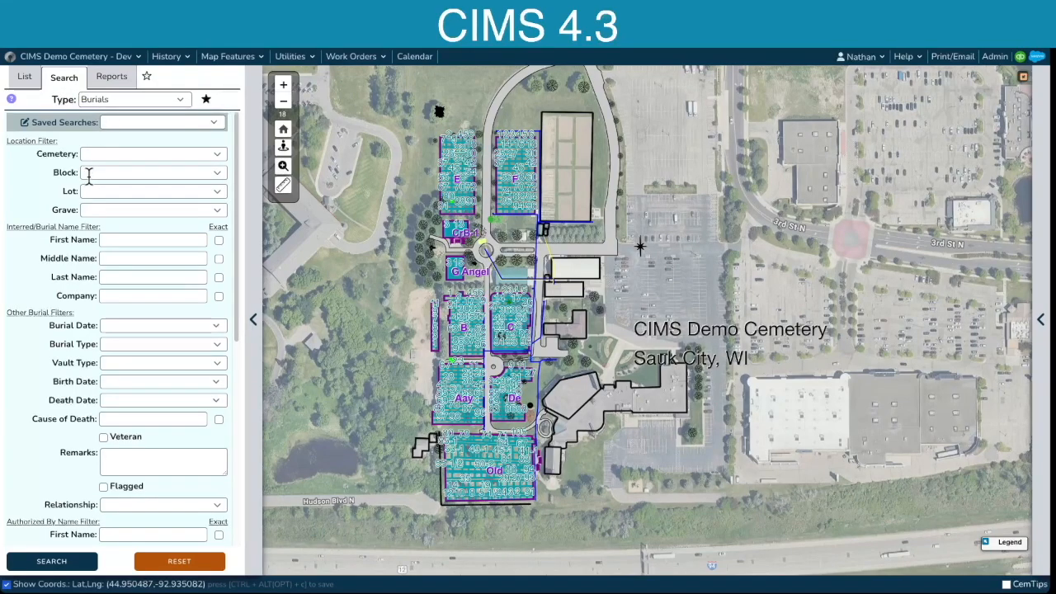
{"action": "left_click_drag", "start_coordinate": [54, 382], "coordinate": [175, 387]}
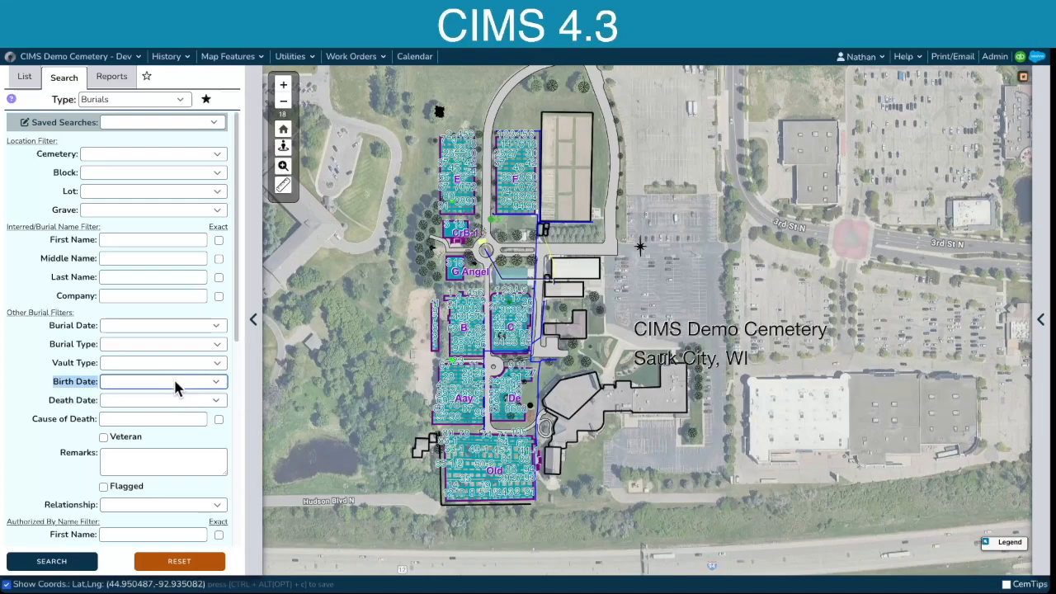
{"action": "left_click", "coordinate": [175, 387]}
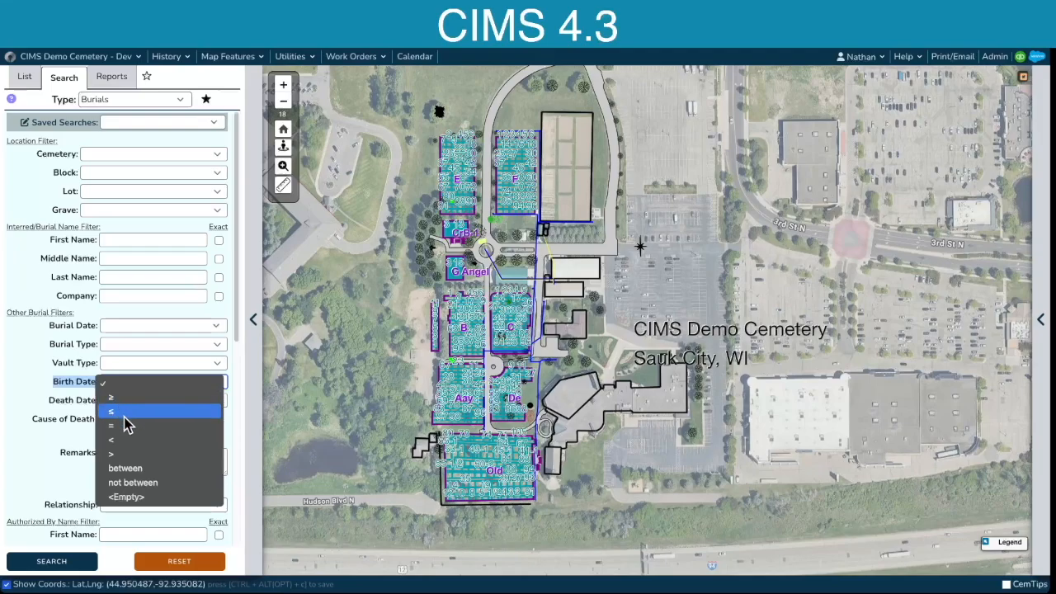
{"action": "left_click", "coordinate": [160, 498]}
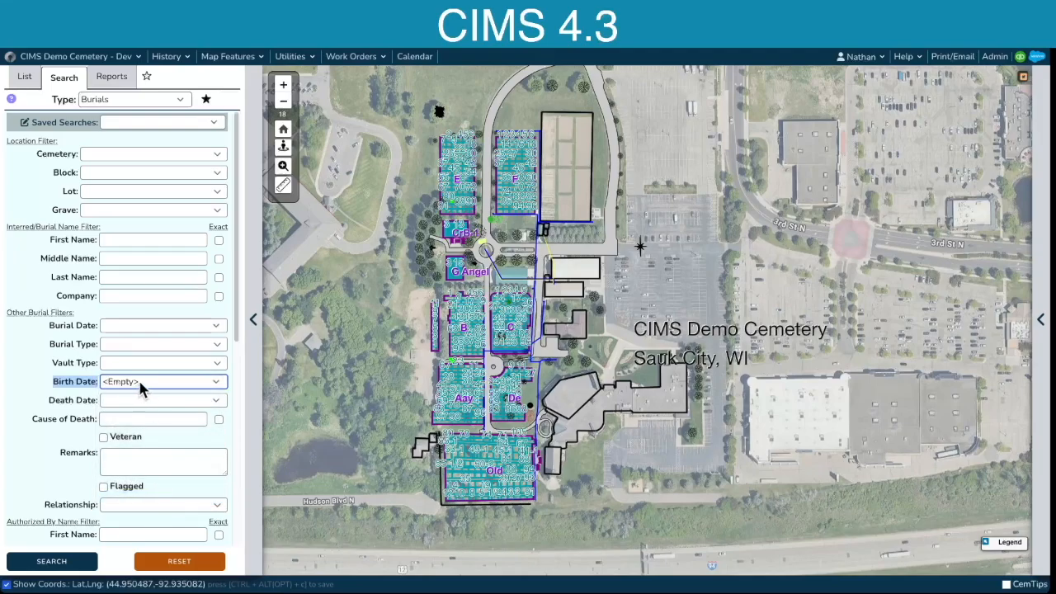
{"action": "left_click", "coordinate": [39, 561]}
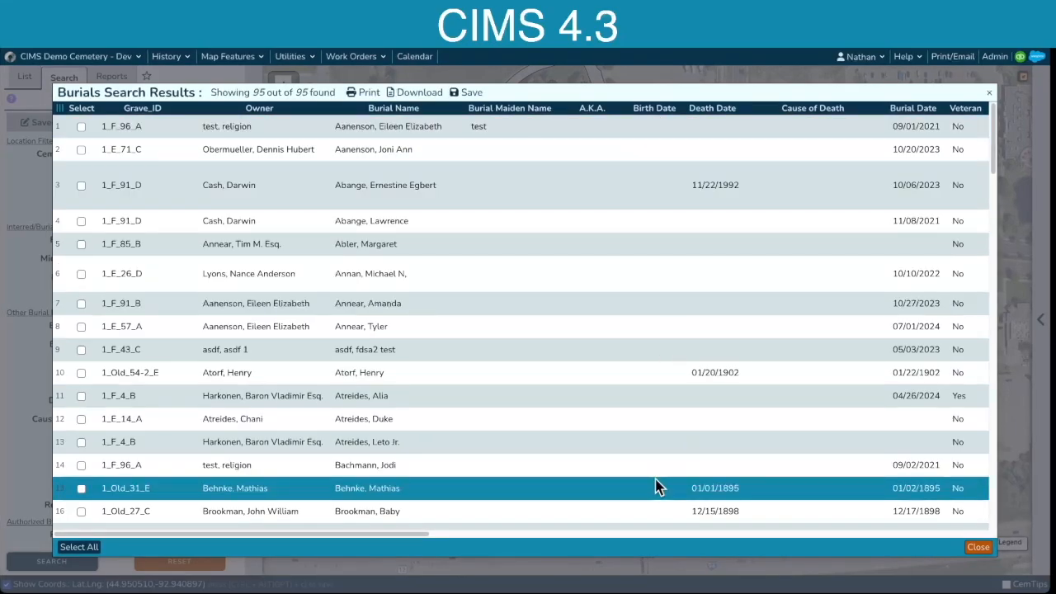
{"action": "left_click", "coordinate": [987, 549]}
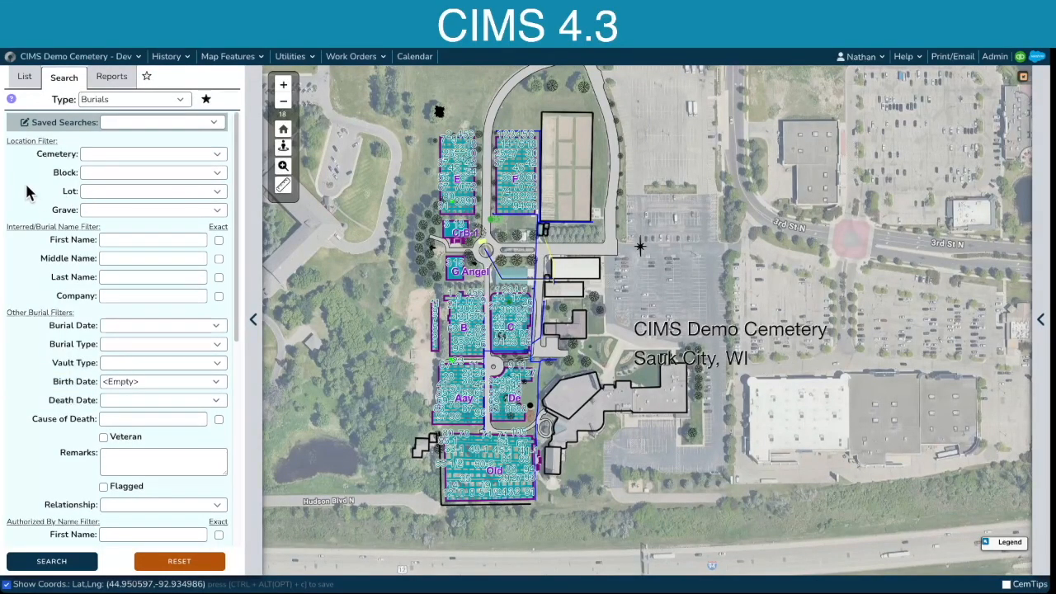
Step: Switch the search type to Customers and search for those with the communication type Homing Pigeon
{"action": "left_click", "coordinate": [145, 100]}
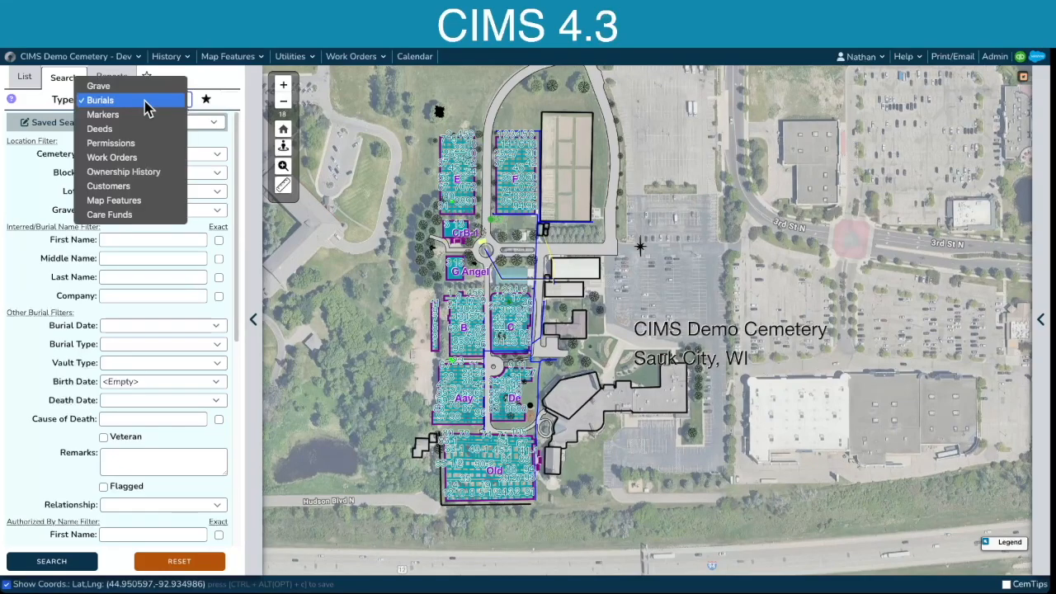
{"action": "left_click", "coordinate": [130, 188]}
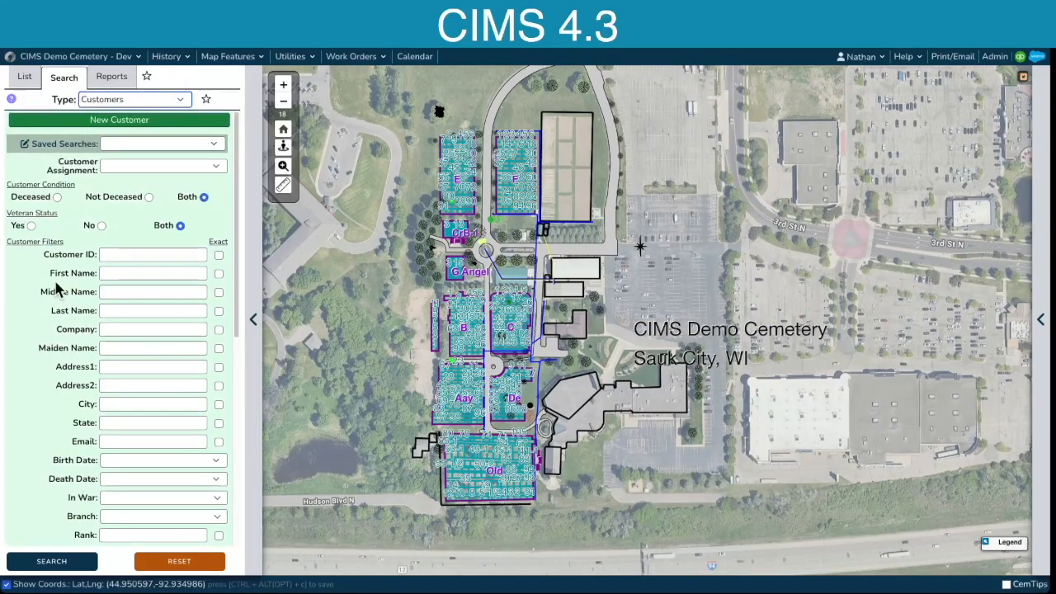
{"action": "left_click_drag", "start_coordinate": [56, 369], "coordinate": [85, 387]}
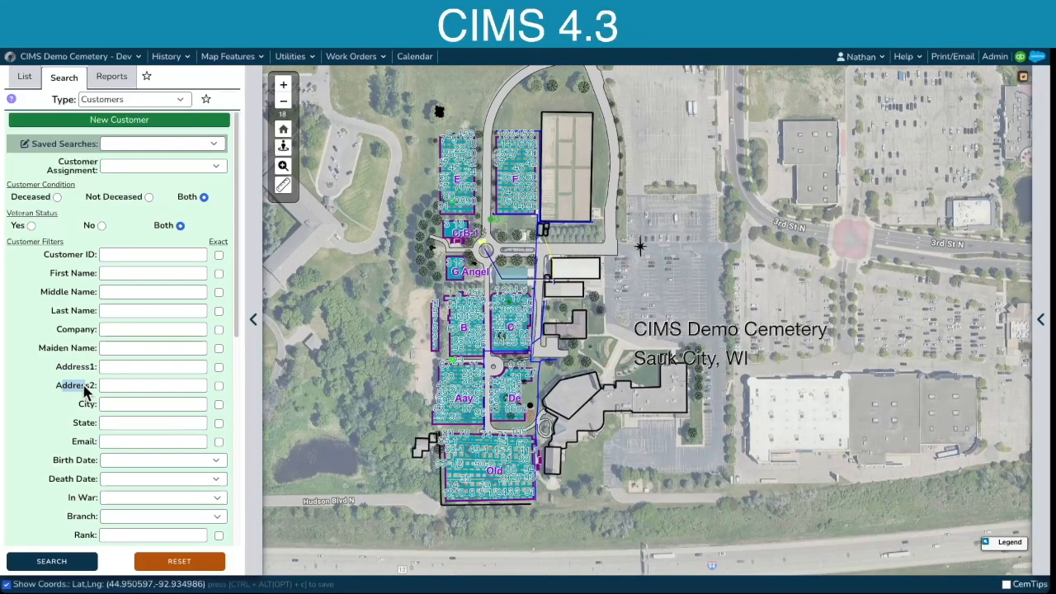
{"action": "scroll", "coordinate": [85, 392], "scroll_direction": "down", "scroll_amount": 3}
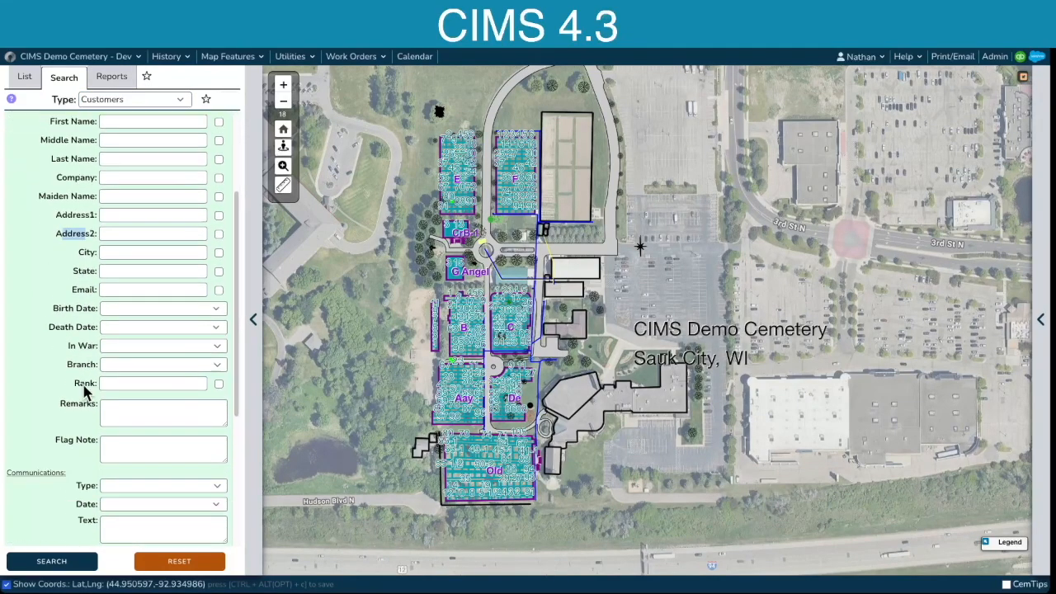
{"action": "scroll", "coordinate": [84, 388], "scroll_direction": "down", "scroll_amount": 3}
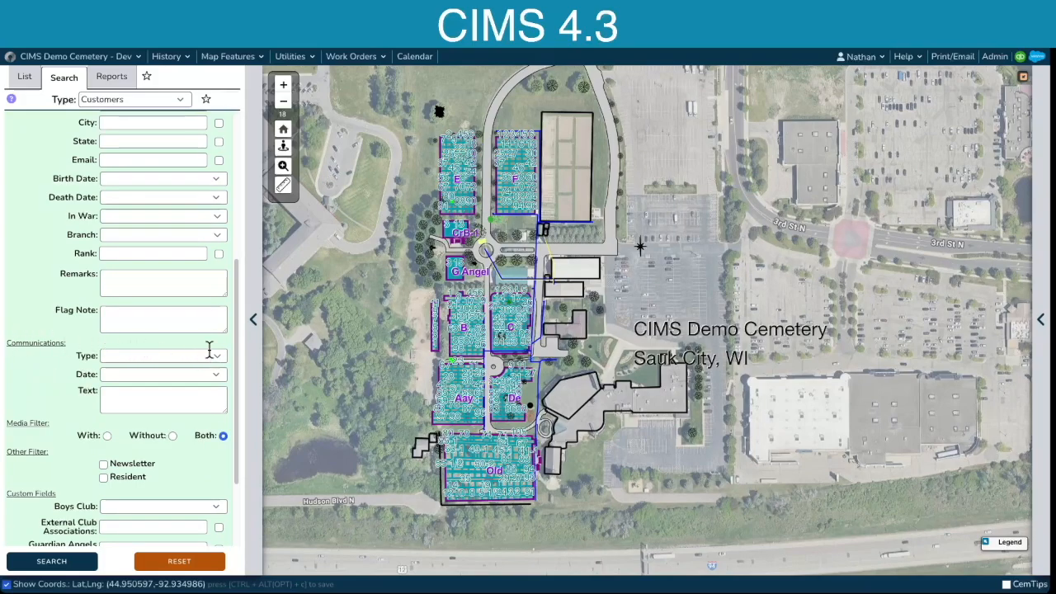
{"action": "left_click", "coordinate": [217, 358]}
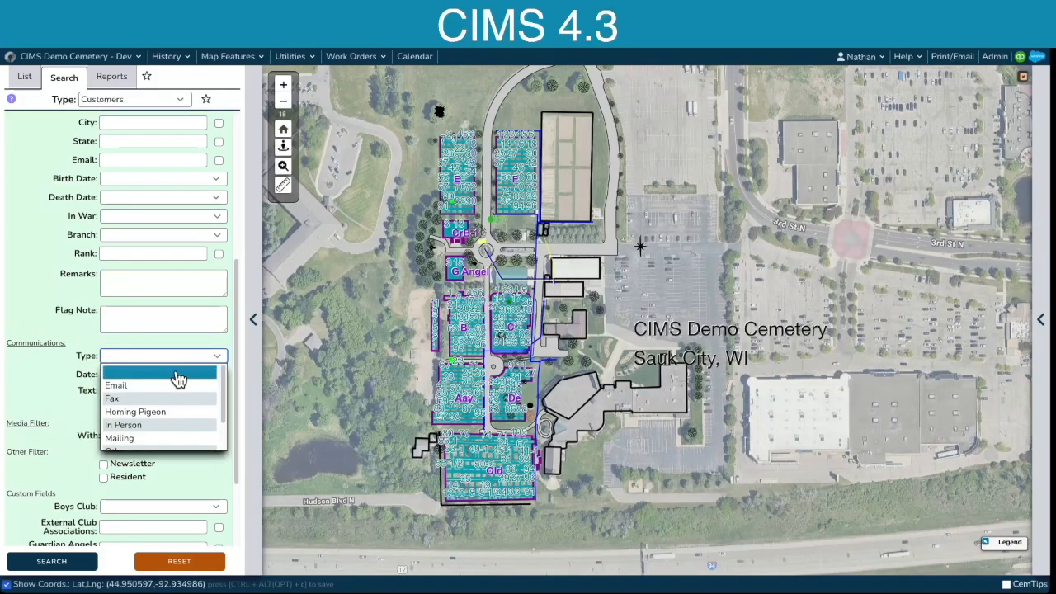
{"action": "left_click", "coordinate": [169, 415]}
{"action": "left_click", "coordinate": [71, 564]}
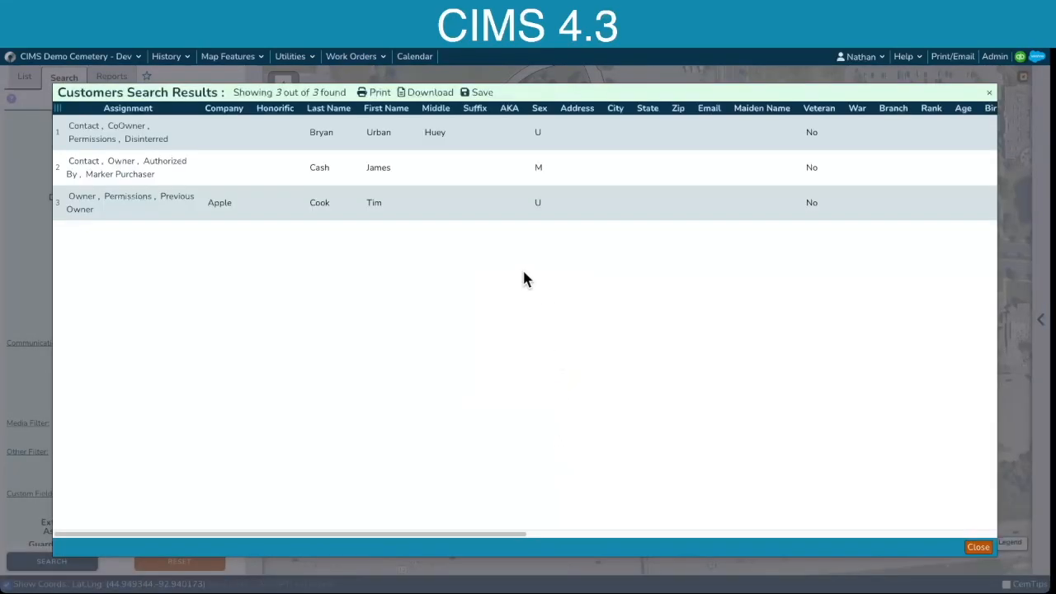
Step: View the communication history of the first customer in the results, and close the record and the results list
{"action": "left_click", "coordinate": [495, 130]}
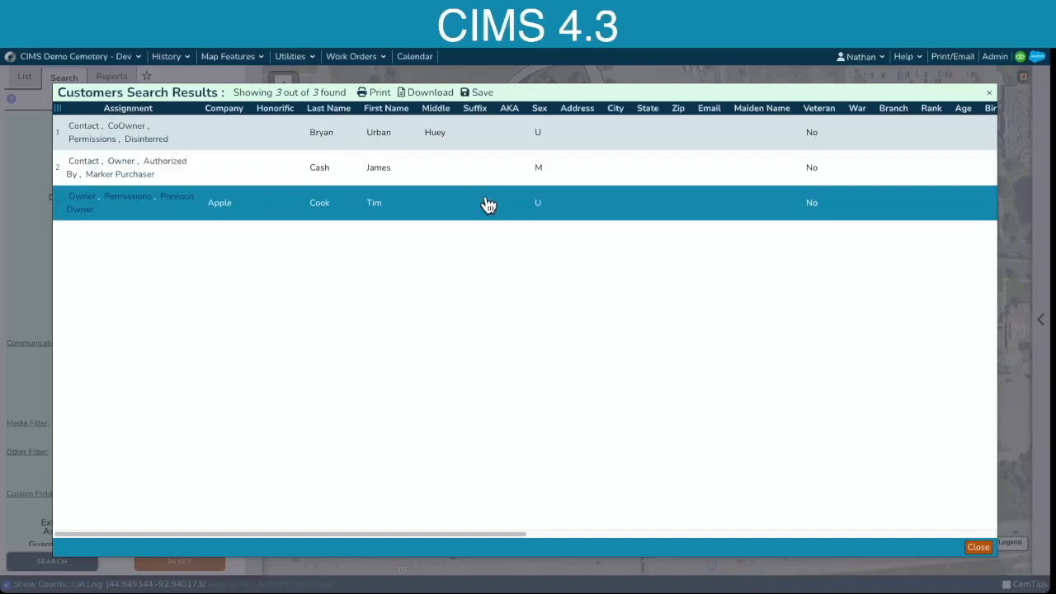
{"action": "left_click", "coordinate": [487, 144]}
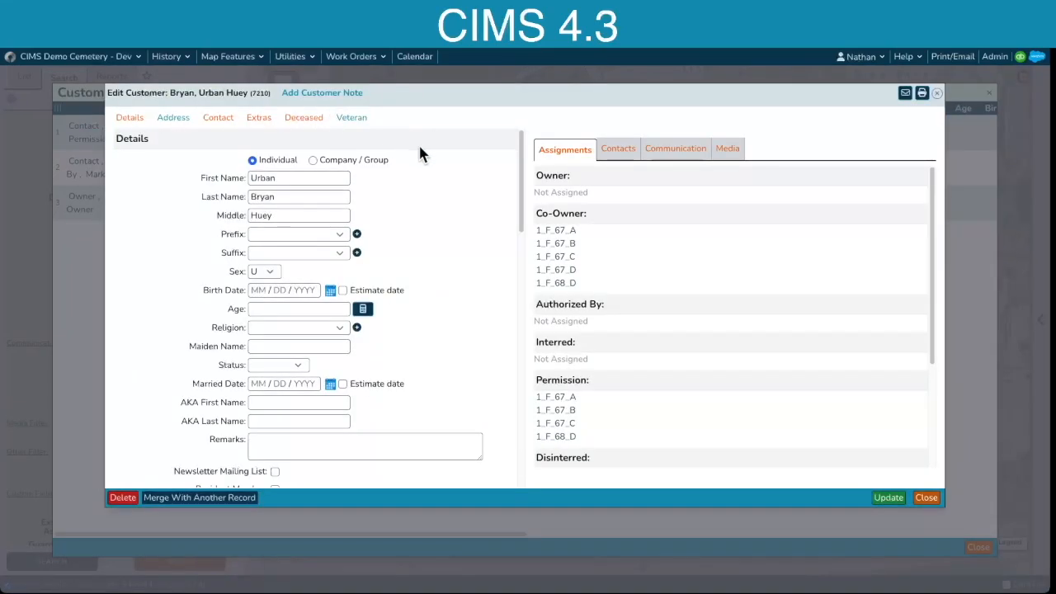
{"action": "left_click", "coordinate": [678, 150]}
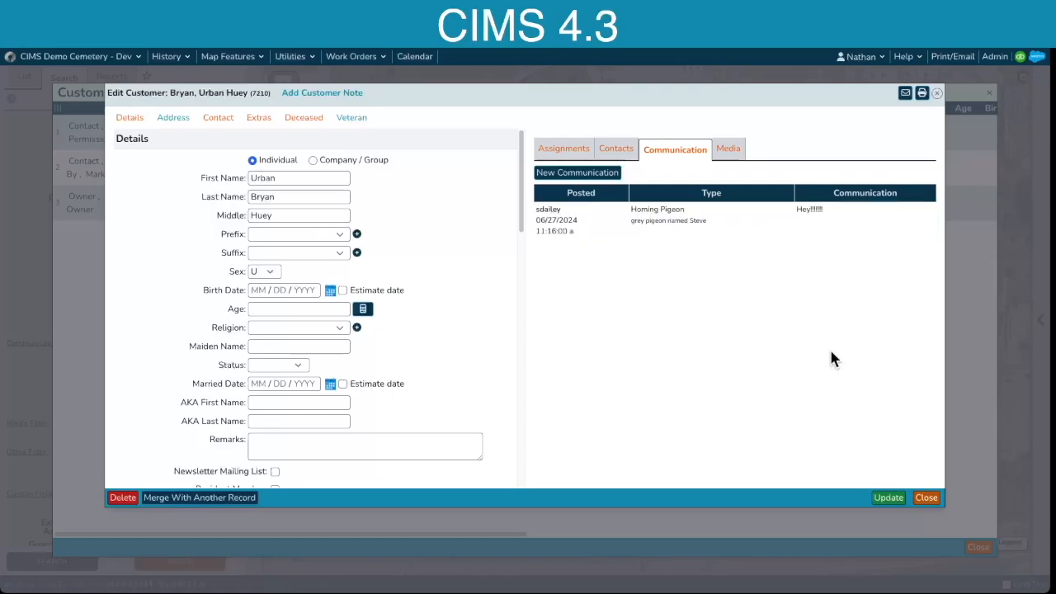
{"action": "left_click", "coordinate": [927, 499]}
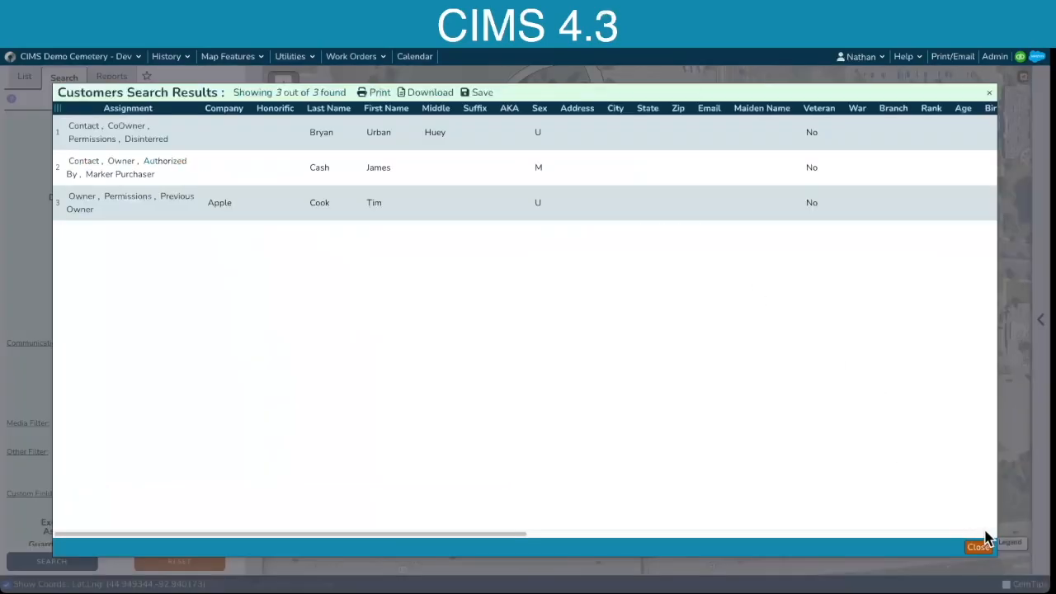
{"action": "left_click", "coordinate": [978, 548]}
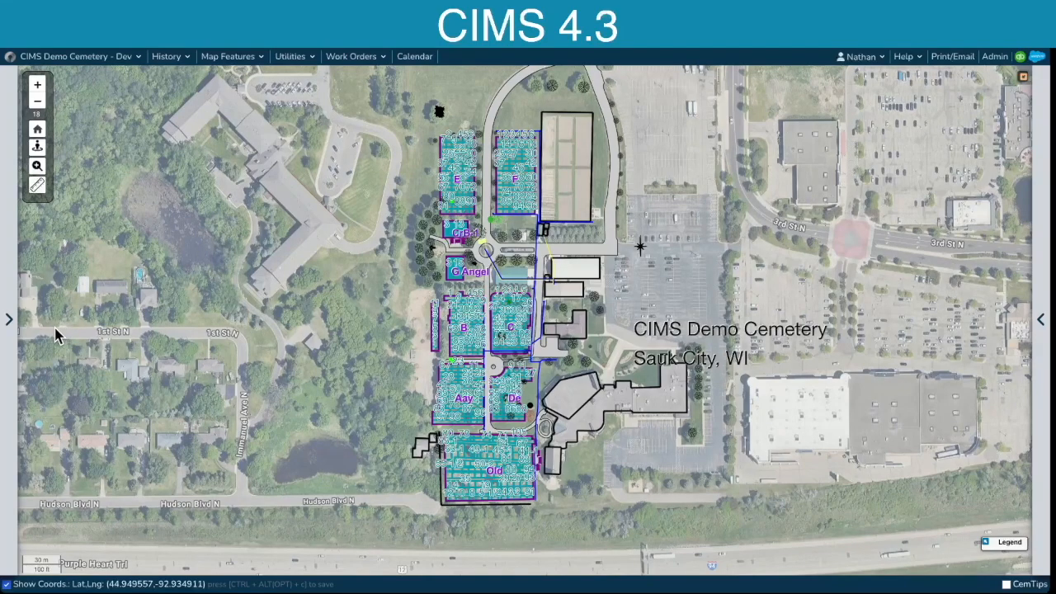
Step: Reopen the customer search, run the saved search US Army Customers, and close the results
{"action": "left_click", "coordinate": [9, 321]}
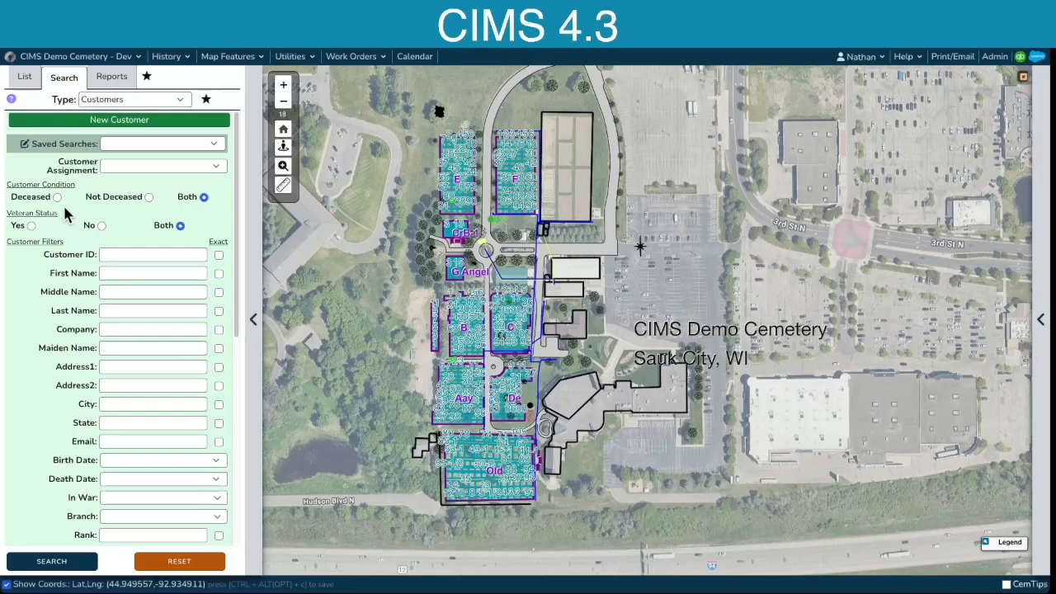
{"action": "left_click", "coordinate": [215, 146]}
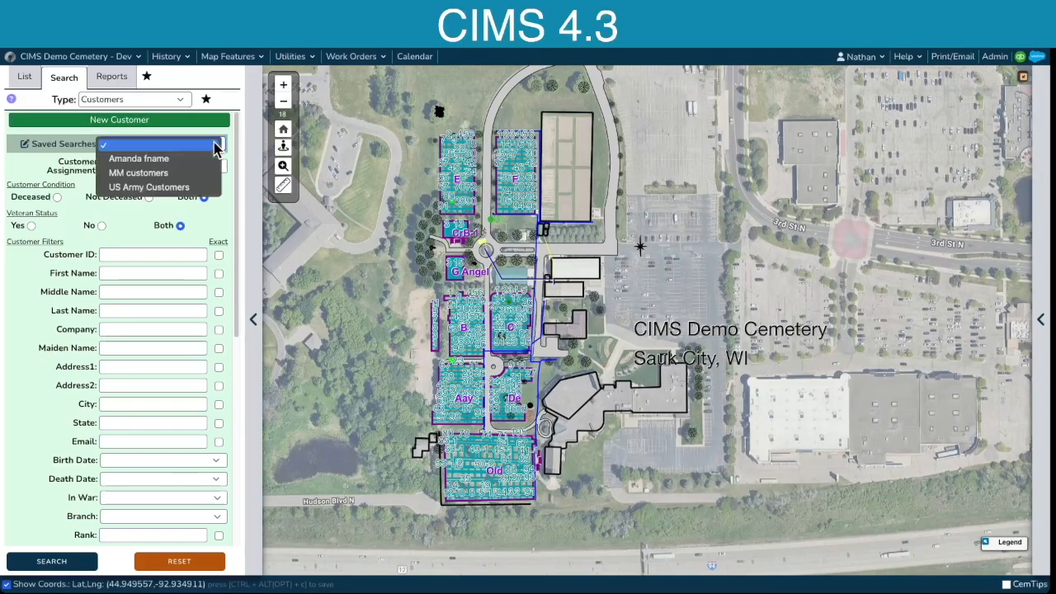
{"action": "left_click", "coordinate": [145, 189]}
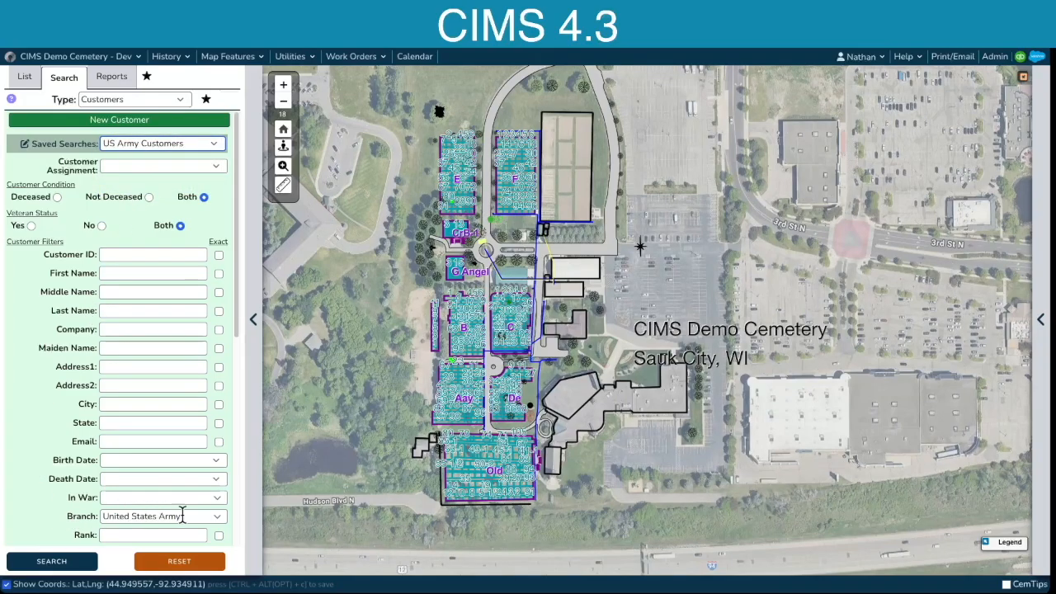
{"action": "left_click", "coordinate": [57, 561]}
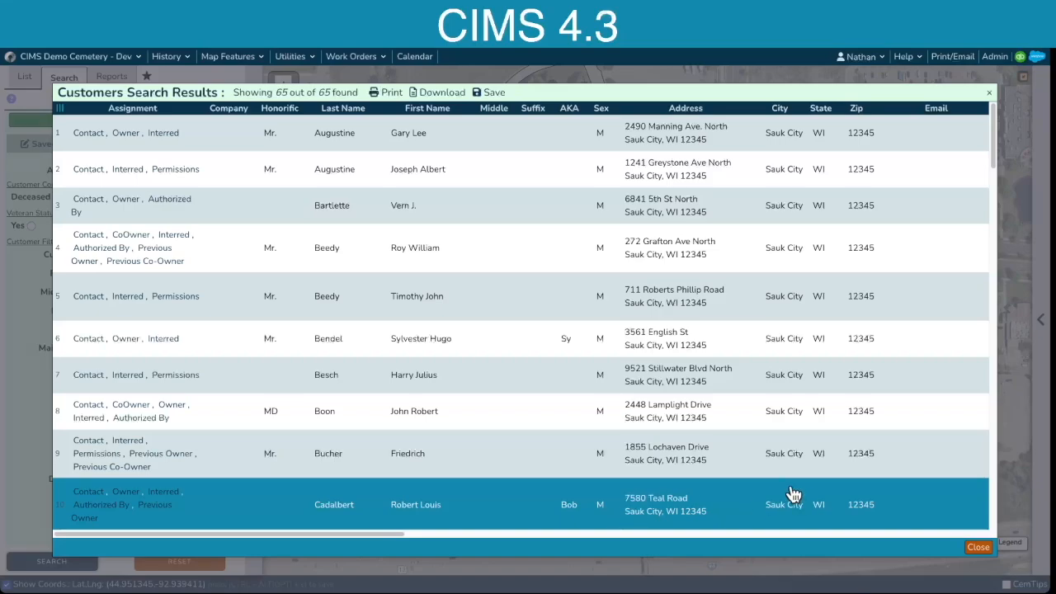
{"action": "left_click", "coordinate": [978, 548]}
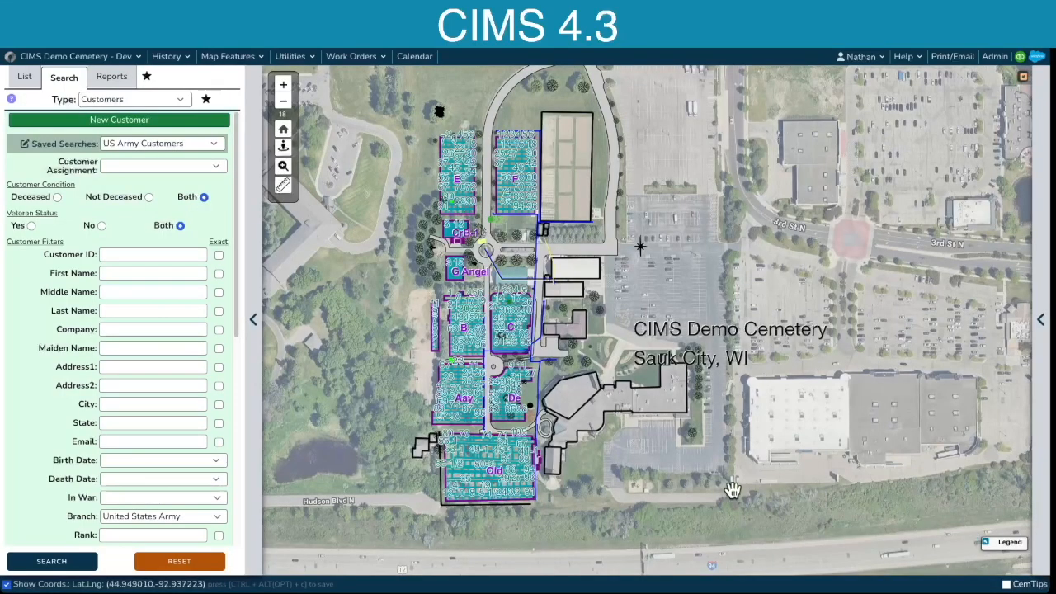
Step: Reset the customer search filters and switch the search type to Markers
{"action": "left_click", "coordinate": [190, 564]}
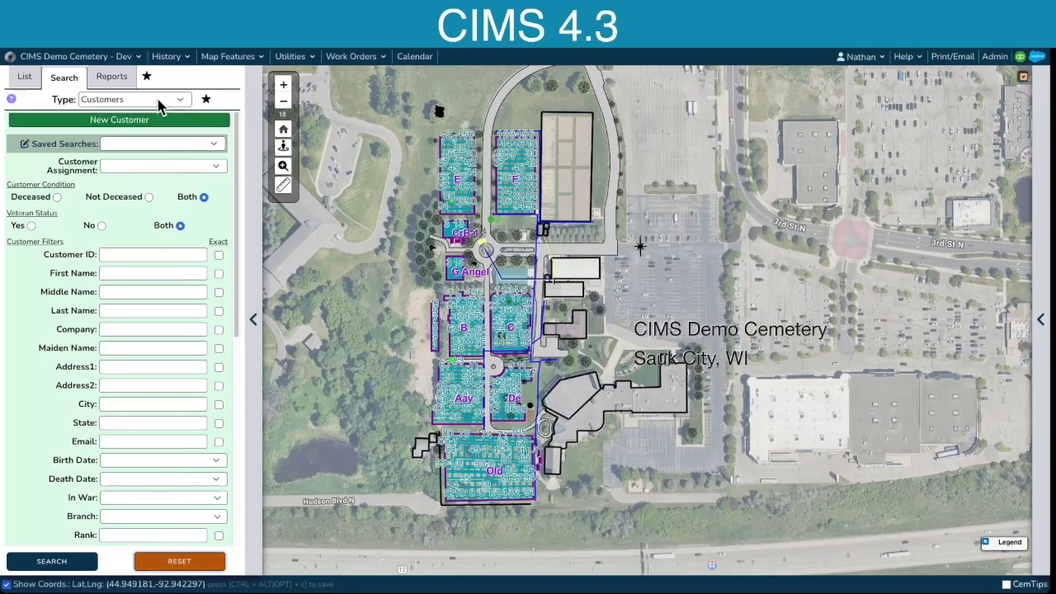
{"action": "left_click", "coordinate": [162, 103]}
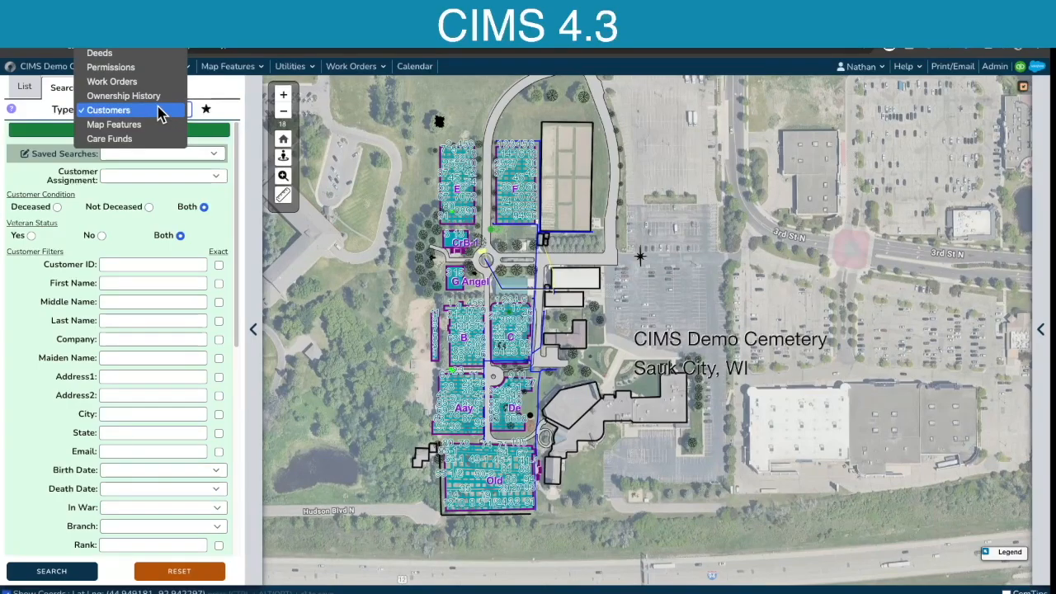
{"action": "left_click", "coordinate": [160, 49]}
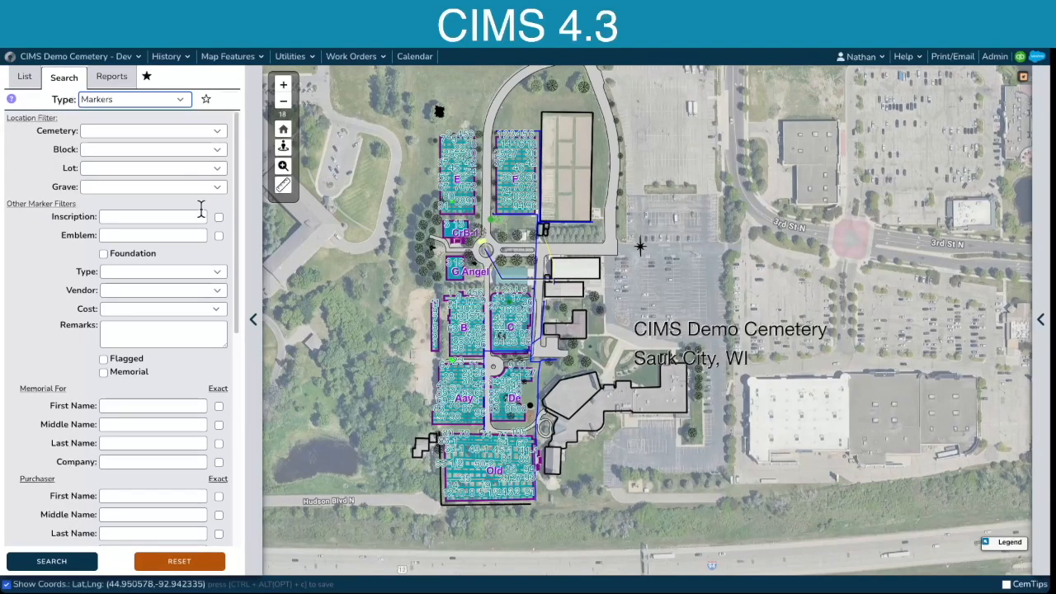
Step: Search for markers without media in cemetery 1, block F, and save the search as "Block F without media"
{"action": "left_click", "coordinate": [218, 131]}
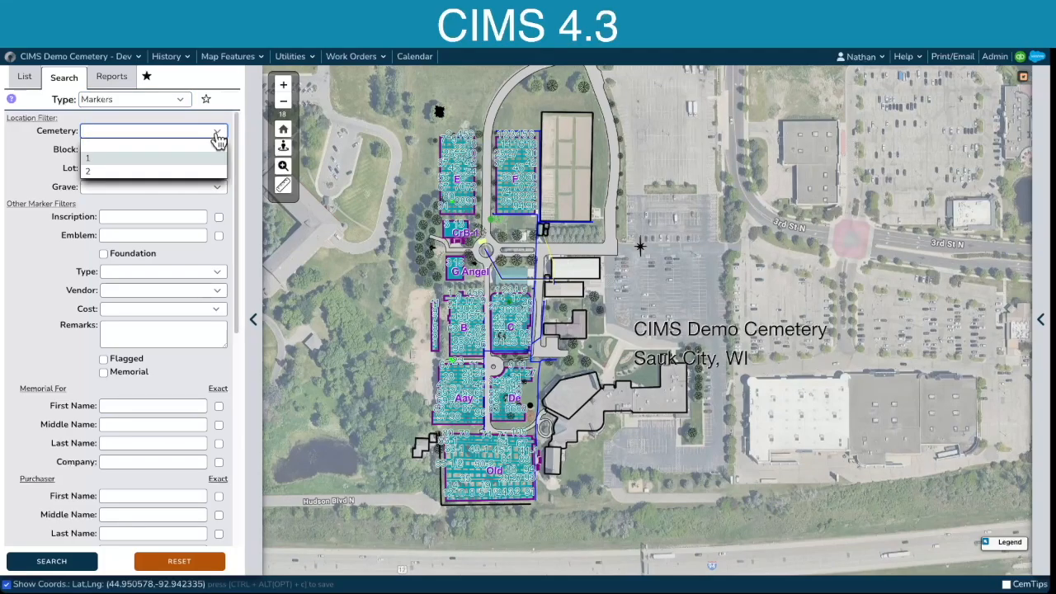
{"action": "left_click", "coordinate": [116, 159]}
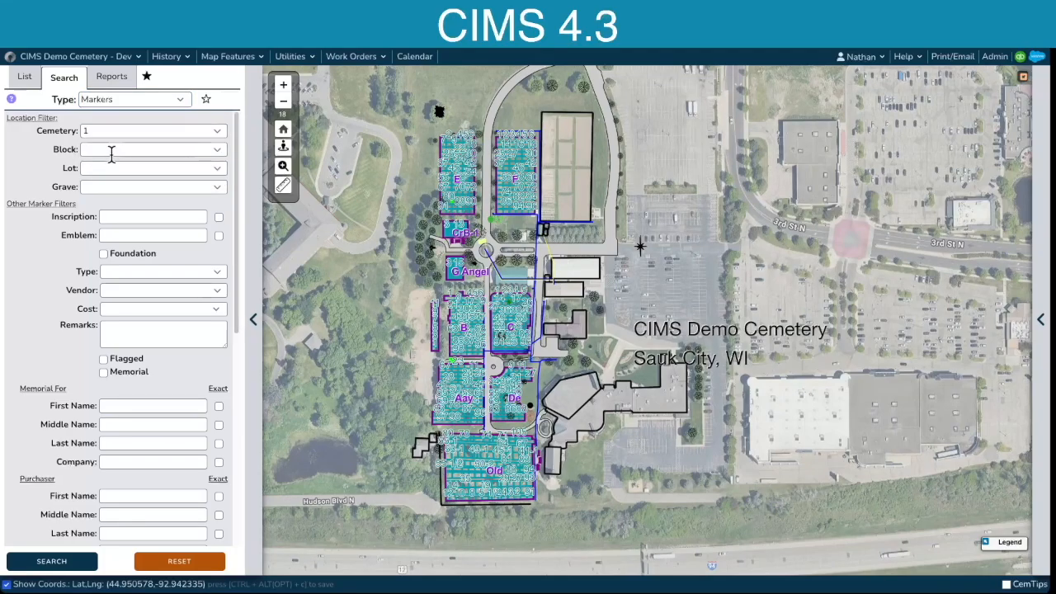
{"action": "left_click", "coordinate": [217, 149]}
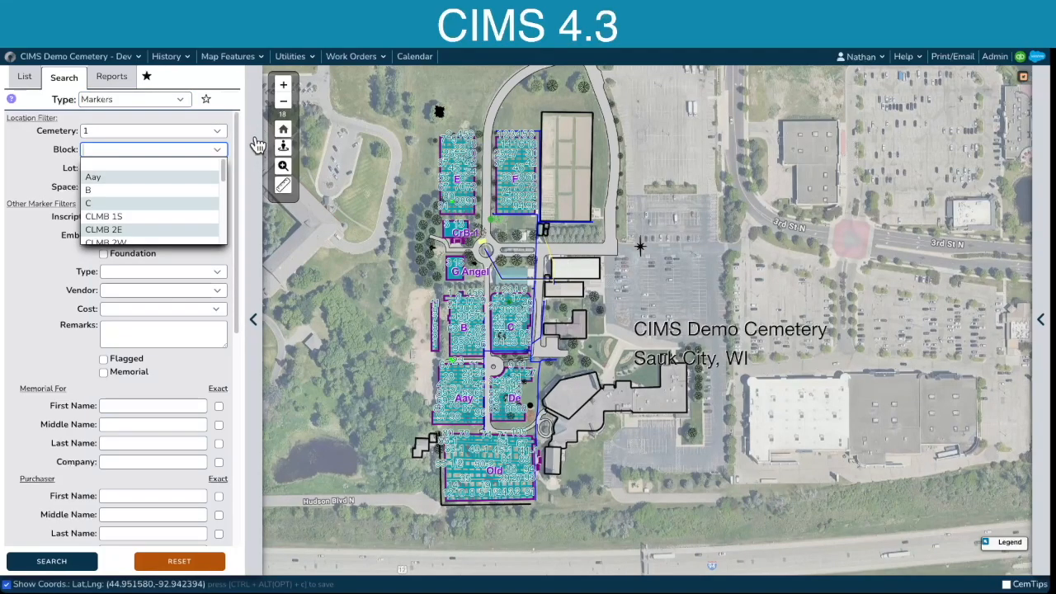
{"action": "scroll", "coordinate": [97, 203], "scroll_direction": "down", "scroll_amount": 5}
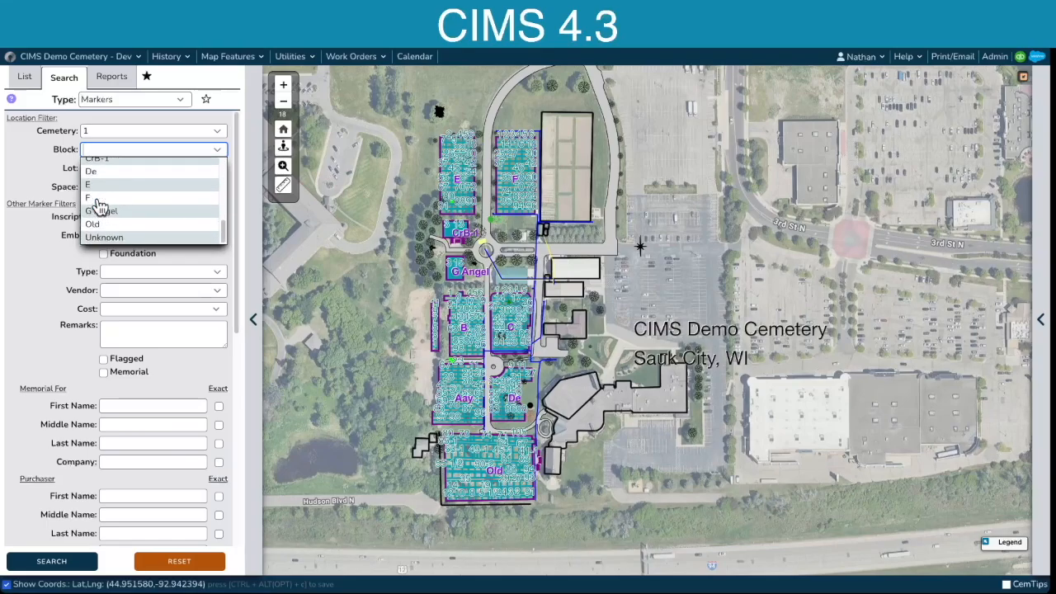
{"action": "left_click", "coordinate": [97, 198]}
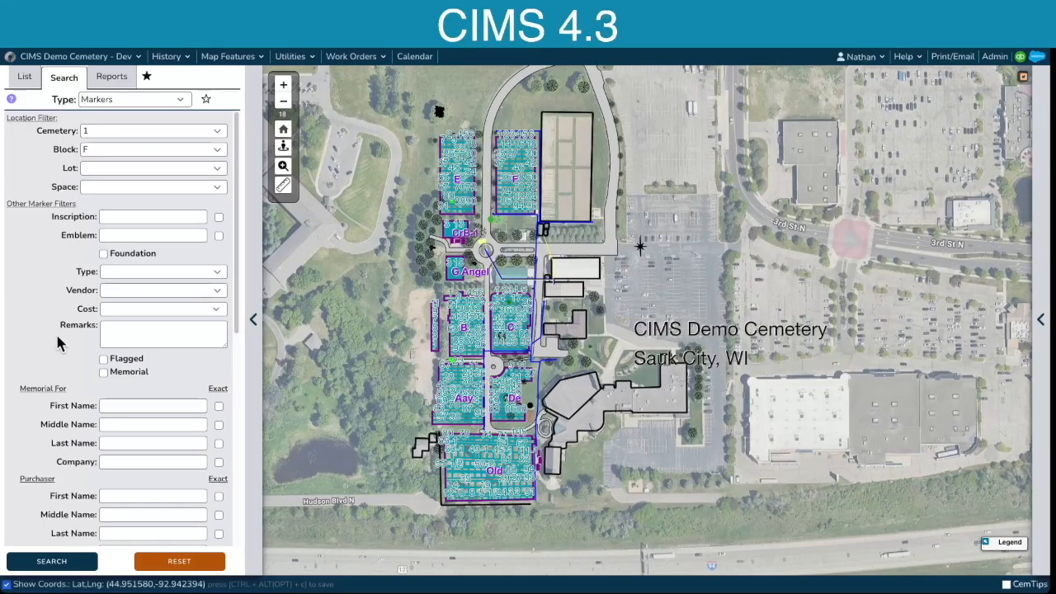
{"action": "scroll", "coordinate": [58, 343], "scroll_direction": "down", "scroll_amount": 5}
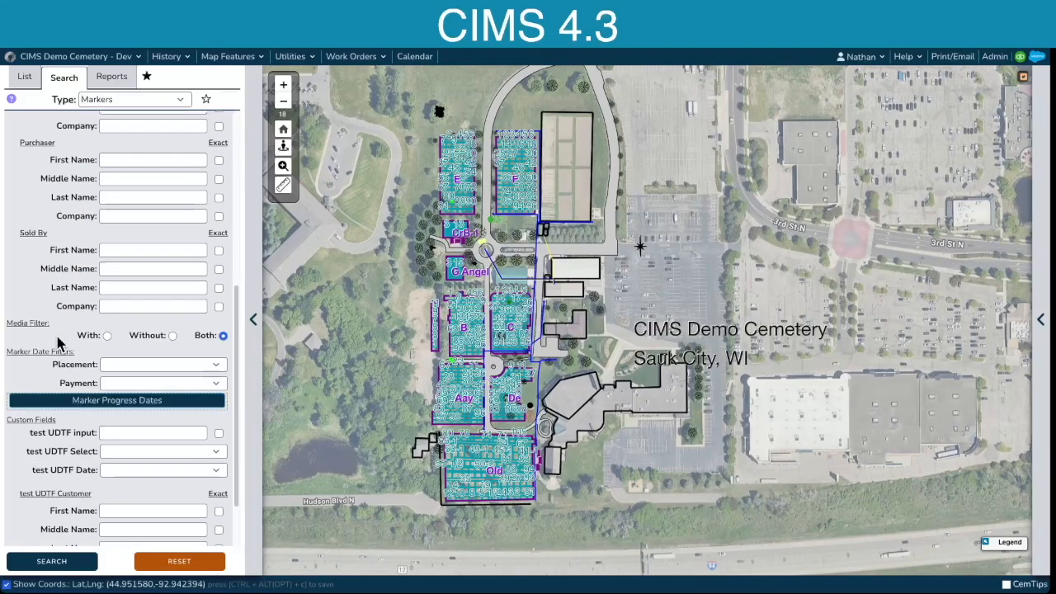
{"action": "left_click", "coordinate": [172, 337]}
{"action": "left_click", "coordinate": [50, 564]}
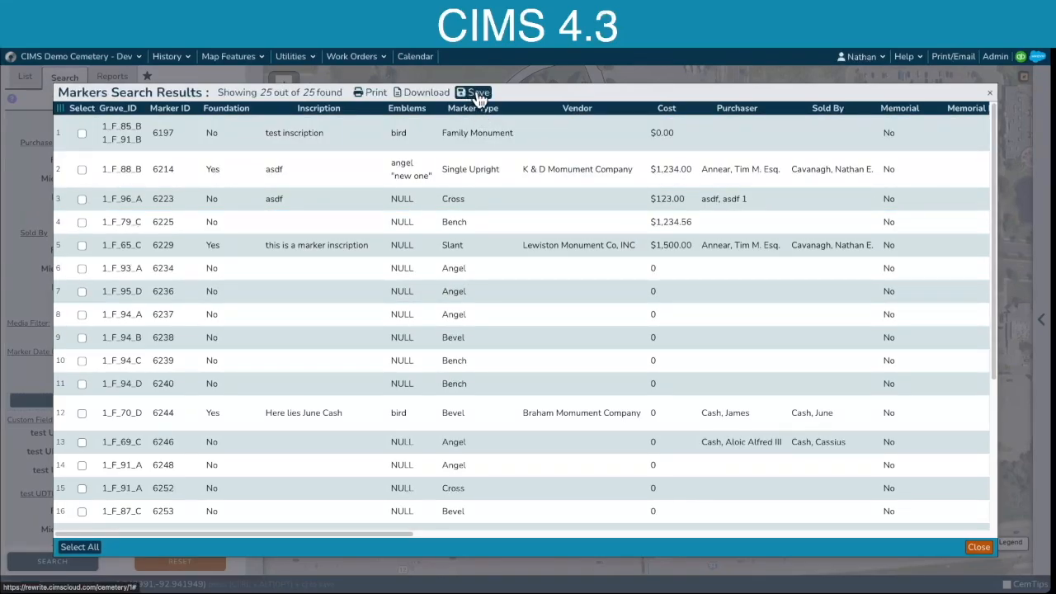
{"action": "left_click", "coordinate": [477, 92]}
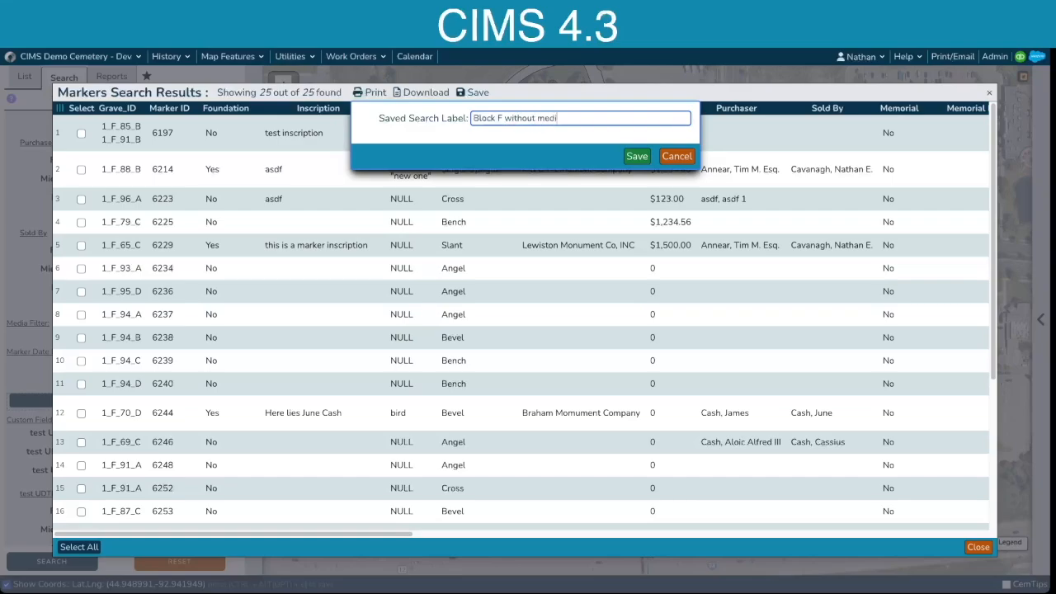
{"action": "left_click", "coordinate": [638, 157]}
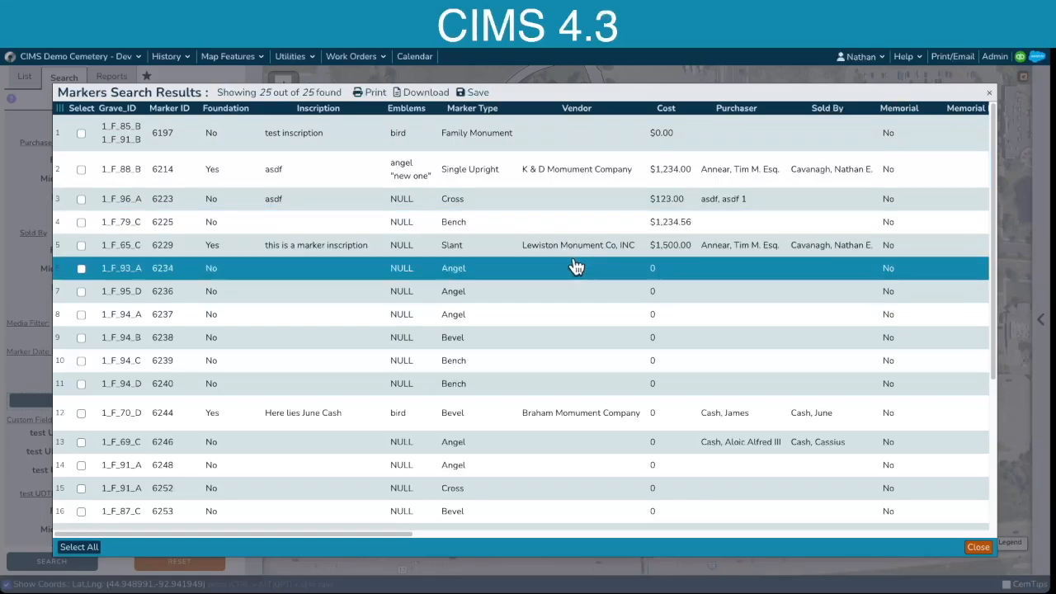
Step: Open the marker of space 1_F_93_A from the results and upload headstone_angle.jpg to its marker media
{"action": "left_click", "coordinate": [500, 278]}
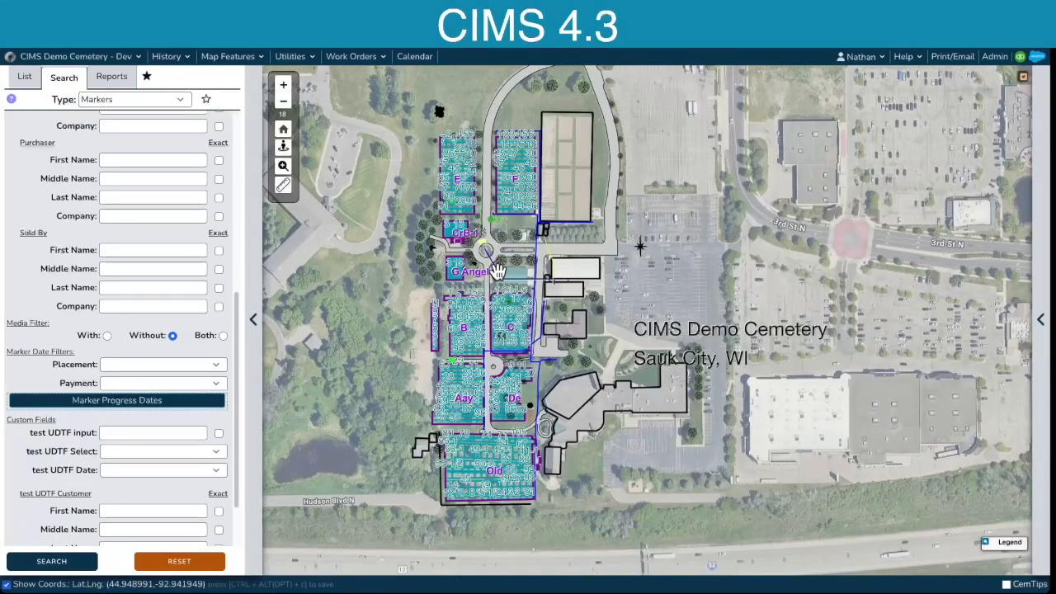
{"action": "scroll", "coordinate": [870, 239], "scroll_direction": "down", "scroll_amount": 5}
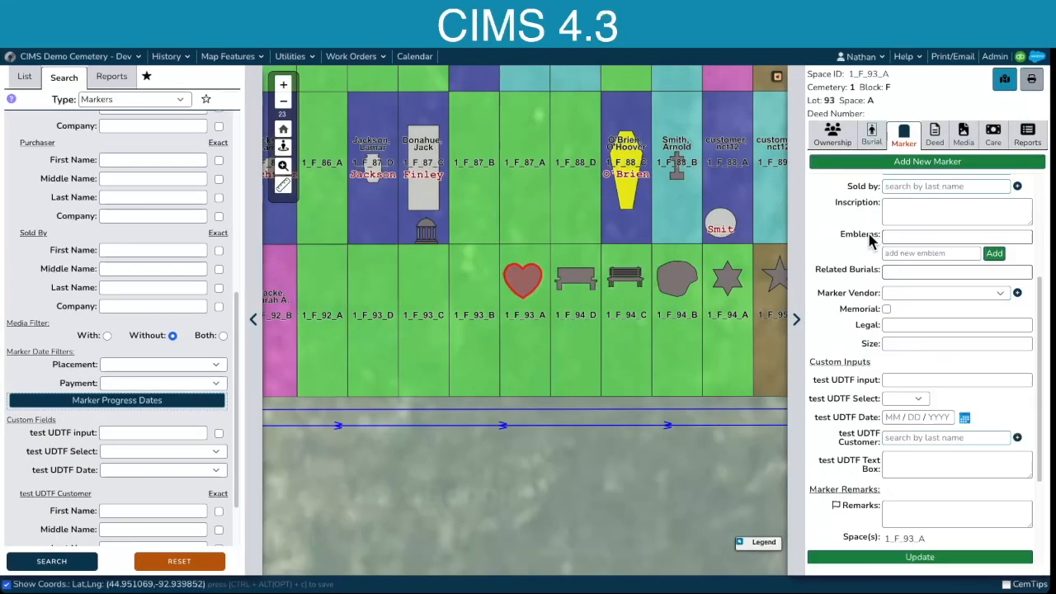
{"action": "scroll", "coordinate": [870, 239], "scroll_direction": "down", "scroll_amount": 1}
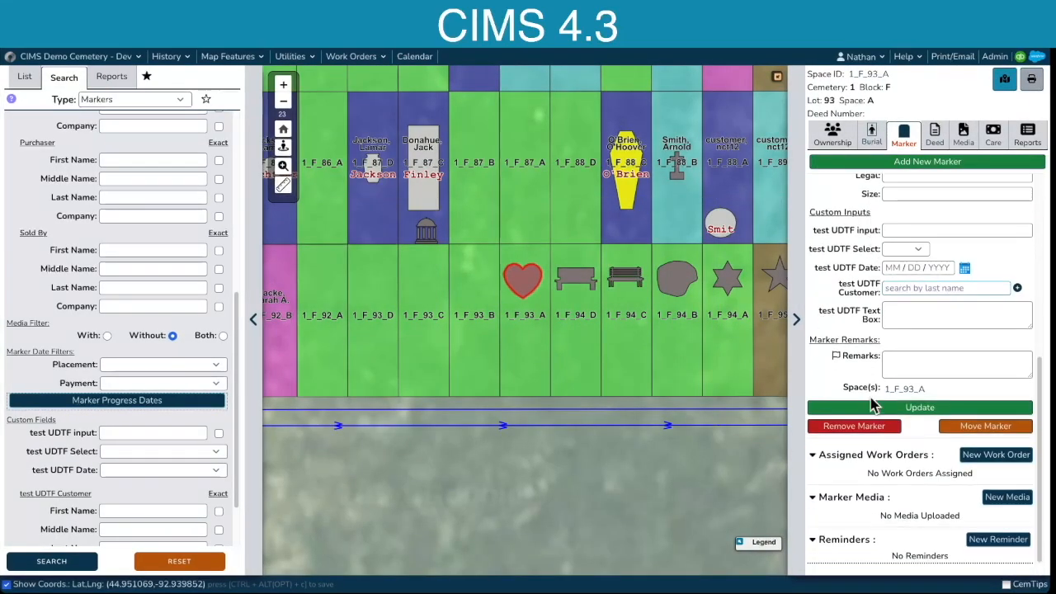
{"action": "left_click", "coordinate": [1005, 497]}
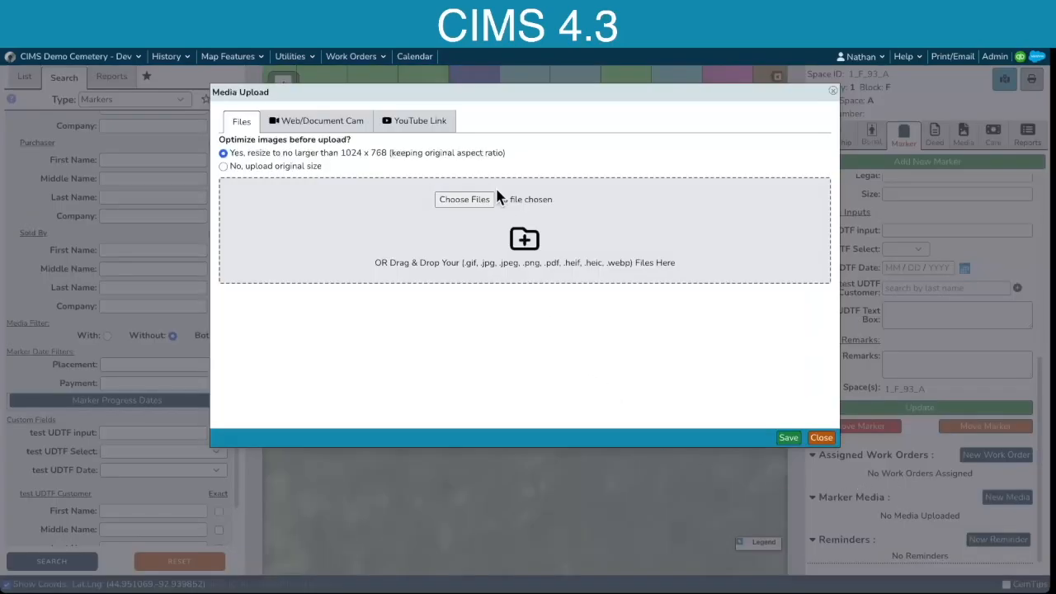
{"action": "left_click", "coordinate": [391, 222]}
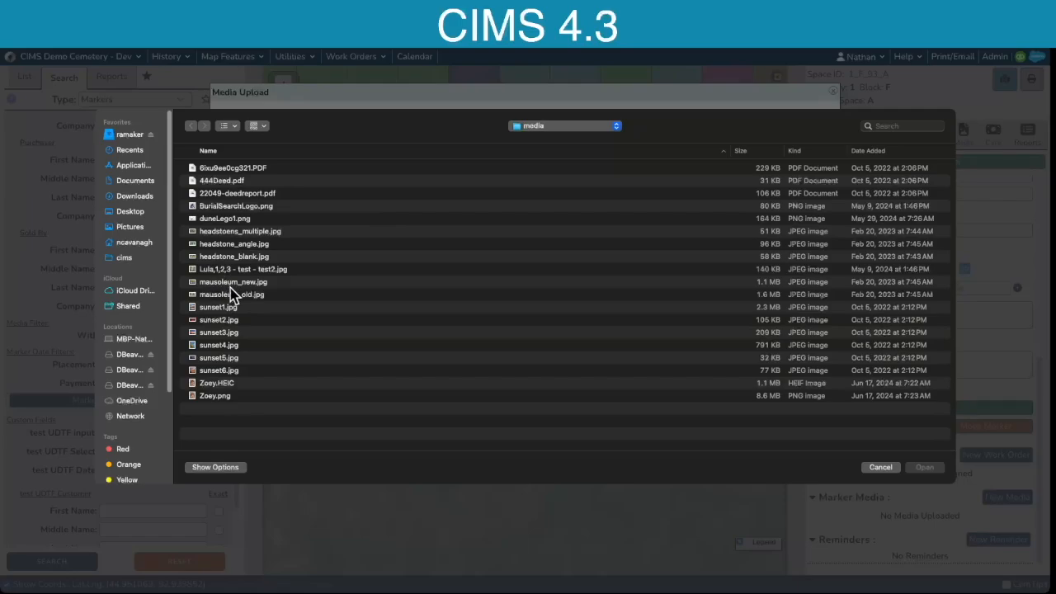
{"action": "left_click", "coordinate": [235, 244]}
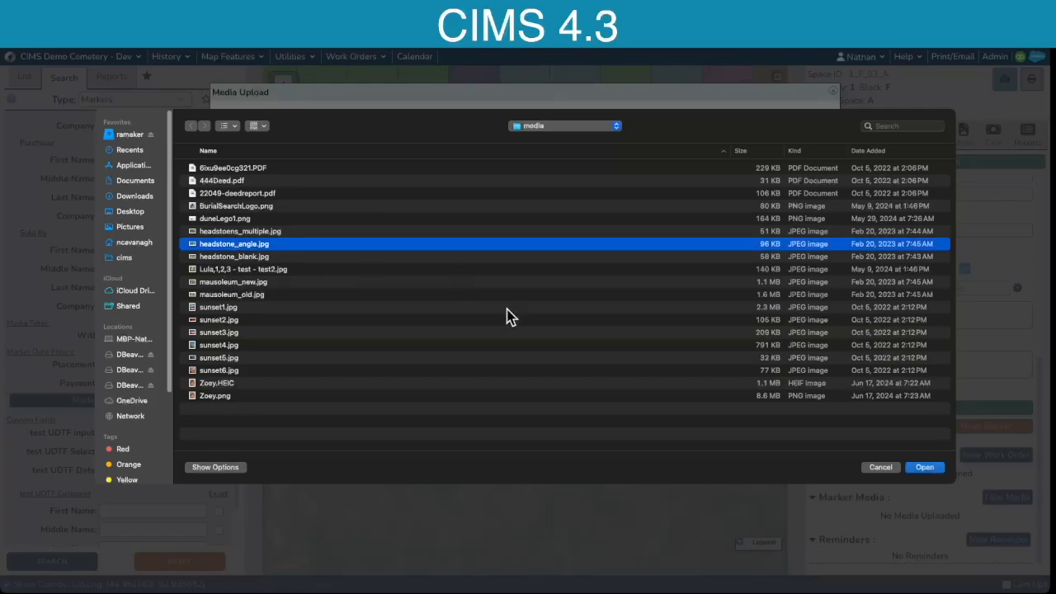
{"action": "left_click", "coordinate": [925, 469]}
{"action": "left_click", "coordinate": [785, 439]}
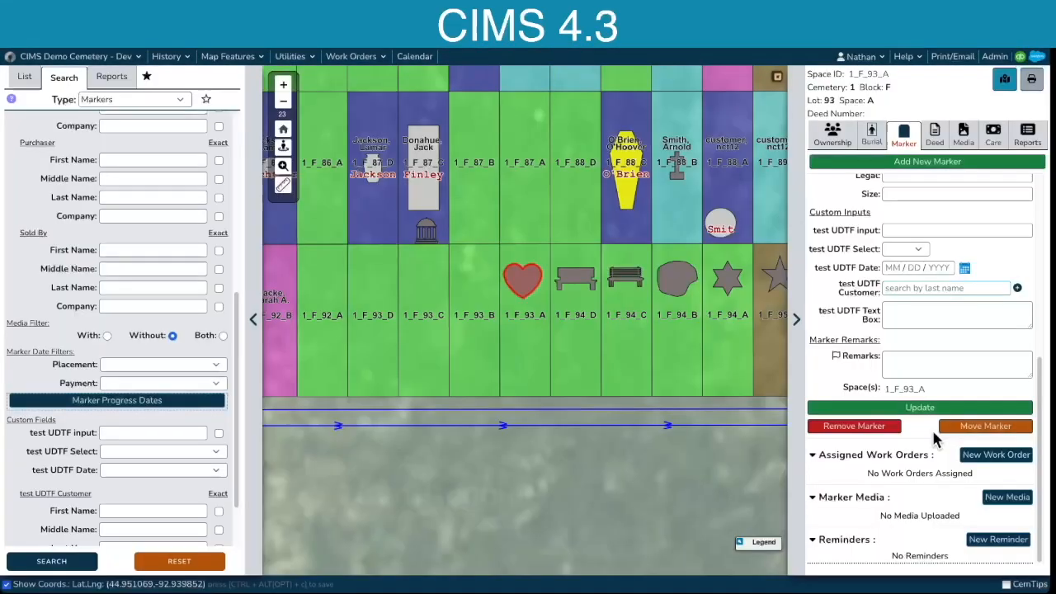
{"action": "scroll", "coordinate": [926, 411], "scroll_direction": "down", "scroll_amount": 2}
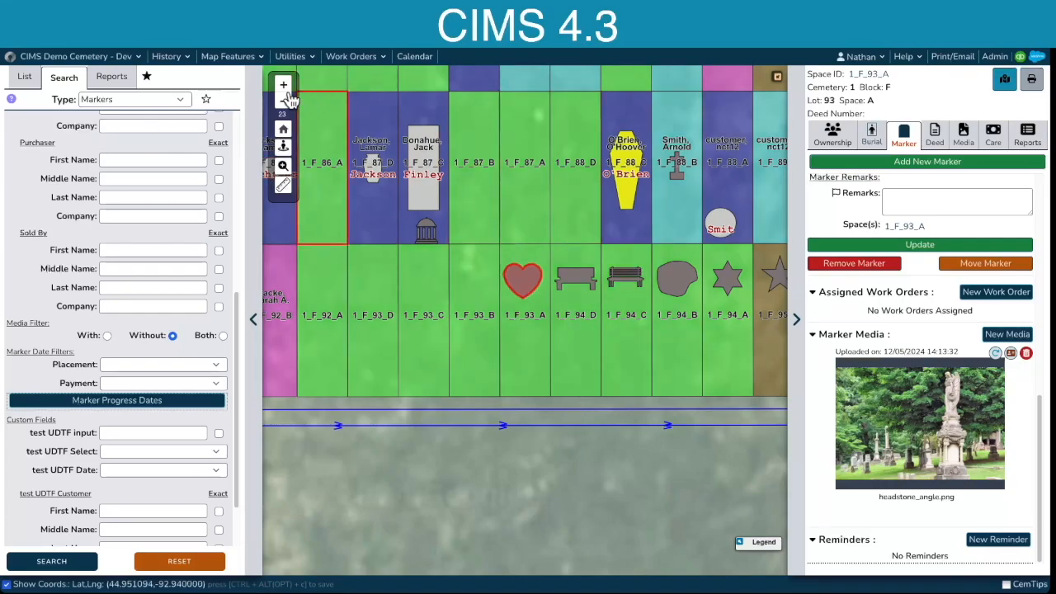
{"action": "left_click", "coordinate": [185, 100]}
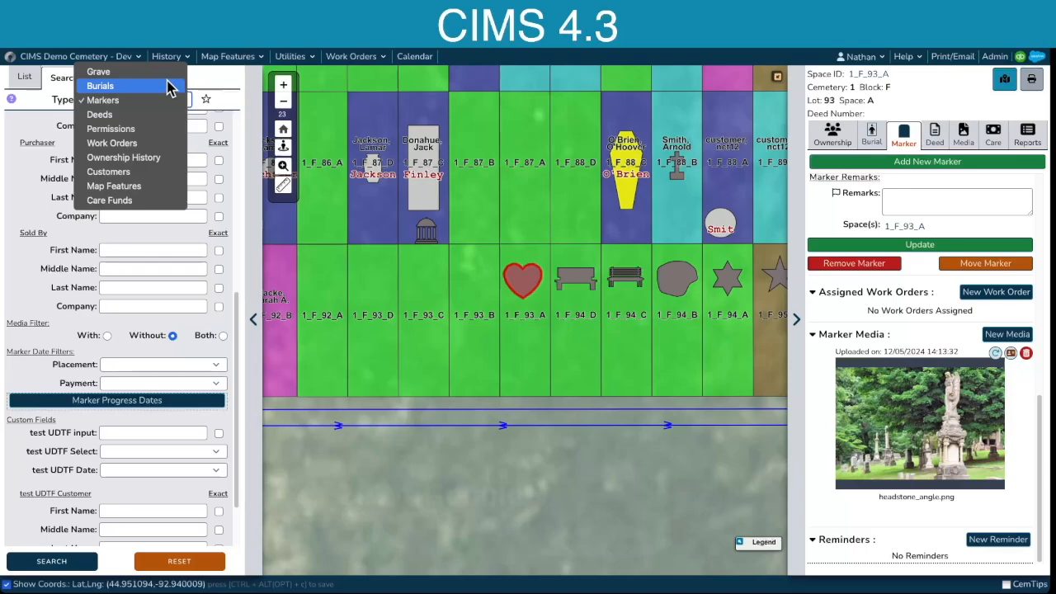
{"action": "left_click", "coordinate": [167, 86]}
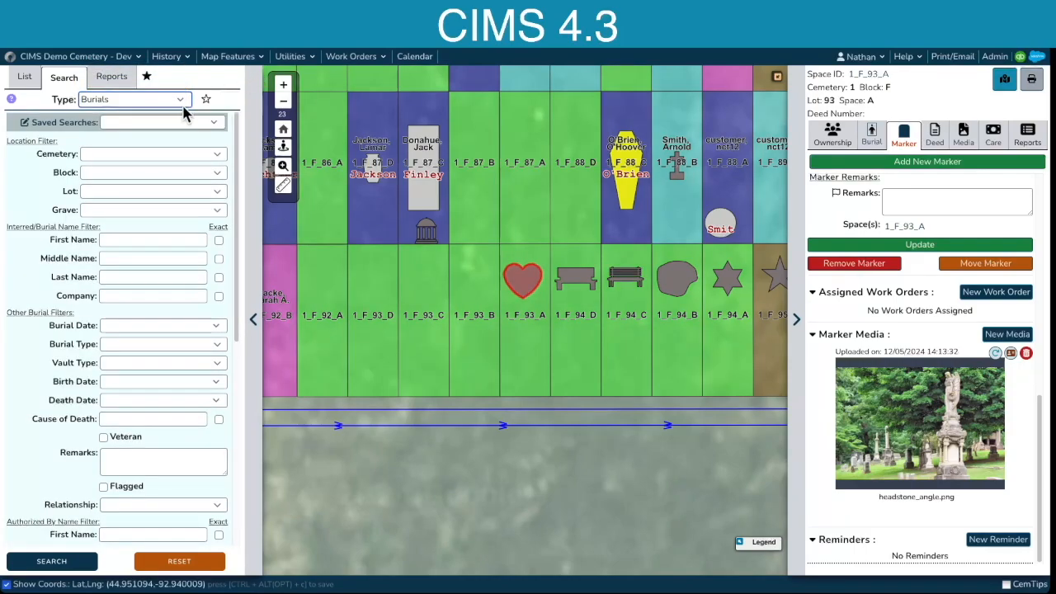
{"action": "left_click", "coordinate": [185, 100]}
{"action": "left_click", "coordinate": [165, 186]}
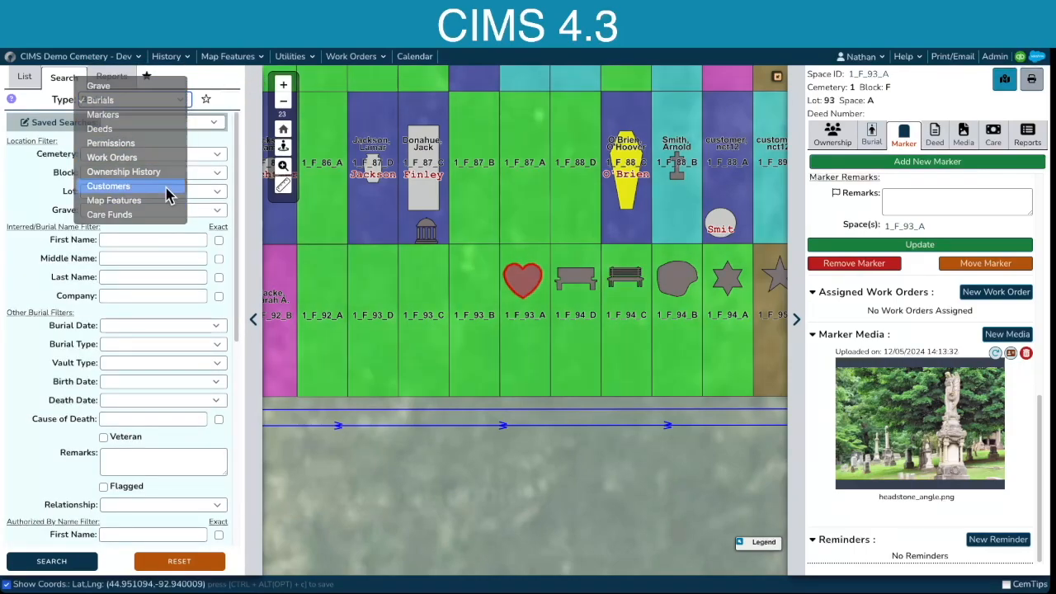
{"action": "left_click", "coordinate": [377, 298]}
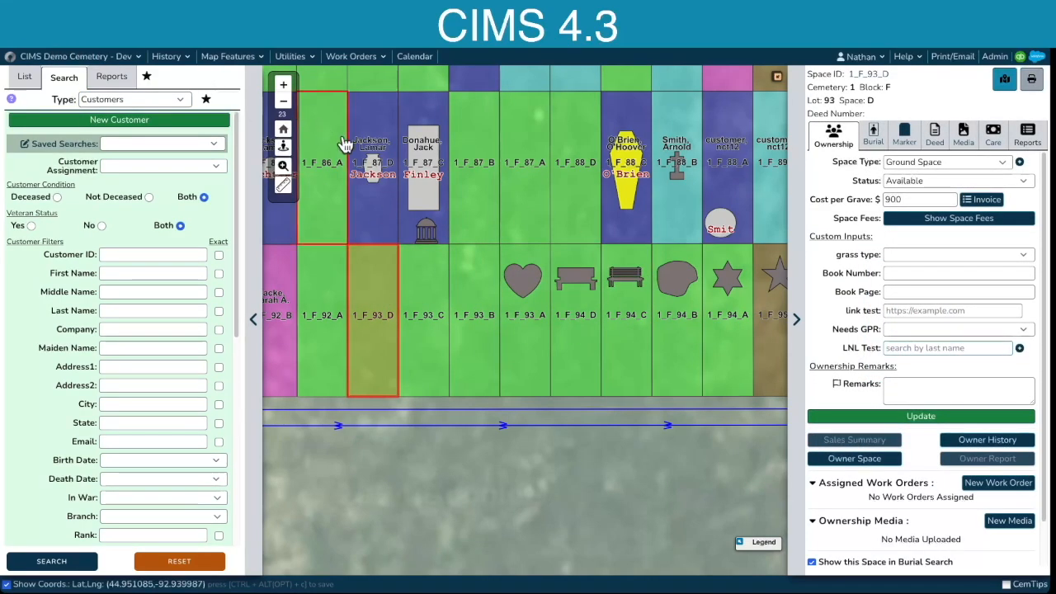
Step: Reload the page, reopen the search, and switch the search type to Markers
{"action": "key", "text": "super+r"}
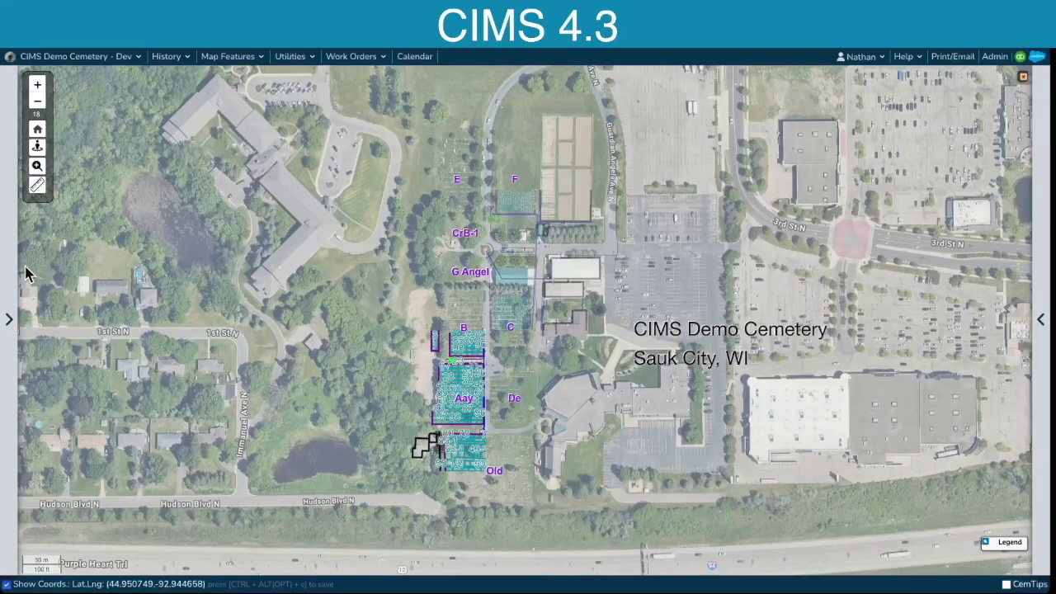
{"action": "left_click", "coordinate": [8, 319]}
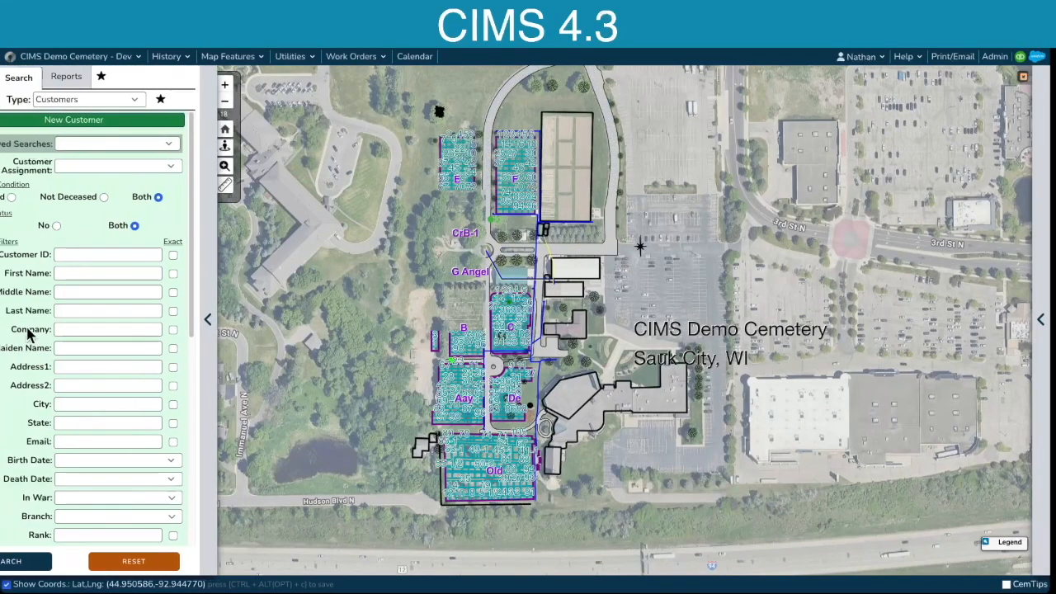
{"action": "left_click", "coordinate": [132, 101]}
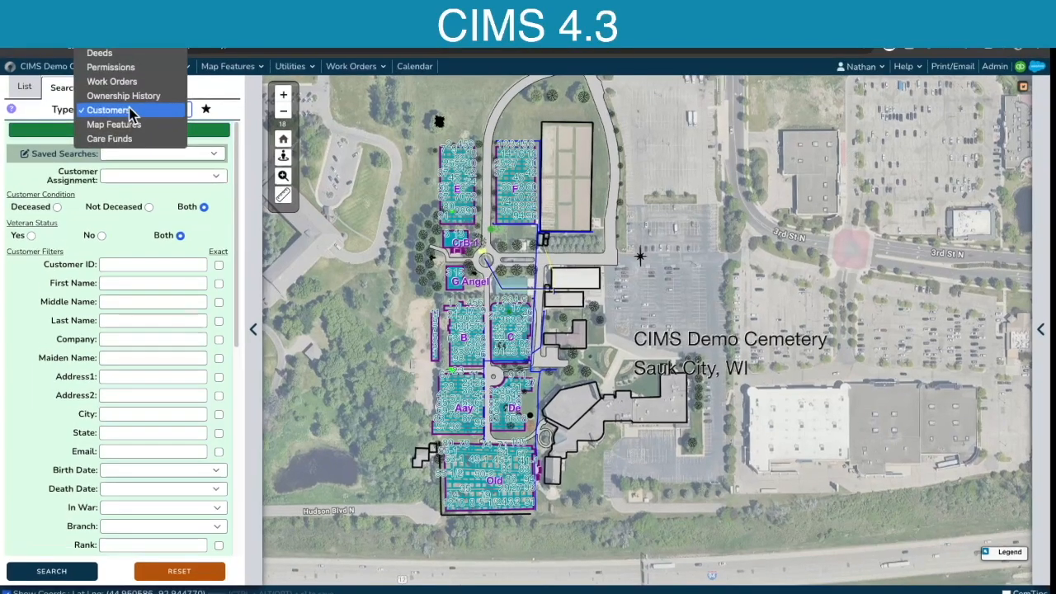
{"action": "left_click", "coordinate": [139, 47]}
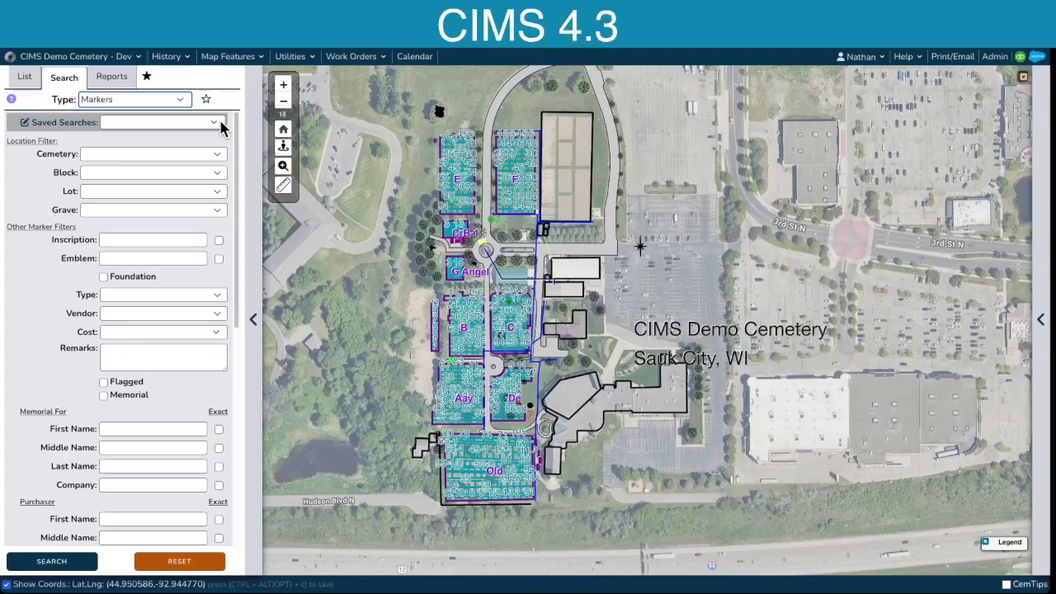
Step: Load the saved search Block F without media, review its filters, run it and close the results
{"action": "left_click", "coordinate": [217, 122]}
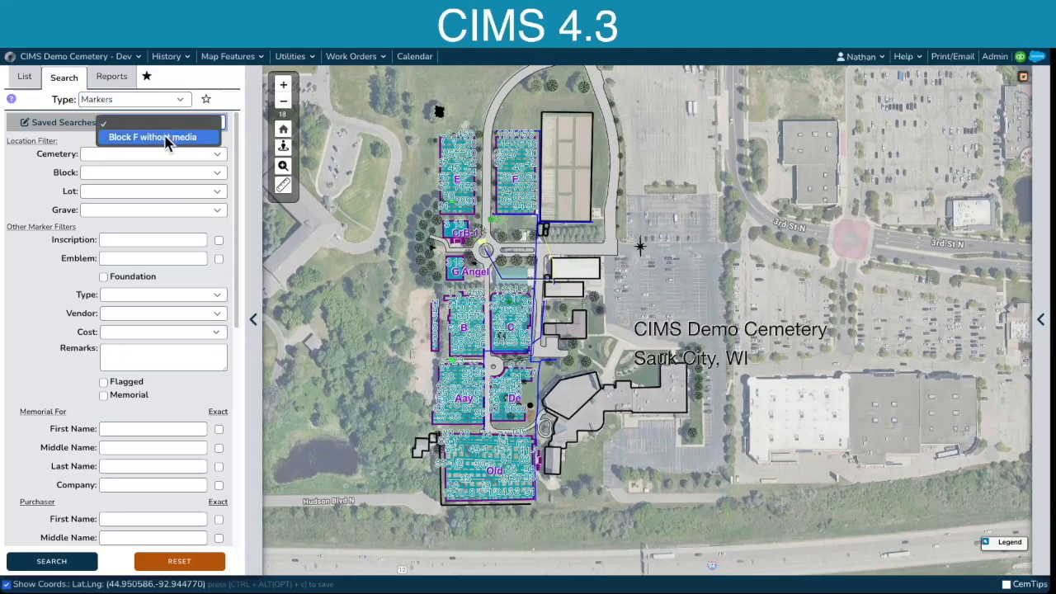
{"action": "left_click", "coordinate": [168, 139]}
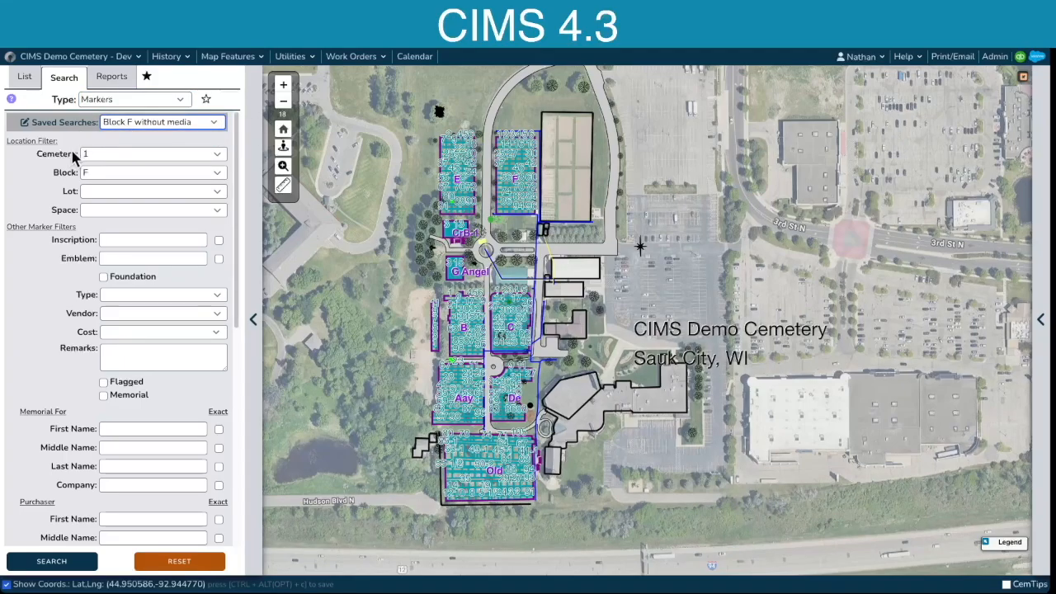
{"action": "scroll", "coordinate": [40, 188], "scroll_direction": "down", "scroll_amount": 5}
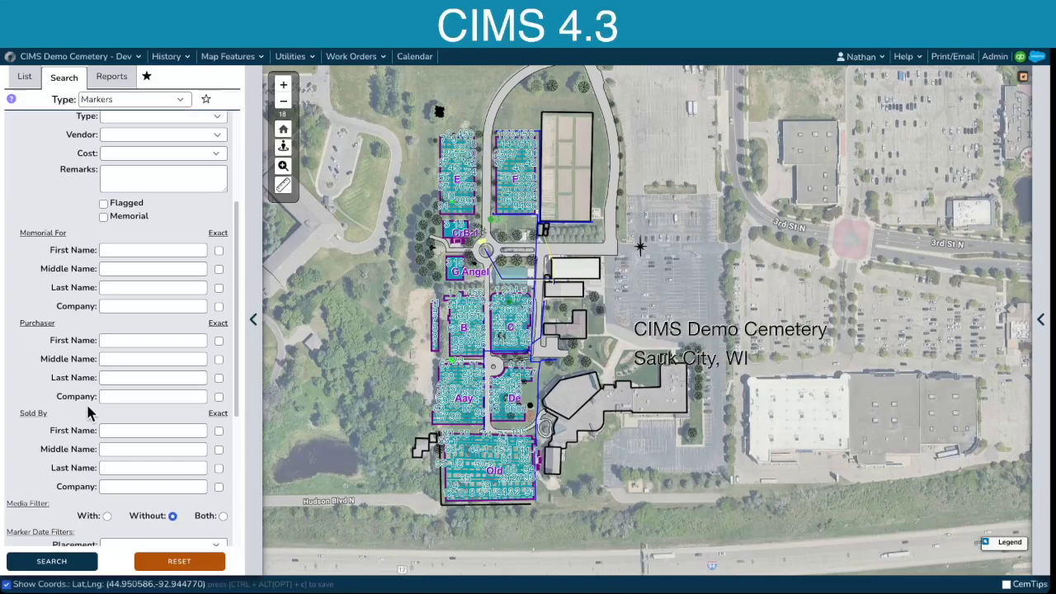
{"action": "left_click", "coordinate": [83, 561]}
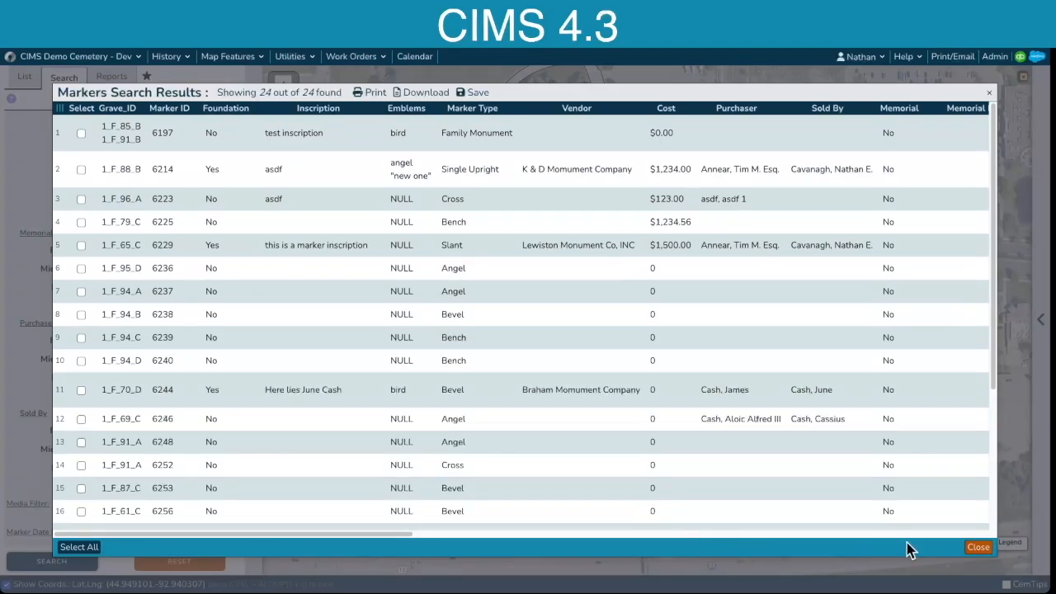
{"action": "left_click", "coordinate": [978, 548]}
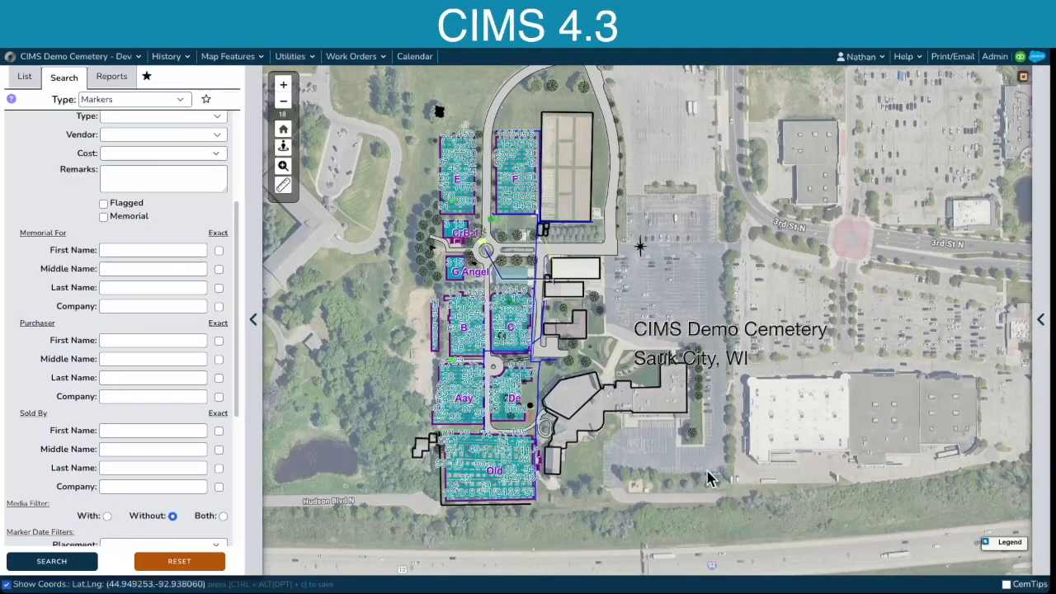
{"action": "left_click", "coordinate": [252, 323]}
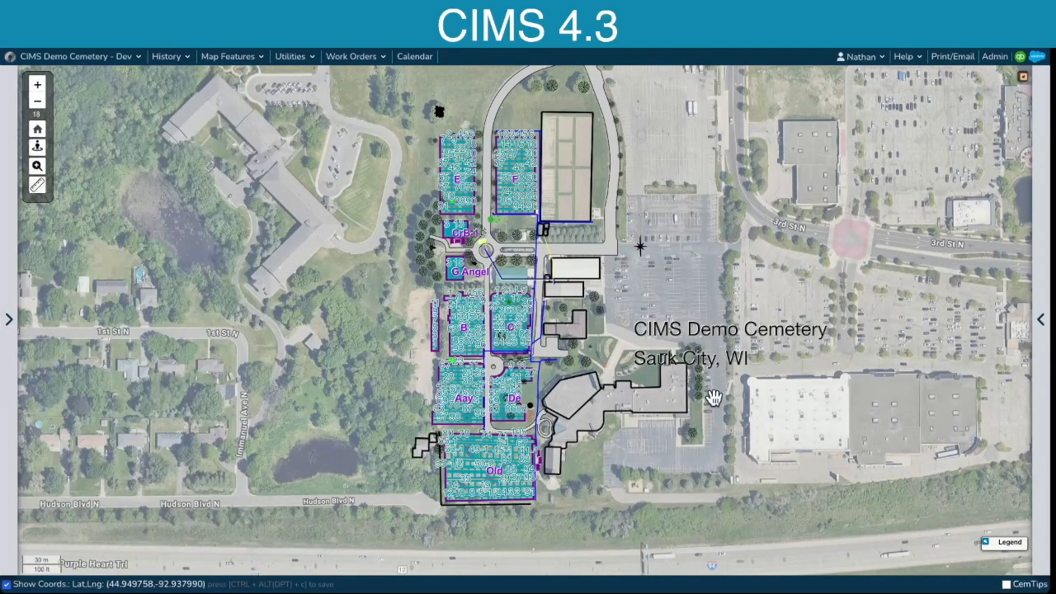
{"action": "left_click", "coordinate": [9, 320]}
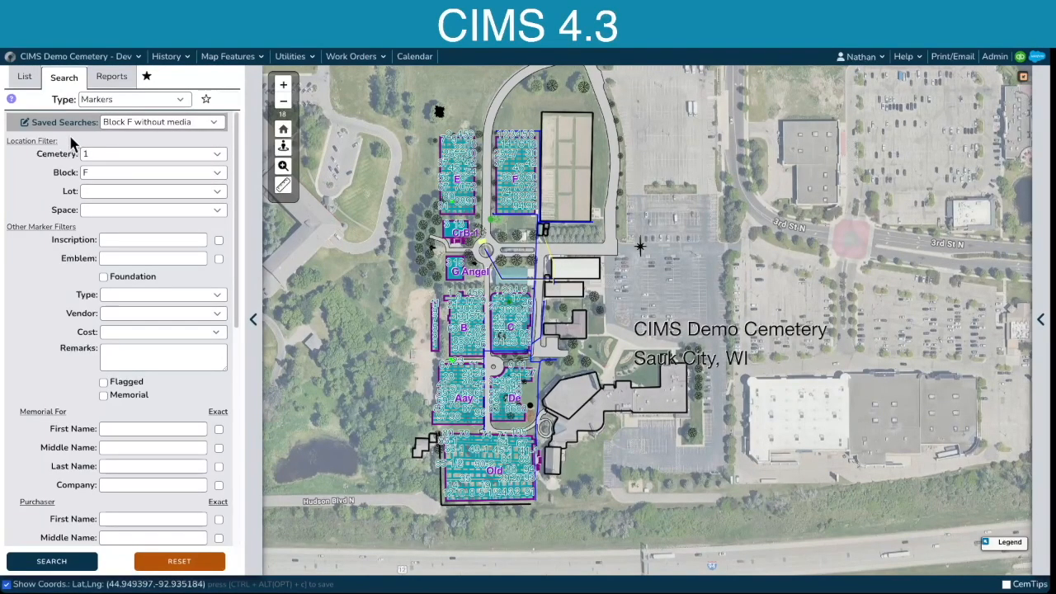
Step: Switch the search type from Markers to Burials and review the other available search types
{"action": "left_click", "coordinate": [181, 99]}
{"action": "left_click", "coordinate": [146, 71]}
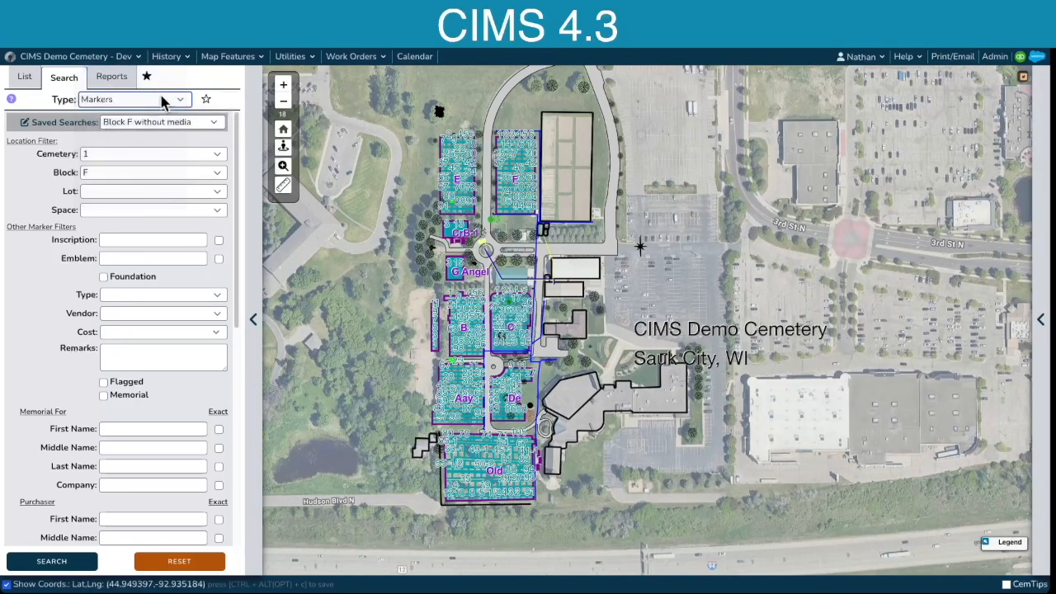
{"action": "left_click", "coordinate": [181, 103]}
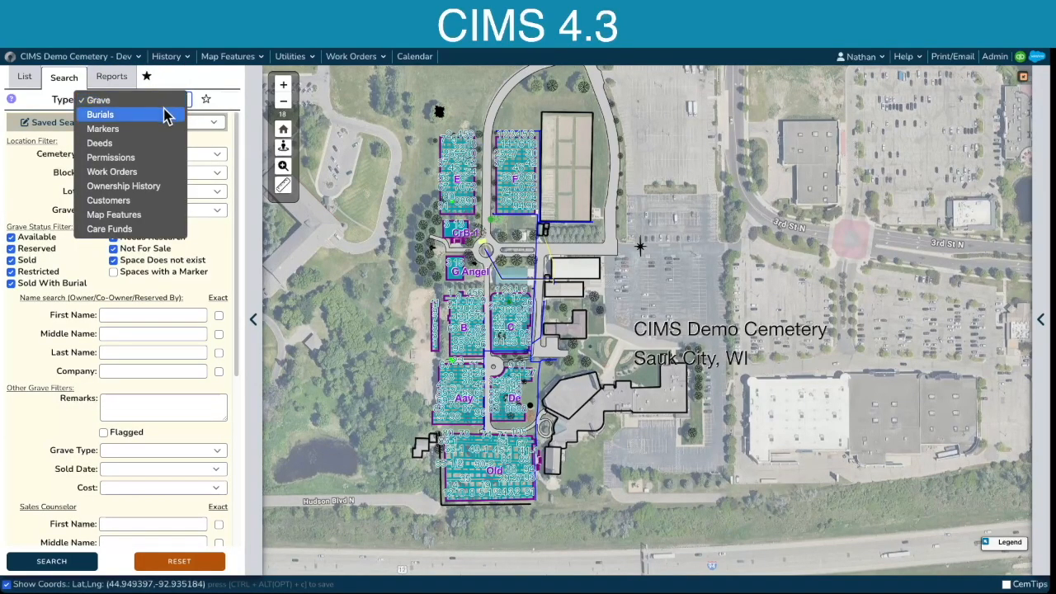
{"action": "left_click", "coordinate": [173, 111]}
{"action": "left_click", "coordinate": [178, 108]}
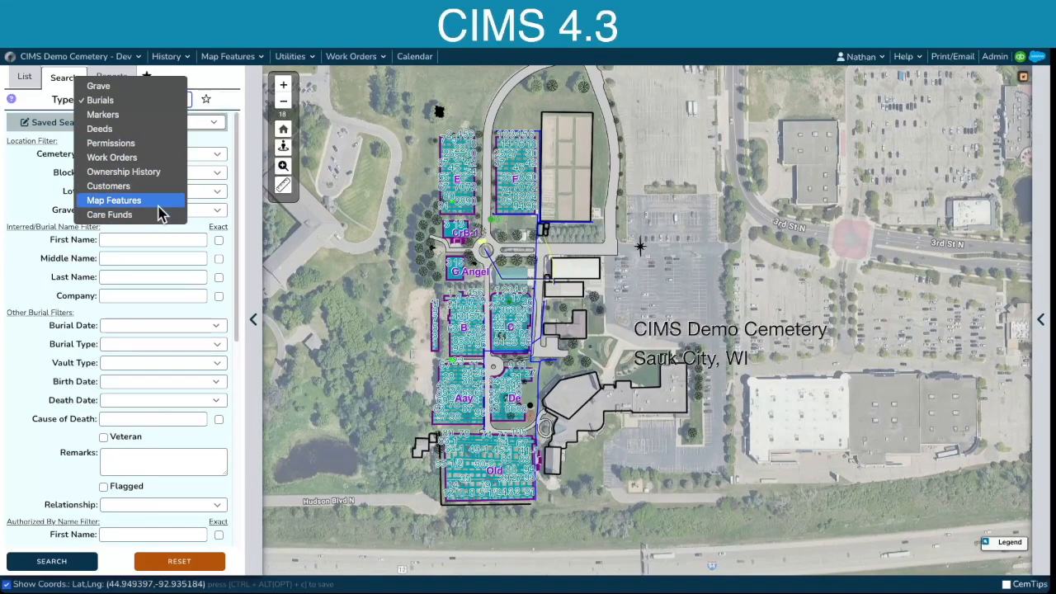
{"action": "left_click", "coordinate": [13, 185]}
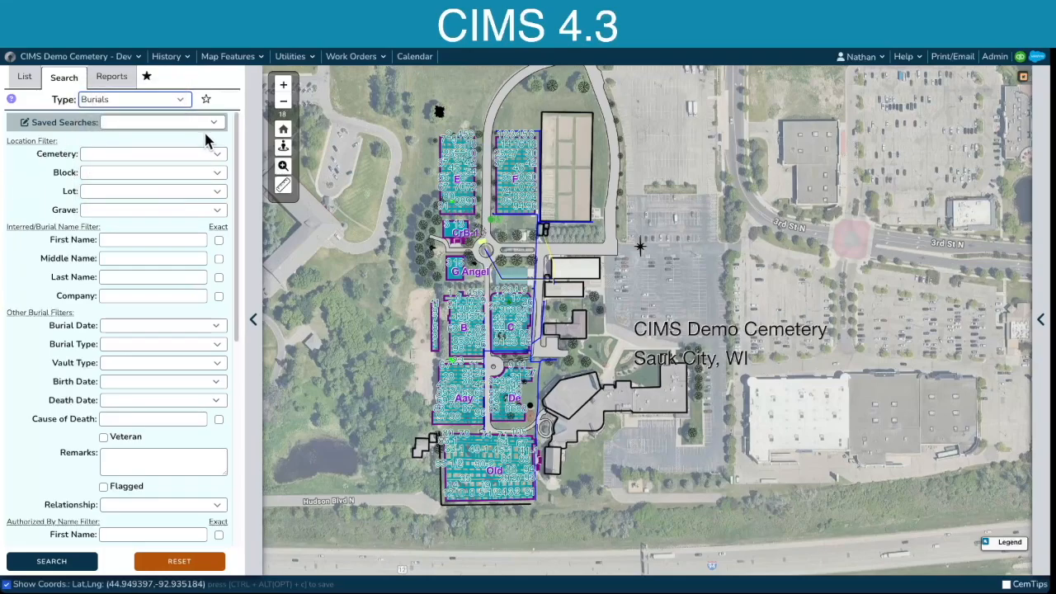
Step: Open the saved burial searches for management and delete the one labelled "burials on 1_A_1_*"
{"action": "left_click", "coordinate": [25, 122]}
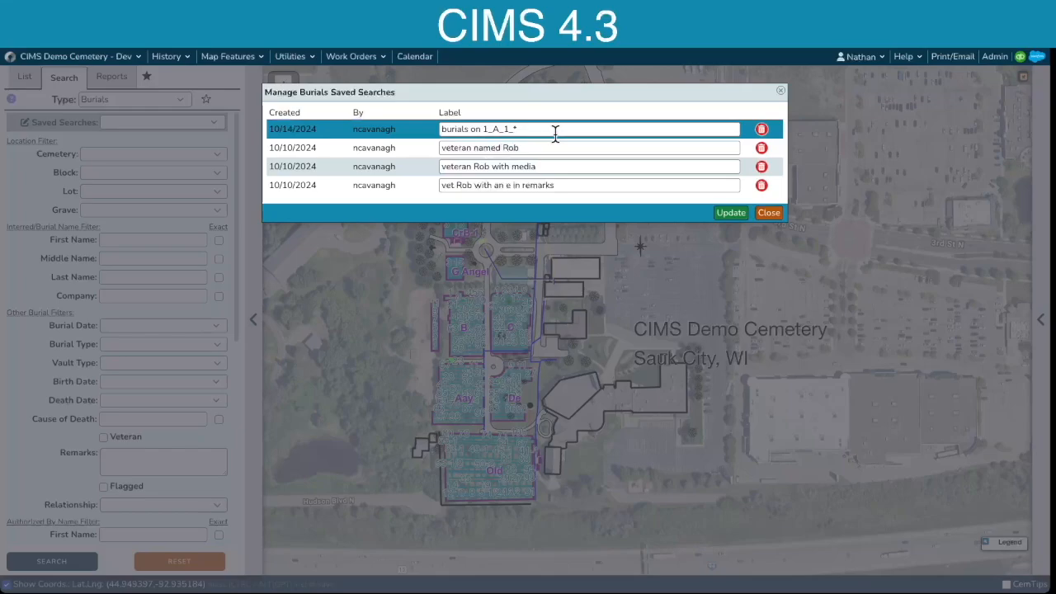
{"action": "left_click", "coordinate": [761, 130]}
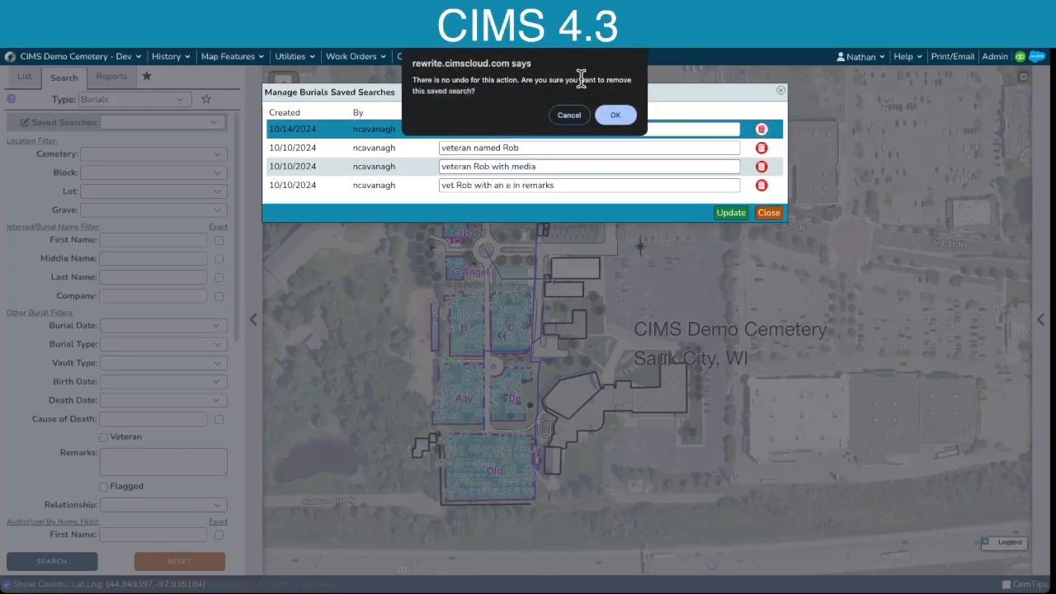
{"action": "left_click", "coordinate": [617, 116]}
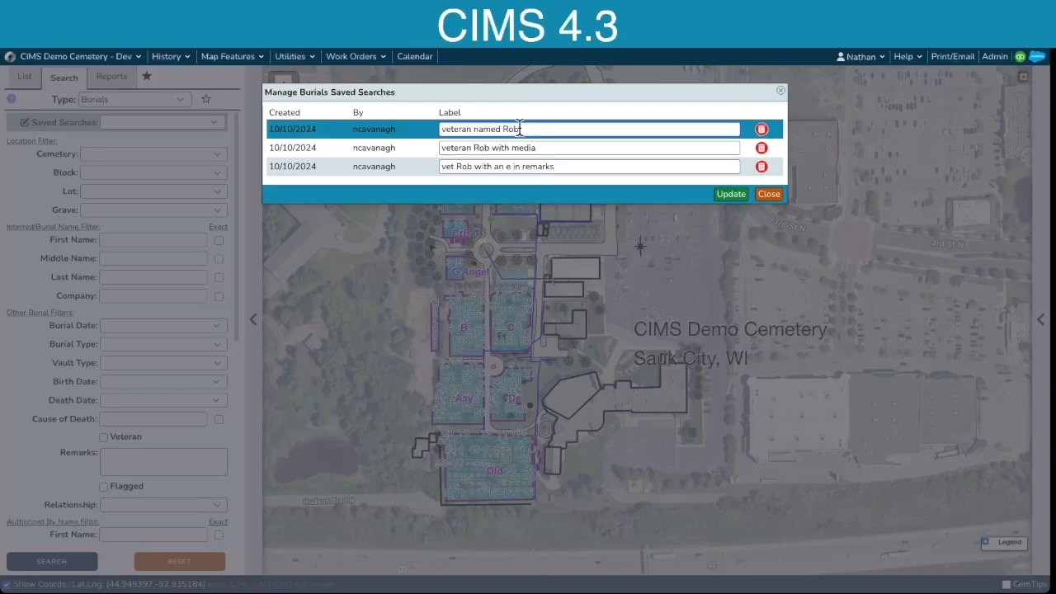
Step: Rename the saved burial search "veteran named Rob" to "veteran named Robert", save the update and check the saved searches list
{"action": "type", "text": "t"}
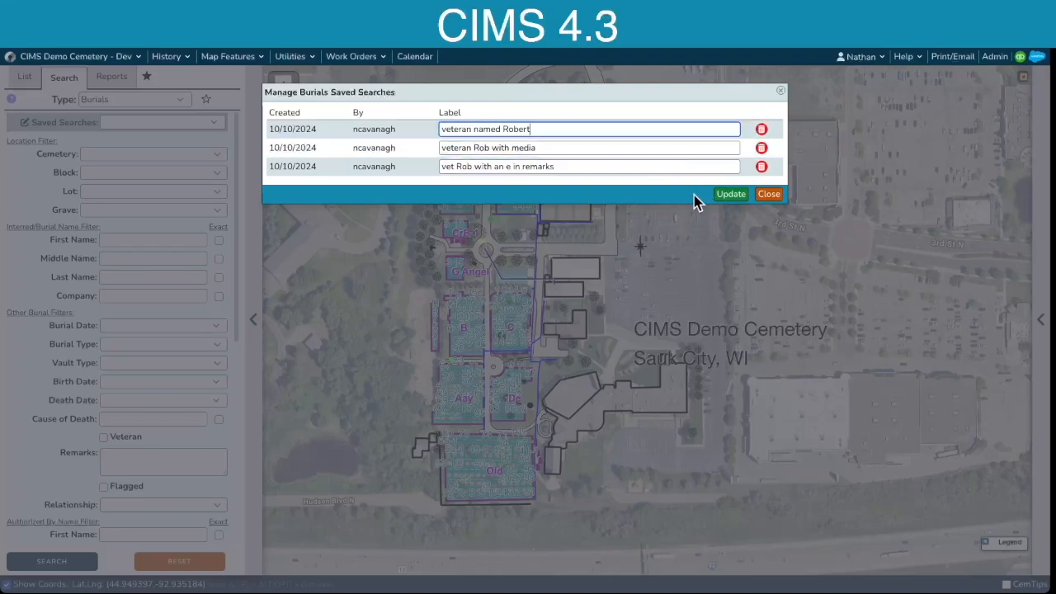
{"action": "left_click", "coordinate": [722, 195]}
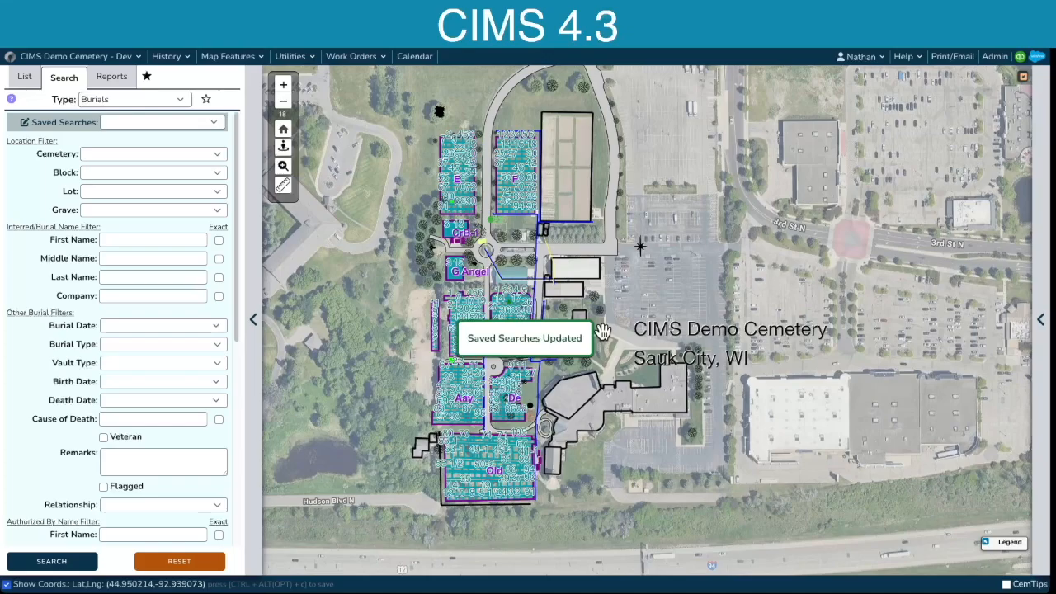
{"action": "left_click", "coordinate": [214, 123]}
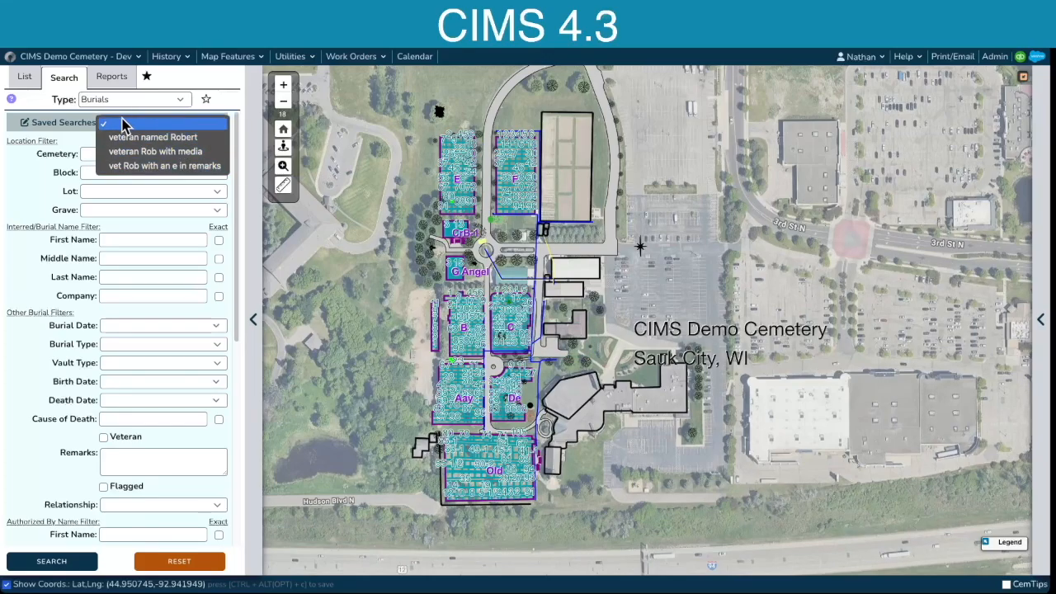
{"action": "left_click", "coordinate": [69, 135]}
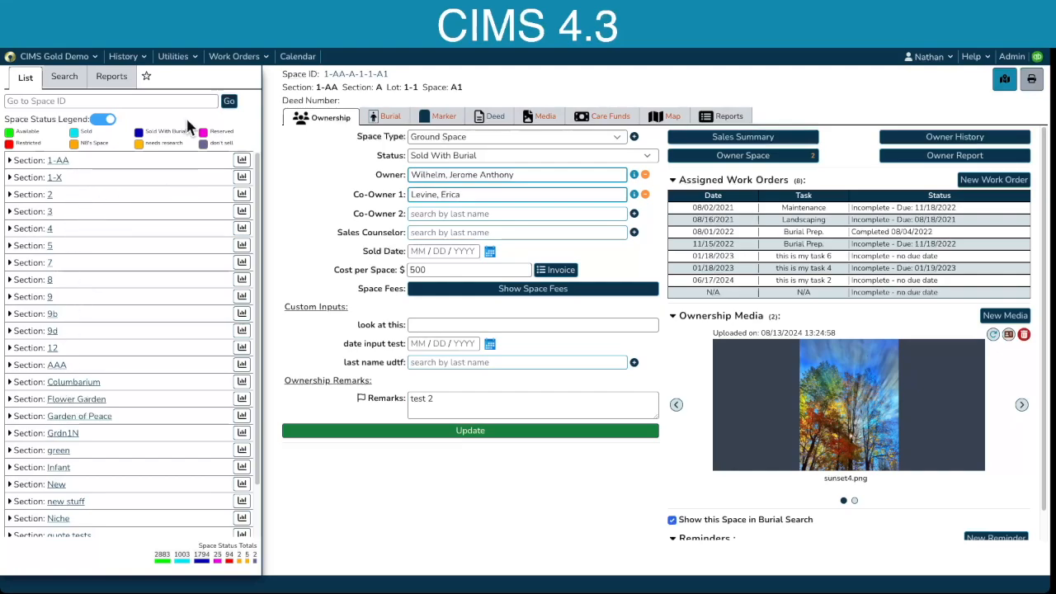
Step: Open the layer and space maintenance for CIMS Gold Demo, view the form for a new section and cancel it
{"action": "left_click", "coordinate": [185, 59]}
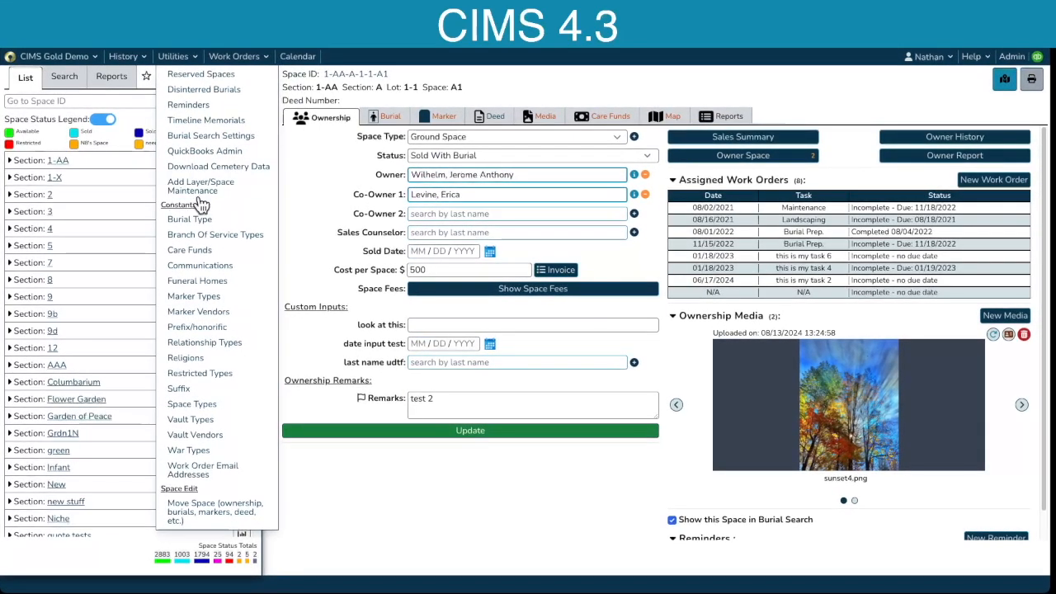
{"action": "left_click", "coordinate": [205, 189]}
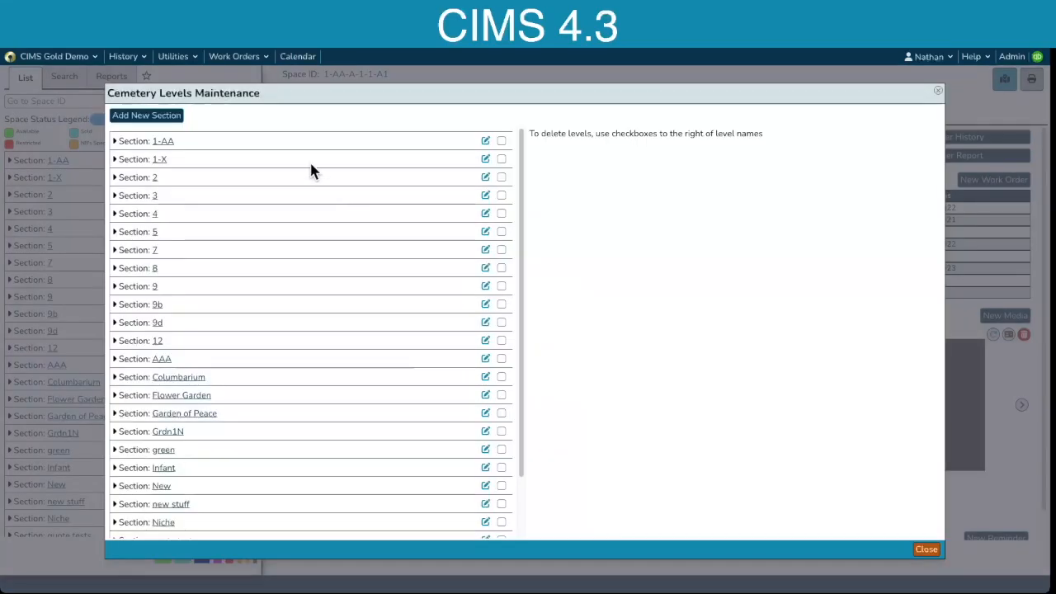
{"action": "left_click", "coordinate": [149, 115]}
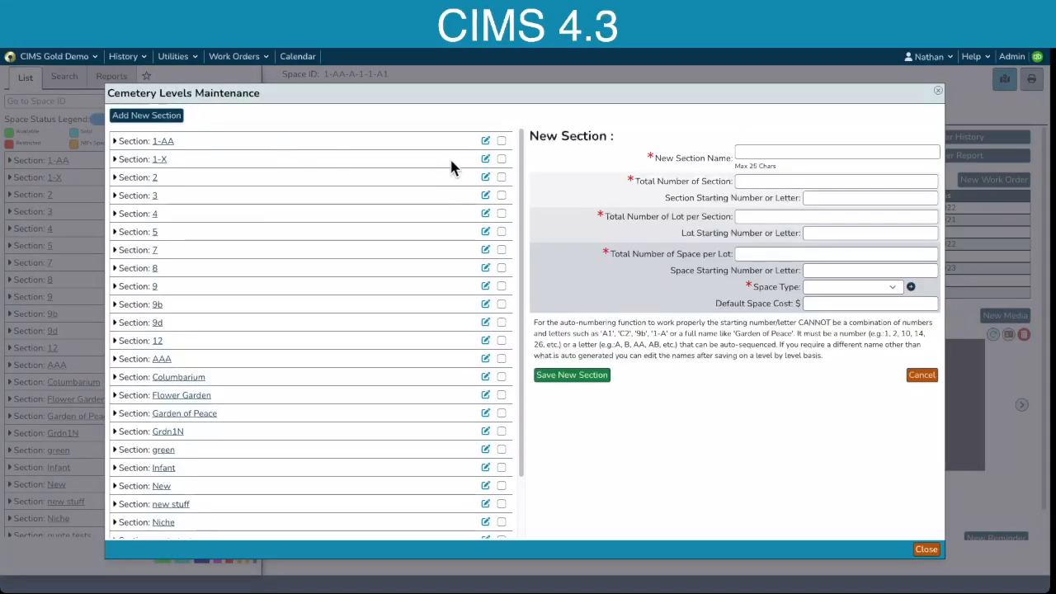
{"action": "left_click", "coordinate": [911, 376]}
Step: Rename block 2 in section 3 to "Two" and save the new name
{"action": "left_click", "coordinate": [125, 197]}
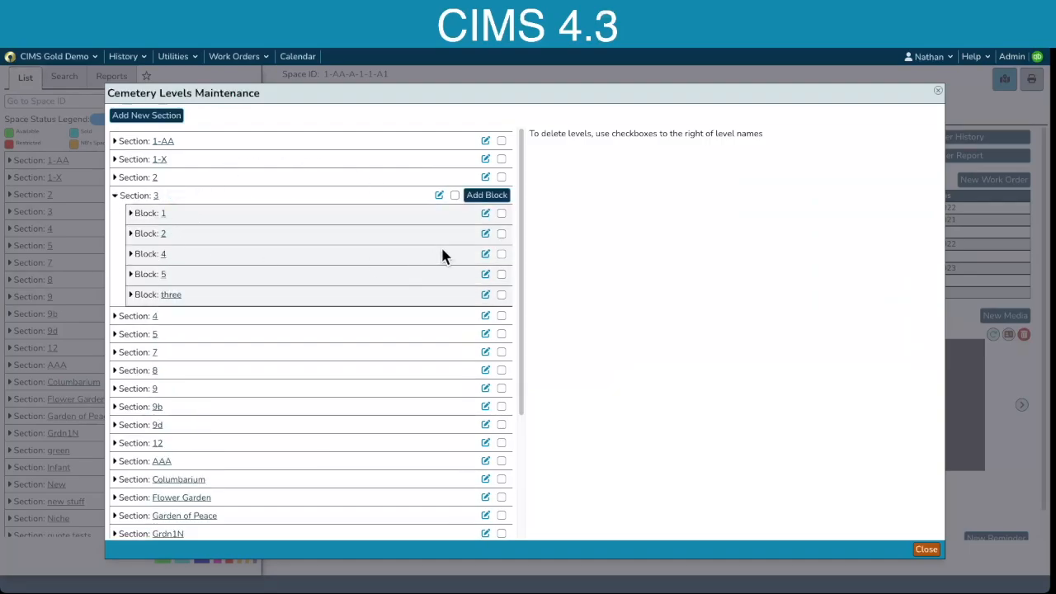
{"action": "left_click", "coordinate": [485, 234]}
{"action": "left_click_drag", "start_coordinate": [393, 234], "coordinate": [374, 231]}
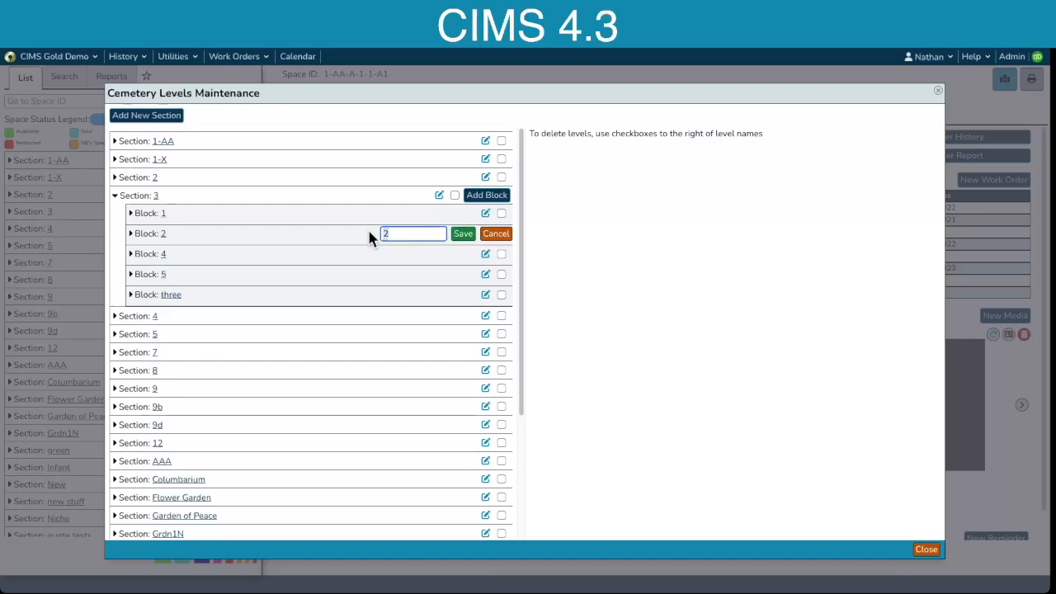
{"action": "type", "text": "Two"}
{"action": "left_click", "coordinate": [462, 235]}
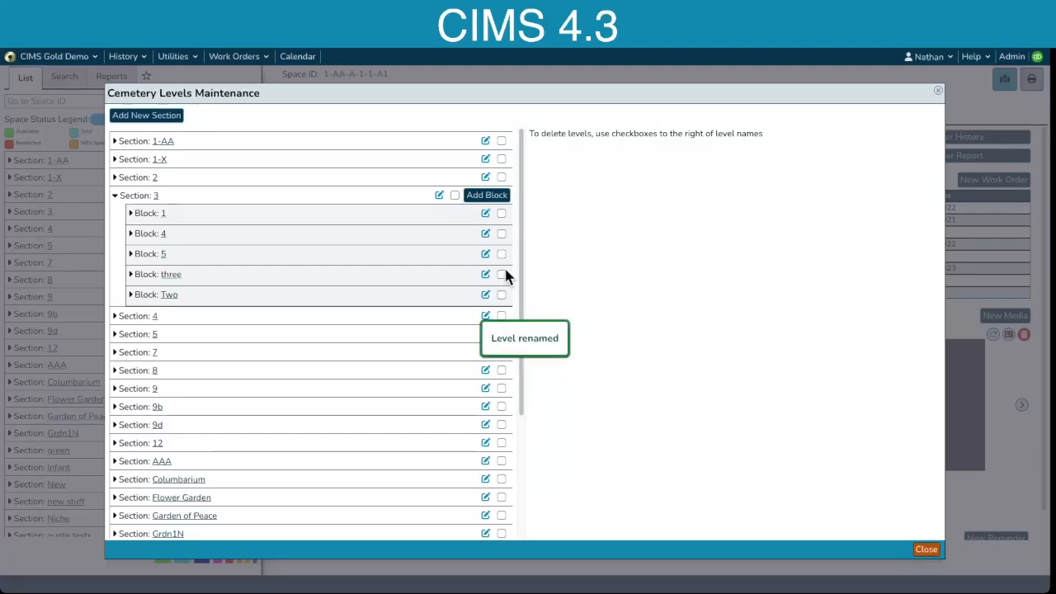
Step: Preview what deleting block 5 in section 3 would remove, deselect the block and close the levels maintenance
{"action": "left_click", "coordinate": [501, 253]}
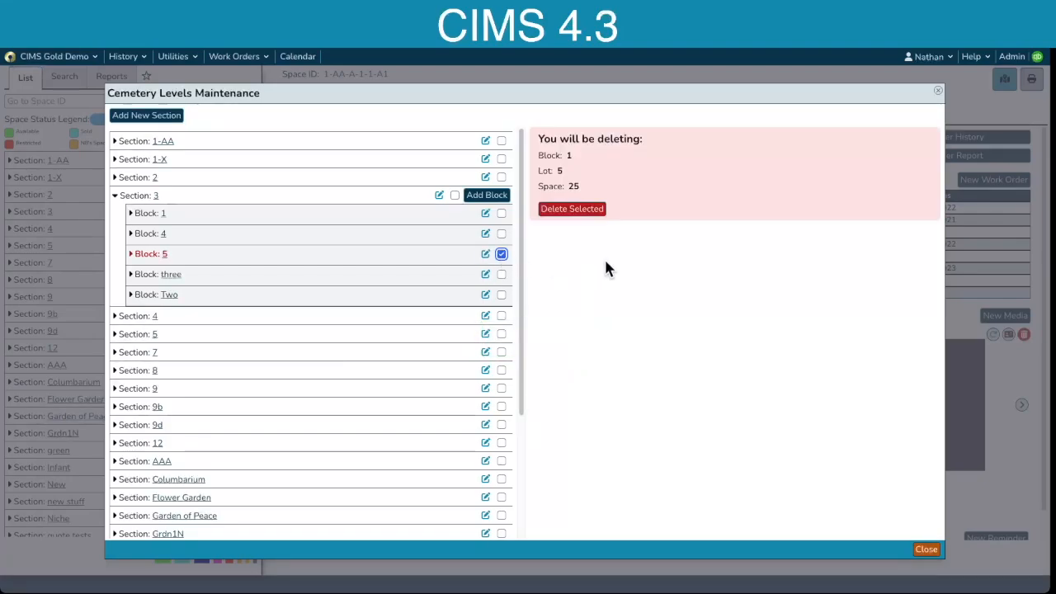
{"action": "left_click", "coordinate": [501, 254]}
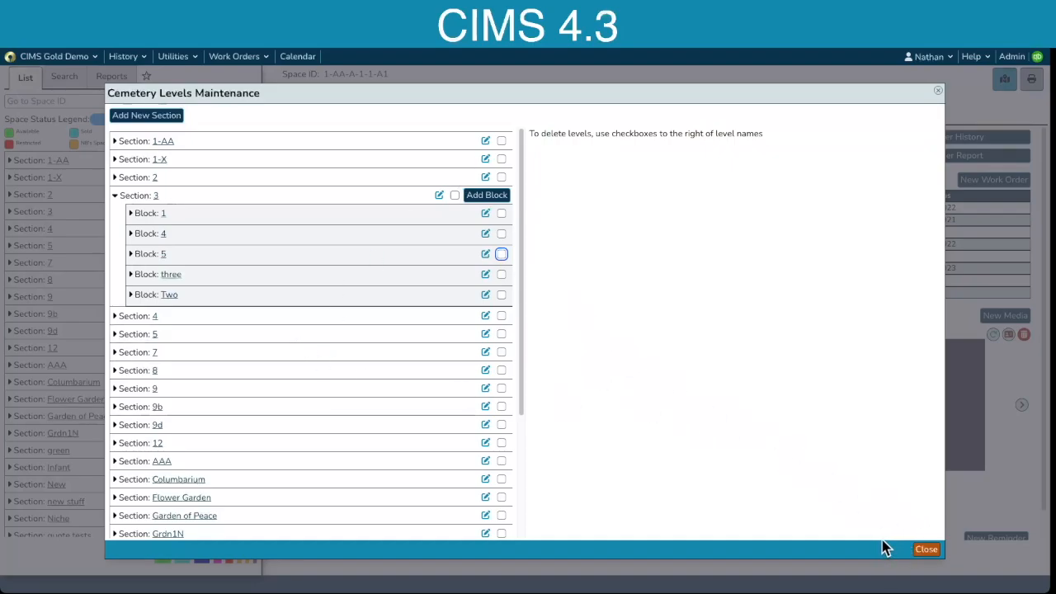
{"action": "left_click", "coordinate": [926, 550]}
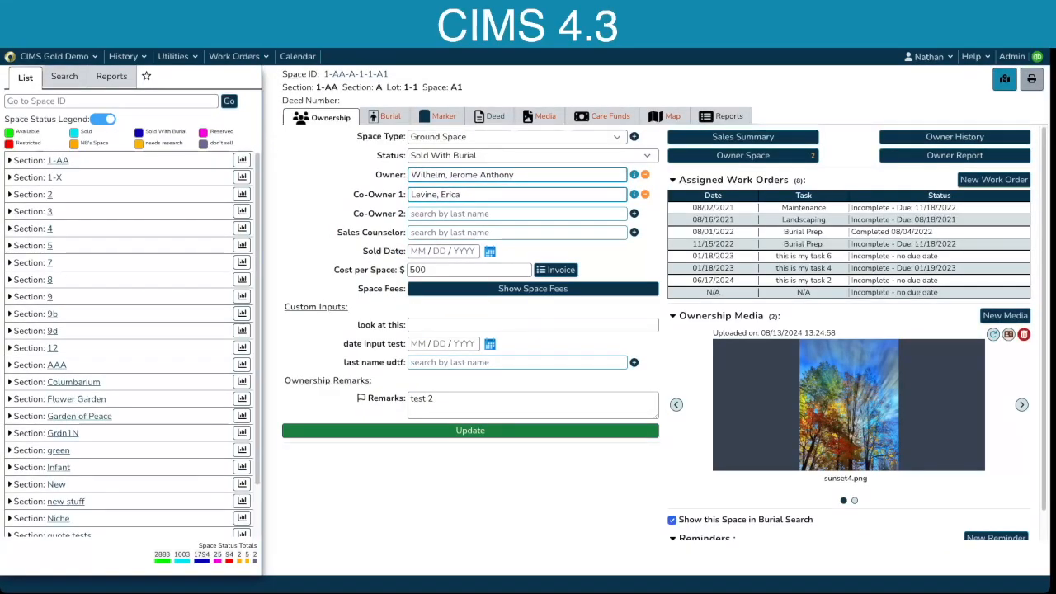
Step: Load CIMS Demo Cemetery - Dev at rewrite.cimscloud.com/cemetery/1 and expand cemetery 1 to list its blocks
{"action": "type", "text": "1"}
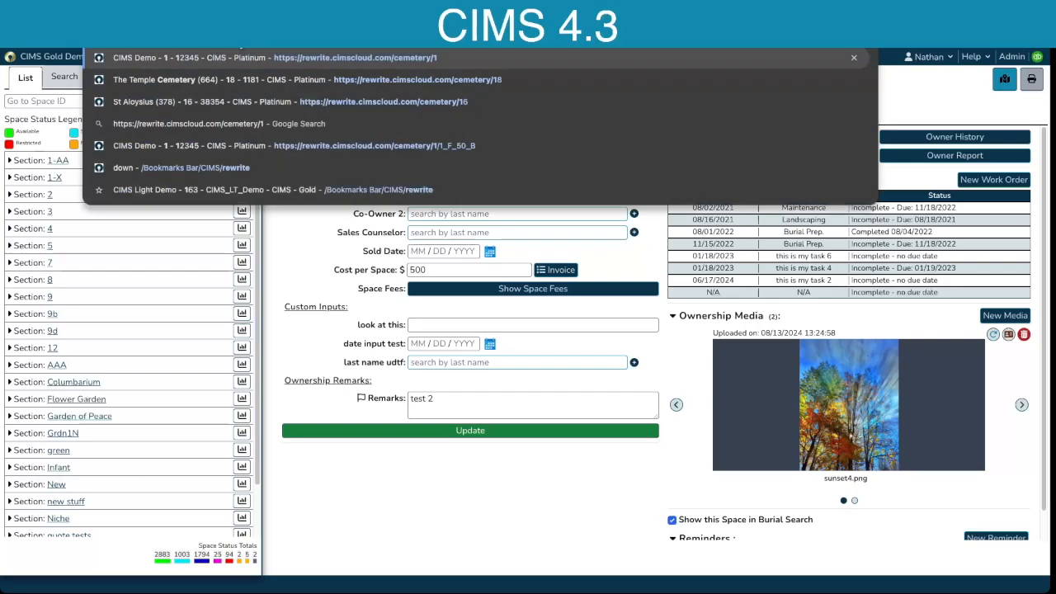
{"action": "key", "text": "Return"}
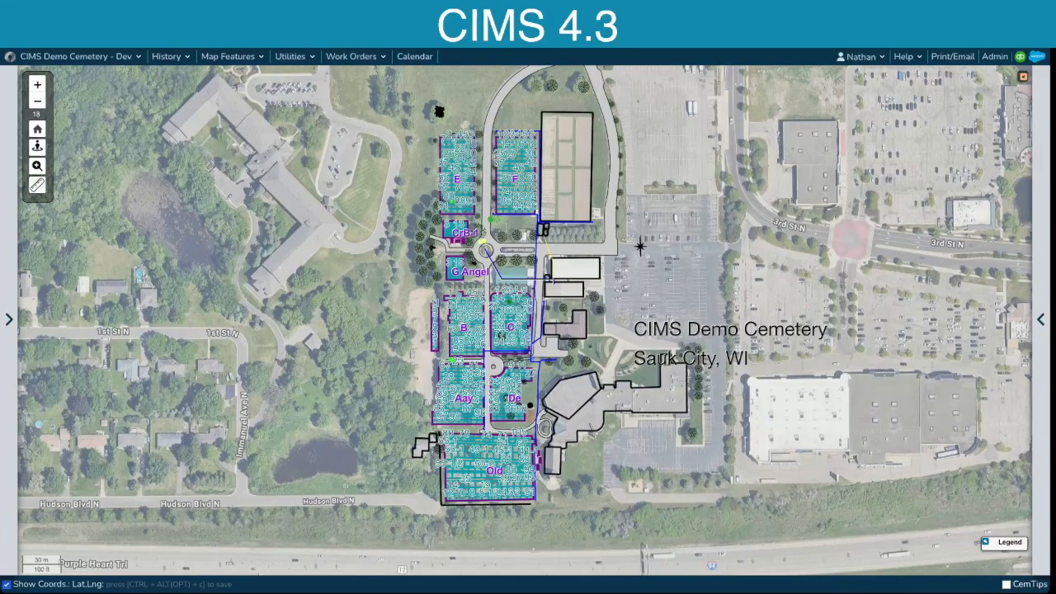
{"action": "left_click", "coordinate": [12, 318]}
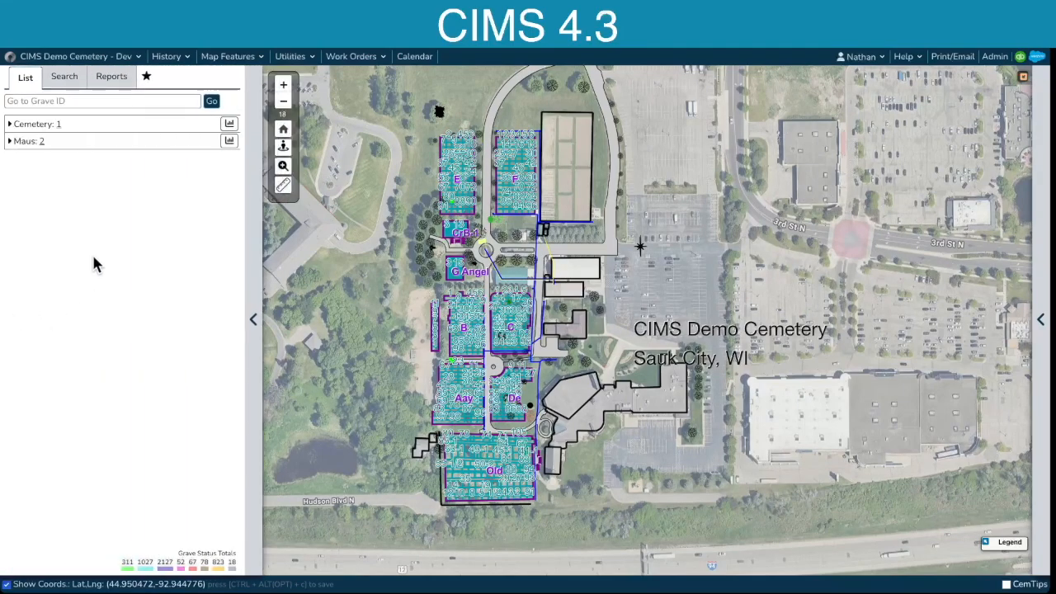
{"action": "left_click", "coordinate": [18, 125]}
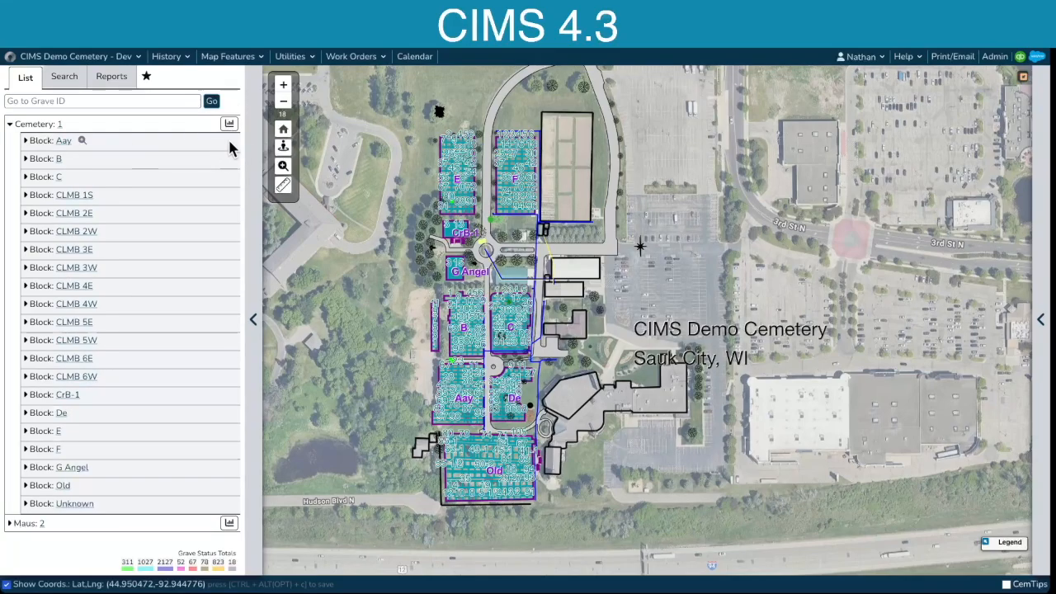
Step: Open the cemetery's level maintenance and rename block Aay in cemetery 1 to "A"
{"action": "left_click", "coordinate": [303, 61]}
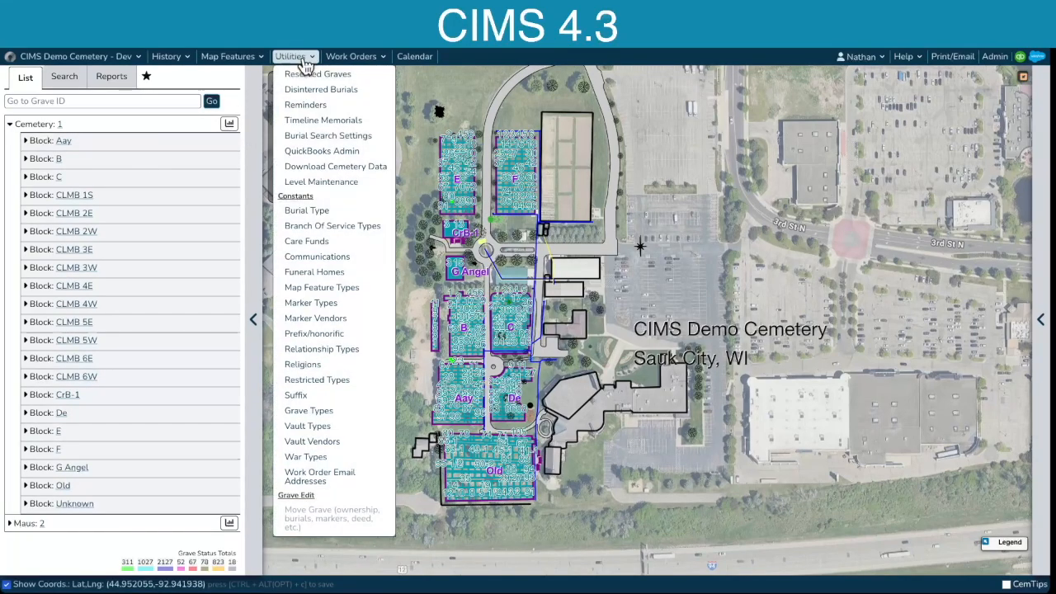
{"action": "left_click", "coordinate": [325, 185]}
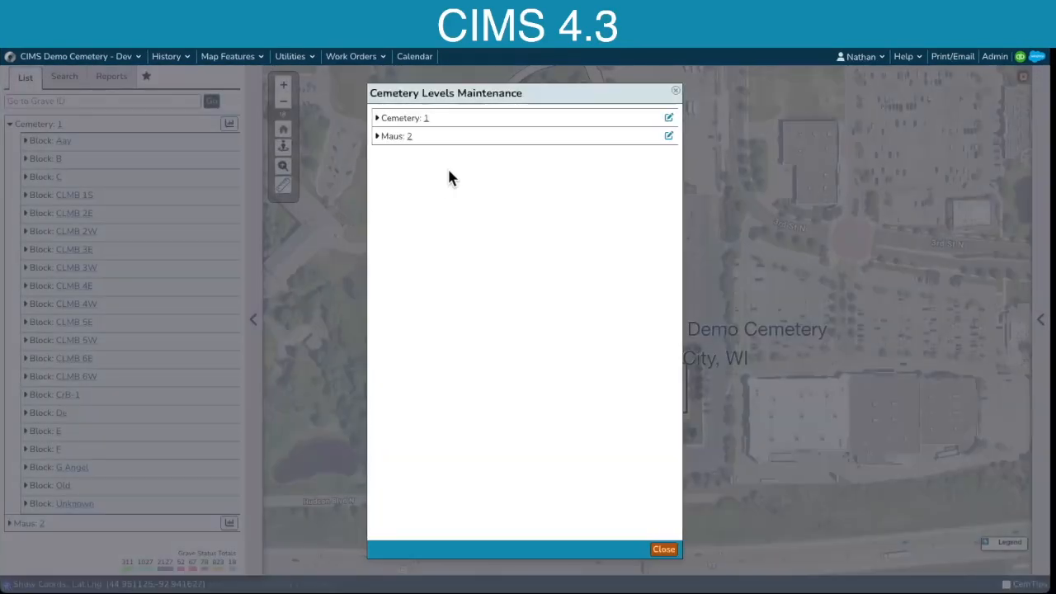
{"action": "left_click", "coordinate": [416, 119]}
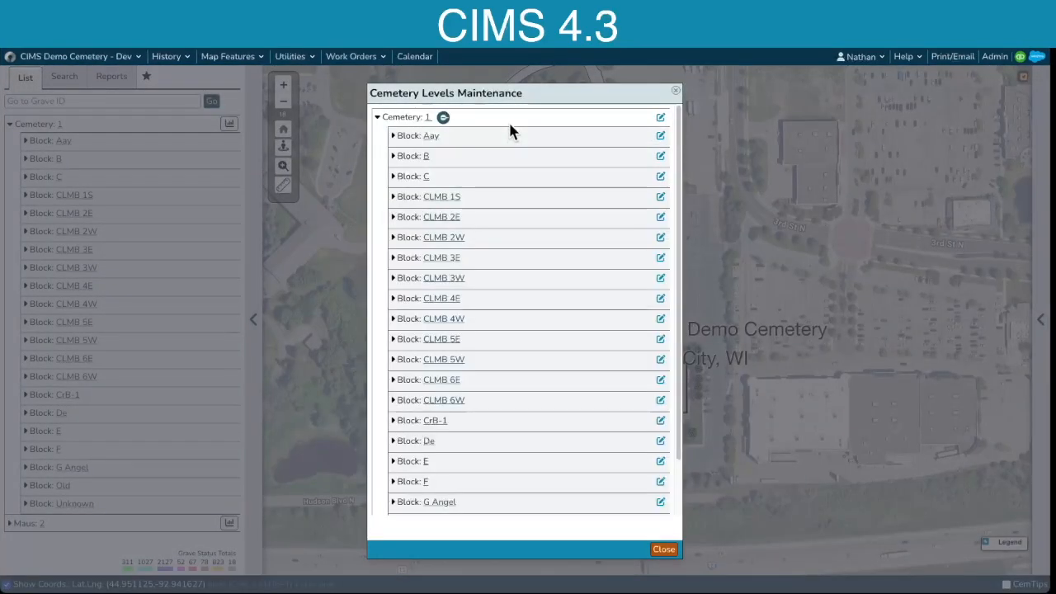
{"action": "left_click", "coordinate": [394, 137]}
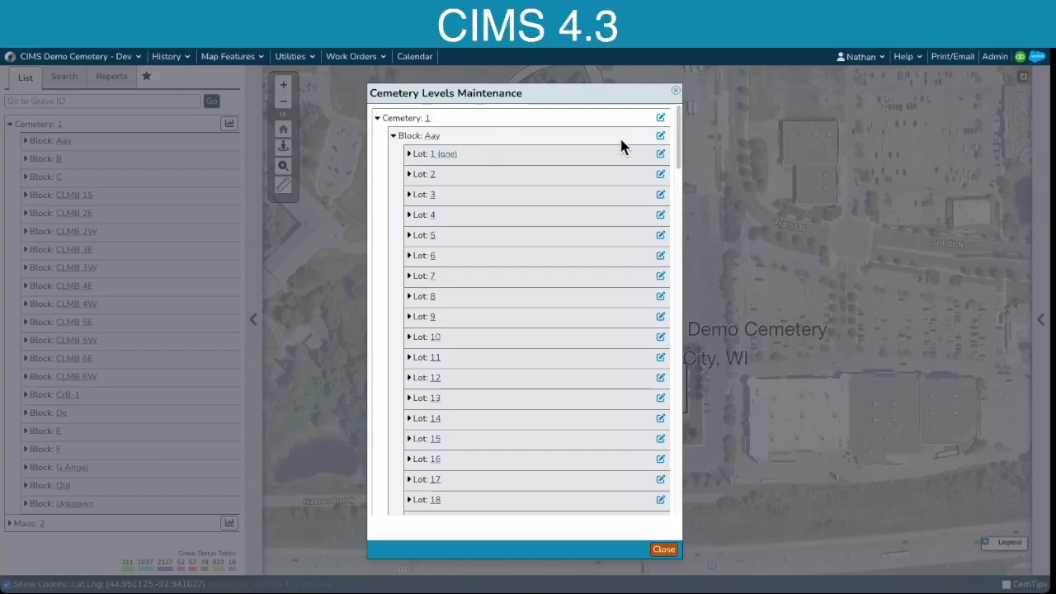
{"action": "left_click", "coordinate": [661, 137]}
{"action": "left_click", "coordinate": [563, 138]}
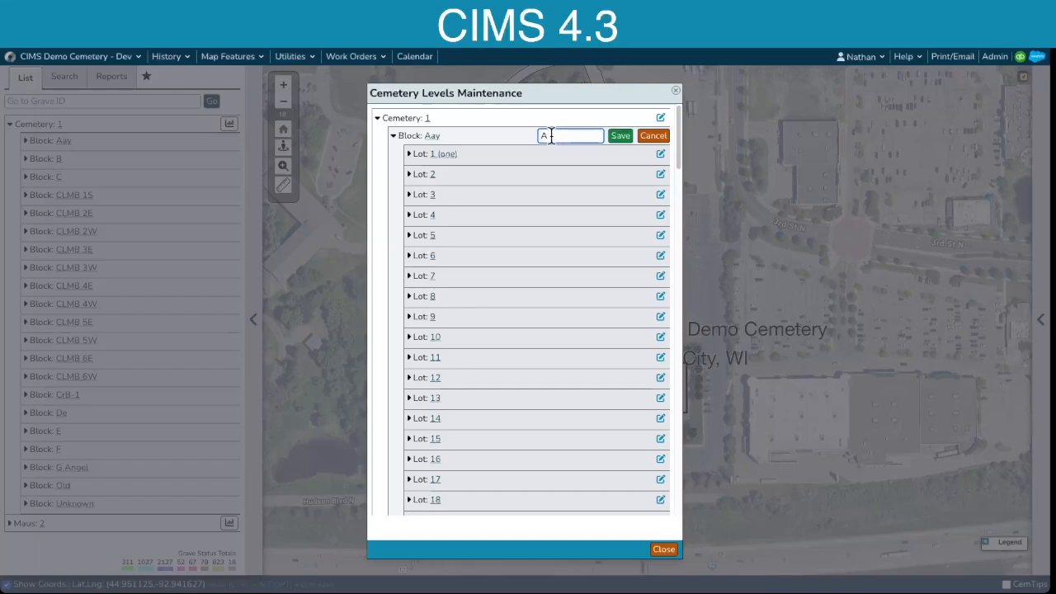
{"action": "left_click", "coordinate": [620, 137]}
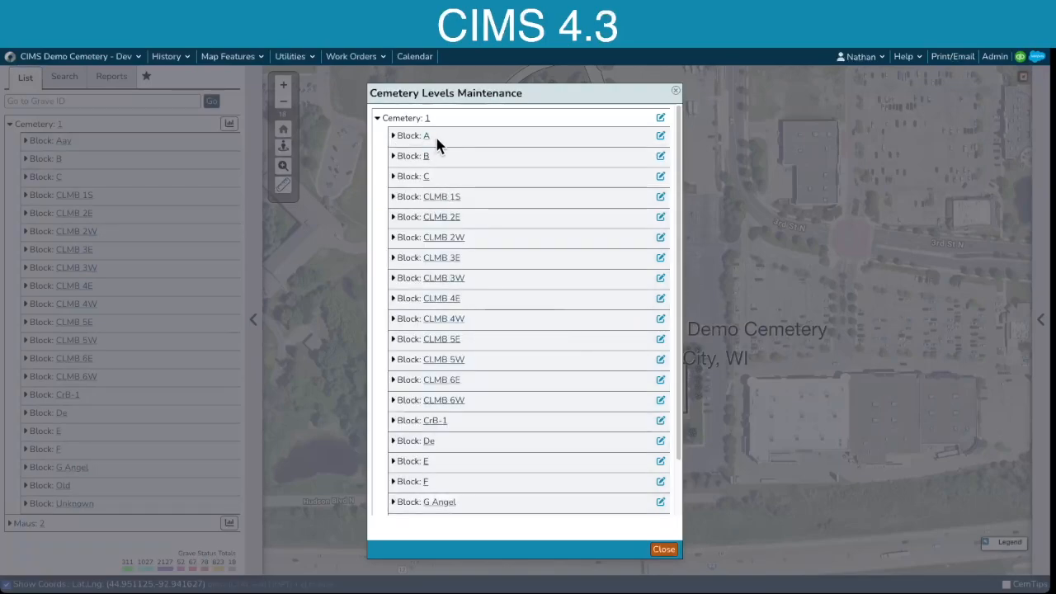
Step: Rename the lot "1 (one)" in block A to "1" and save it
{"action": "left_click", "coordinate": [394, 139]}
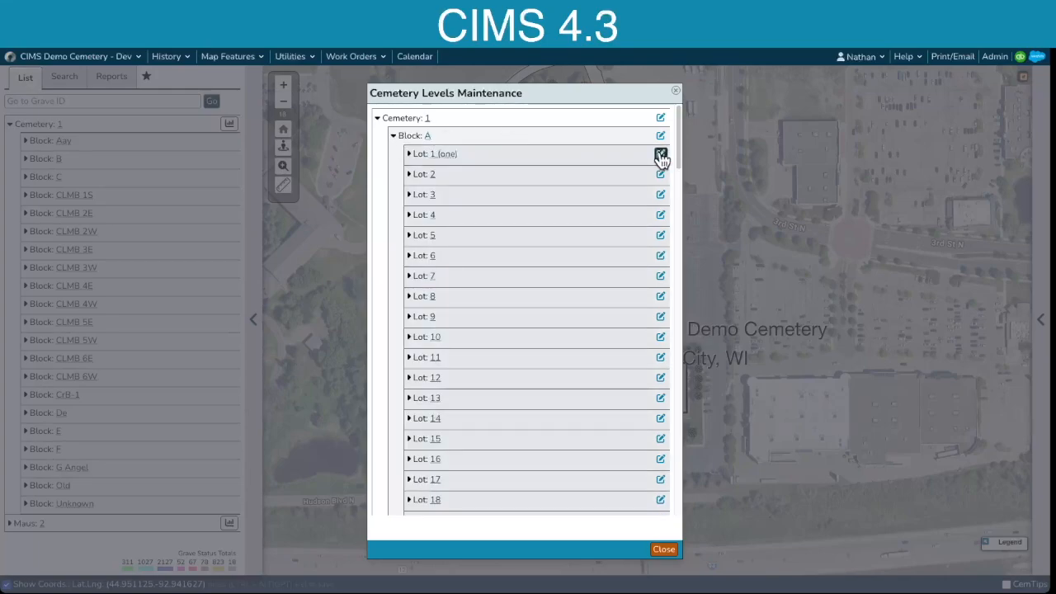
{"action": "left_click", "coordinate": [661, 155]}
{"action": "left_click_drag", "start_coordinate": [580, 156], "coordinate": [552, 157]}
{"action": "key", "text": "BackSpace"}
{"action": "left_click", "coordinate": [621, 155]}
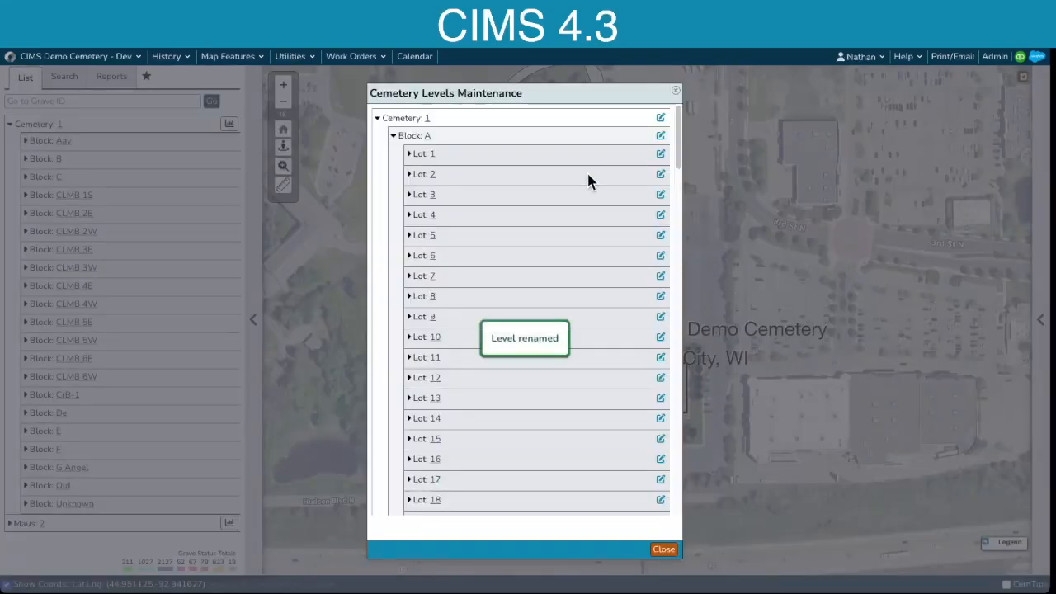
Step: Rename space Aaaay in lot 1 of block A to "A" and save it
{"action": "left_click", "coordinate": [410, 155]}
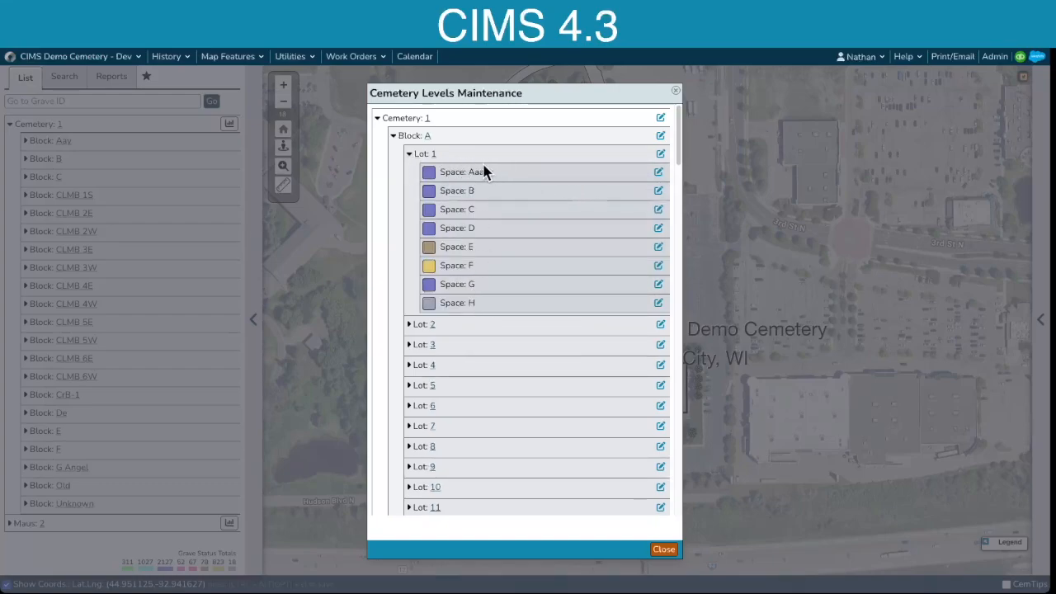
{"action": "left_click", "coordinate": [658, 172]}
{"action": "double_click", "coordinate": [568, 172]}
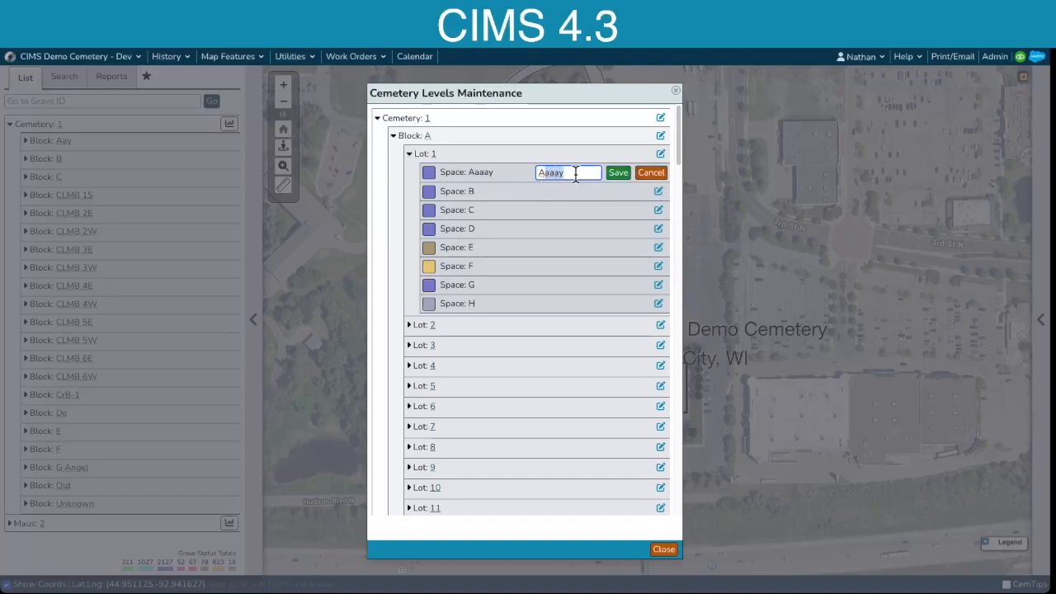
{"action": "type", "text": "A"}
{"action": "left_click", "coordinate": [618, 173]}
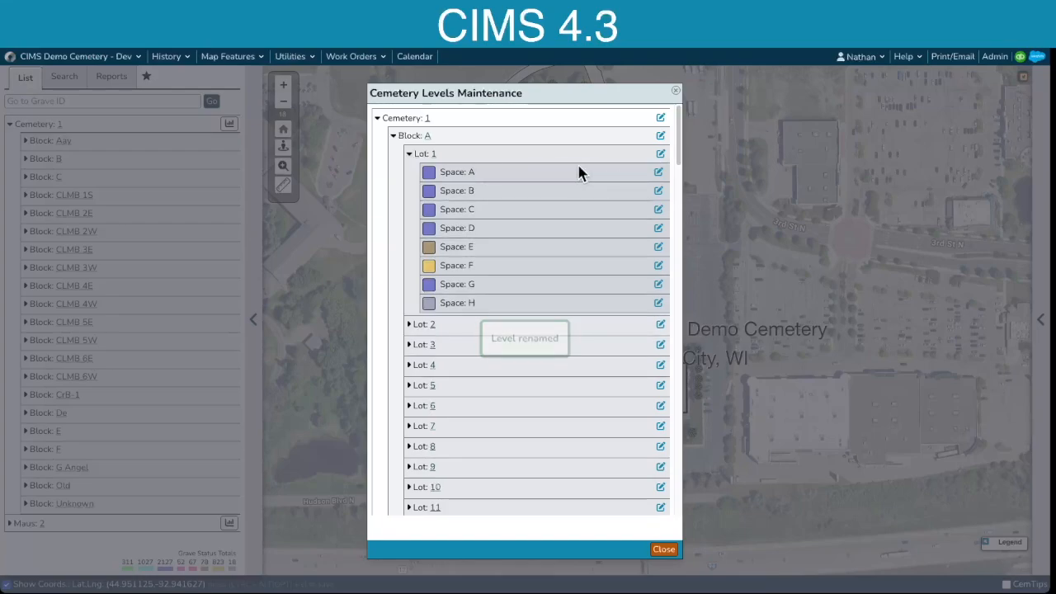
Step: Close the level maintenance and expand block A and lot 1 in the cemetery list to check the renamed levels
{"action": "left_click", "coordinate": [664, 550]}
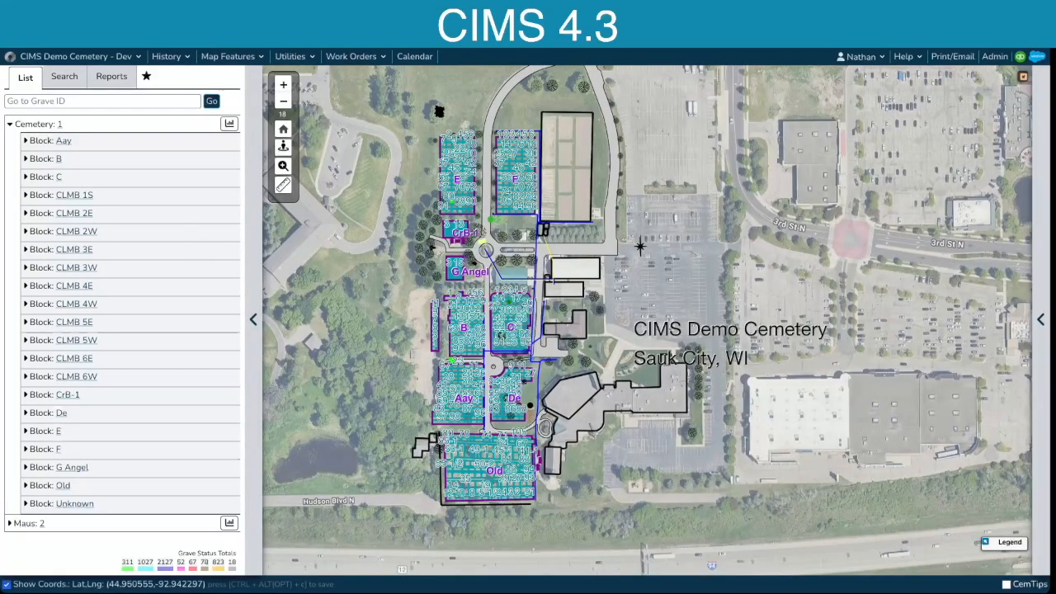
{"action": "left_click", "coordinate": [43, 129]}
{"action": "left_click", "coordinate": [34, 129]}
{"action": "left_click", "coordinate": [64, 141]}
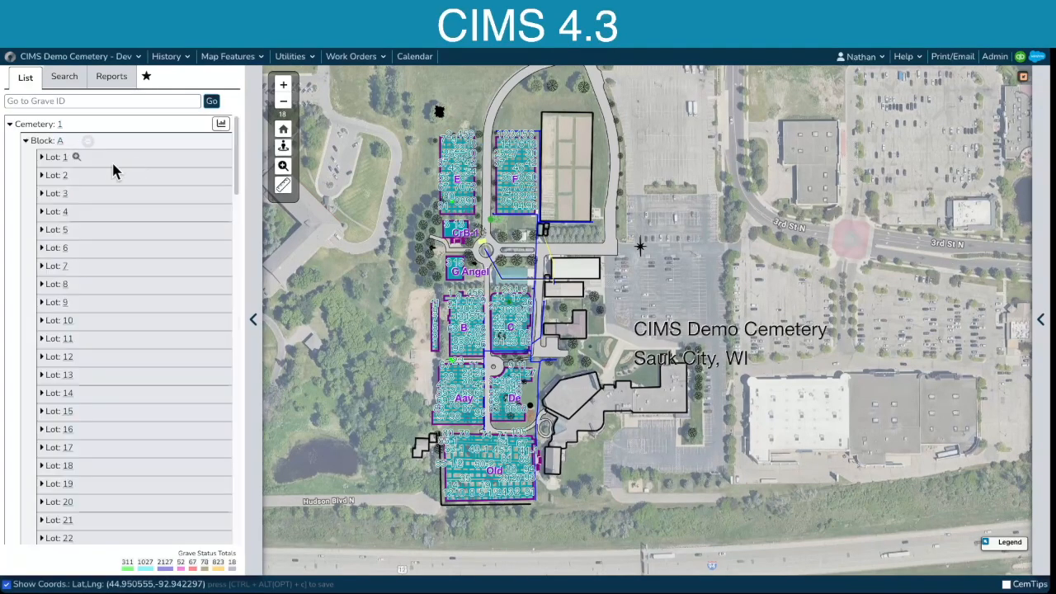
{"action": "left_click", "coordinate": [54, 160]}
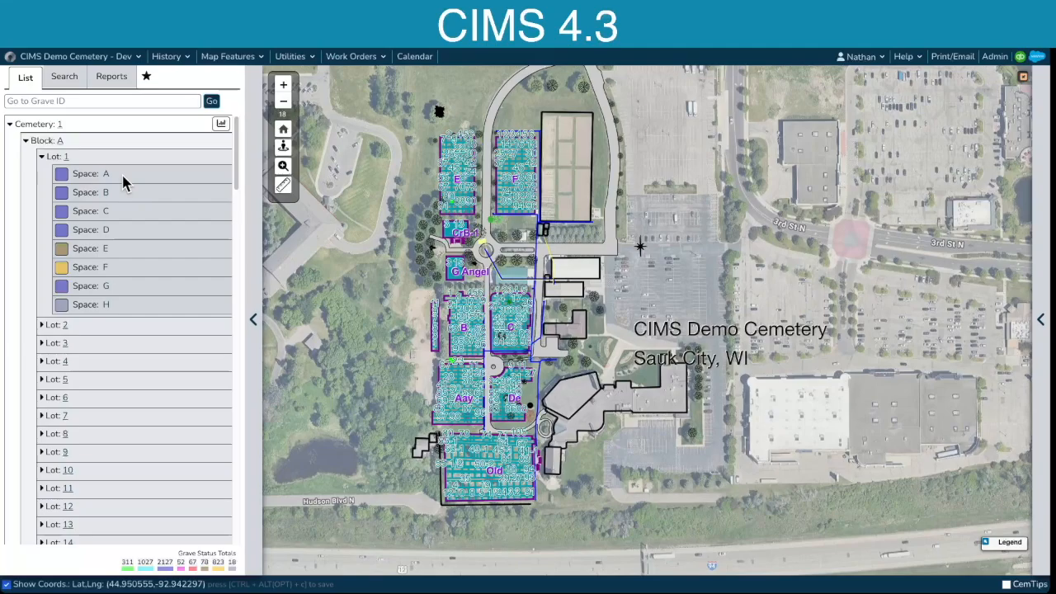
{"action": "left_click", "coordinate": [259, 263]}
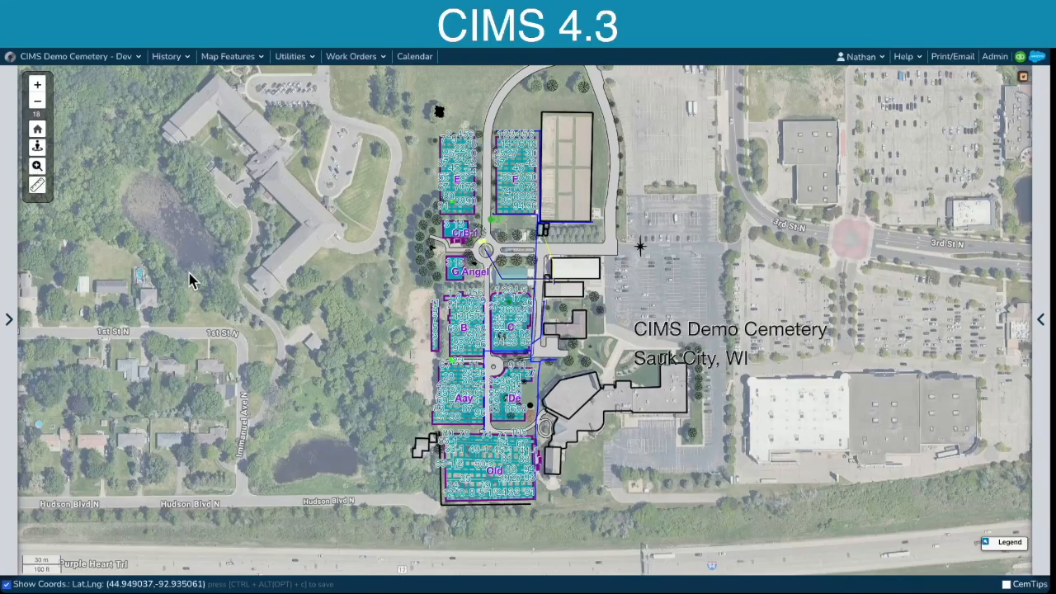
Step: Run an unfiltered grave search and browse the results past the first page, checking the count of rows shown
{"action": "left_click", "coordinate": [8, 320]}
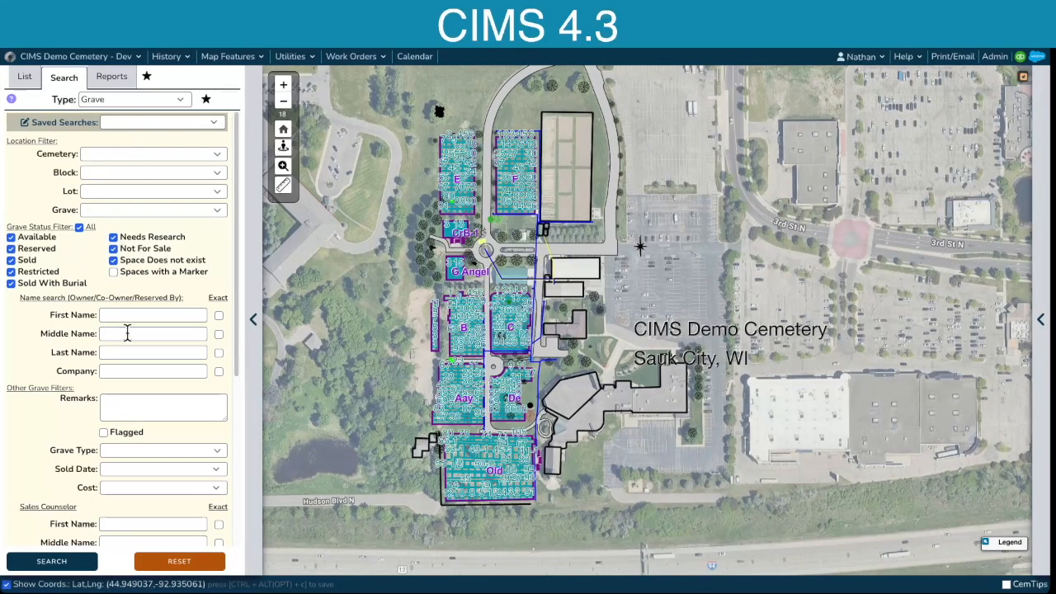
{"action": "left_click", "coordinate": [76, 561]}
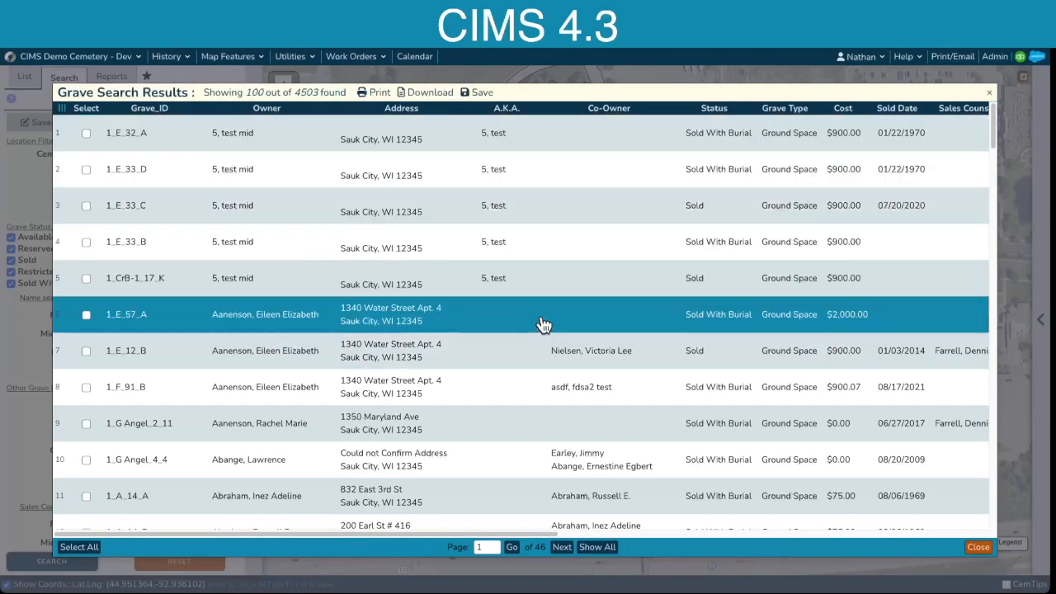
{"action": "scroll", "coordinate": [713, 259], "scroll_direction": "down", "scroll_amount": 20}
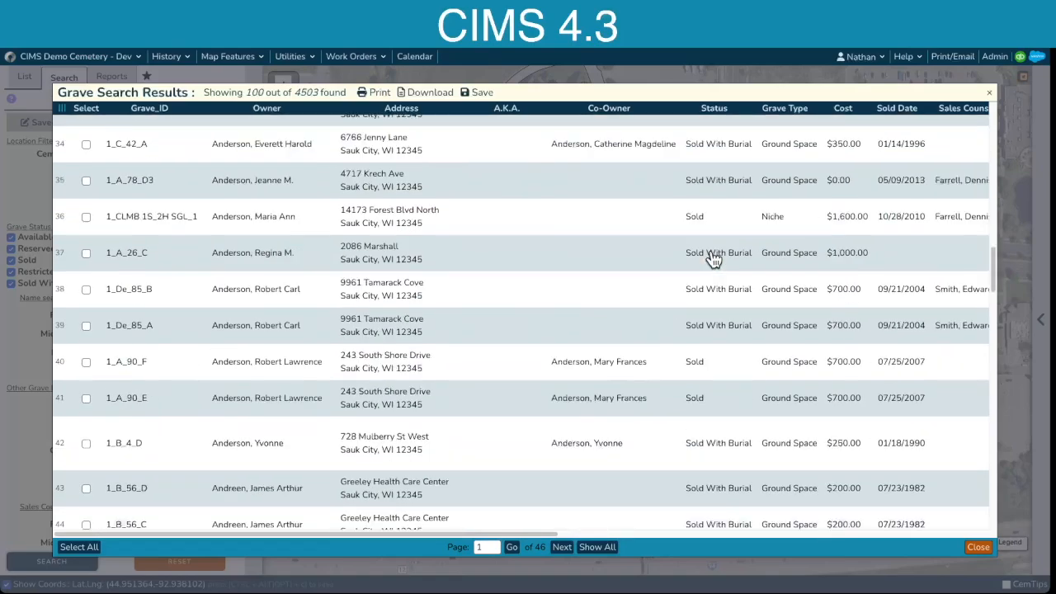
{"action": "scroll", "coordinate": [714, 259], "scroll_direction": "down", "scroll_amount": 8}
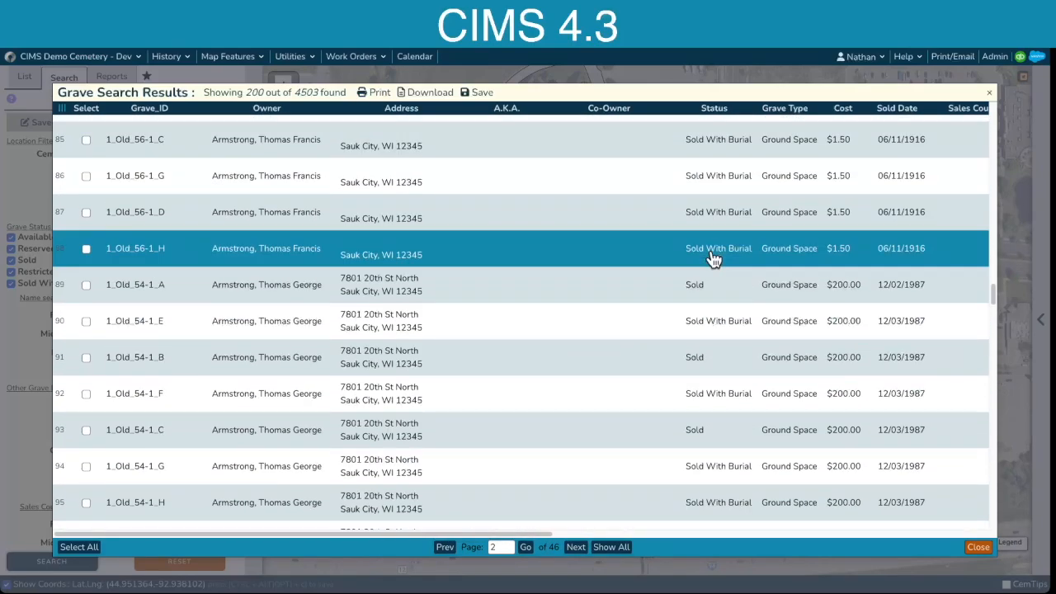
{"action": "left_click_drag", "start_coordinate": [245, 92], "coordinate": [268, 97]}
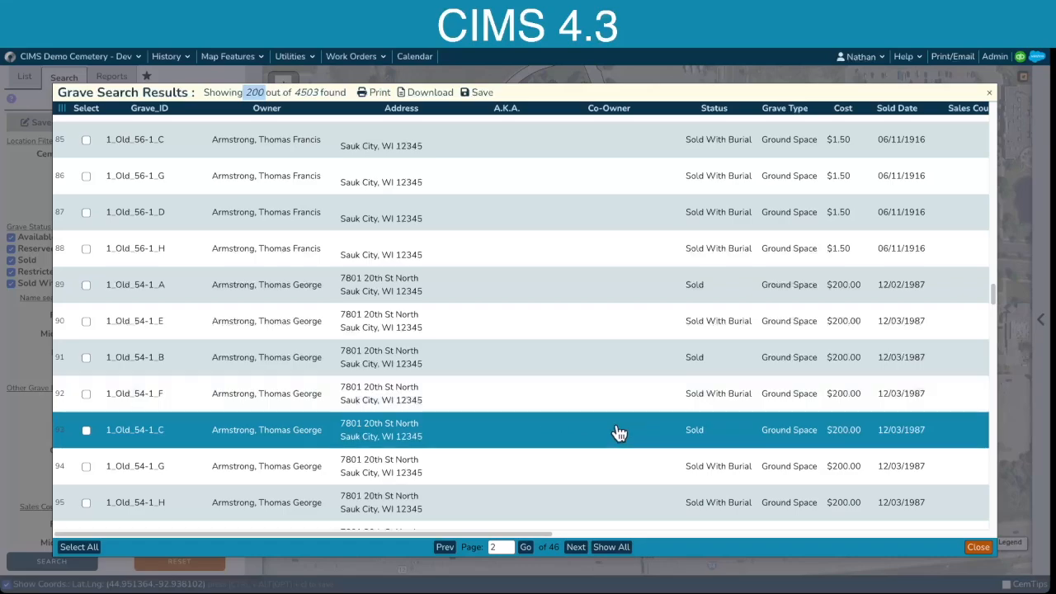
Step: Request all grave search results, download all records as a file instead of loading them, and close the results
{"action": "left_click", "coordinate": [611, 548]}
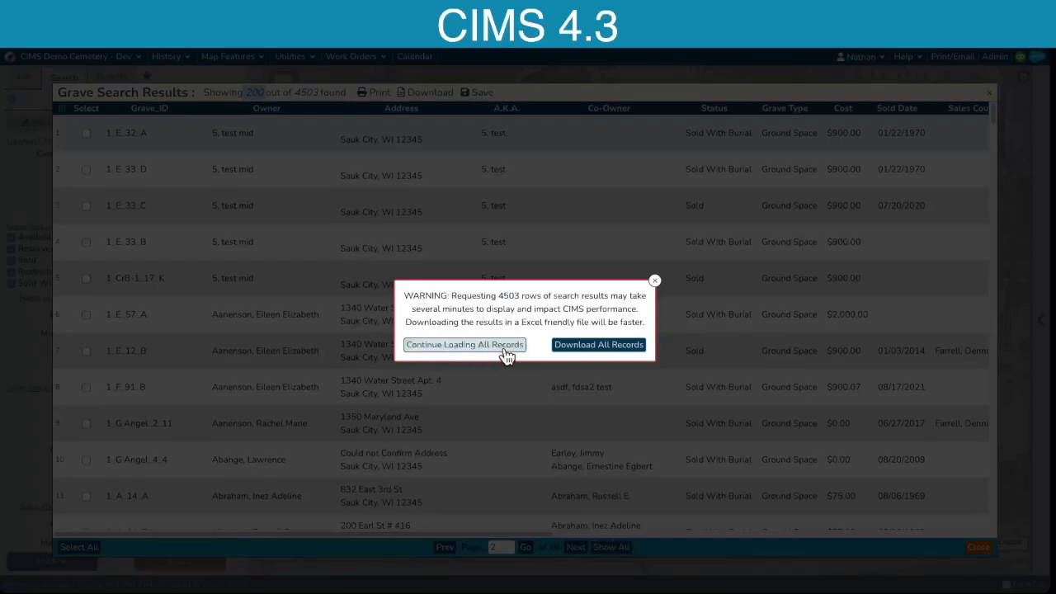
{"action": "left_click", "coordinate": [469, 358]}
{"action": "left_click", "coordinate": [599, 345]}
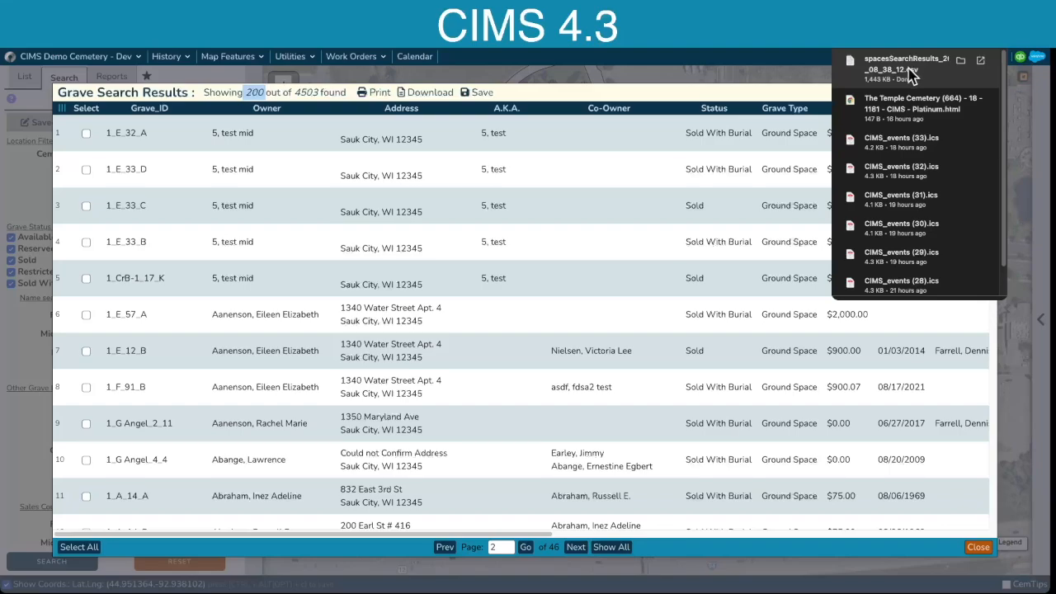
{"action": "left_click", "coordinate": [807, 80]}
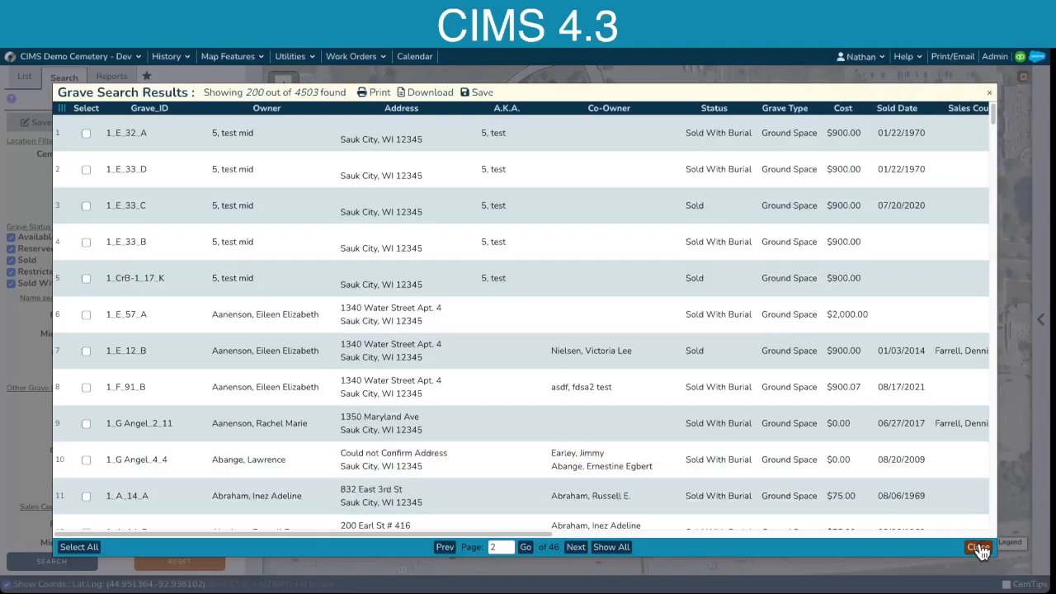
{"action": "left_click", "coordinate": [978, 548]}
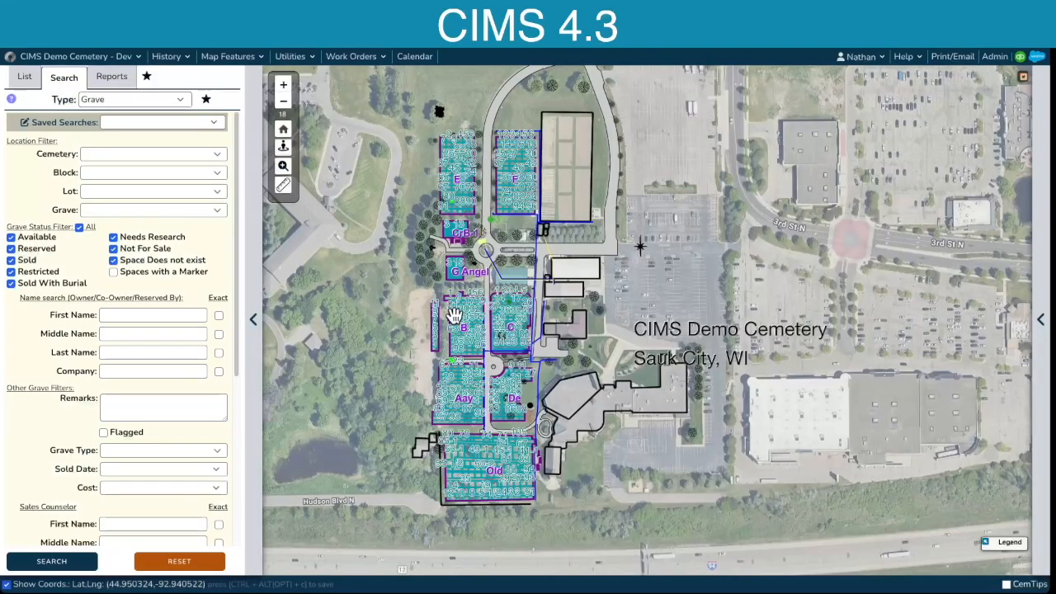
Step: Select the Complete Burial Report among the cemetery reports and download all of its records
{"action": "left_click", "coordinate": [111, 77]}
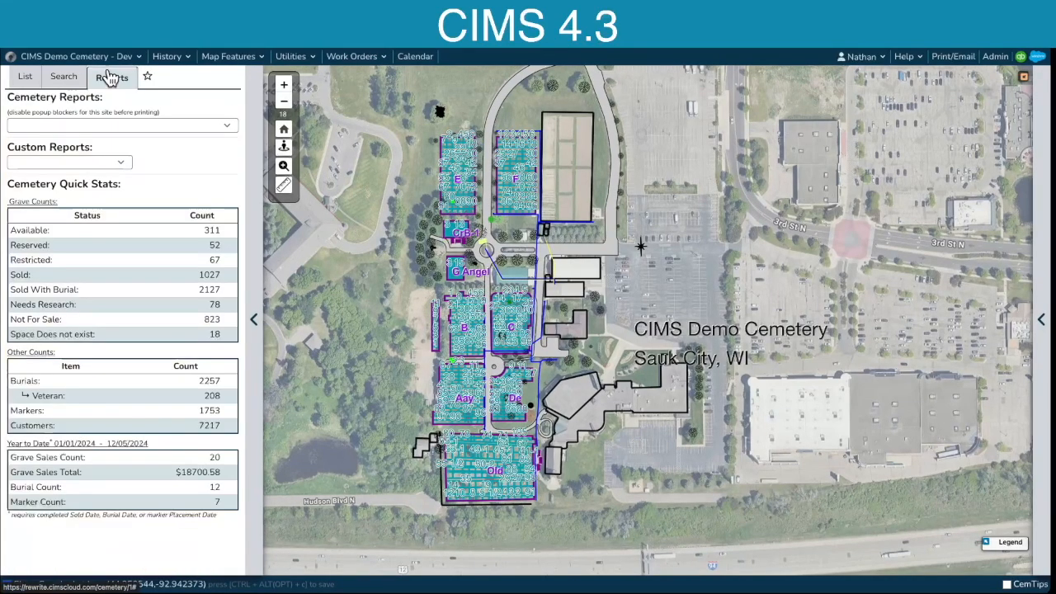
{"action": "left_click", "coordinate": [145, 124]}
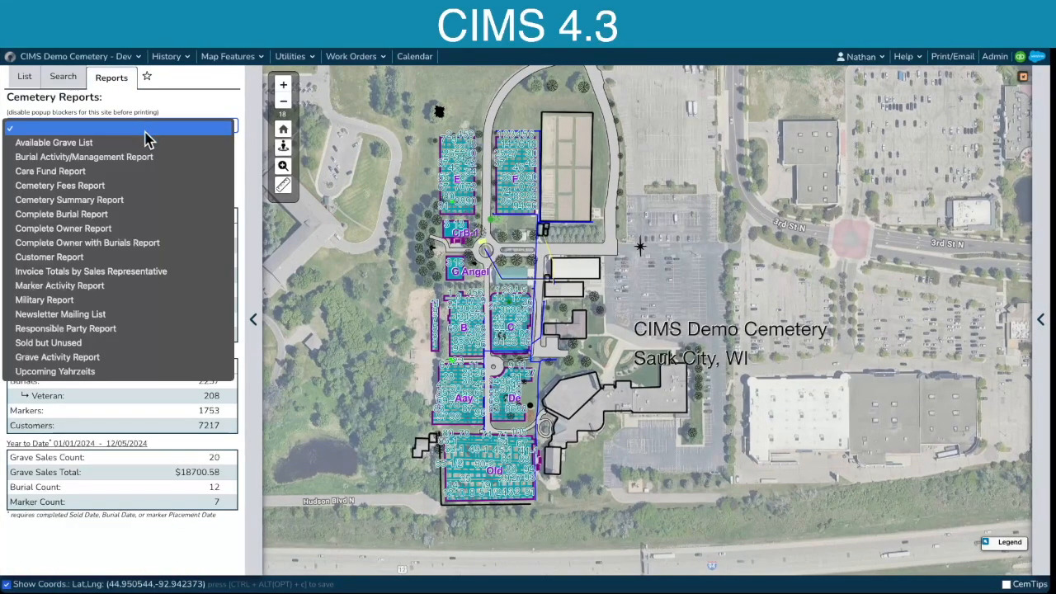
{"action": "left_click", "coordinate": [140, 215]}
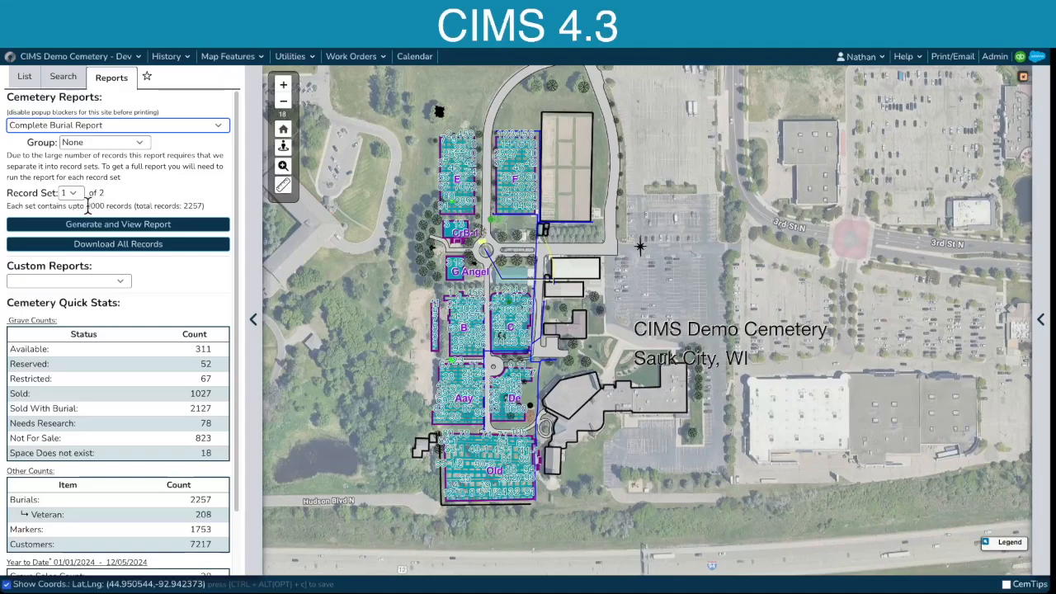
{"action": "left_click", "coordinate": [143, 247]}
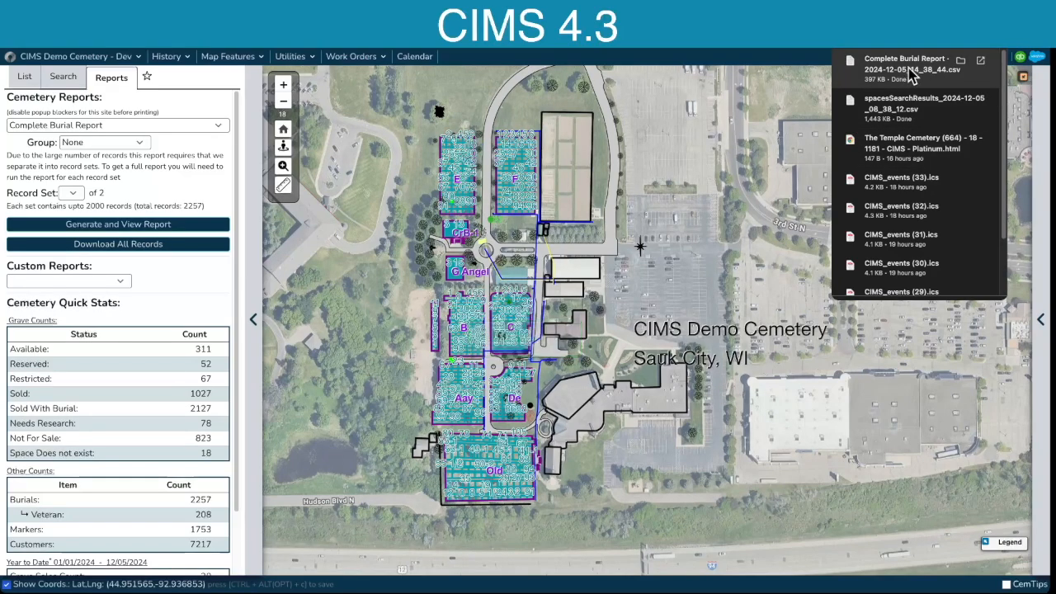
{"action": "left_click", "coordinate": [764, 113]}
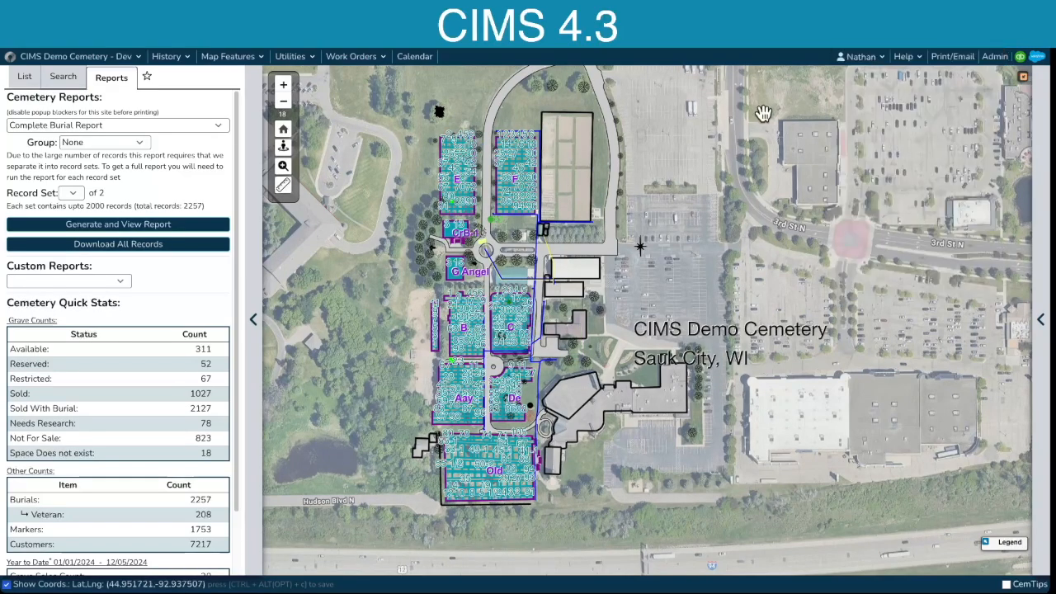
Step: Select the Complete Owner Report and look through the other available cemetery reports
{"action": "left_click", "coordinate": [194, 128]}
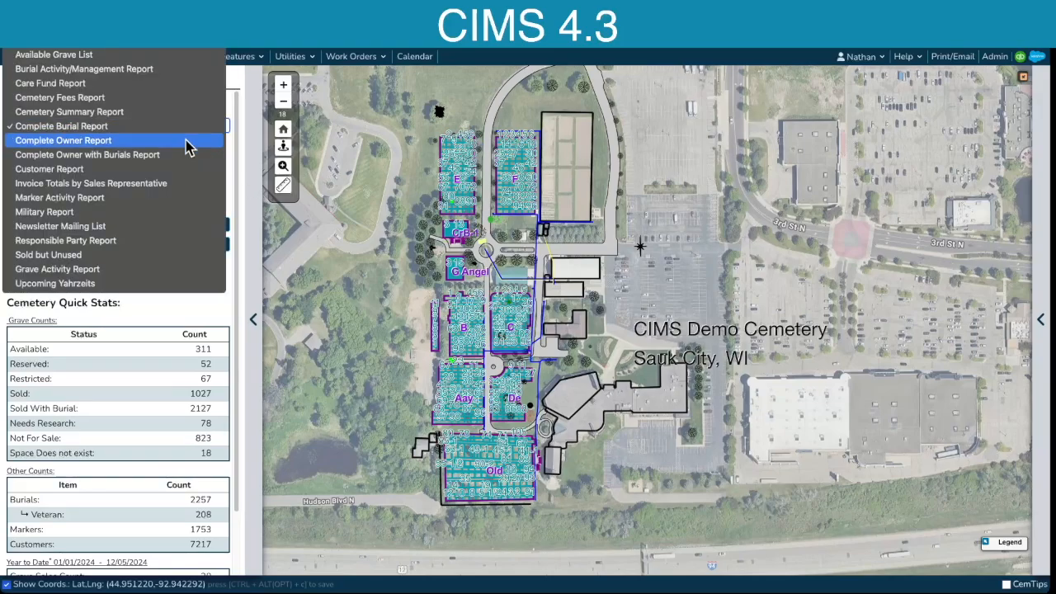
{"action": "left_click", "coordinate": [184, 145]}
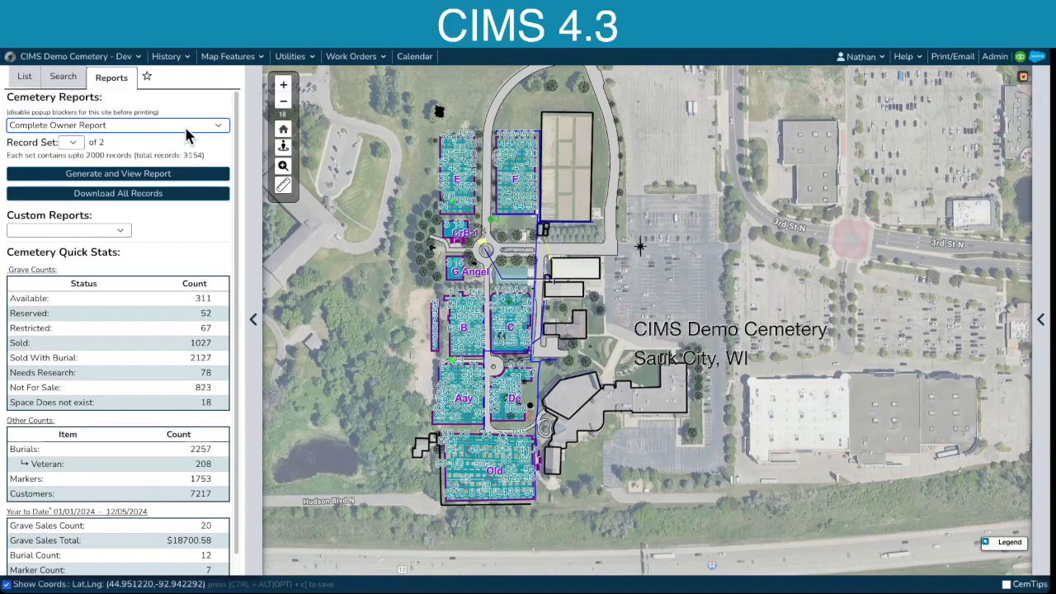
{"action": "left_click", "coordinate": [184, 124]}
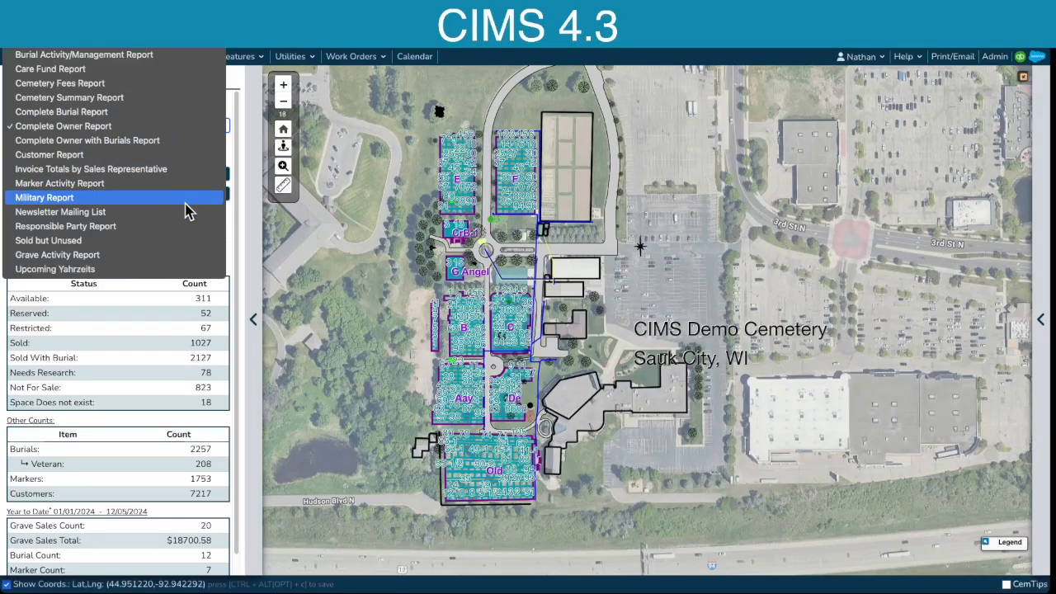
{"action": "left_click", "coordinate": [182, 129]}
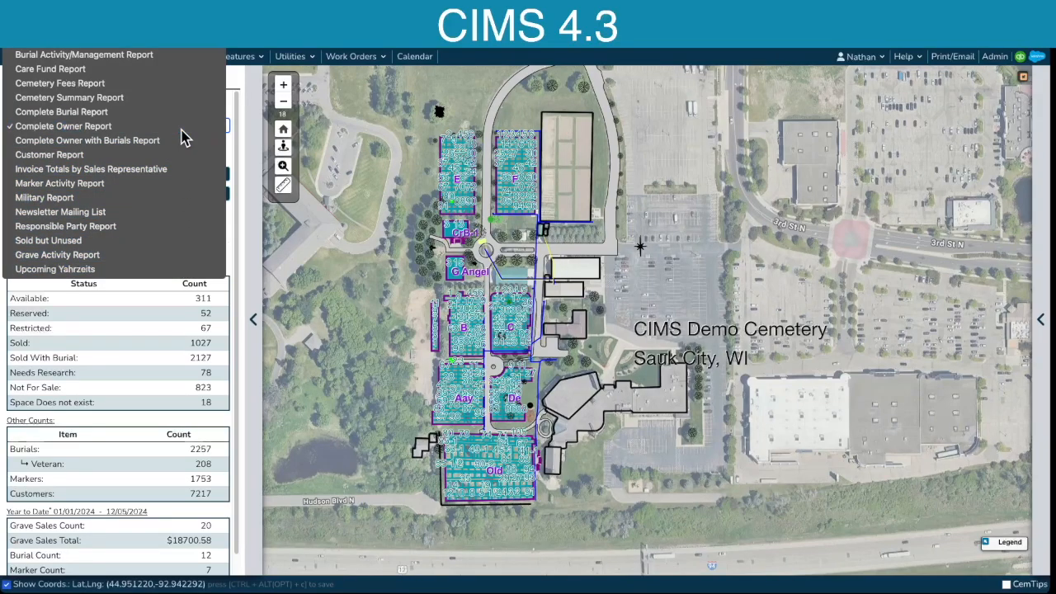
{"action": "left_click", "coordinate": [391, 152]}
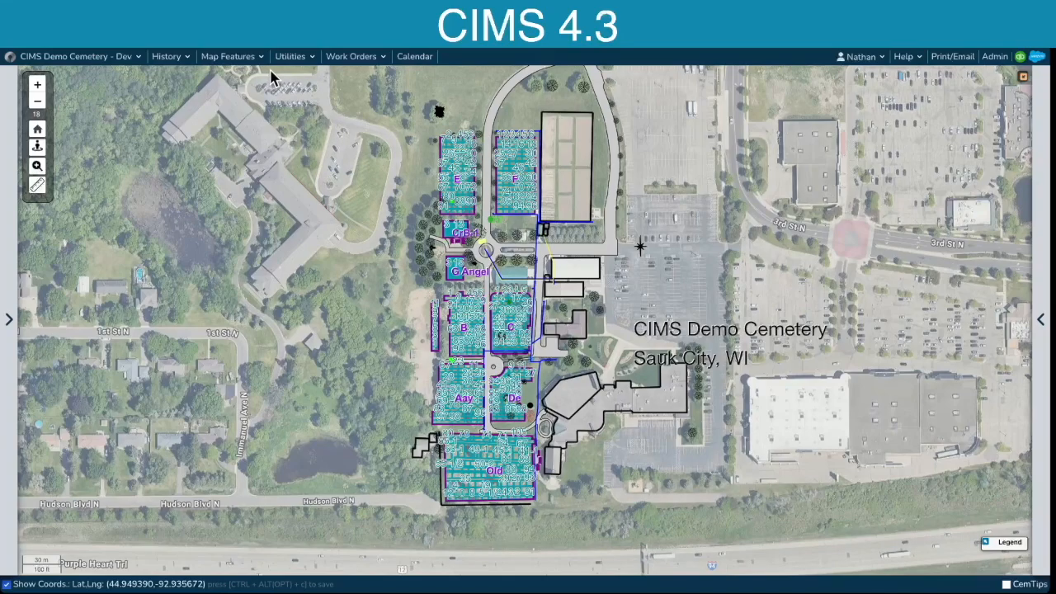
Step: Change the grave layer's Available status color to a darker green in the map layer settings and save it
{"action": "left_click", "coordinate": [861, 58]}
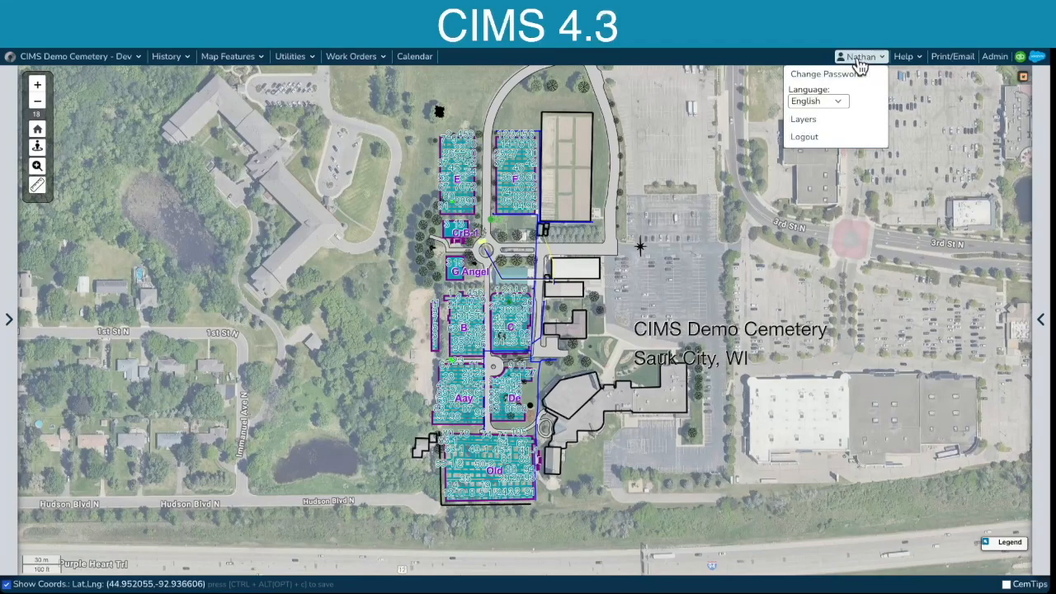
{"action": "left_click", "coordinate": [817, 126]}
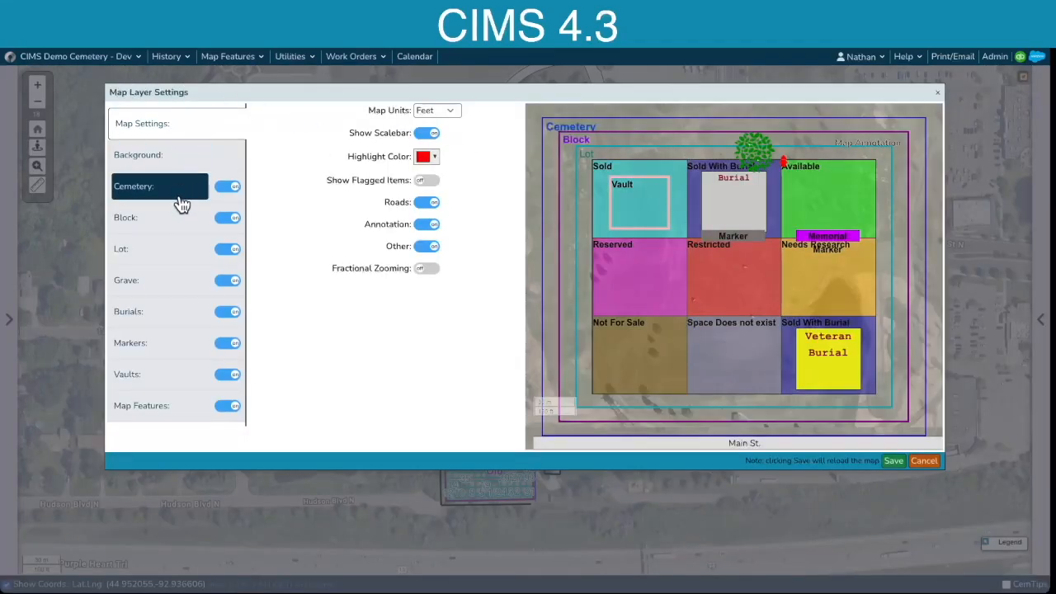
{"action": "left_click", "coordinate": [160, 297]}
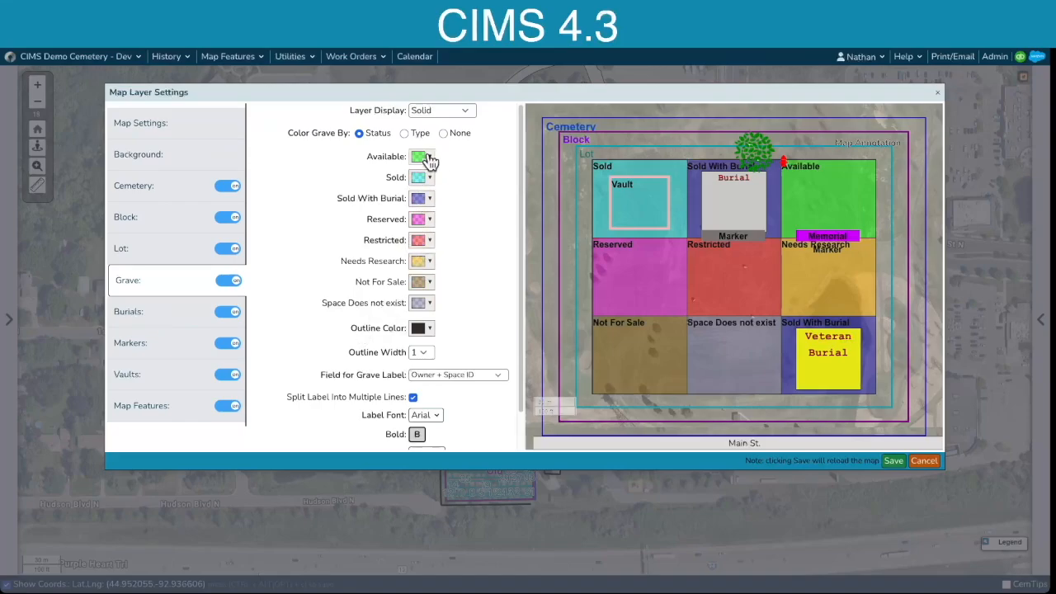
{"action": "left_click", "coordinate": [894, 462]}
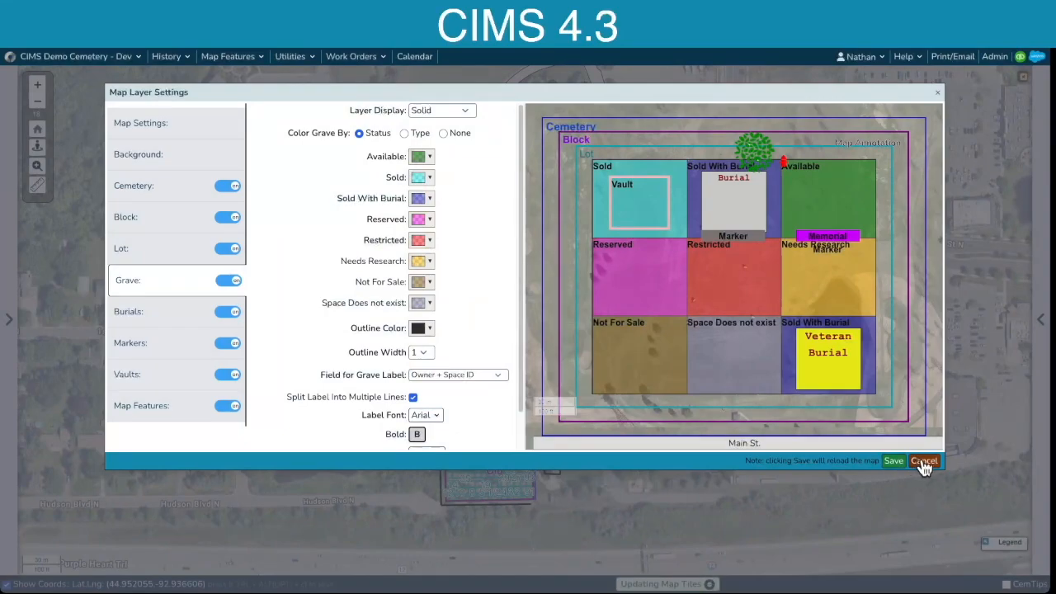
{"action": "left_click", "coordinate": [922, 462]}
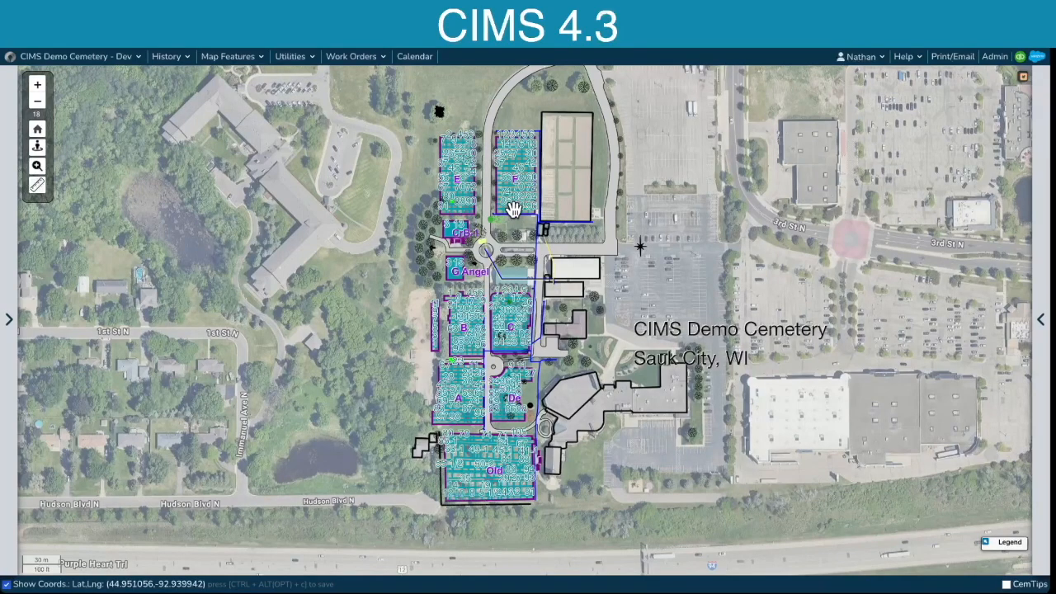
Step: Open the ownership details of reserved space 1_F_92_B in block F from the map
{"action": "scroll", "coordinate": [512, 210], "scroll_direction": "up", "scroll_amount": 1}
{"action": "scroll", "coordinate": [511, 210], "scroll_direction": "up", "scroll_amount": 1}
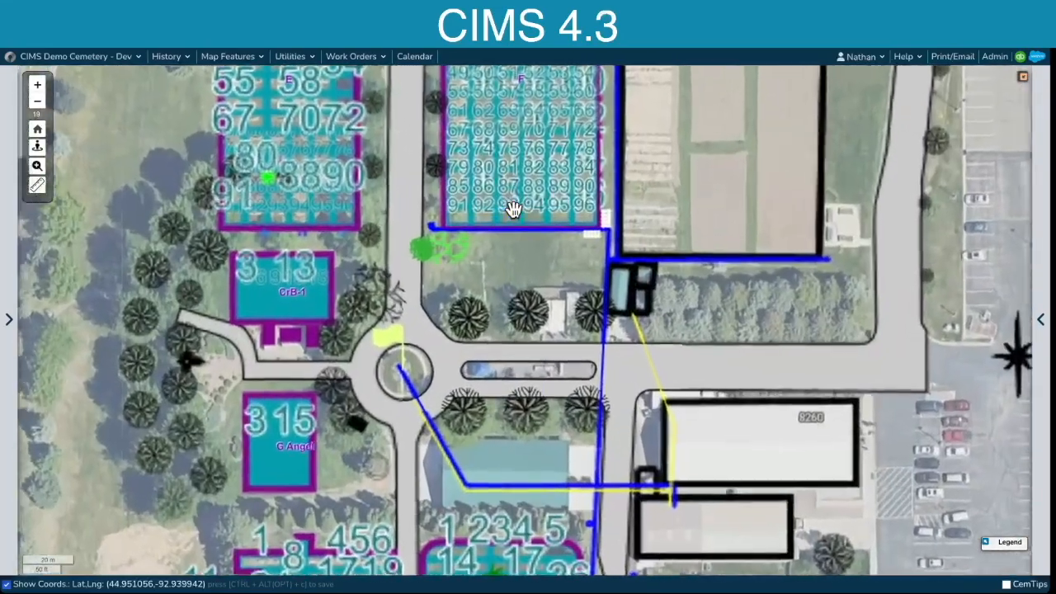
{"action": "scroll", "coordinate": [512, 209], "scroll_direction": "up", "scroll_amount": 3}
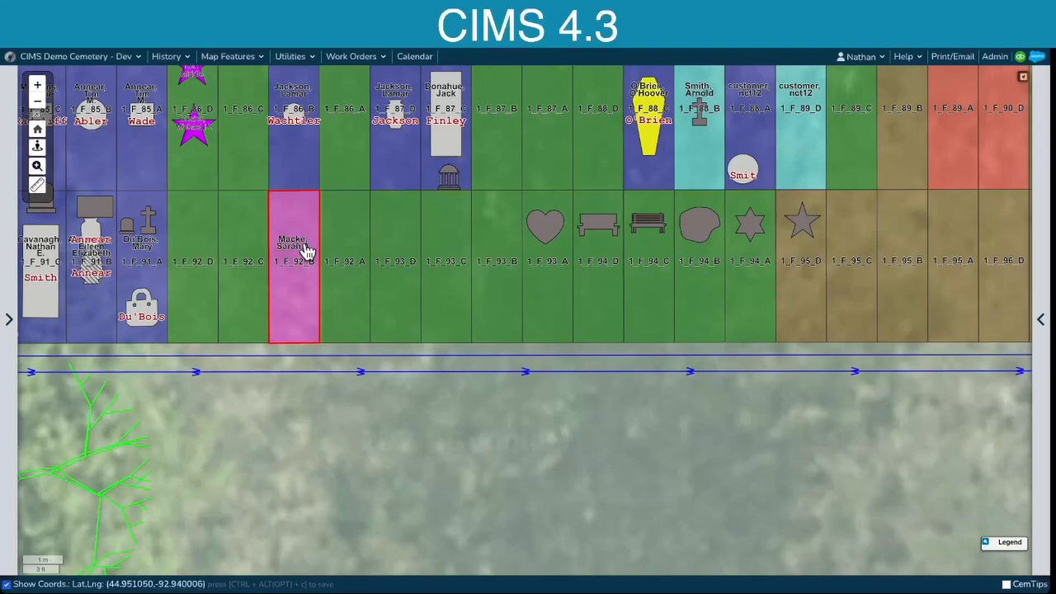
{"action": "left_click", "coordinate": [306, 294]}
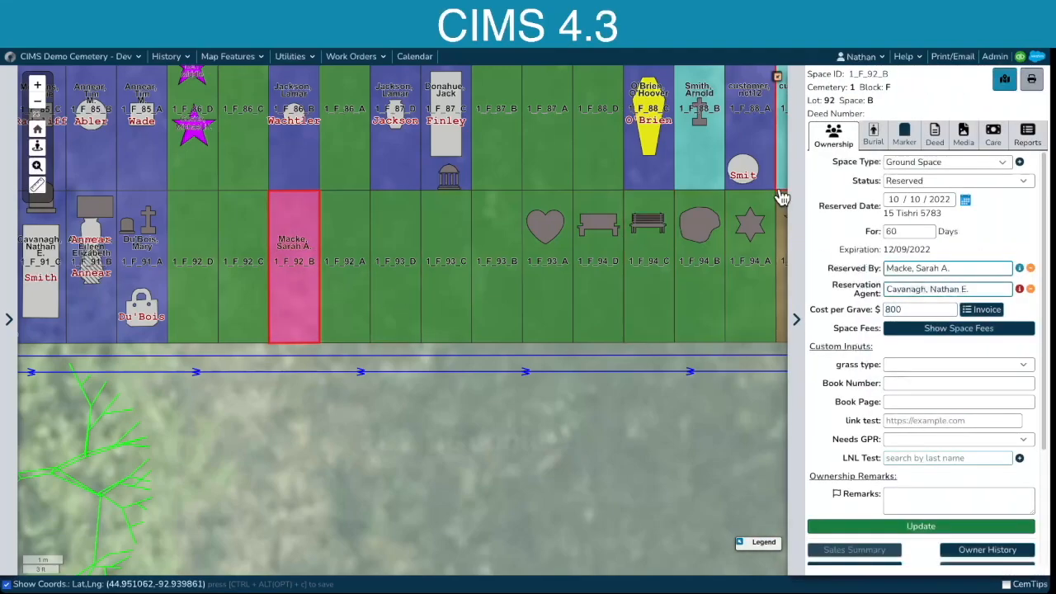
{"action": "left_click_drag", "start_coordinate": [826, 269], "coordinate": [959, 269]}
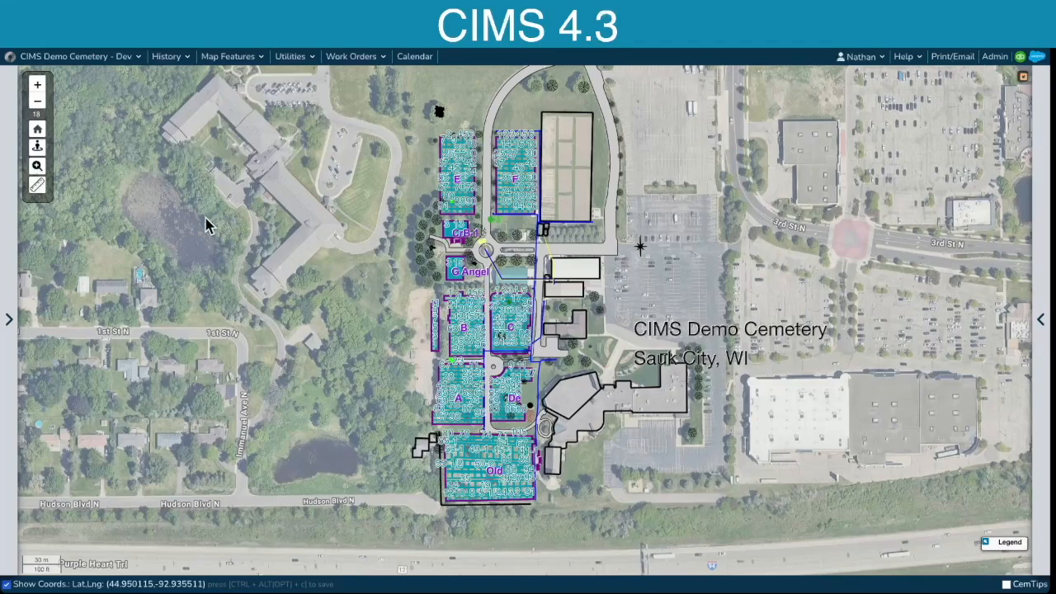
Step: Search for markers flagged as Memorial and open the marker record for grave 1_F_79_A from the results
{"action": "left_click", "coordinate": [13, 288]}
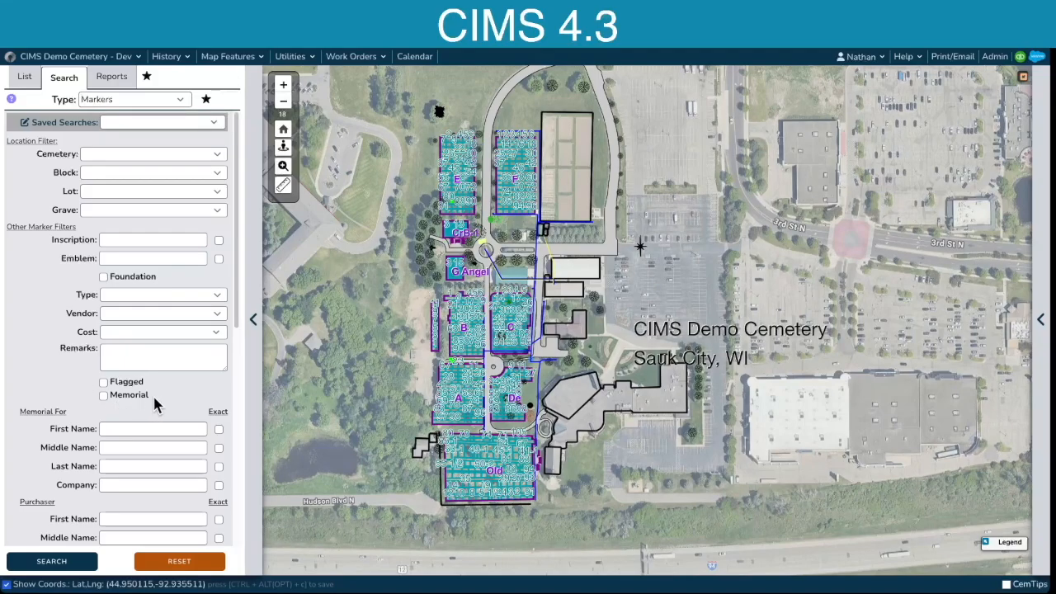
{"action": "left_click", "coordinate": [104, 397]}
{"action": "left_click", "coordinate": [33, 561]}
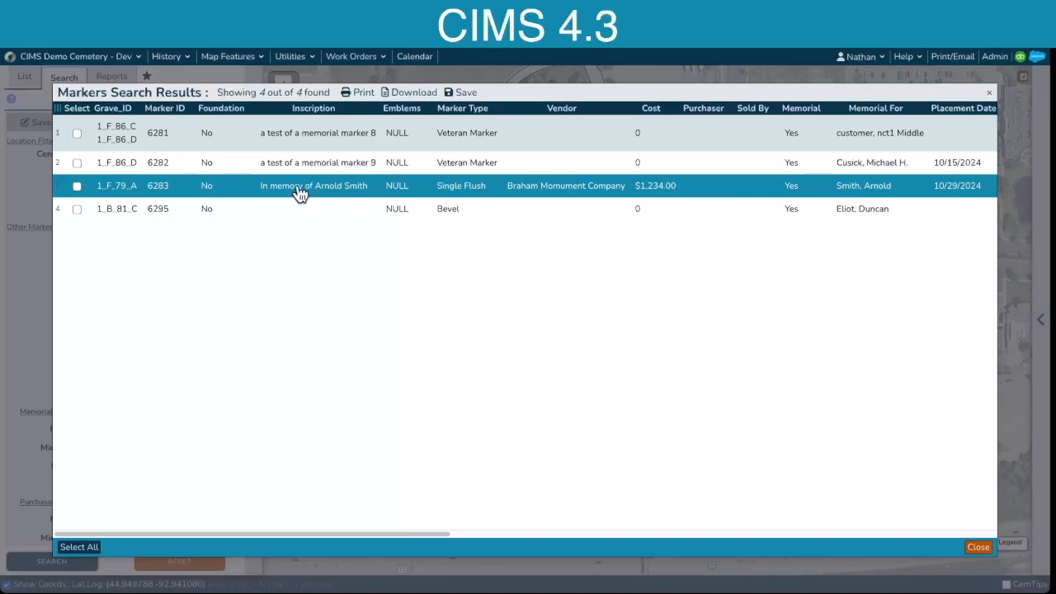
{"action": "left_click", "coordinate": [516, 201]}
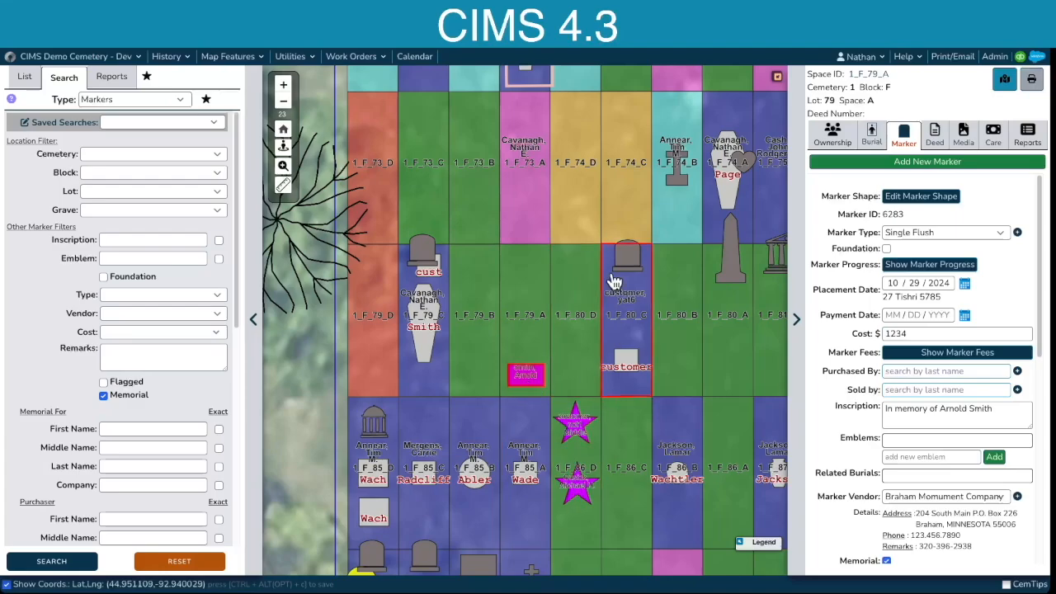
Step: Open the Markers settings in the map layer settings to view the memorial marker color and label options
{"action": "left_click", "coordinate": [859, 60]}
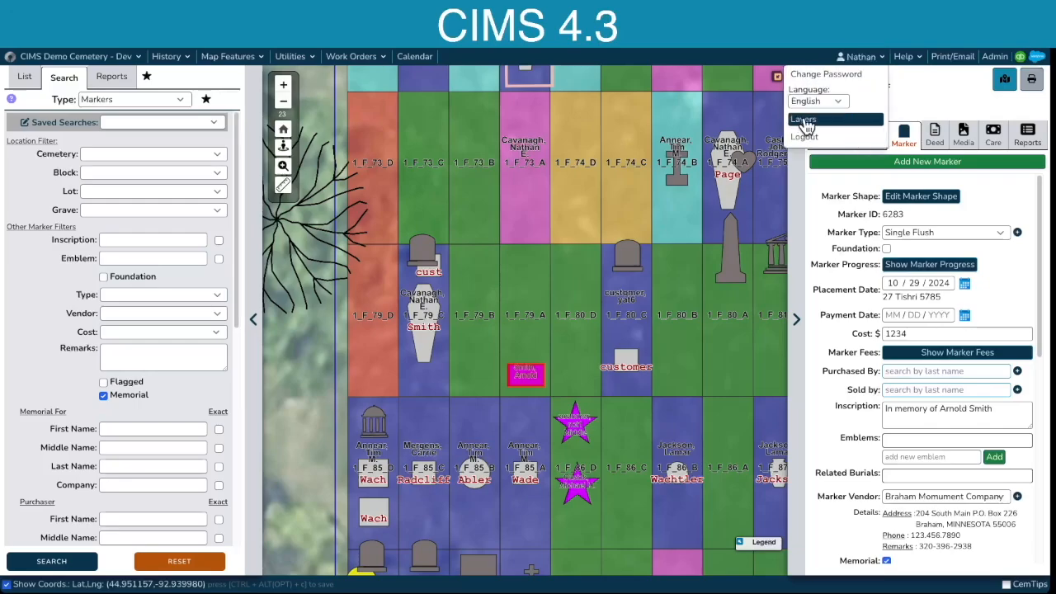
{"action": "left_click", "coordinate": [804, 122]}
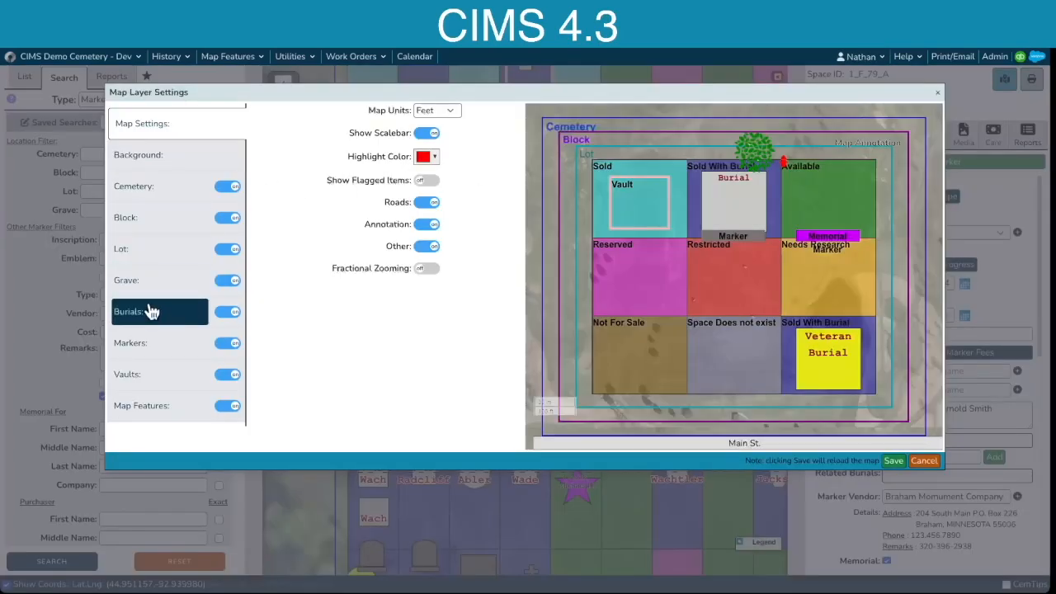
{"action": "left_click", "coordinate": [139, 343]}
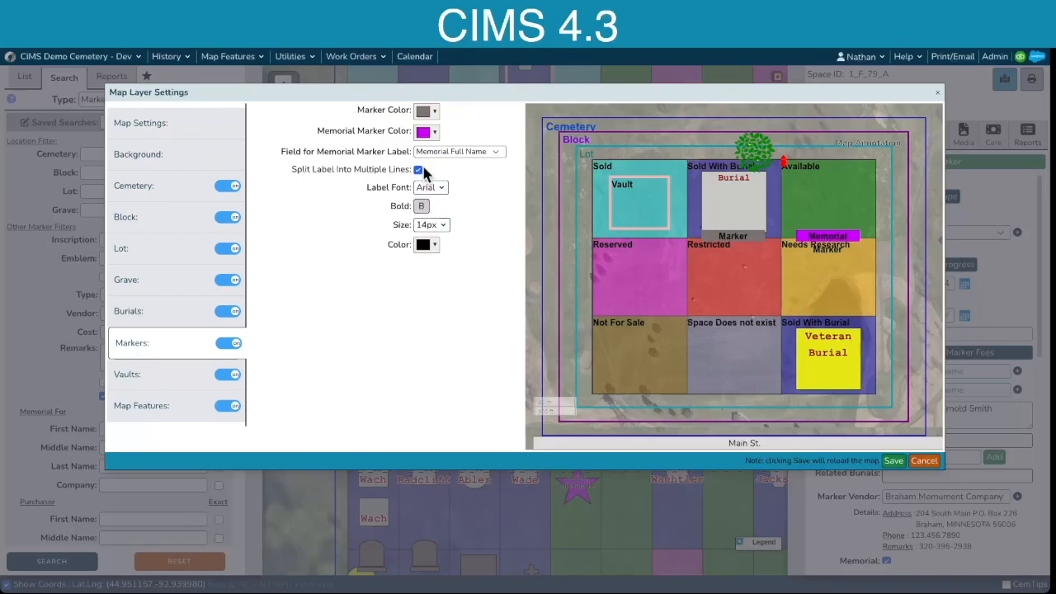
Step: Change the memorial marker color to a pale yellow in the marker layer settings
{"action": "left_click", "coordinate": [432, 133]}
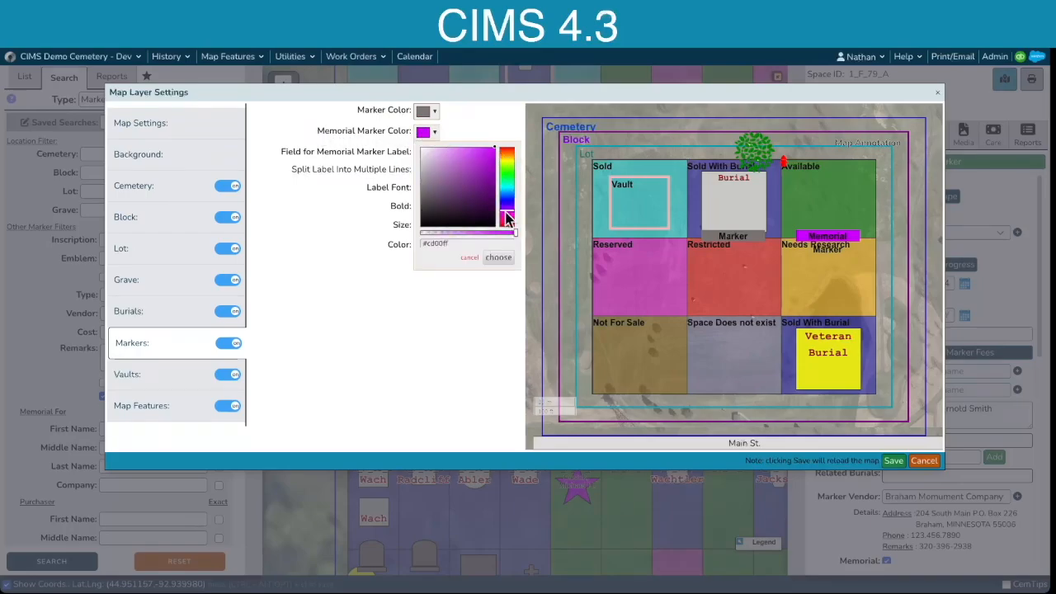
{"action": "left_click_drag", "start_coordinate": [505, 217], "coordinate": [511, 165]}
{"action": "left_click", "coordinate": [454, 156]}
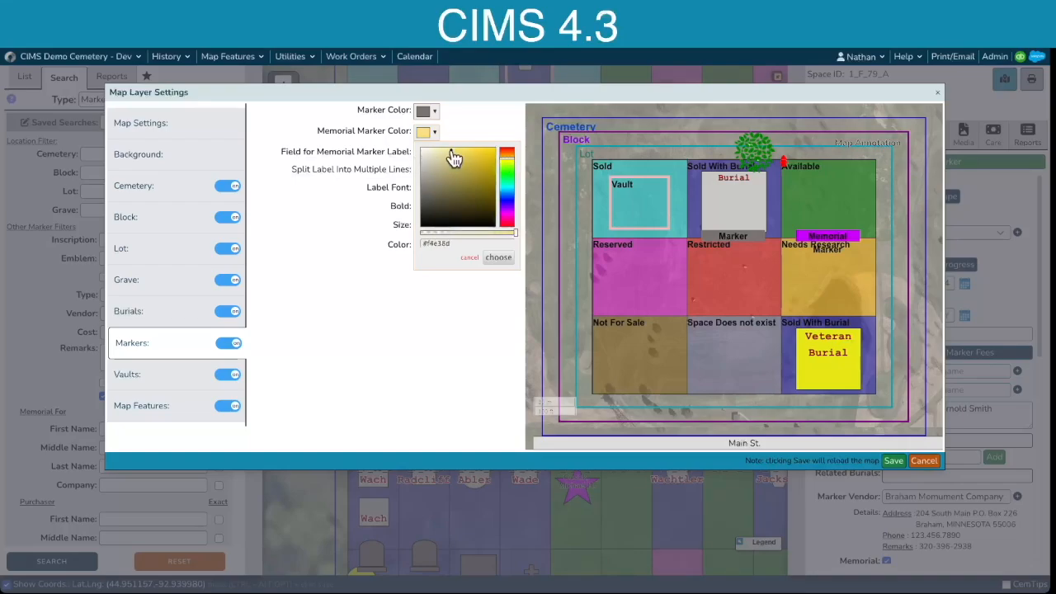
{"action": "left_click_drag", "start_coordinate": [453, 153], "coordinate": [460, 151]}
{"action": "left_click", "coordinate": [498, 258]}
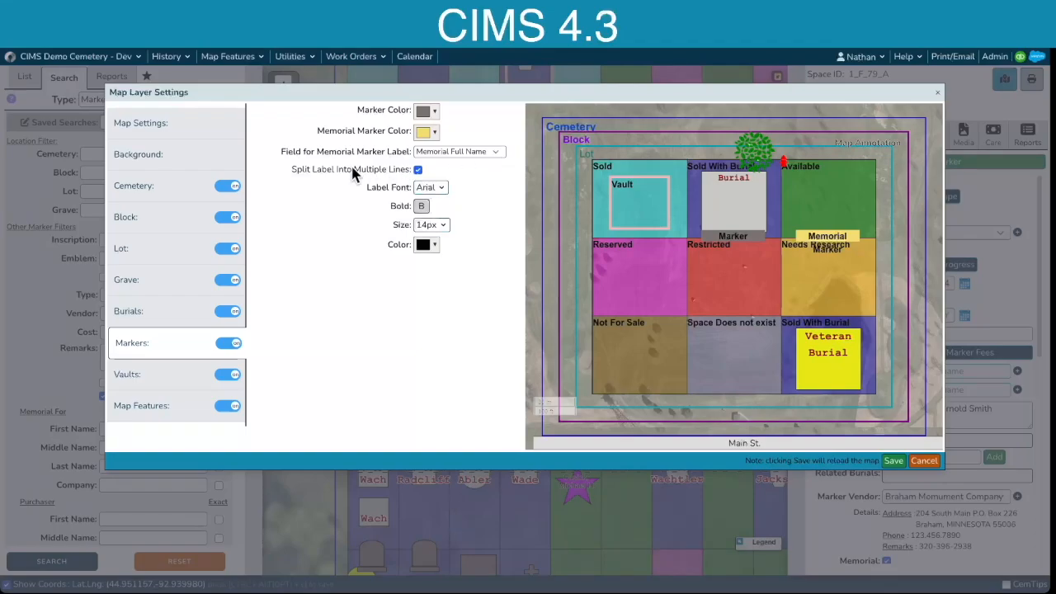
Step: Toggle bold for the marker labels, set their color to a dark brownish grey, and save the map layer settings
{"action": "left_click", "coordinate": [436, 188]}
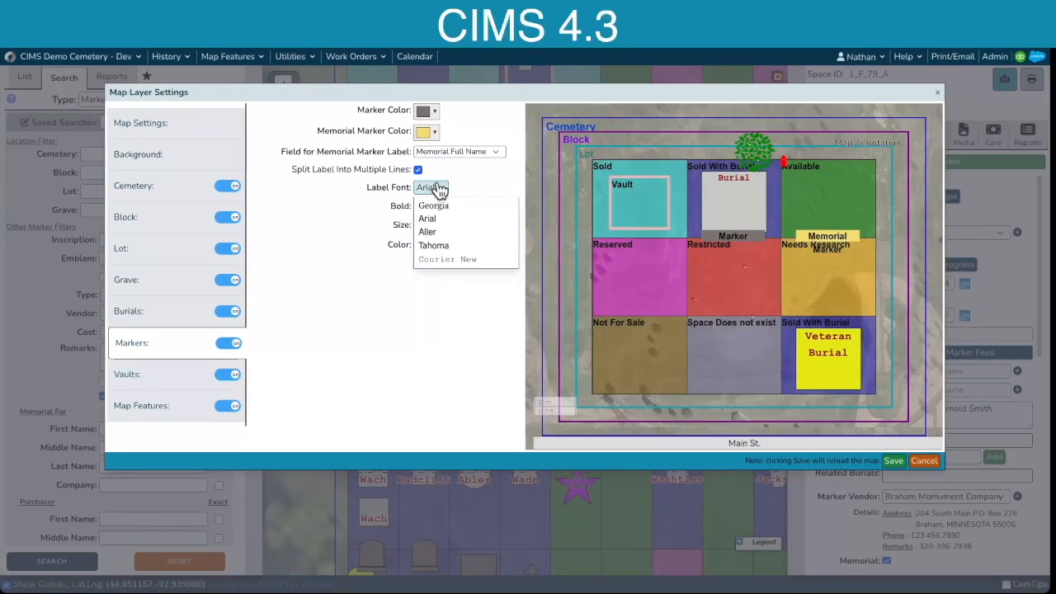
{"action": "left_click", "coordinate": [436, 193]}
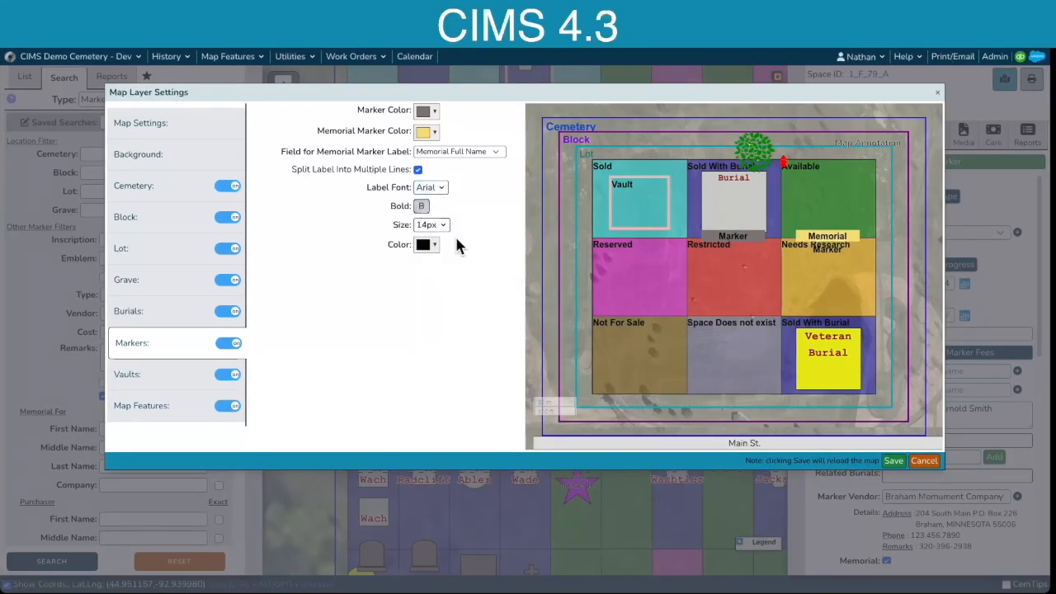
{"action": "left_click", "coordinate": [422, 207]}
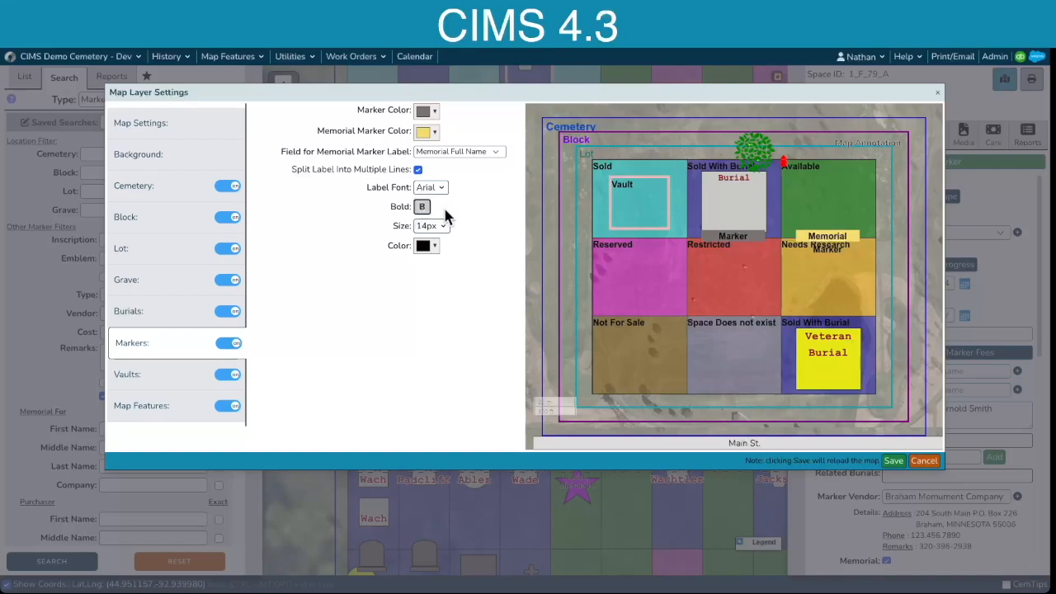
{"action": "left_click", "coordinate": [431, 245]}
{"action": "left_click", "coordinate": [433, 317]}
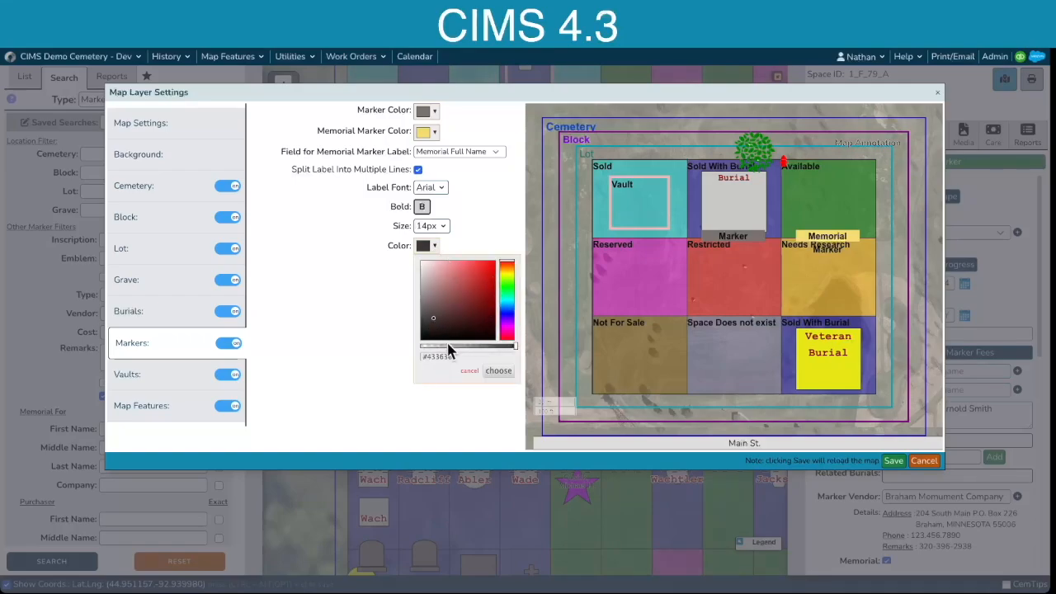
{"action": "left_click", "coordinate": [493, 369]}
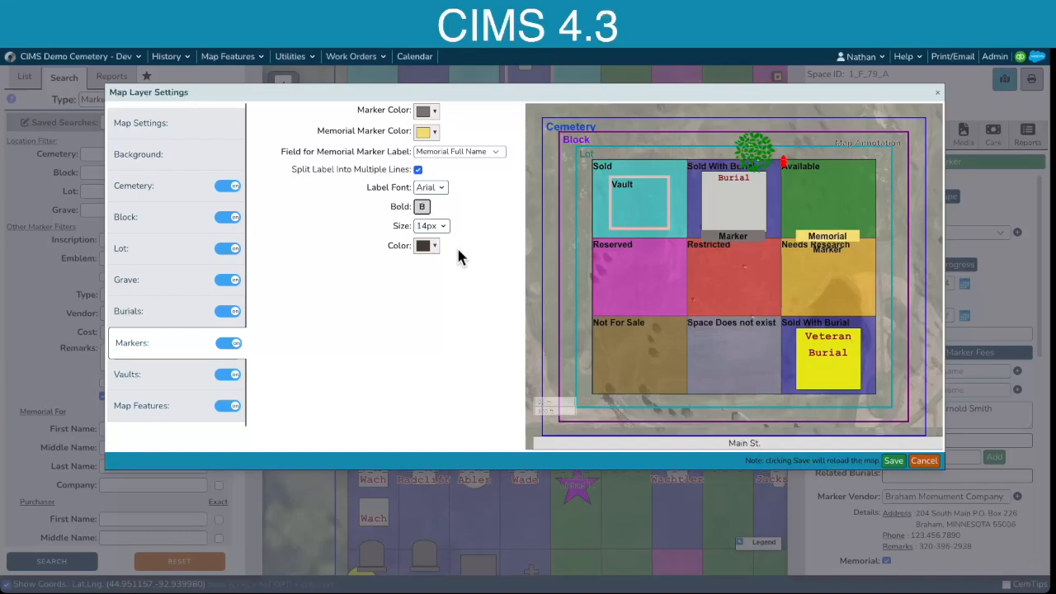
{"action": "left_click", "coordinate": [894, 462]}
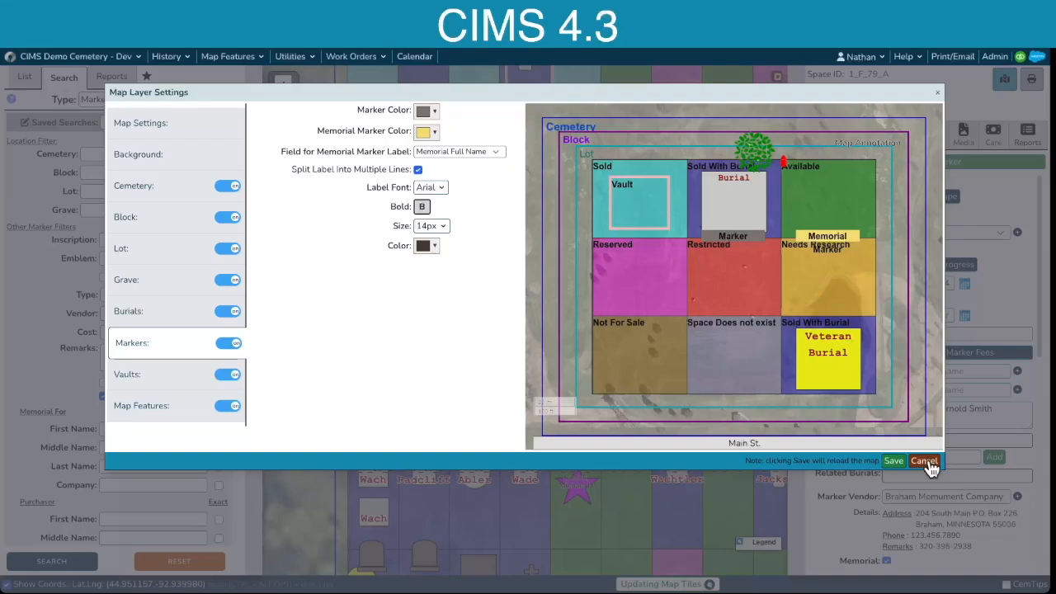
{"action": "left_click", "coordinate": [925, 461]}
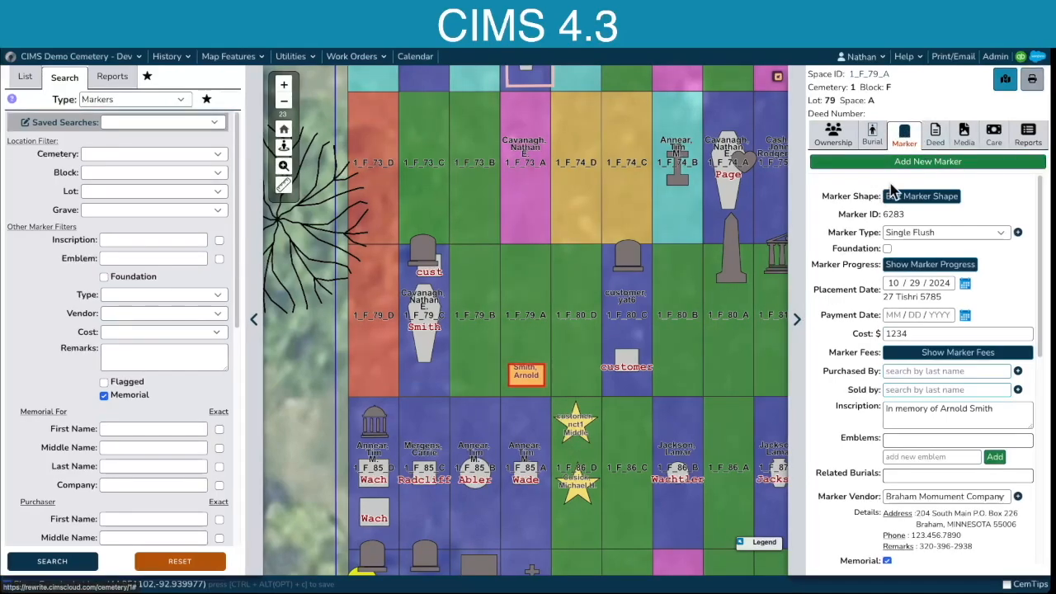
Step: Examine the customer record linked to the selected marker's Memorial For field, and close it without editing
{"action": "scroll", "coordinate": [865, 258], "scroll_direction": "down", "scroll_amount": 2}
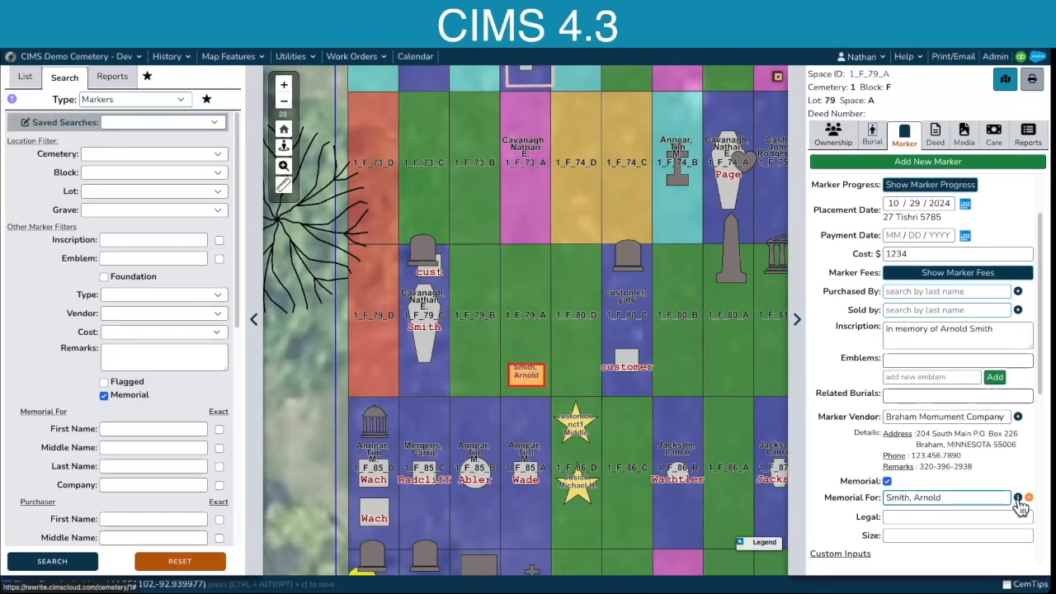
{"action": "left_click", "coordinate": [1018, 498]}
{"action": "scroll", "coordinate": [278, 223], "scroll_direction": "down", "scroll_amount": 5}
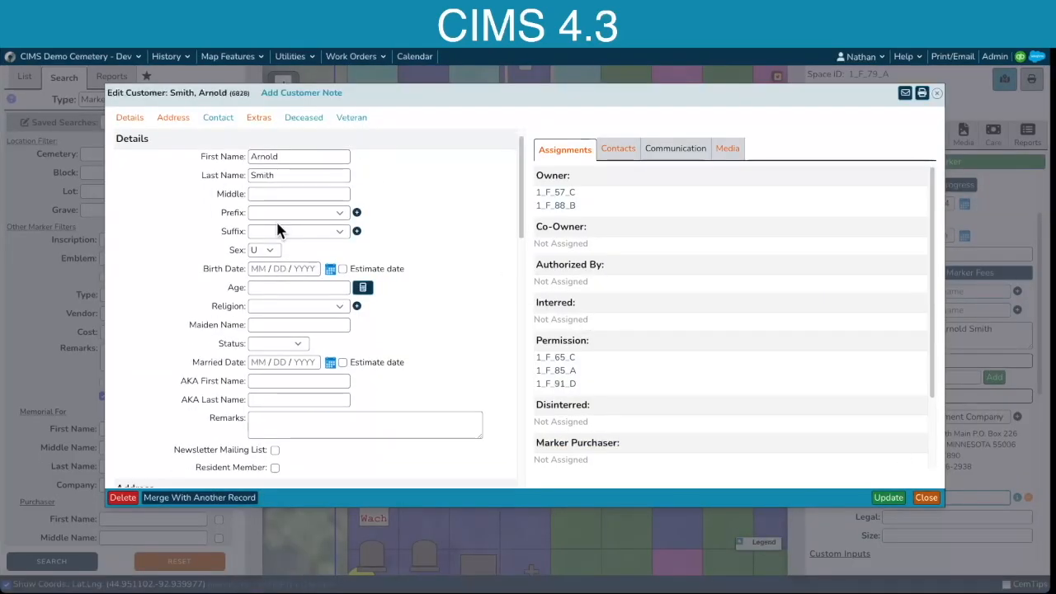
{"action": "scroll", "coordinate": [277, 229], "scroll_direction": "up", "scroll_amount": 5}
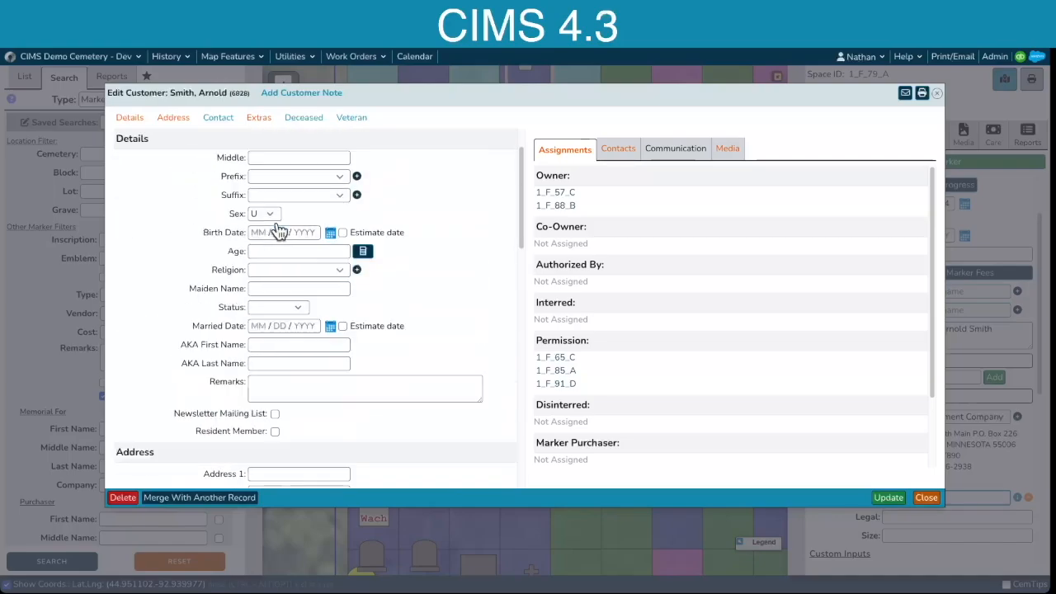
{"action": "left_click", "coordinate": [933, 499]}
{"action": "scroll", "coordinate": [833, 408], "scroll_direction": "up", "scroll_amount": 1}
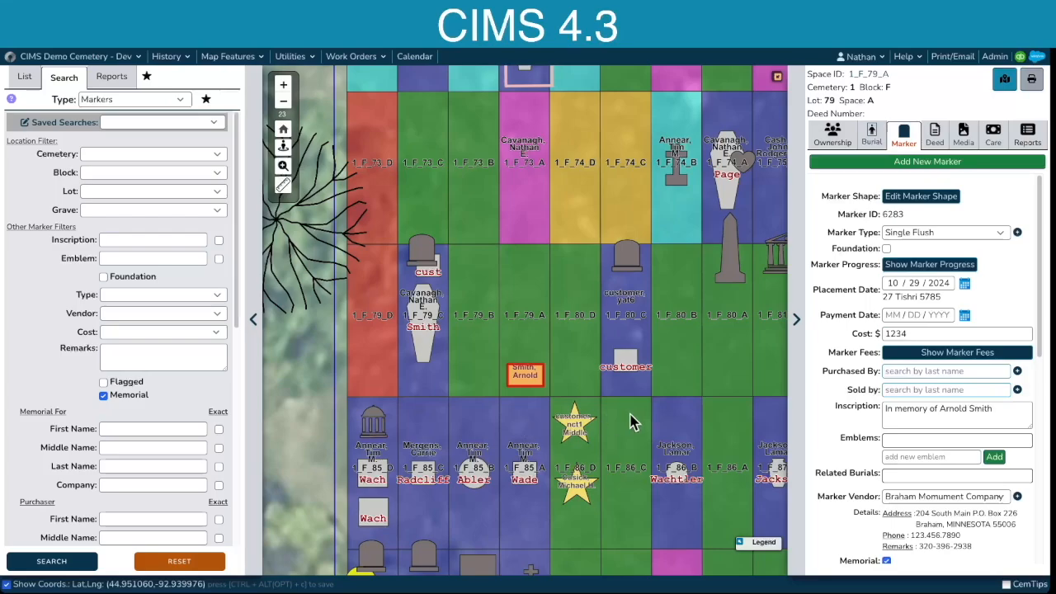
Step: Select space 1_F_86_B on the map and start creating a new marker for it
{"action": "left_click", "coordinate": [688, 424]}
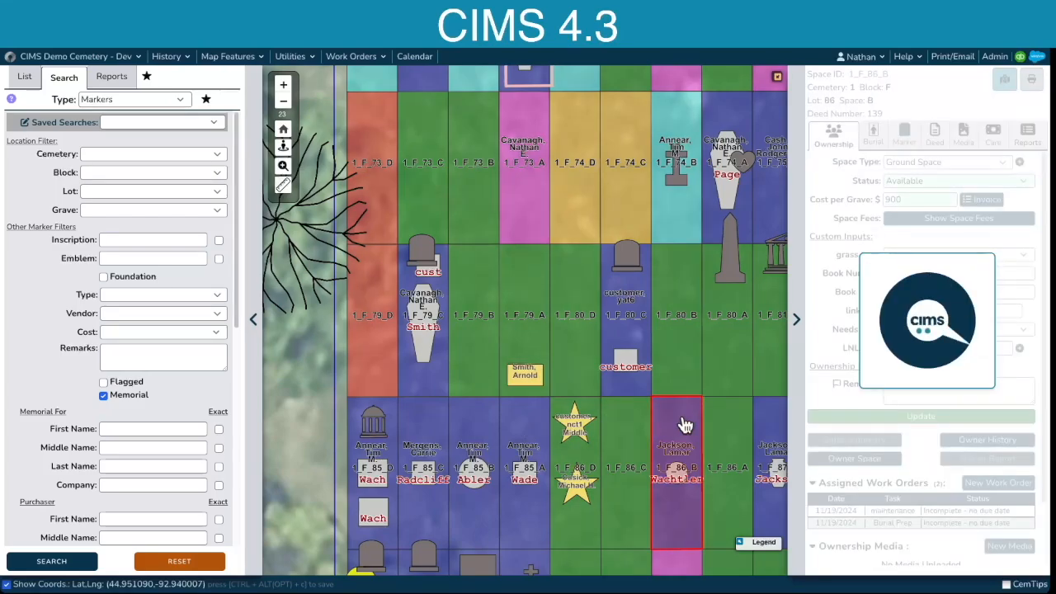
{"action": "left_click", "coordinate": [906, 144]}
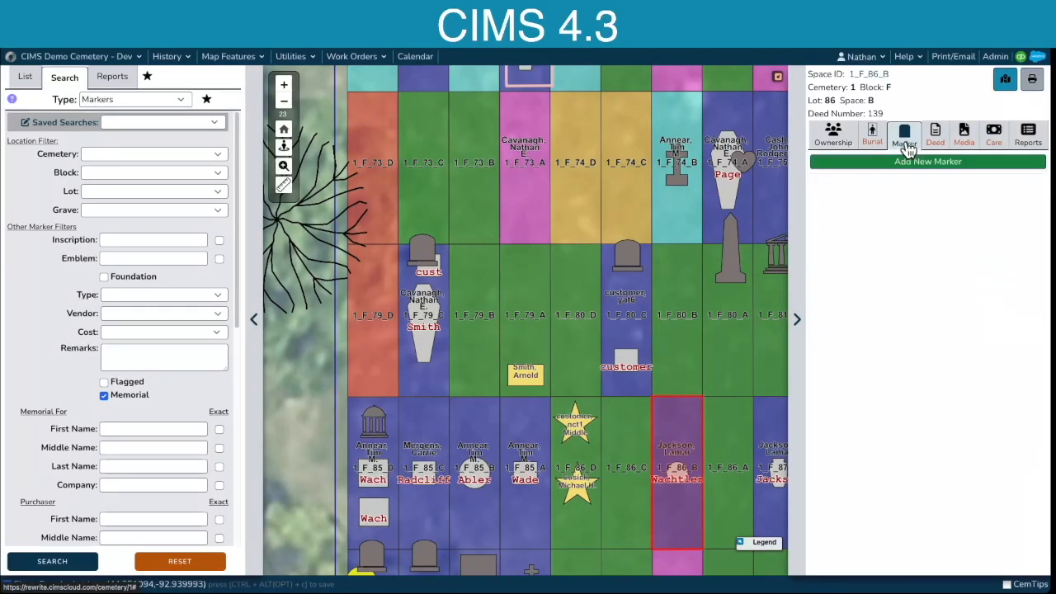
{"action": "left_click", "coordinate": [913, 164]}
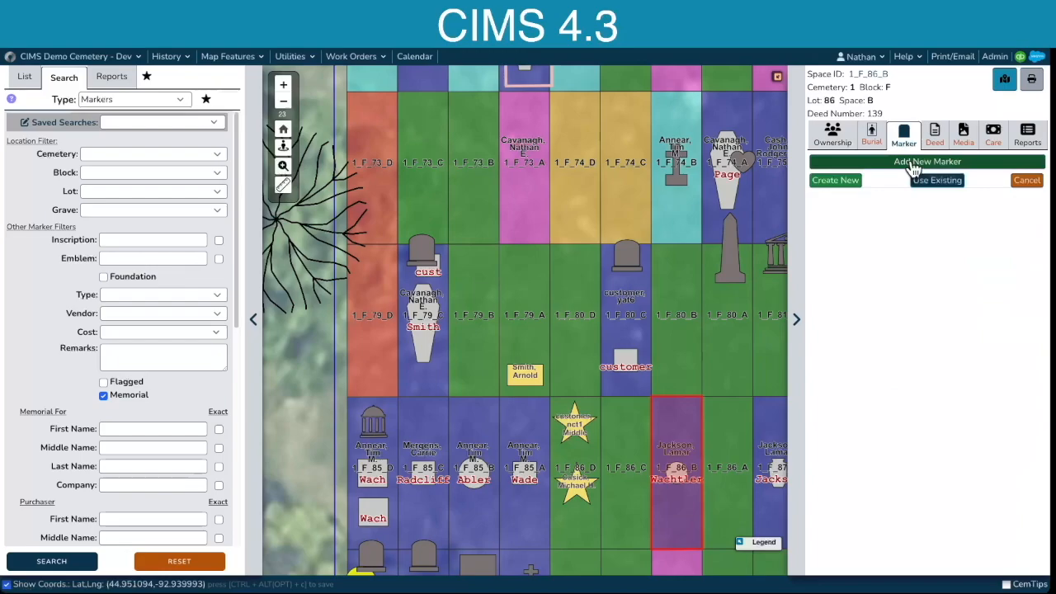
{"action": "left_click", "coordinate": [836, 182]}
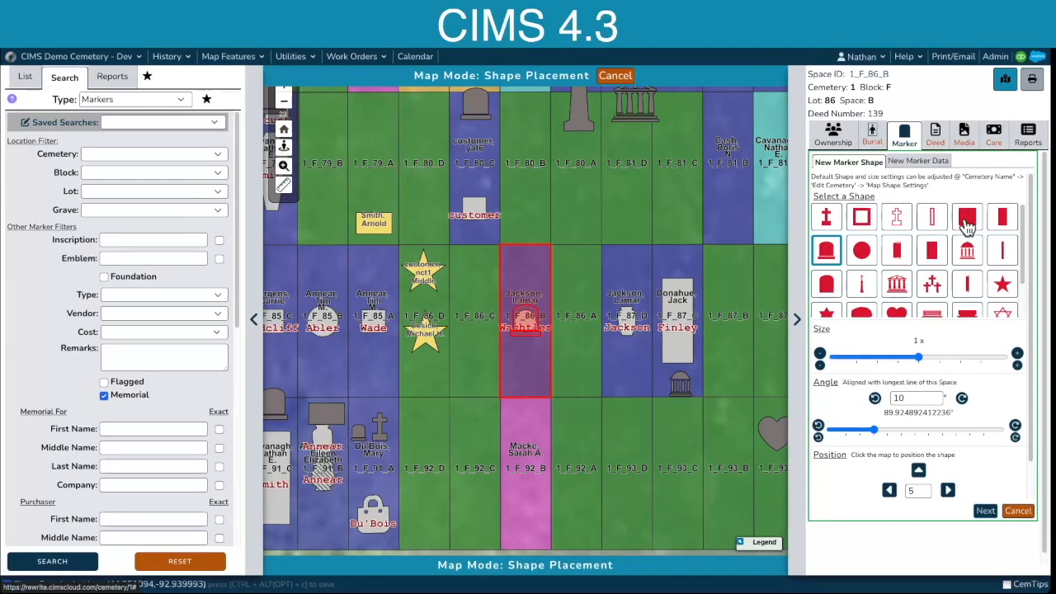
Step: Pick the obelisk shape at 0.71x size, place it near the upper end of space 1_F_86_B, and continue to the marker data
{"action": "scroll", "coordinate": [967, 227], "scroll_direction": "down", "scroll_amount": 1}
{"action": "scroll", "coordinate": [967, 227], "scroll_direction": "down", "scroll_amount": 1}
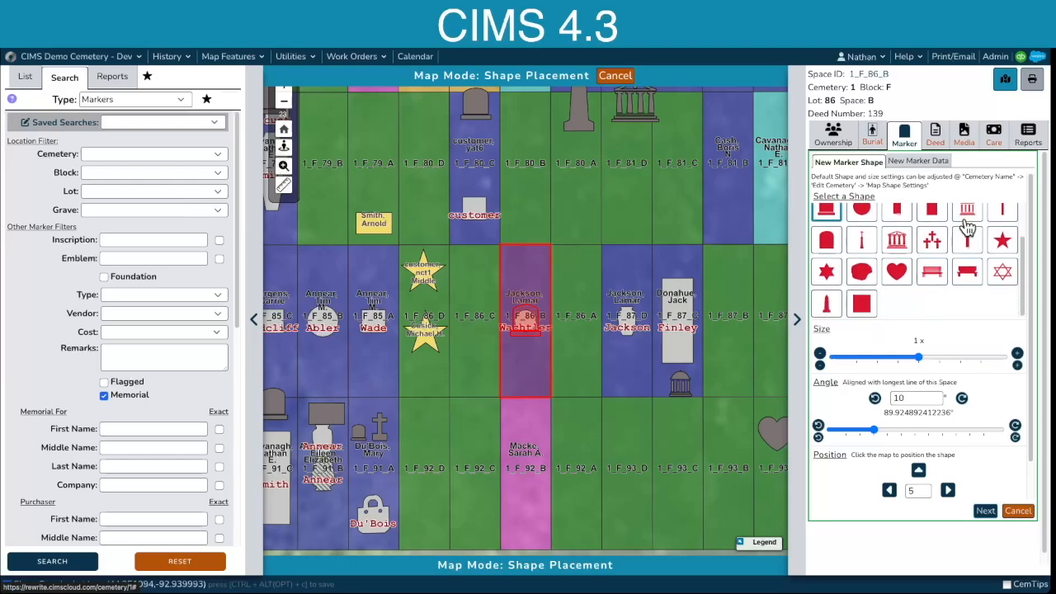
{"action": "left_click", "coordinate": [828, 305]}
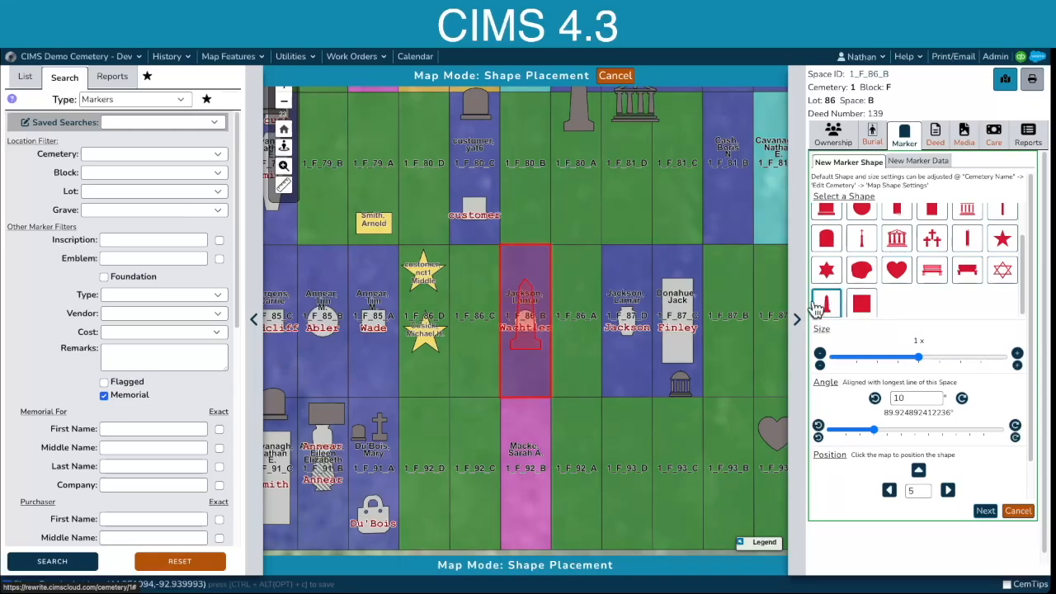
{"action": "left_click_drag", "start_coordinate": [919, 358], "coordinate": [899, 358]}
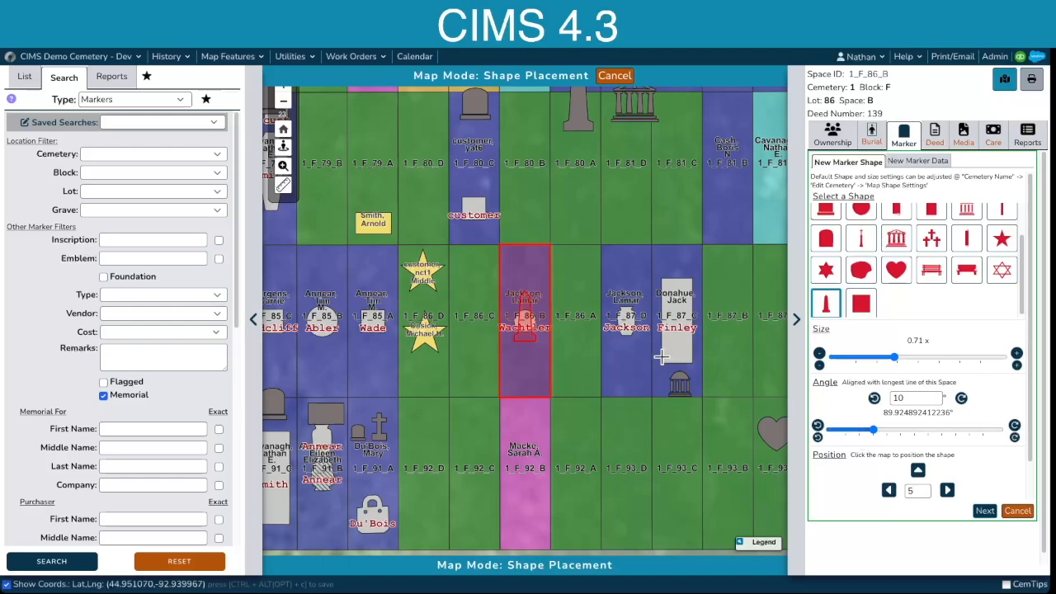
{"action": "left_click", "coordinate": [528, 283]}
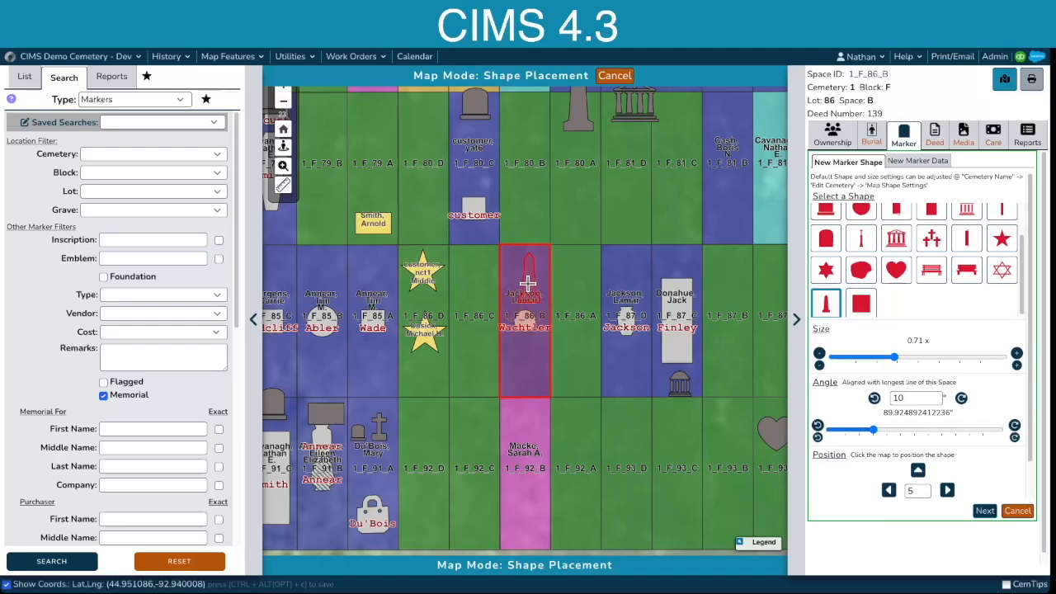
{"action": "left_click", "coordinate": [985, 512]}
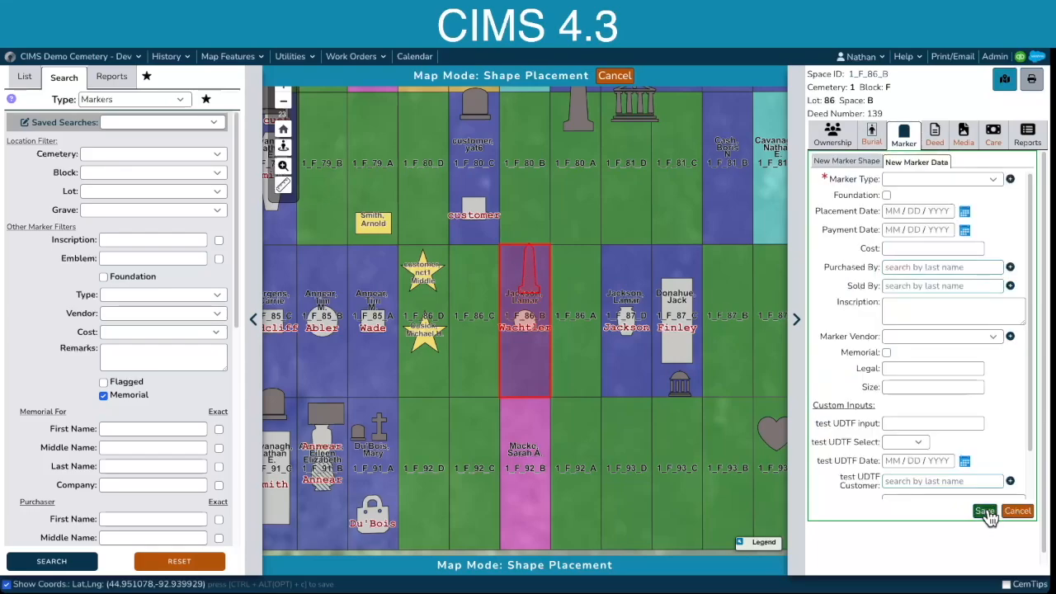
Step: Check the available marker types and add a new marker type option named Obelix
{"action": "left_click", "coordinate": [992, 180]}
{"action": "scroll", "coordinate": [973, 213], "scroll_direction": "down", "scroll_amount": 5}
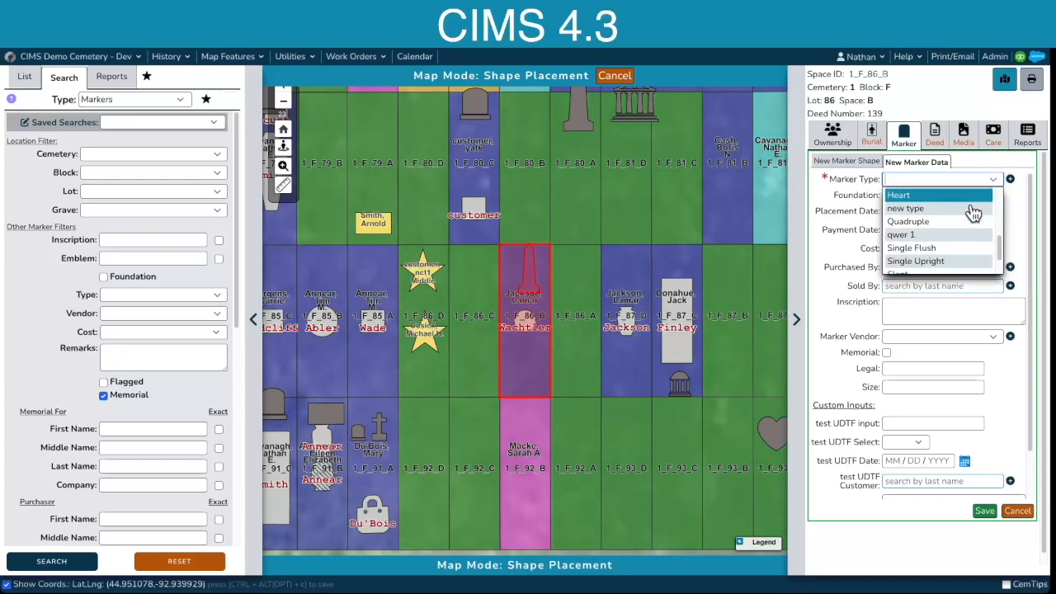
{"action": "scroll", "coordinate": [973, 214], "scroll_direction": "down", "scroll_amount": 2}
{"action": "scroll", "coordinate": [973, 213], "scroll_direction": "up", "scroll_amount": 2}
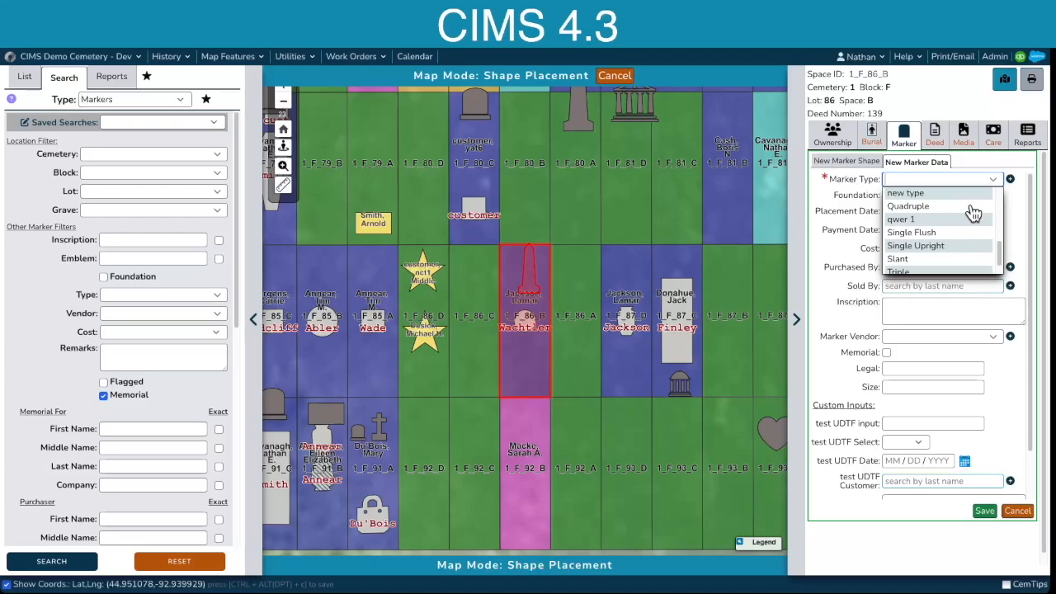
{"action": "scroll", "coordinate": [974, 214], "scroll_direction": "down", "scroll_amount": 2}
{"action": "scroll", "coordinate": [974, 214], "scroll_direction": "up", "scroll_amount": 4}
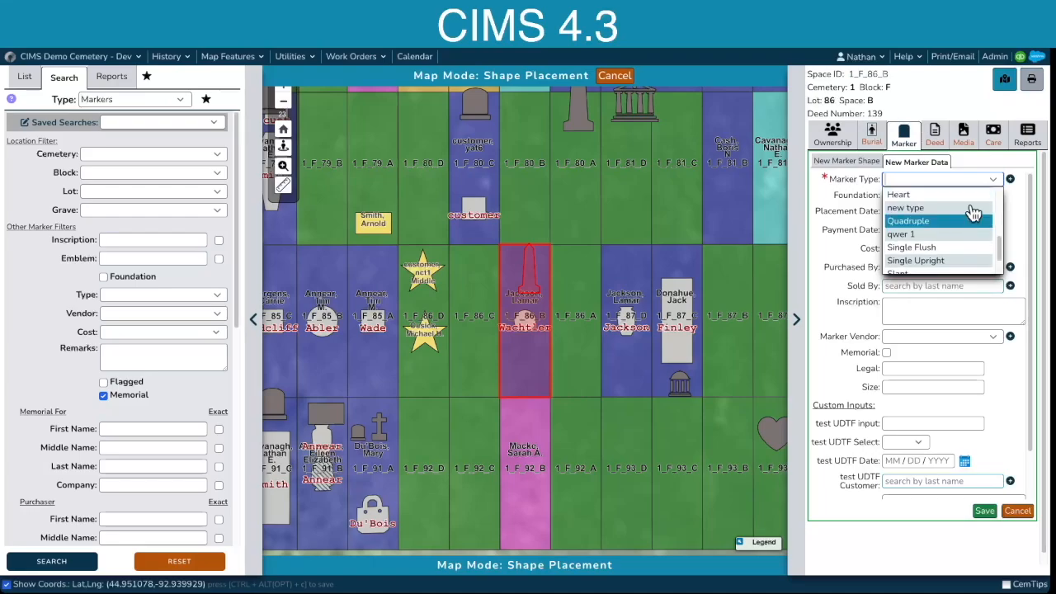
{"action": "scroll", "coordinate": [973, 213], "scroll_direction": "up", "scroll_amount": 3}
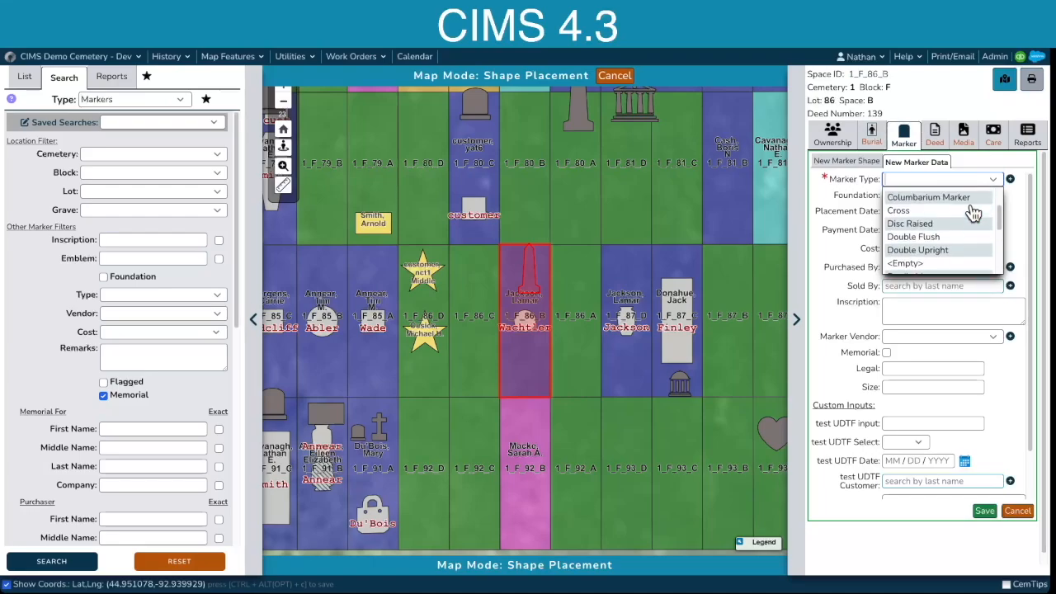
{"action": "left_click", "coordinate": [1010, 179]}
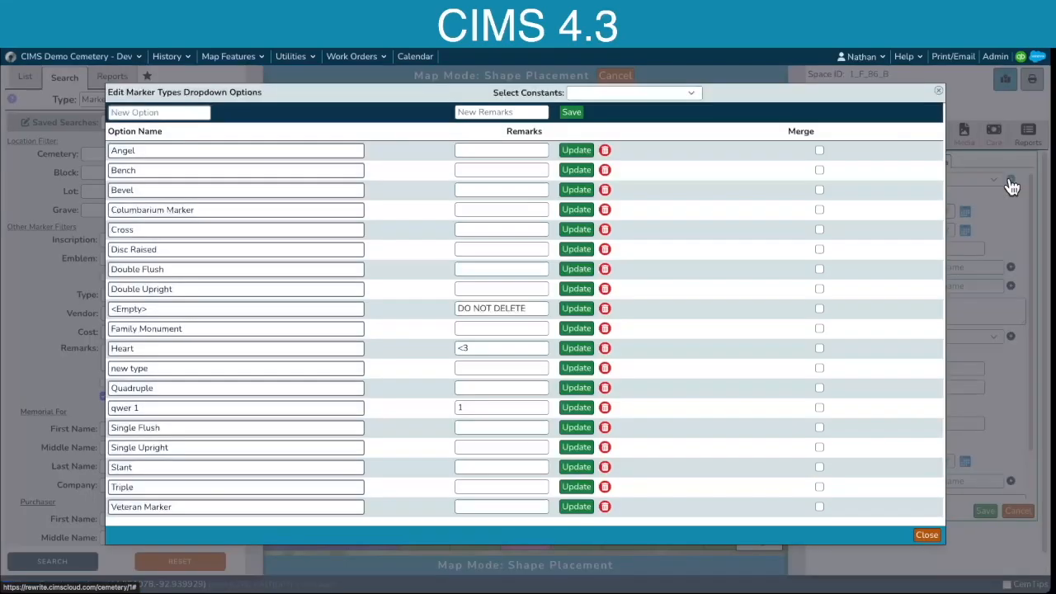
{"action": "left_click", "coordinate": [132, 112]}
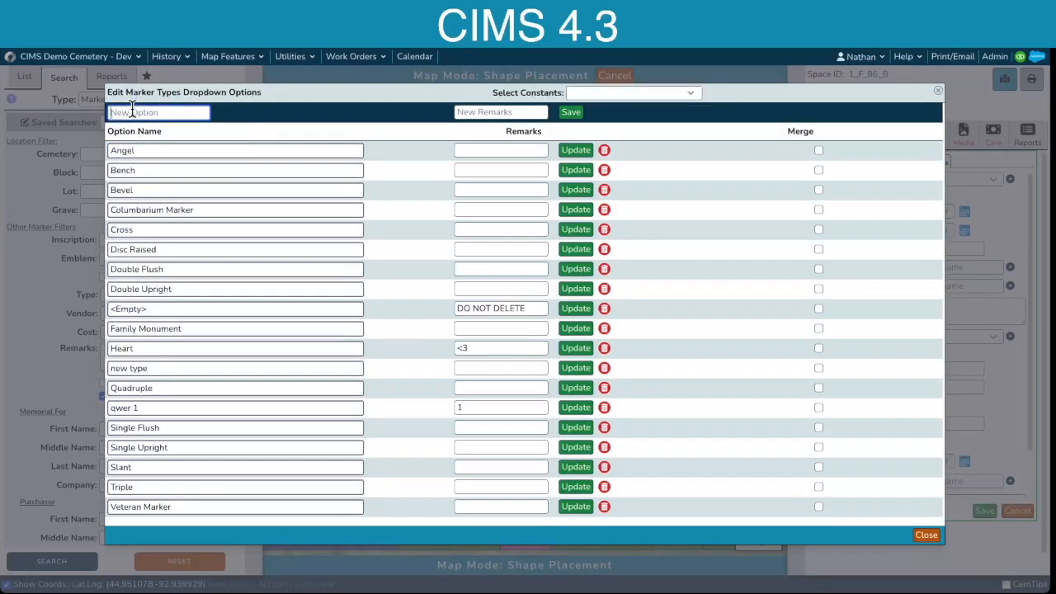
{"action": "type", "text": "Obelix"}
{"action": "left_click", "coordinate": [572, 112]}
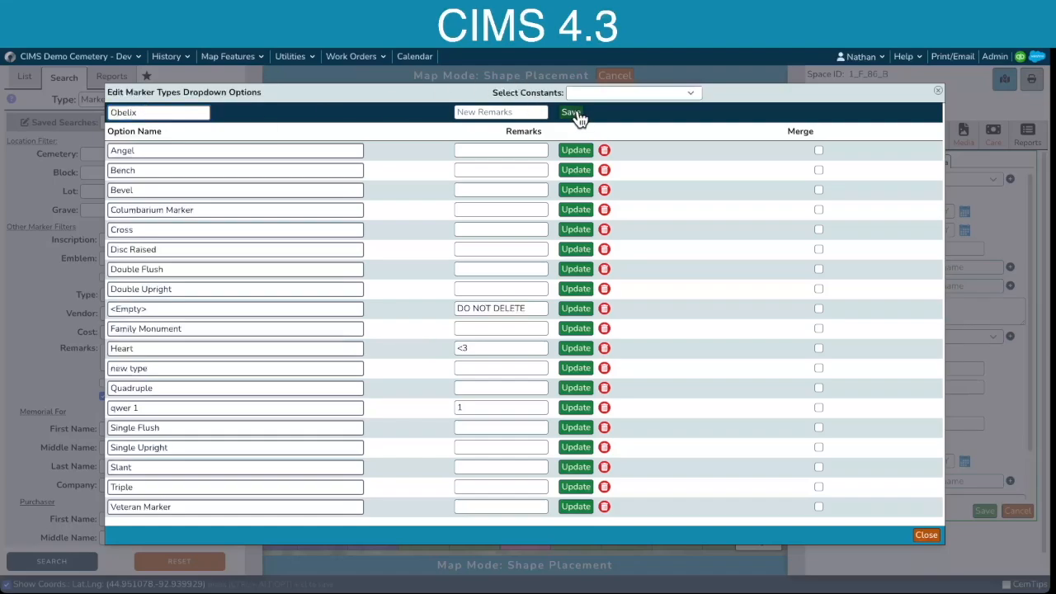
{"action": "left_click", "coordinate": [922, 547]}
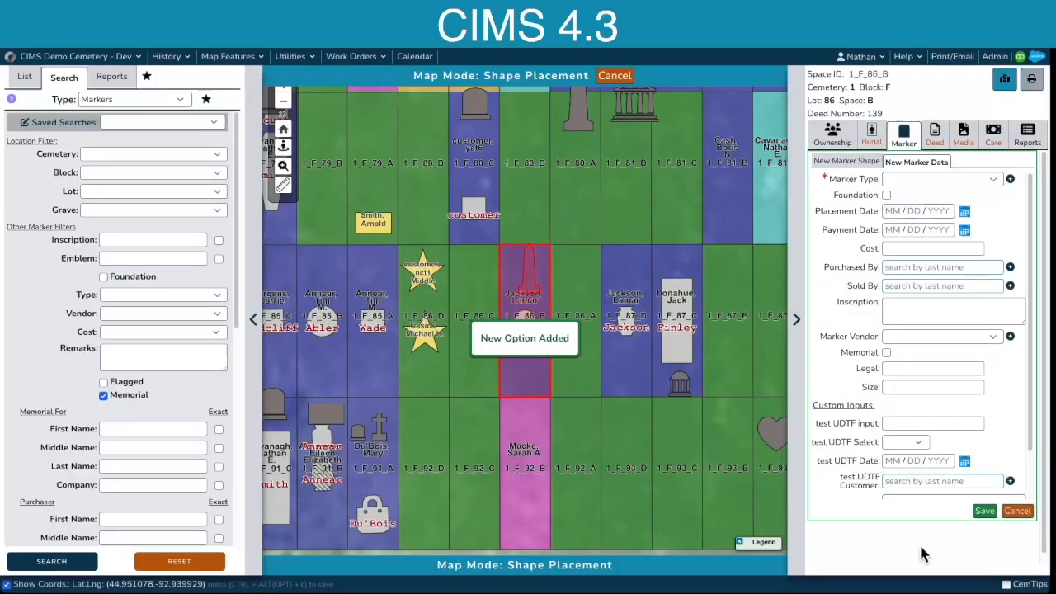
Step: Set the new marker's type to Obelix and enable its Foundation option
{"action": "left_click", "coordinate": [992, 180]}
{"action": "scroll", "coordinate": [976, 217], "scroll_direction": "down", "scroll_amount": 8}
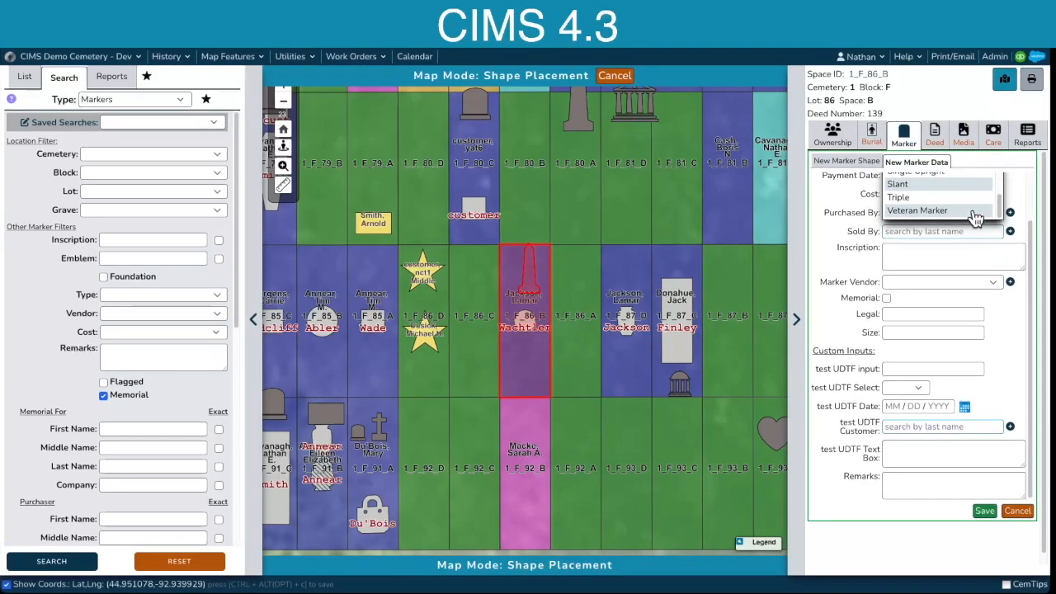
{"action": "scroll", "coordinate": [976, 217], "scroll_direction": "up", "scroll_amount": 1}
{"action": "scroll", "coordinate": [975, 220], "scroll_direction": "up", "scroll_amount": 2}
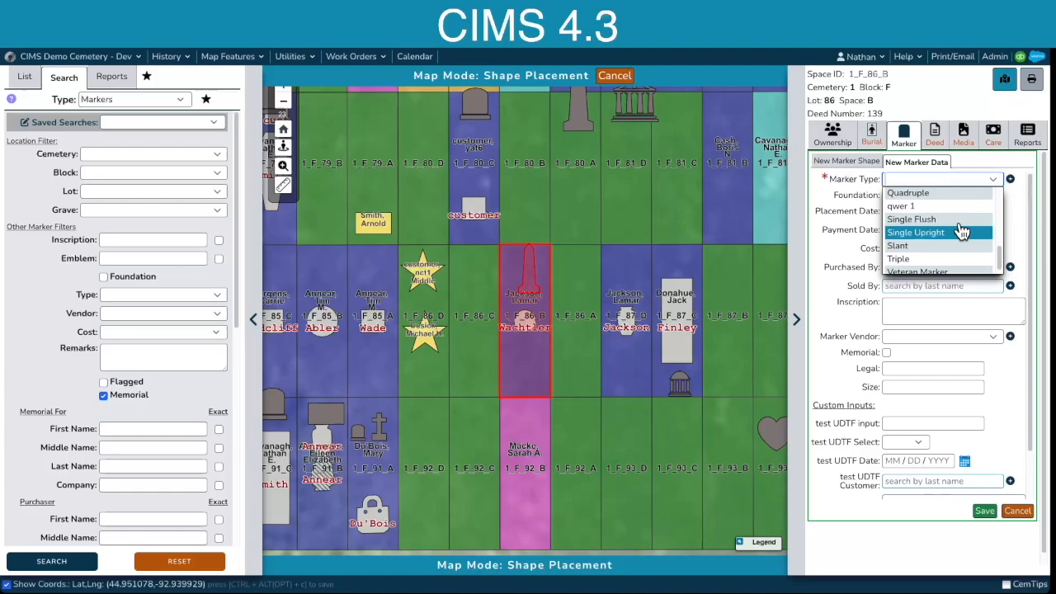
{"action": "left_click", "coordinate": [963, 210]}
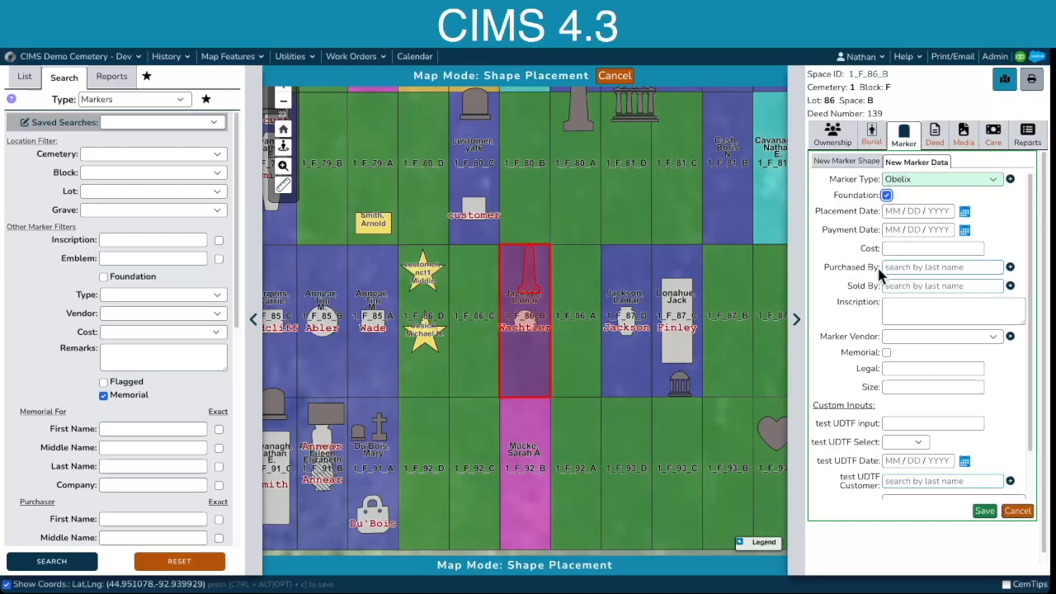
Step: Enter the inscription "In memory of" and set the marker vendor to Katzman Monument Company
{"action": "left_click", "coordinate": [902, 310]}
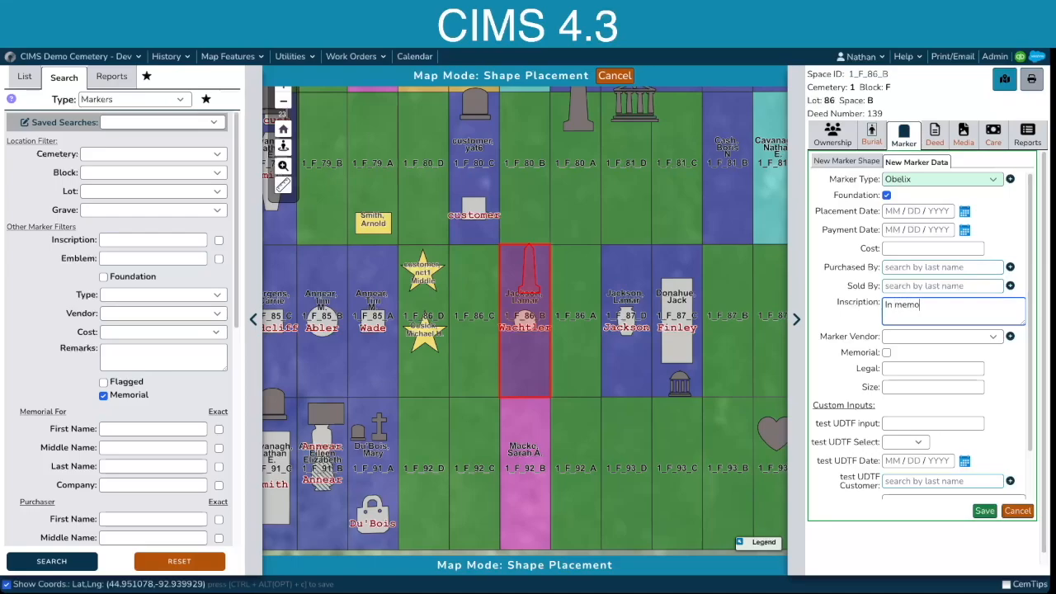
{"action": "left_click", "coordinate": [928, 337]}
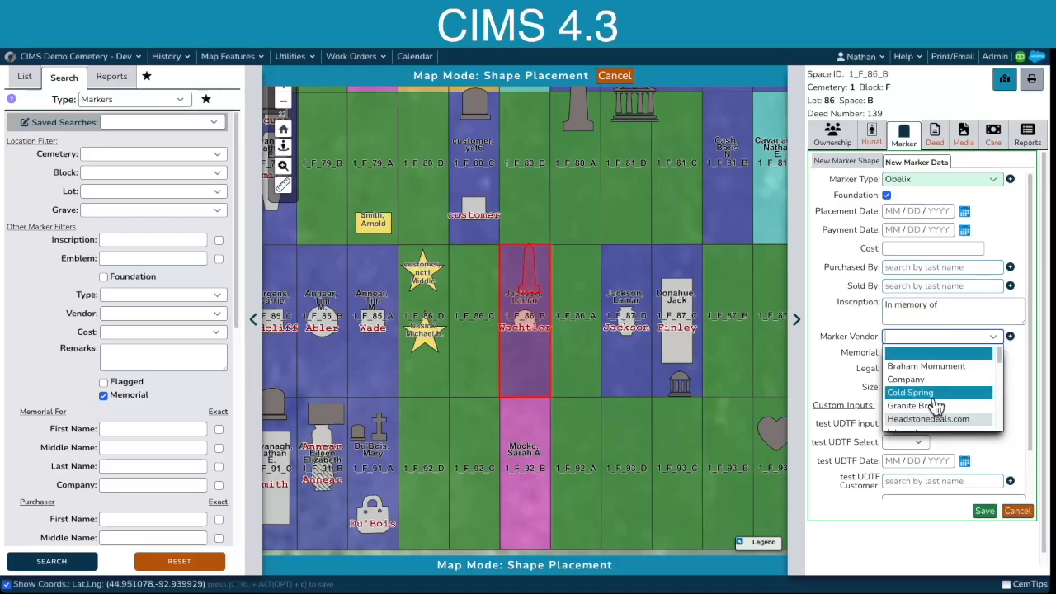
{"action": "scroll", "coordinate": [933, 405], "scroll_direction": "down", "scroll_amount": 2}
{"action": "left_click", "coordinate": [934, 402]}
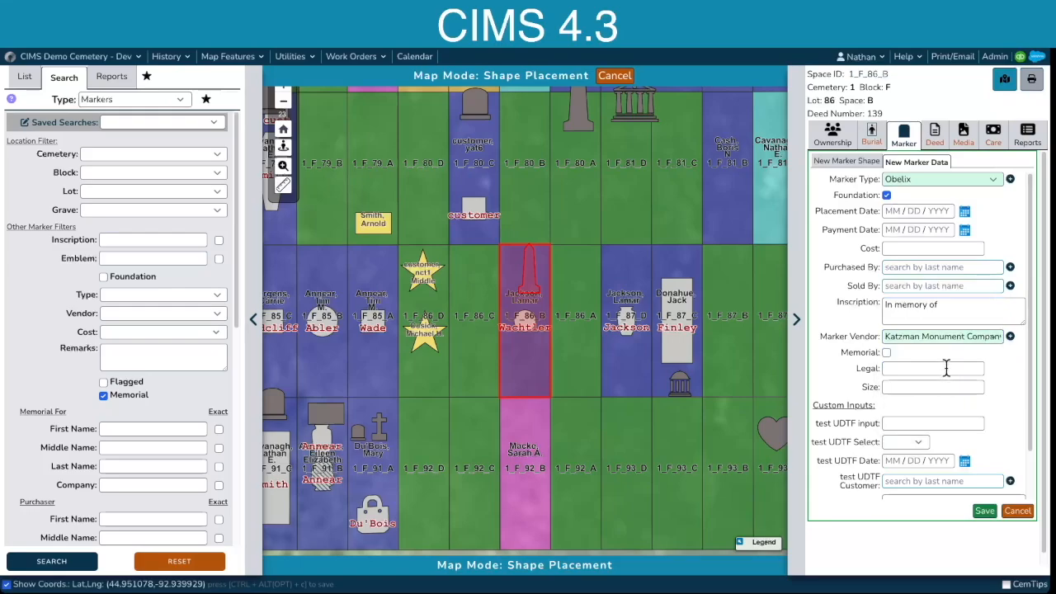
Step: Flag the marker as a memorial, assign the honored person found by last name as Memorial For, and save the marker
{"action": "left_click_drag", "start_coordinate": [842, 353], "coordinate": [879, 357]}
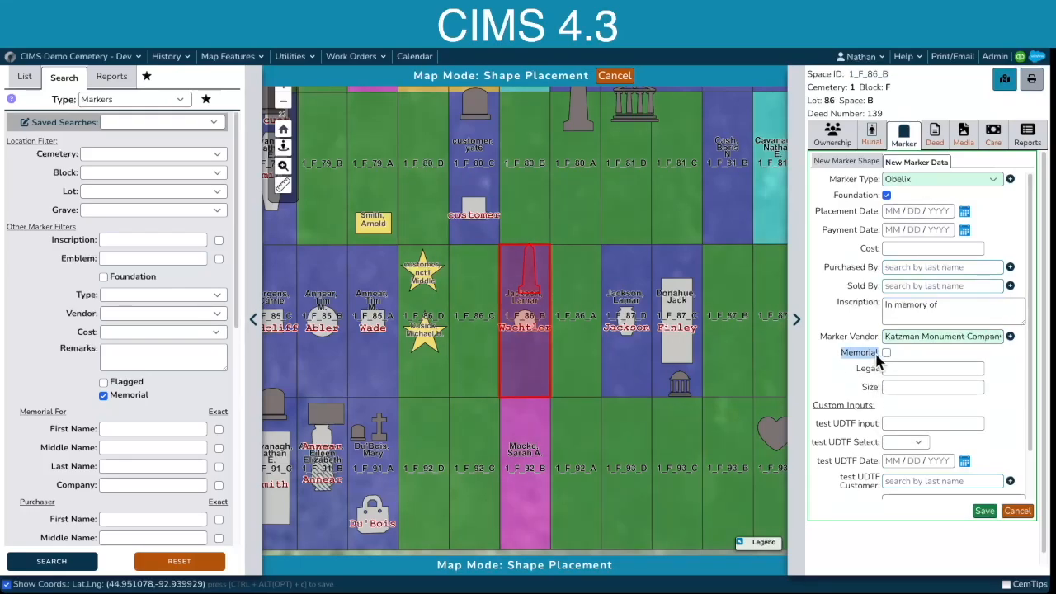
{"action": "left_click", "coordinate": [887, 353]}
{"action": "left_click_drag", "start_coordinate": [821, 372], "coordinate": [864, 370]}
{"action": "left_click", "coordinate": [901, 368]}
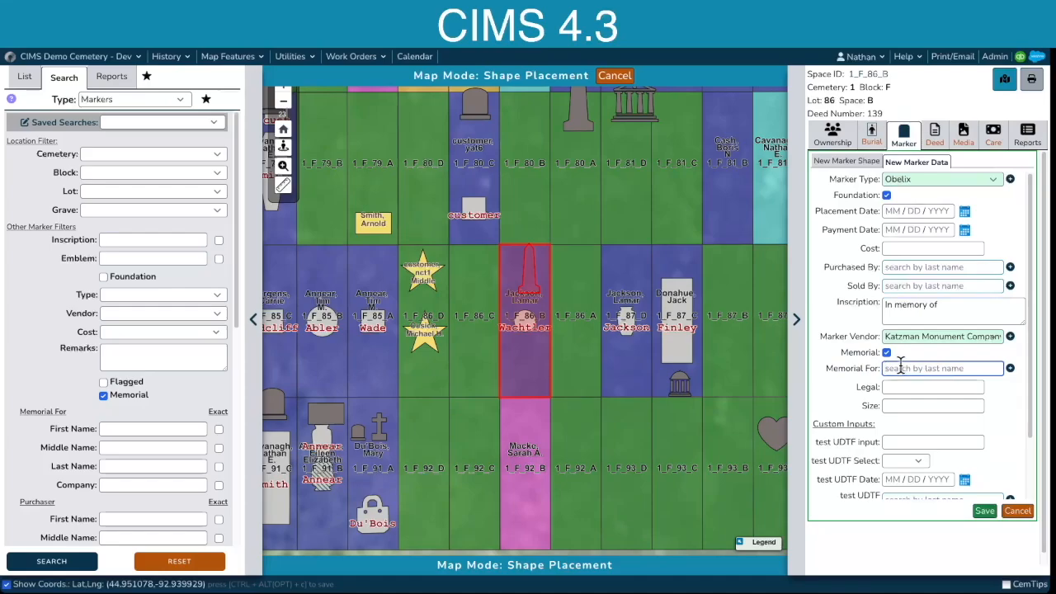
{"action": "type", "text": "a"}
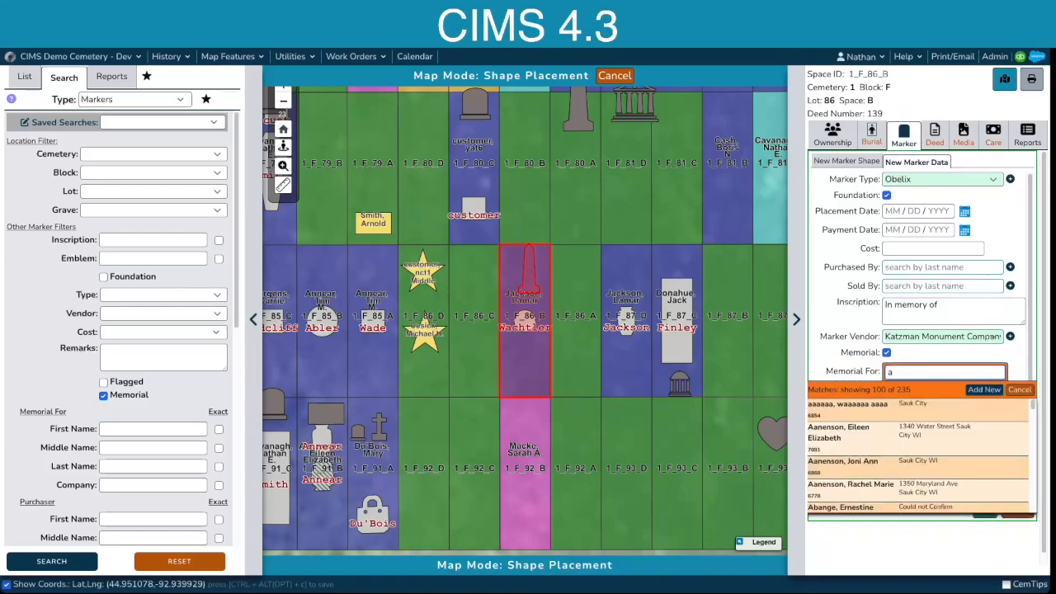
{"action": "type", "text": "nnea"}
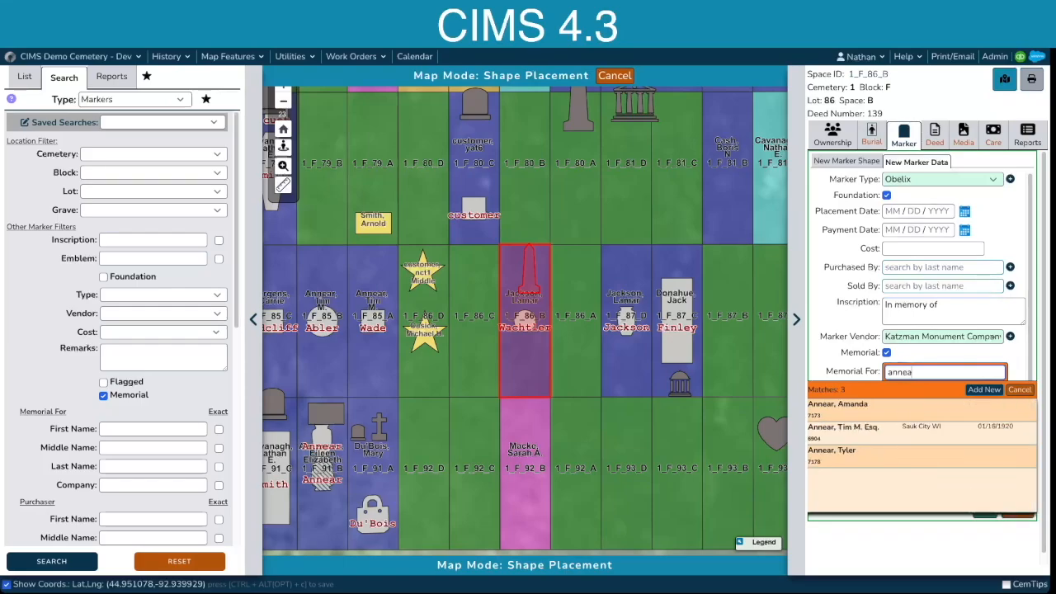
{"action": "left_click", "coordinate": [867, 431]}
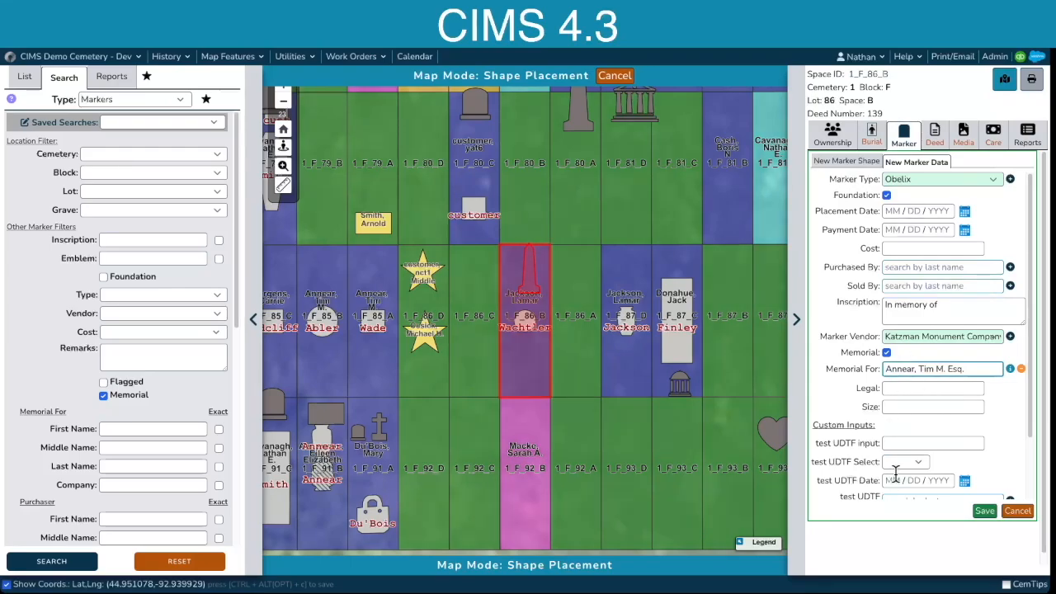
{"action": "scroll", "coordinate": [893, 472], "scroll_direction": "down", "scroll_amount": 1}
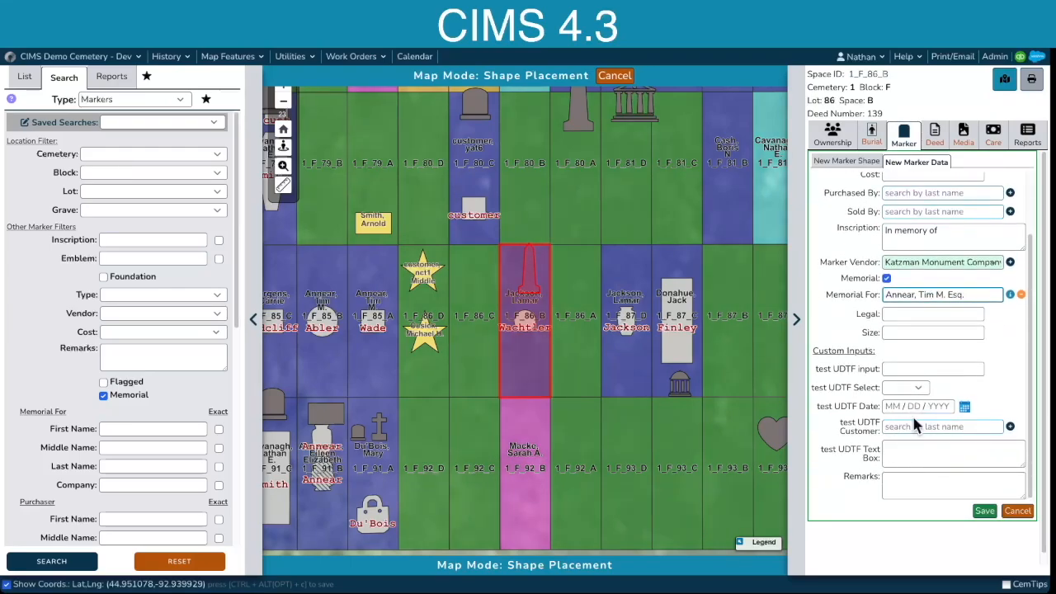
{"action": "left_click", "coordinate": [985, 512]}
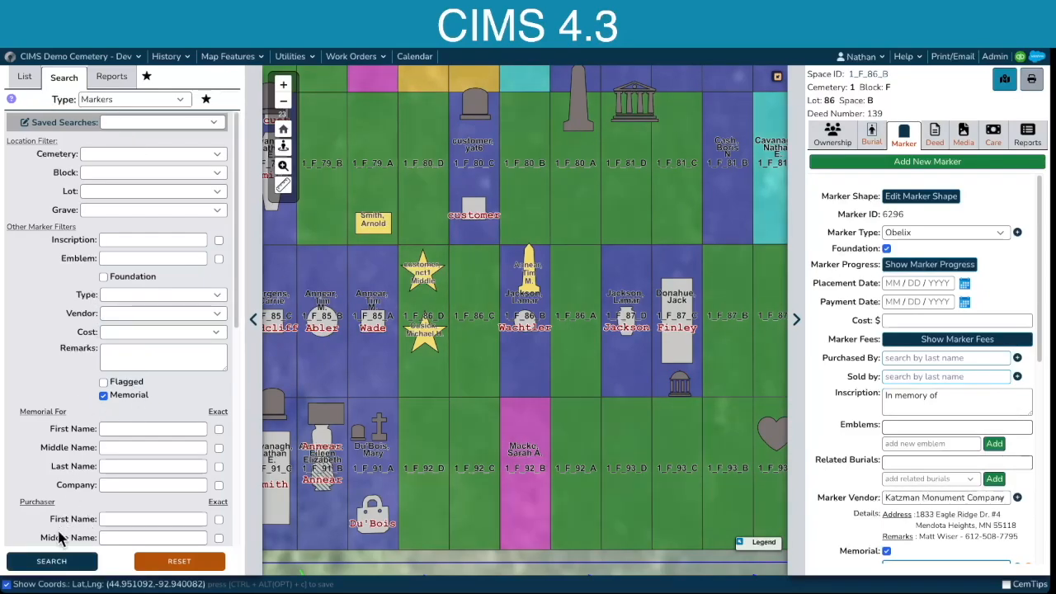
Step: Search for all memorial markers, check the results list, and close it
{"action": "left_click", "coordinate": [52, 562]}
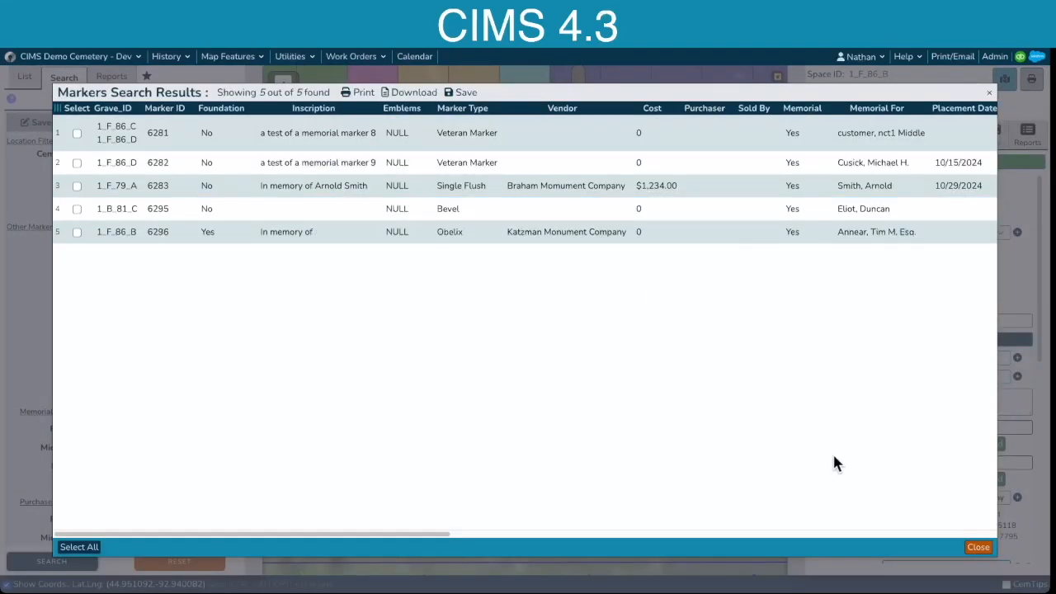
{"action": "left_click", "coordinate": [977, 548]}
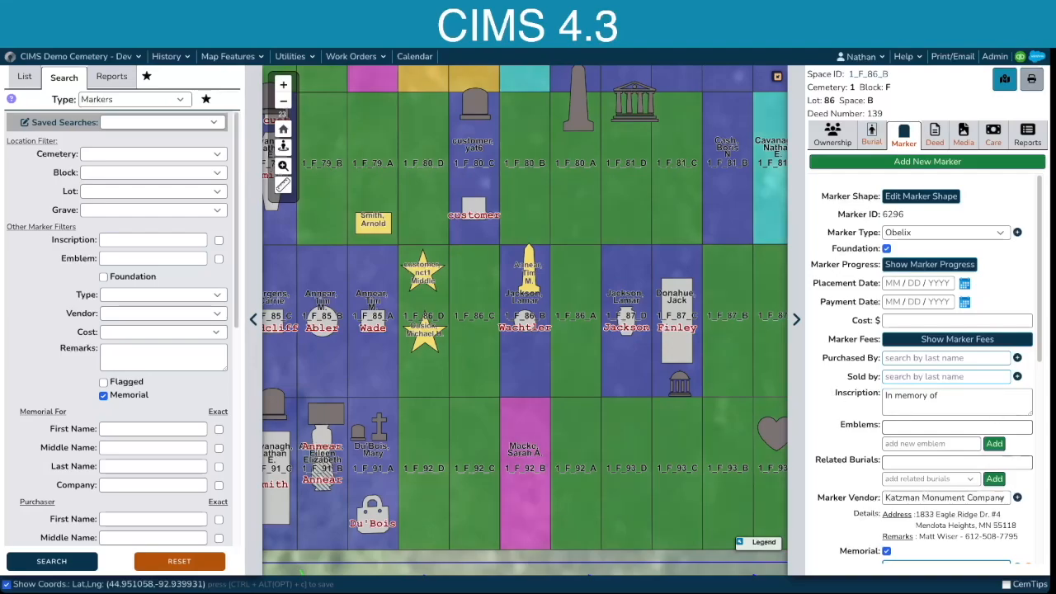
Step: Collapse both side panels and return the map to the full cemetery view
{"action": "left_click", "coordinate": [796, 320]}
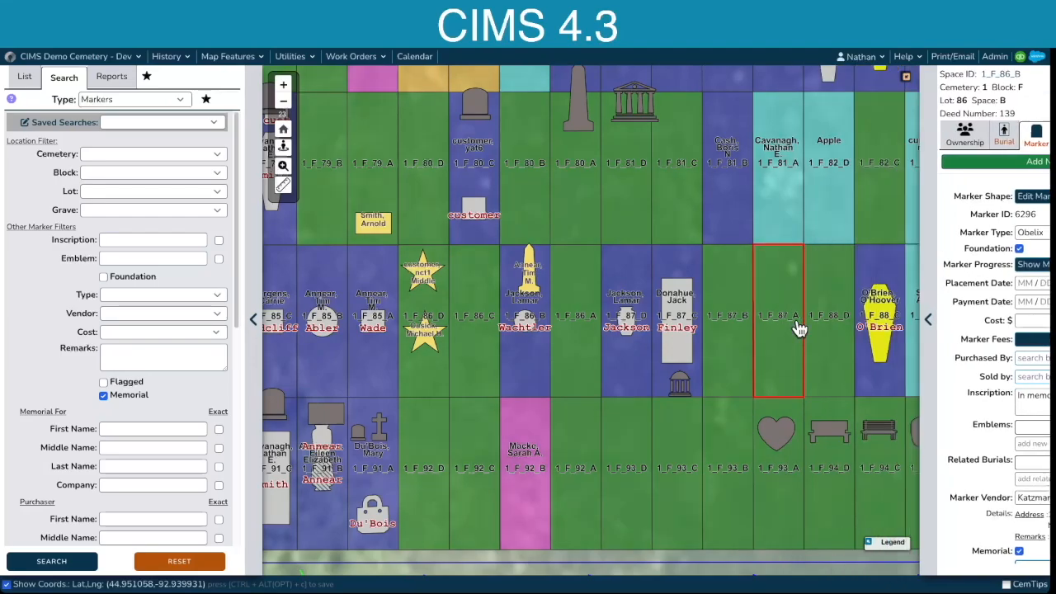
{"action": "left_click", "coordinate": [254, 317]}
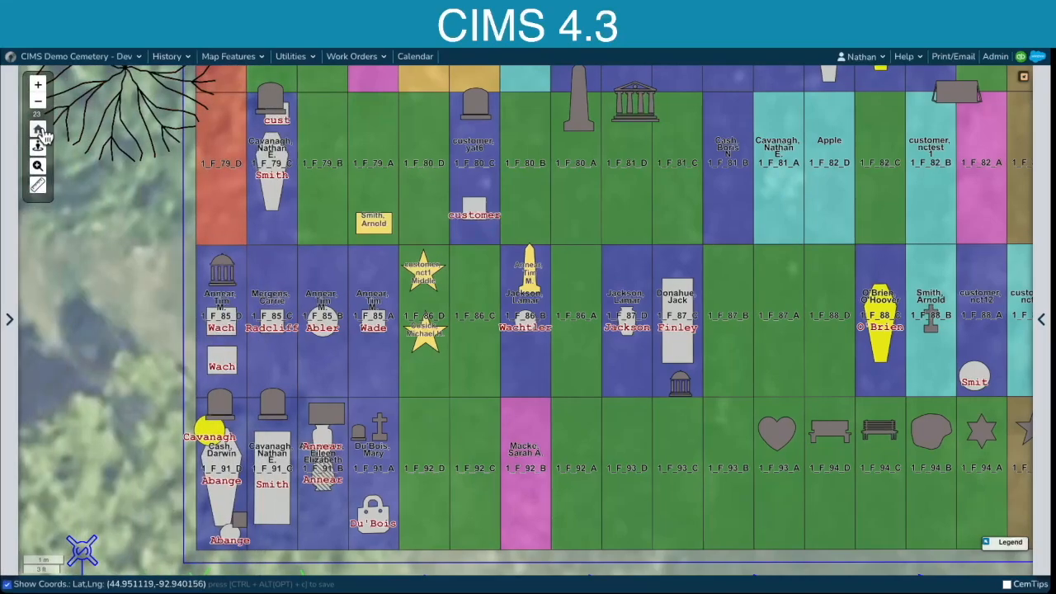
{"action": "left_click", "coordinate": [38, 129]}
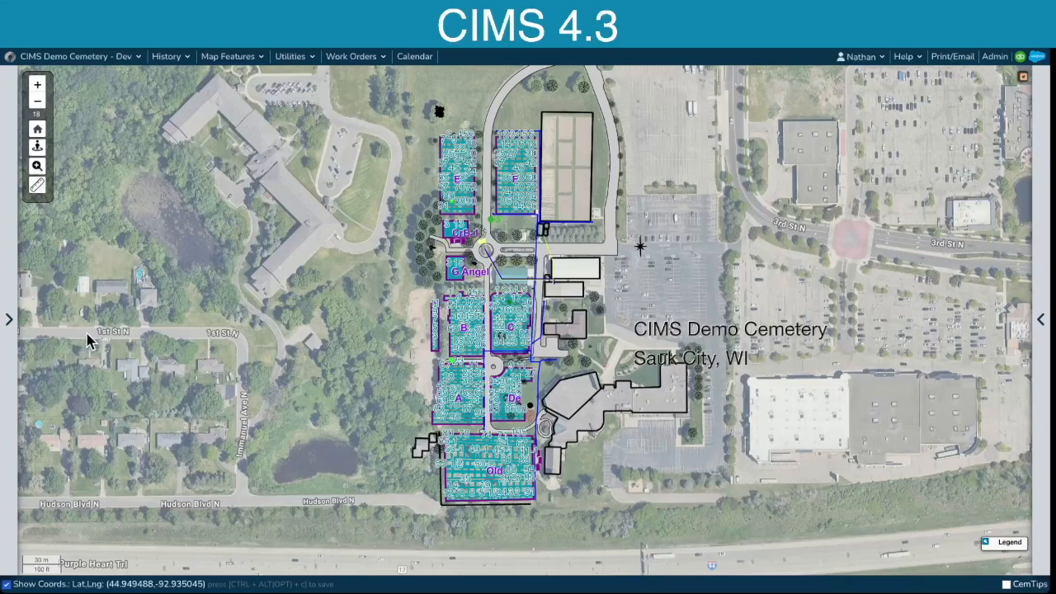
Step: Generate the Complete Owner with Burials Report for record set 1 and filter its Block column by "b"
{"action": "left_click", "coordinate": [10, 321]}
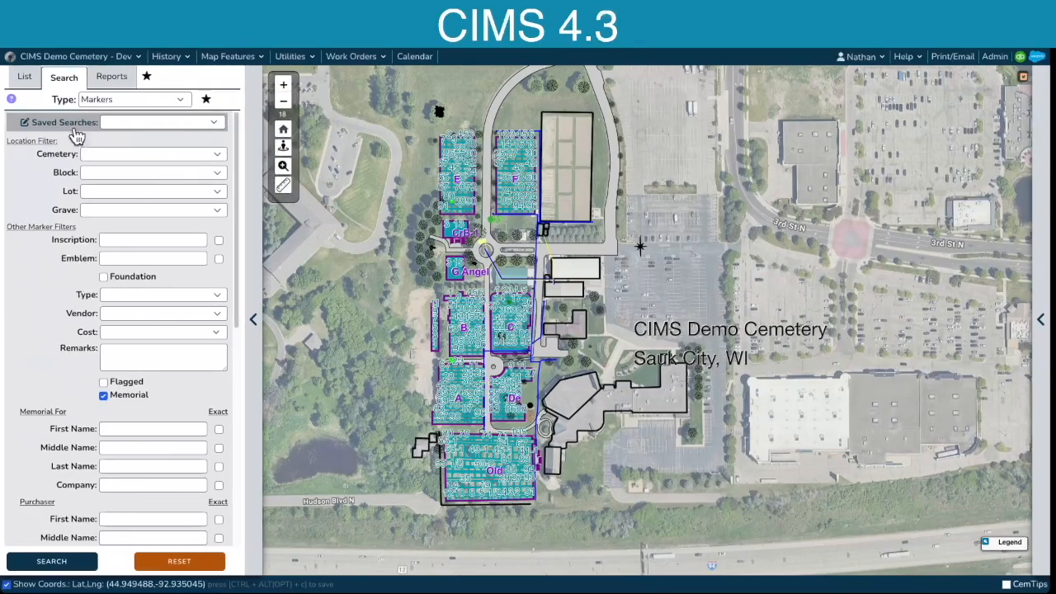
{"action": "left_click", "coordinate": [113, 81]}
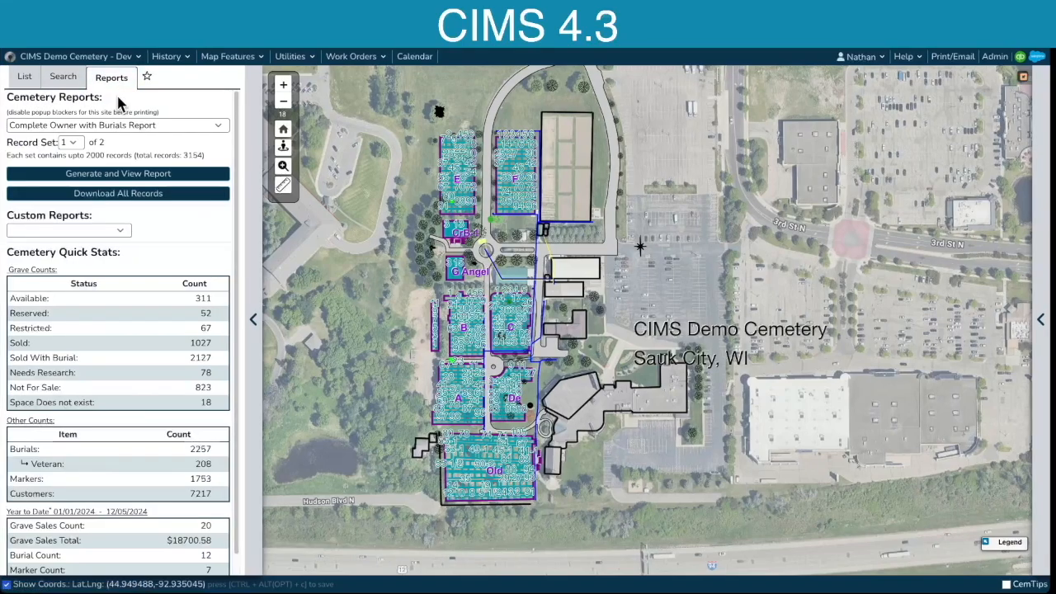
{"action": "left_click", "coordinate": [155, 128]}
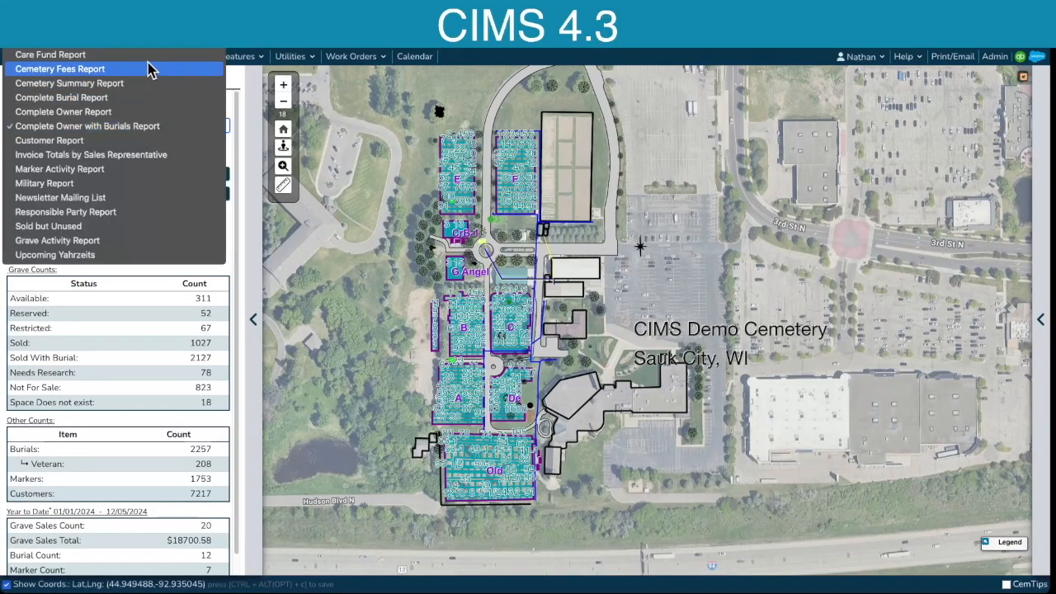
{"action": "left_click", "coordinate": [115, 129]}
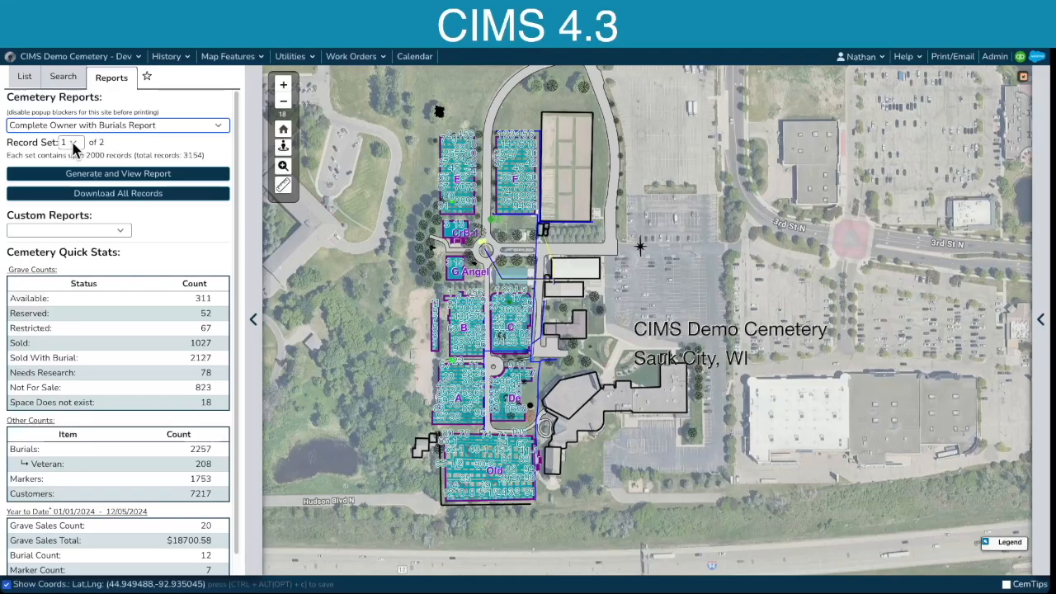
{"action": "left_click", "coordinate": [118, 173]}
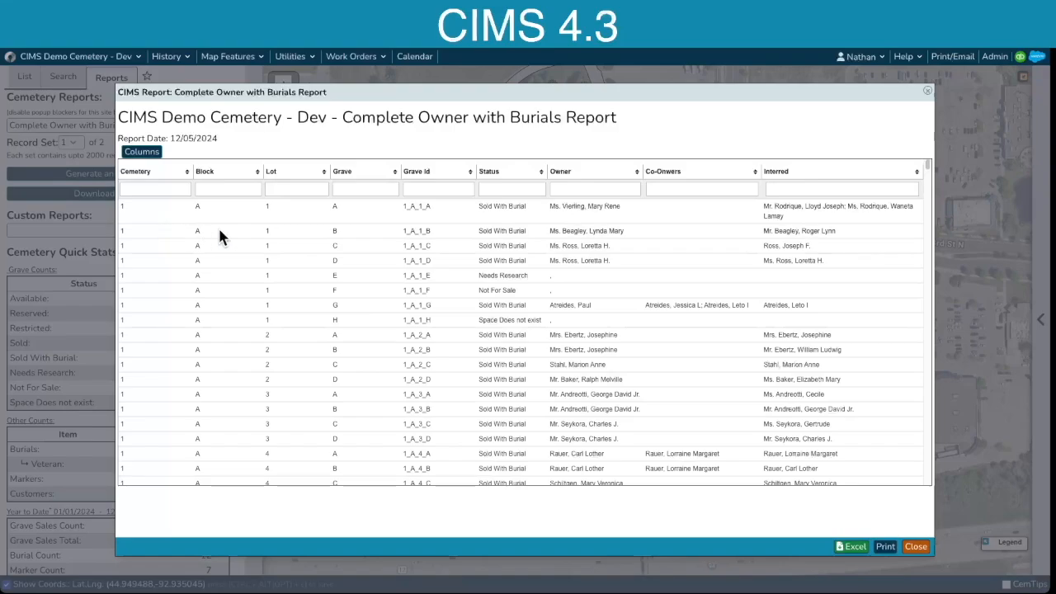
{"action": "left_click", "coordinate": [217, 188]}
{"action": "type", "text": "b"}
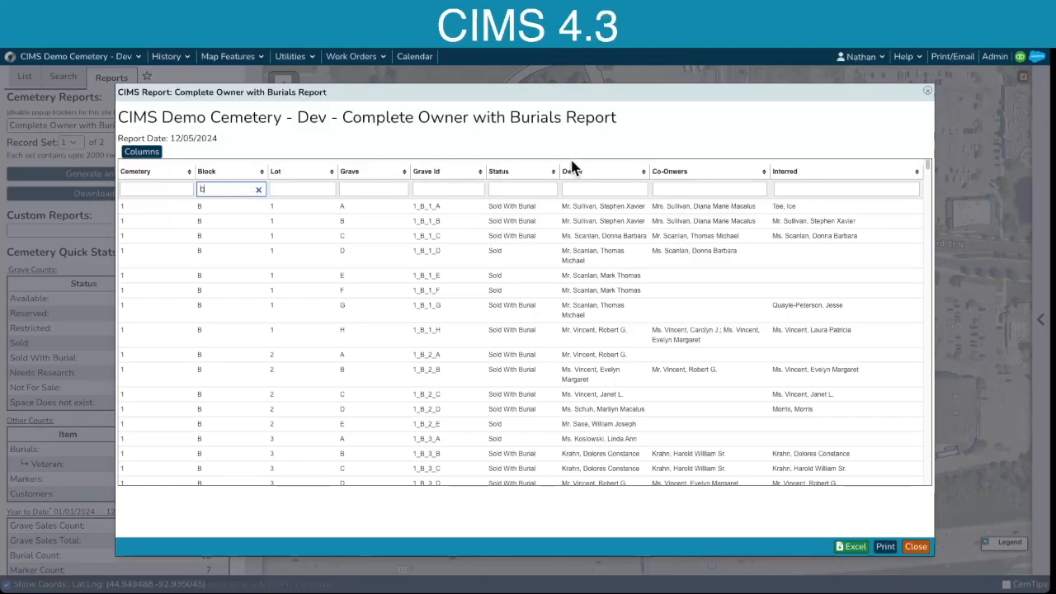
Step: Turn off automatic columns, hide the report's Cemetery, Block, Lot and Grave columns, and close the report
{"action": "left_click", "coordinate": [141, 153]}
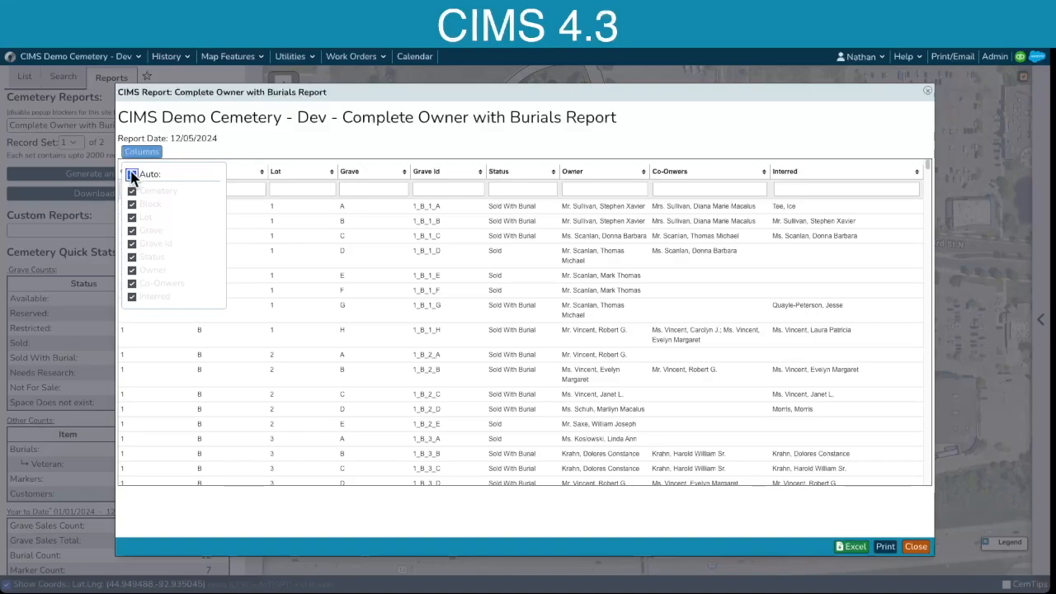
{"action": "left_click", "coordinate": [132, 174]}
{"action": "left_click", "coordinate": [132, 190]}
{"action": "left_click", "coordinate": [132, 204]}
{"action": "left_click", "coordinate": [132, 217]}
{"action": "left_click", "coordinate": [132, 230]}
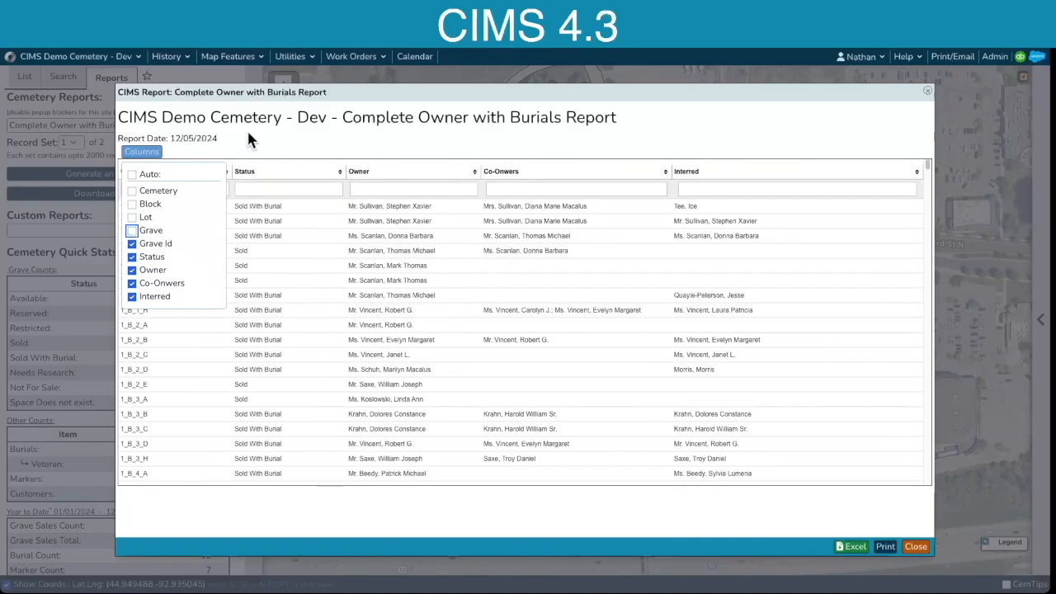
{"action": "left_click", "coordinate": [138, 154]}
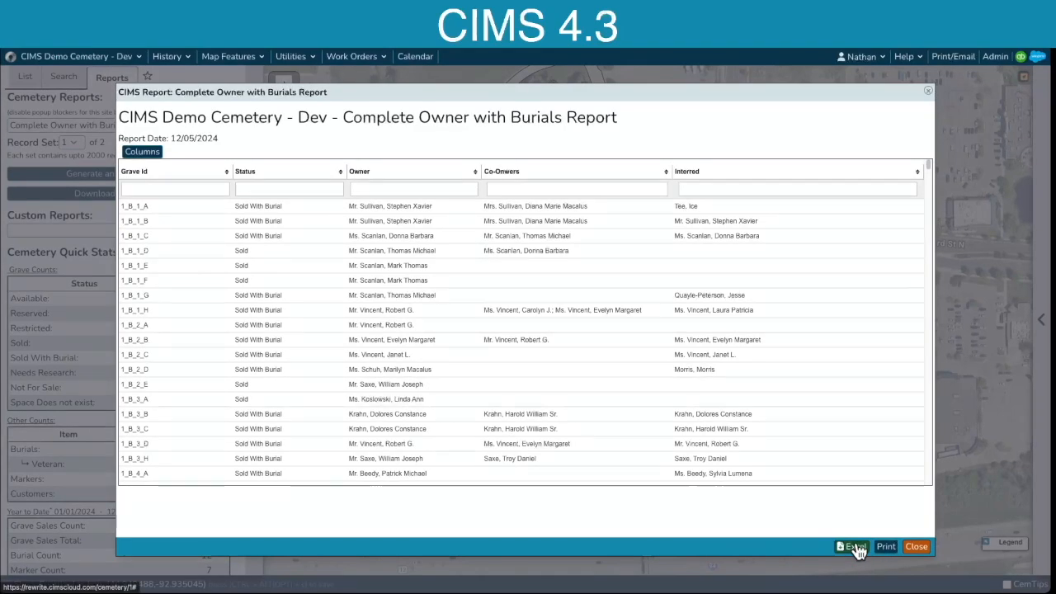
{"action": "left_click", "coordinate": [920, 545]}
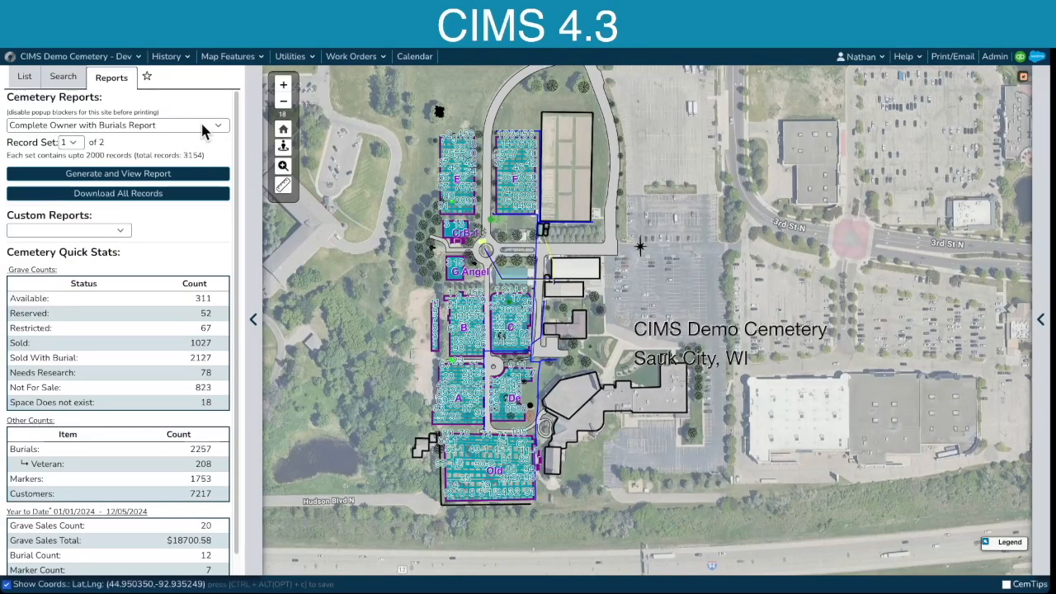
Step: Generate the Responsible Party Report for record set 1 and look through its burial and space rows
{"action": "left_click", "coordinate": [219, 126]}
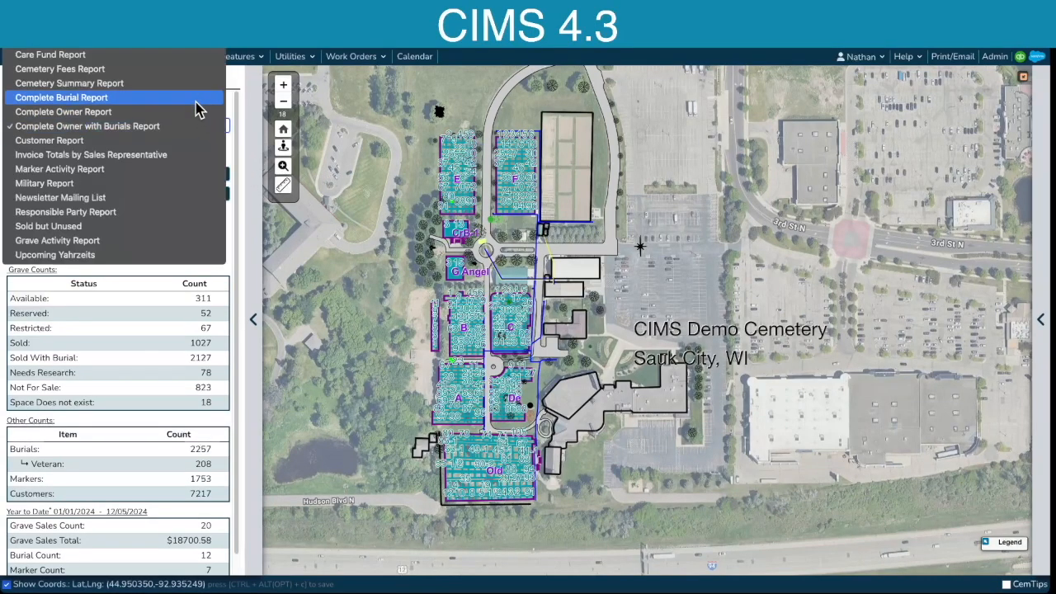
{"action": "left_click", "coordinate": [142, 212]}
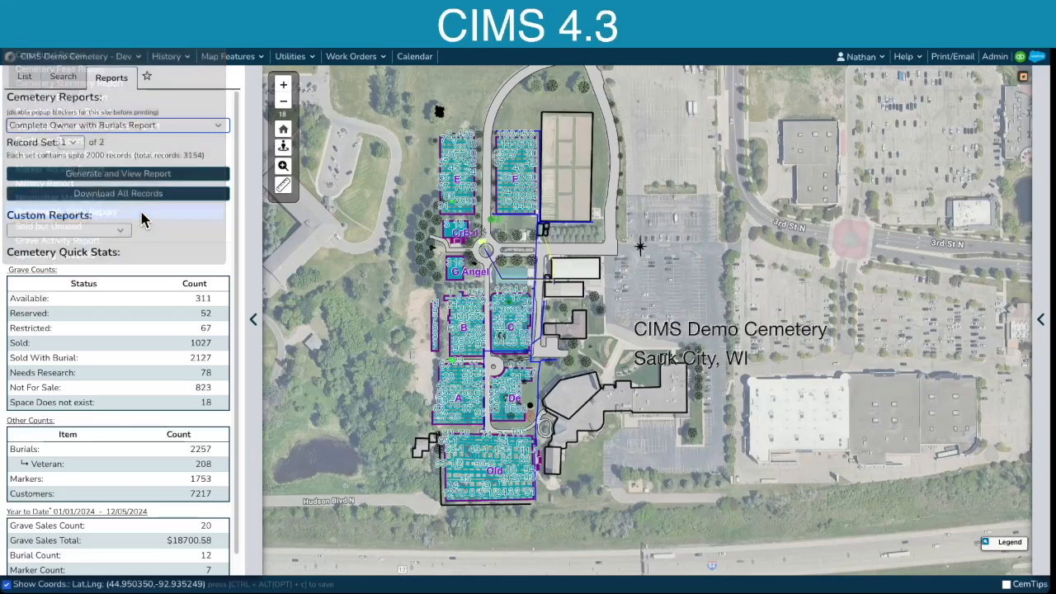
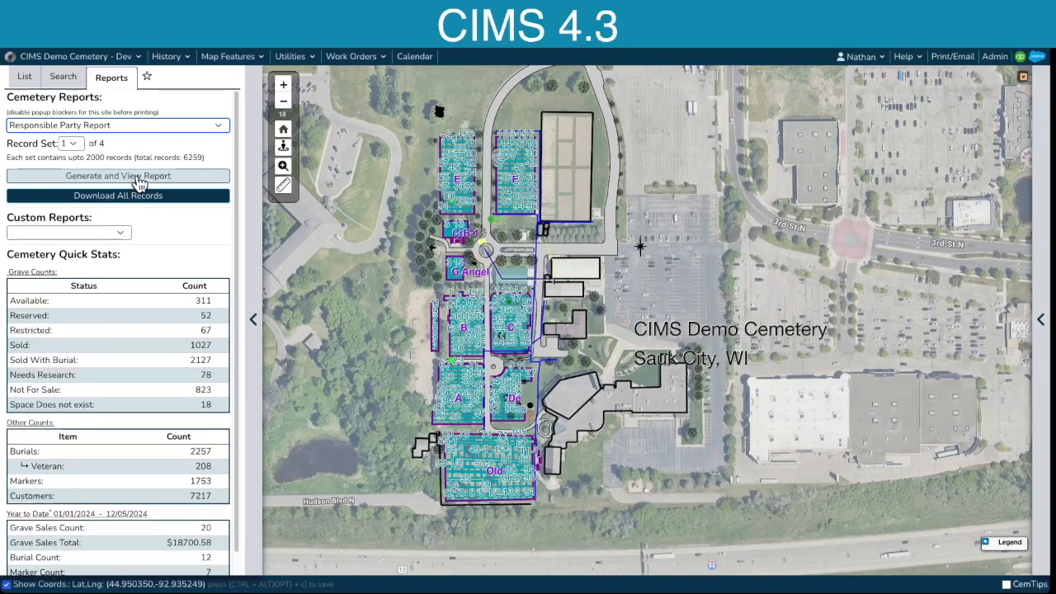
{"action": "left_click", "coordinate": [139, 180]}
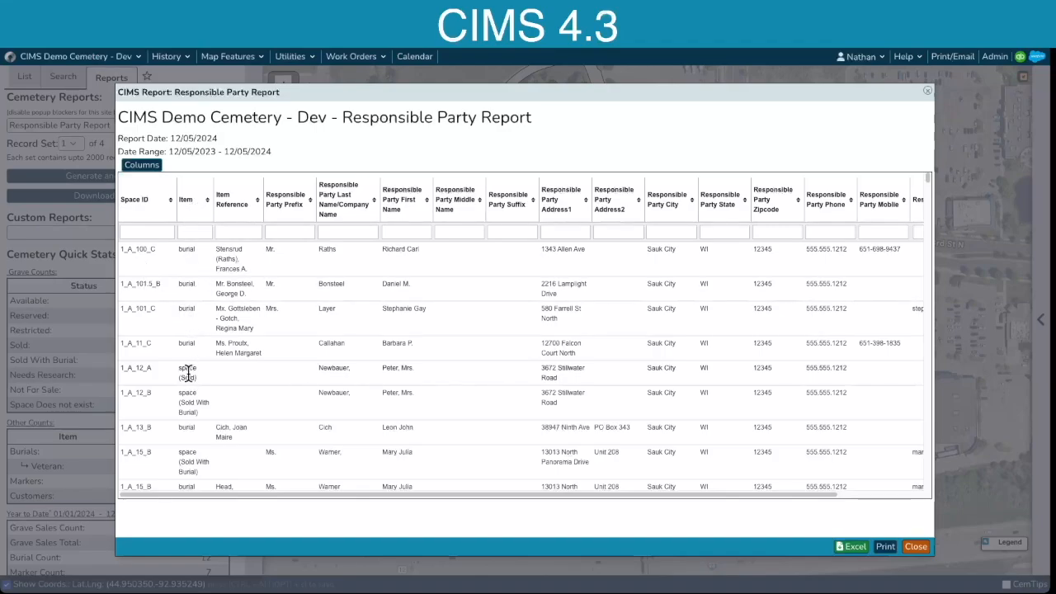
{"action": "scroll", "coordinate": [188, 376], "scroll_direction": "down", "scroll_amount": 5}
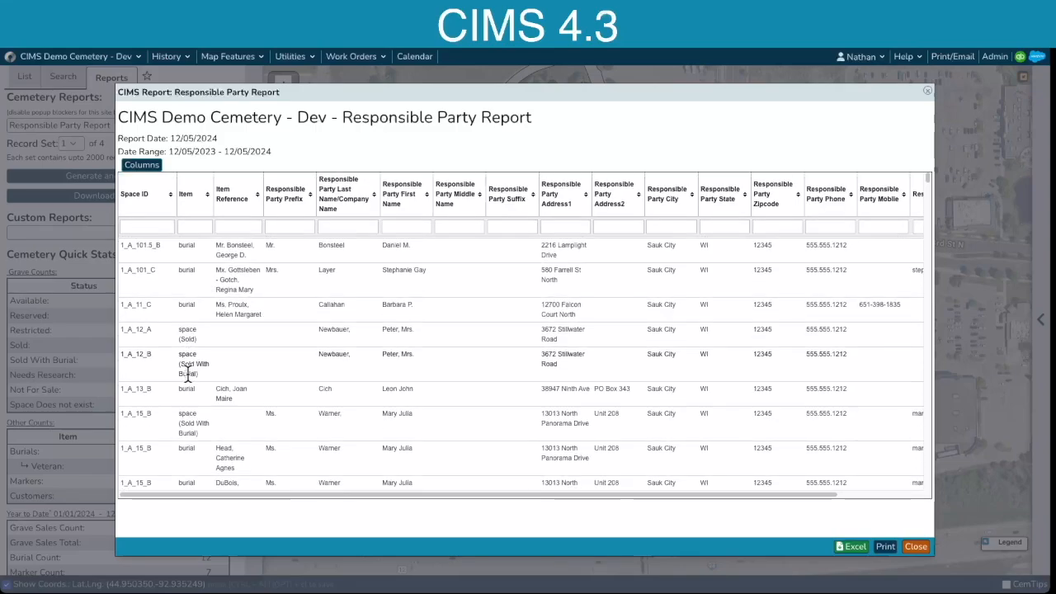
{"action": "scroll", "coordinate": [188, 377], "scroll_direction": "down", "scroll_amount": 6}
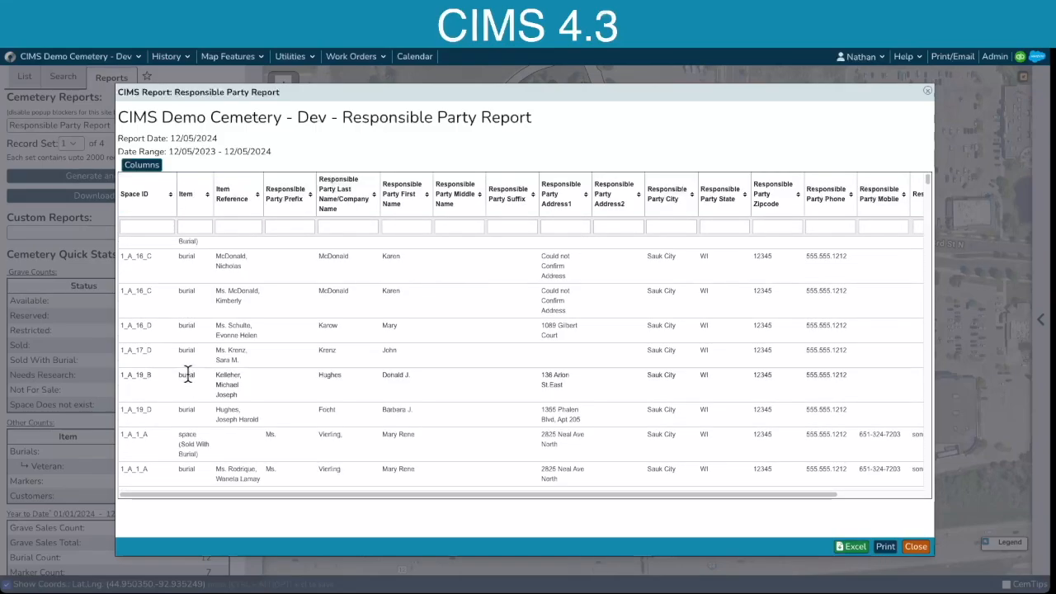
{"action": "scroll", "coordinate": [188, 373], "scroll_direction": "down", "scroll_amount": 8}
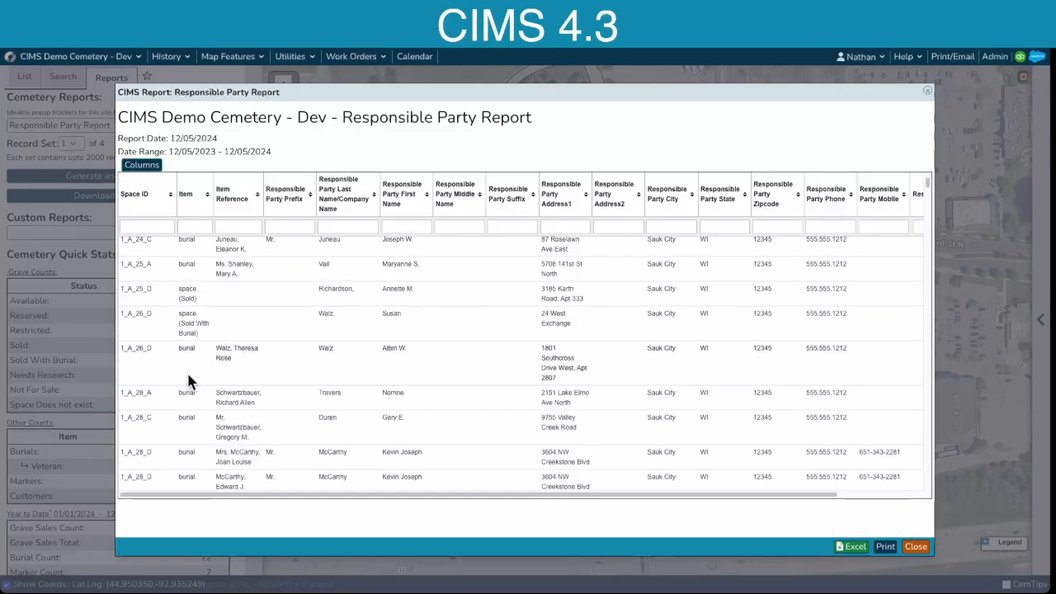
{"action": "scroll", "coordinate": [188, 376], "scroll_direction": "down", "scroll_amount": 10}
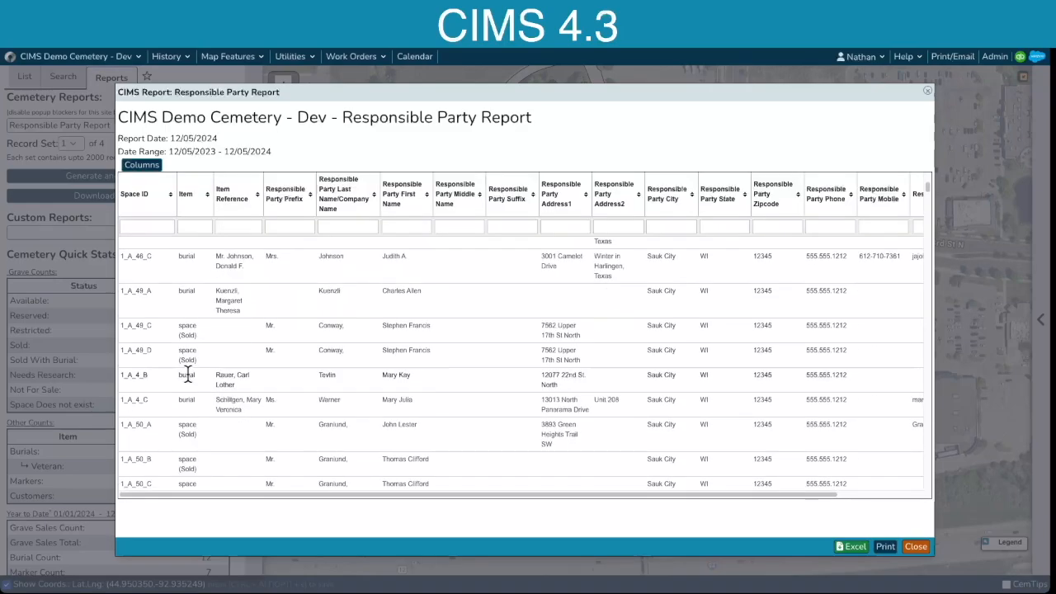
{"action": "scroll", "coordinate": [188, 379], "scroll_direction": "down", "scroll_amount": 10}
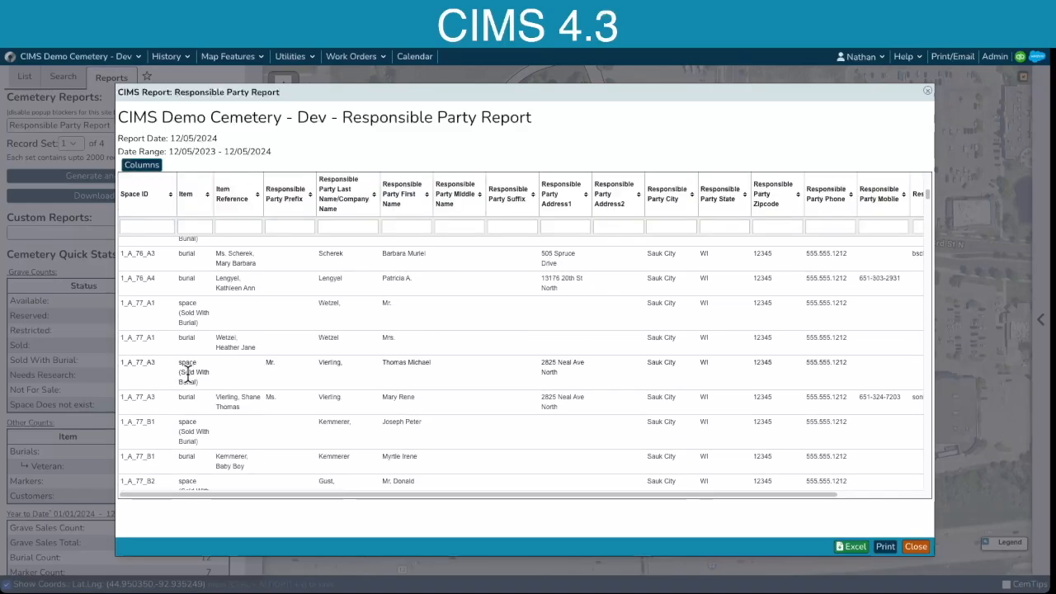
{"action": "scroll", "coordinate": [188, 375], "scroll_direction": "down", "scroll_amount": 3}
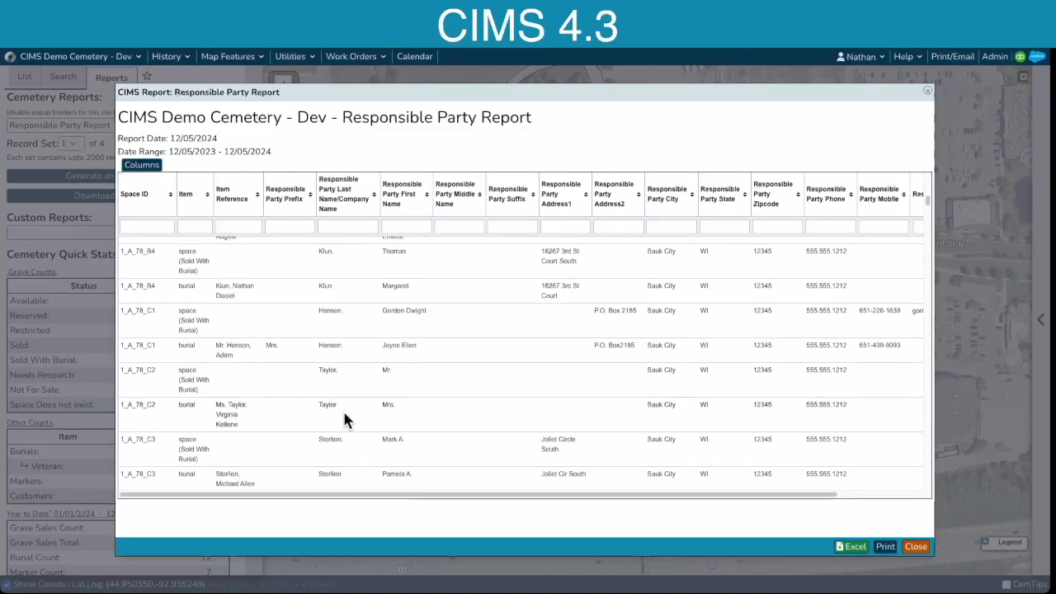
Step: Filter the Responsible Party Report's Item column by "ma", view the column options, and close the report
{"action": "left_click", "coordinate": [187, 227]}
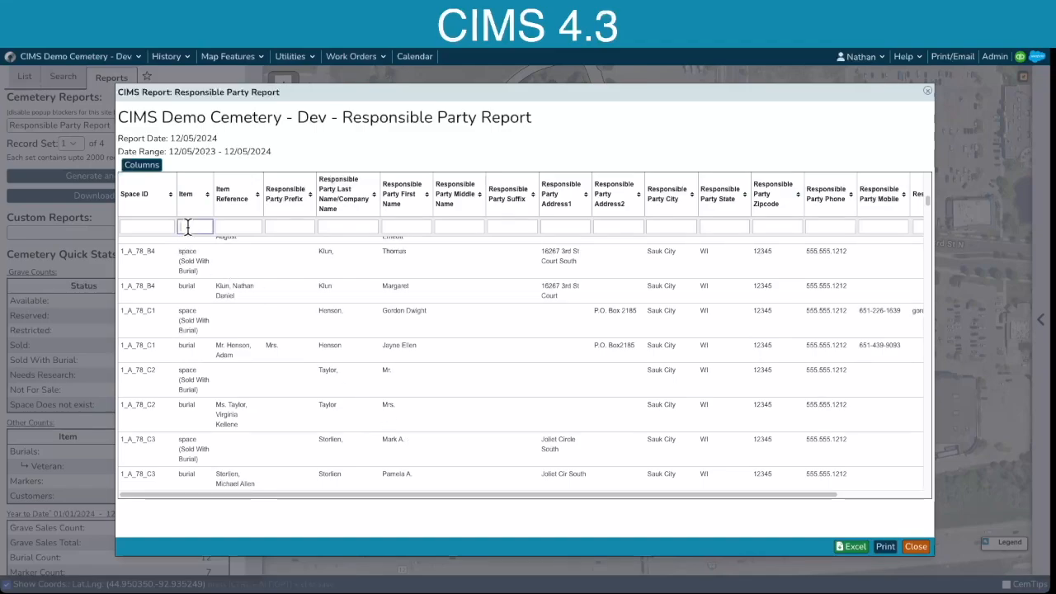
{"action": "type", "text": "ma"}
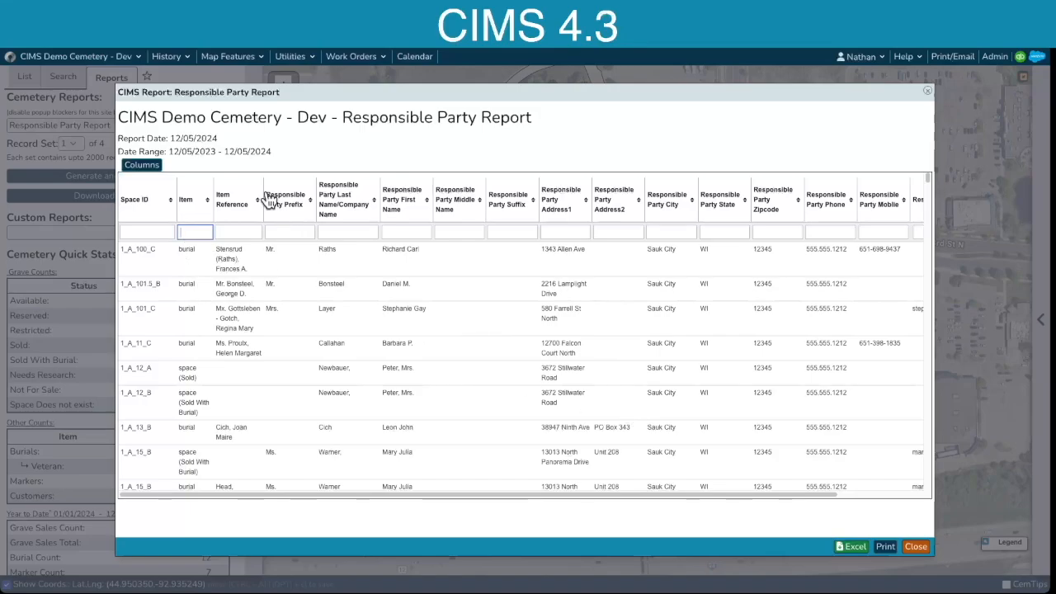
{"action": "left_click", "coordinate": [134, 167]}
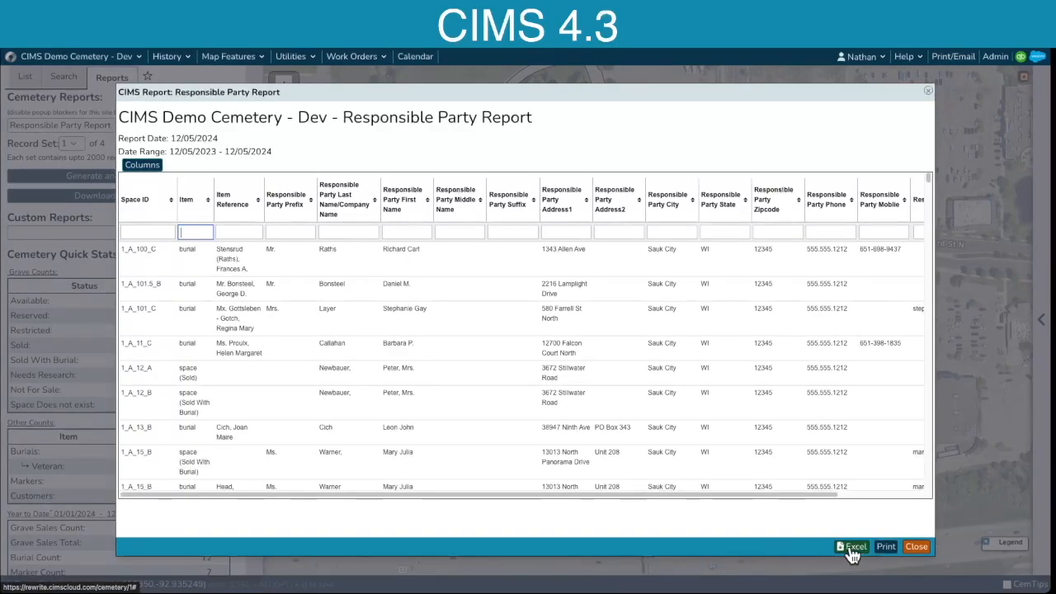
{"action": "left_click", "coordinate": [917, 547]}
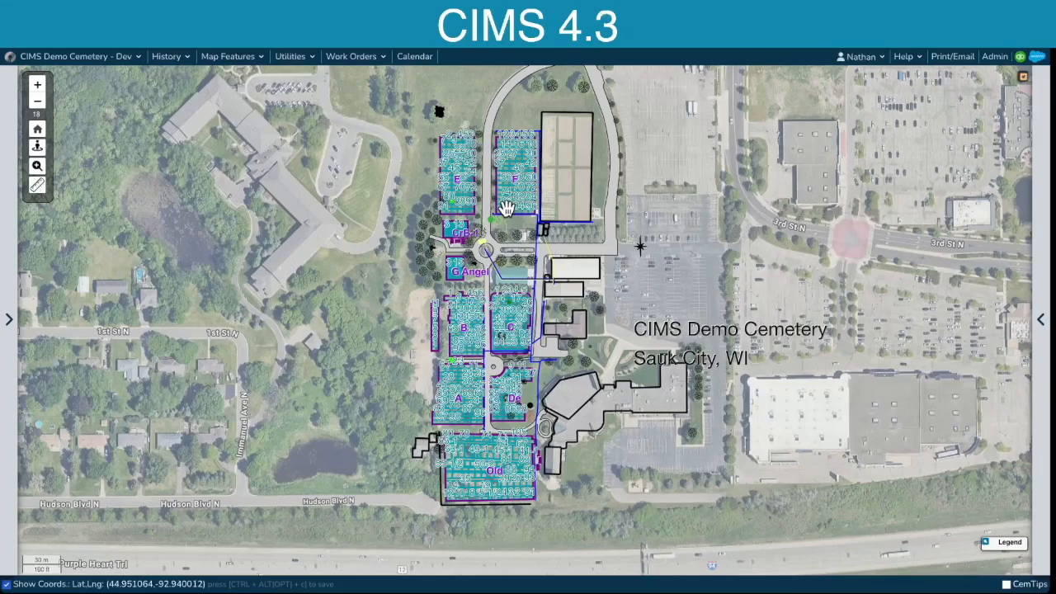
Step: Open reserved space 1_F_92_B in block F and view the reserving customer's contacts and their NOK column
{"action": "scroll", "coordinate": [506, 208], "scroll_direction": "up", "scroll_amount": 4}
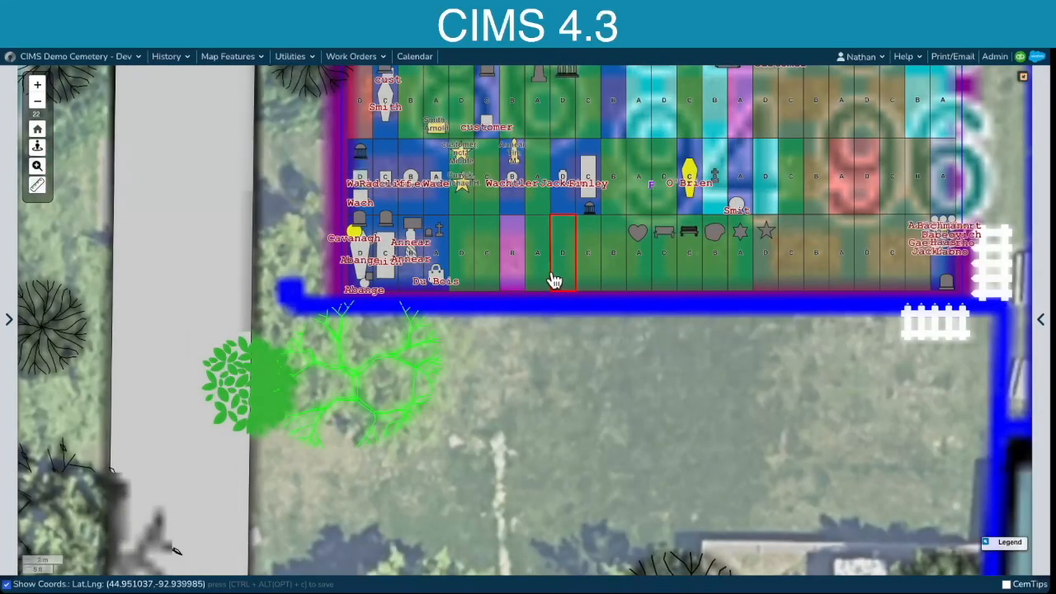
{"action": "left_click", "coordinate": [512, 239]}
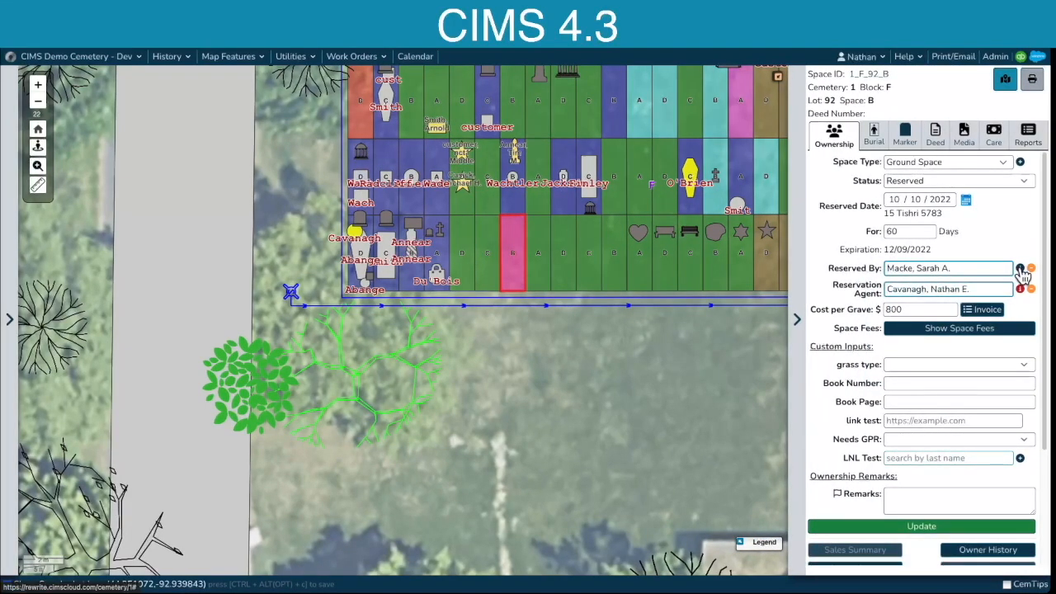
{"action": "left_click", "coordinate": [1021, 269]}
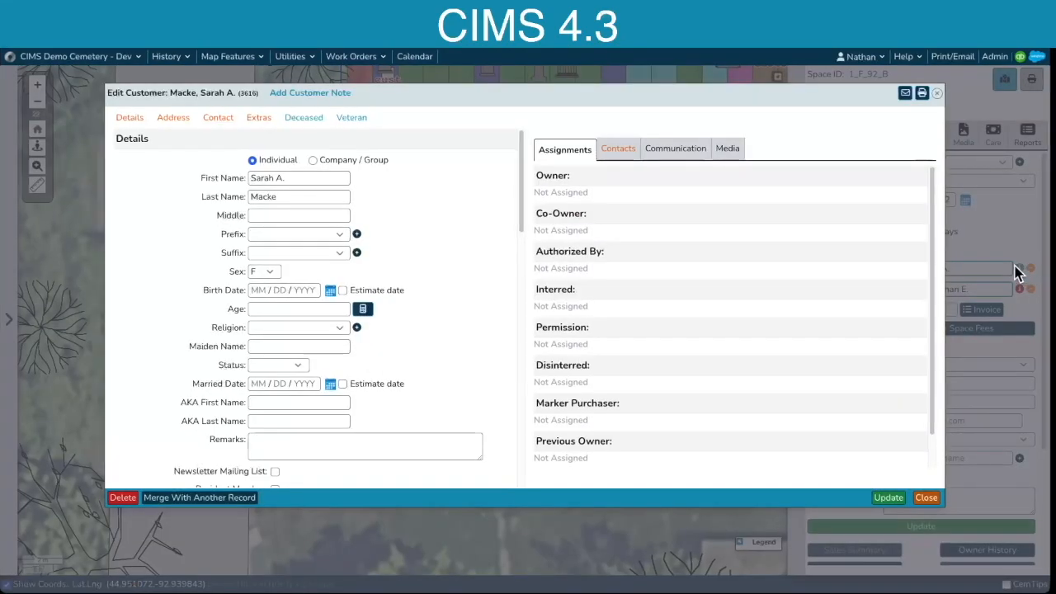
{"action": "left_click", "coordinate": [625, 151]}
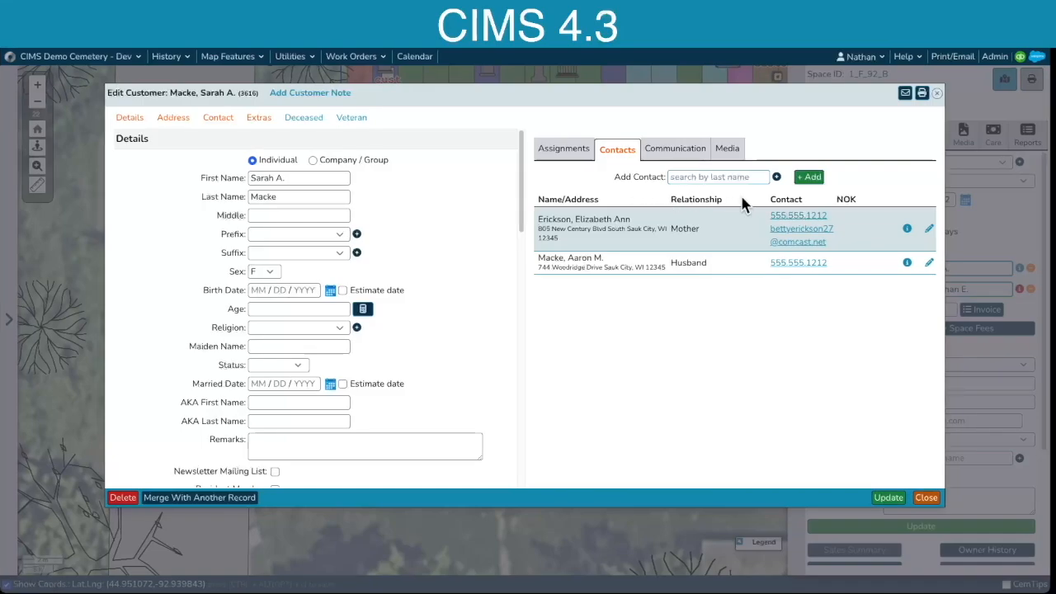
{"action": "left_click_drag", "start_coordinate": [837, 199], "coordinate": [862, 199]}
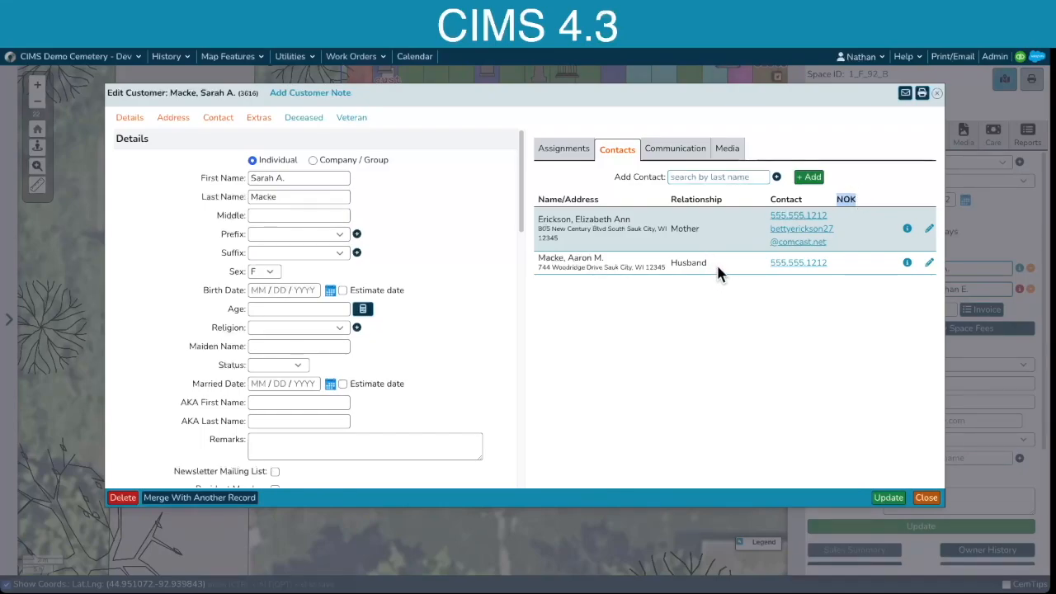
Step: Mark the customer's mother as next of kin in the contact relationships and save the contact
{"action": "left_click", "coordinate": [929, 231]}
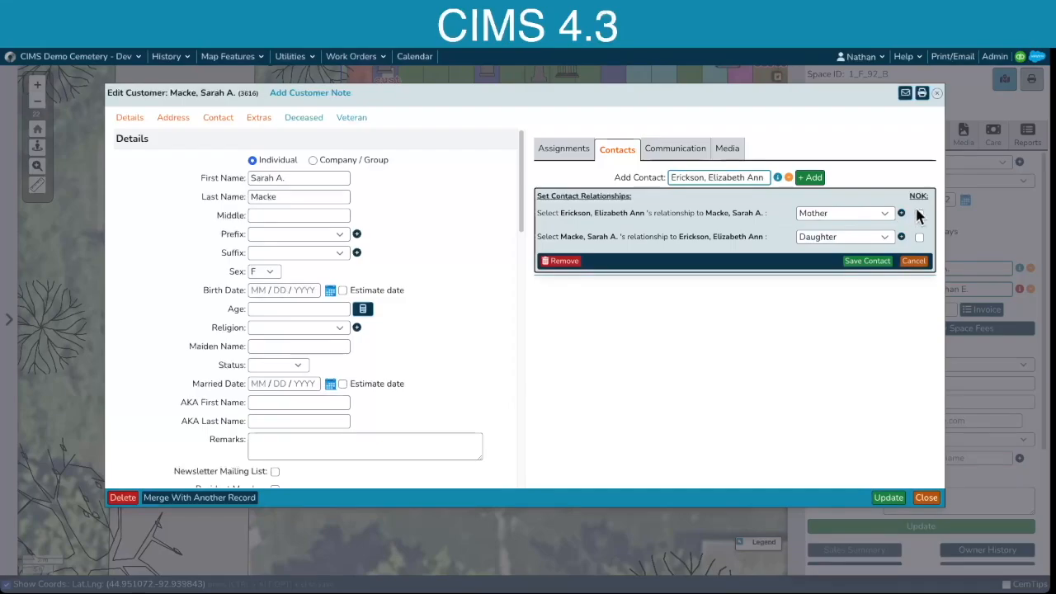
{"action": "left_click", "coordinate": [919, 214]}
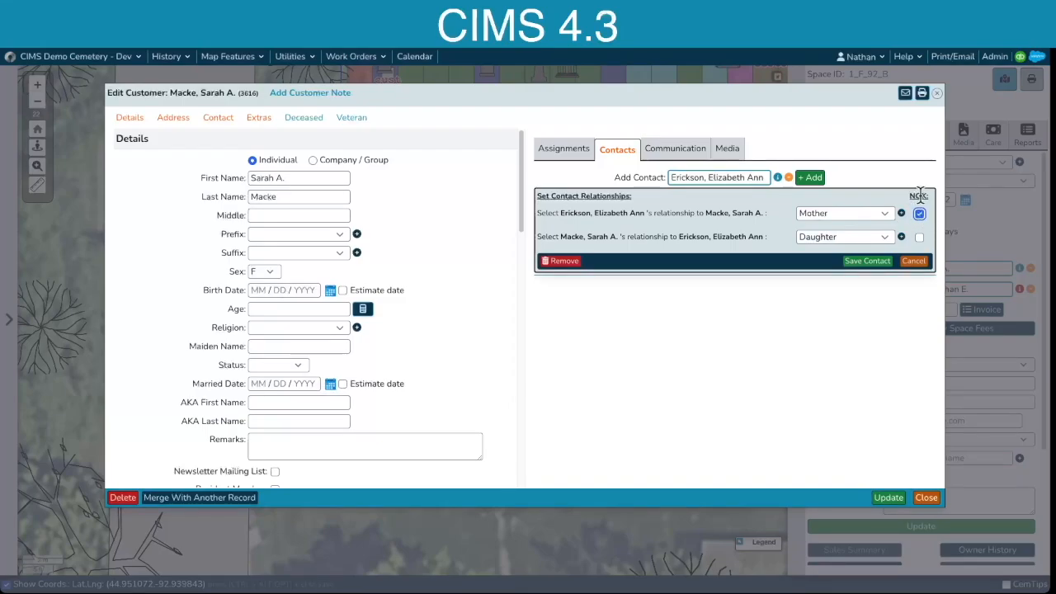
{"action": "left_click", "coordinate": [874, 261]}
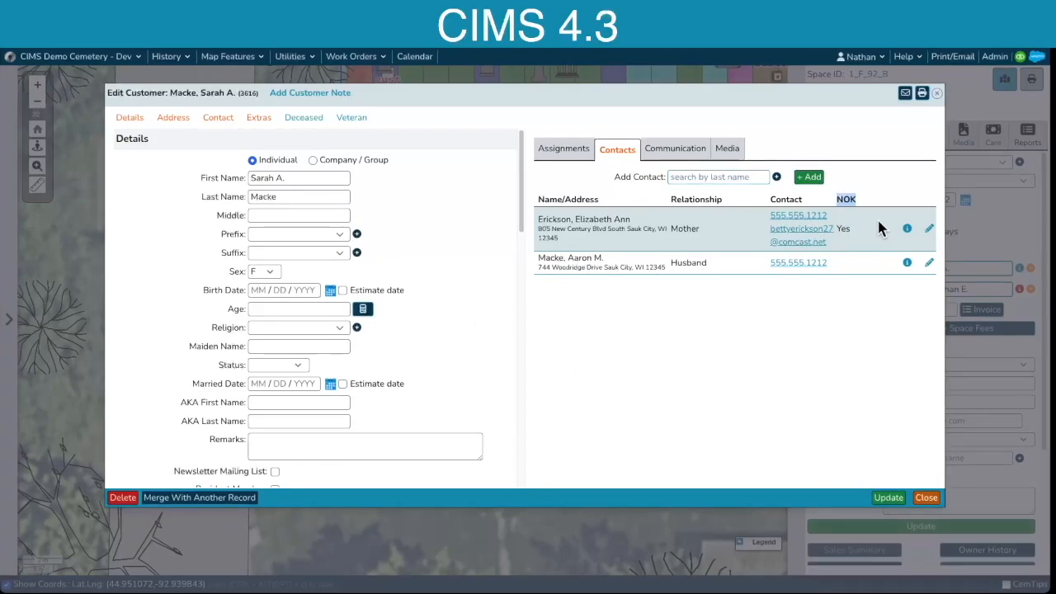
Step: Reopen the mother's contact relationship settings, view the available relationship choices, and cancel the edit
{"action": "left_click", "coordinate": [930, 231]}
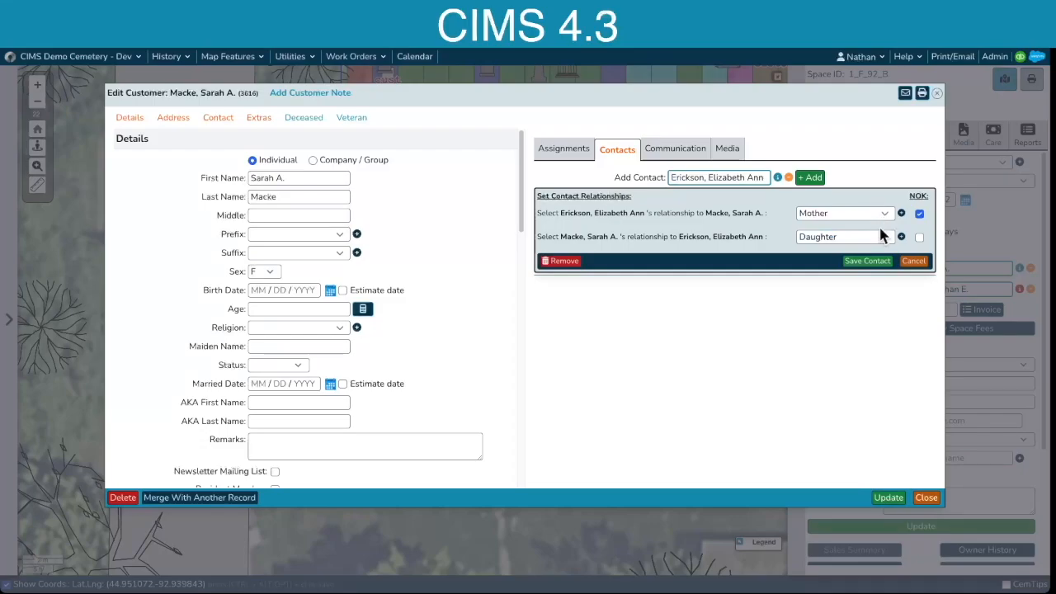
{"action": "left_click", "coordinate": [879, 214]}
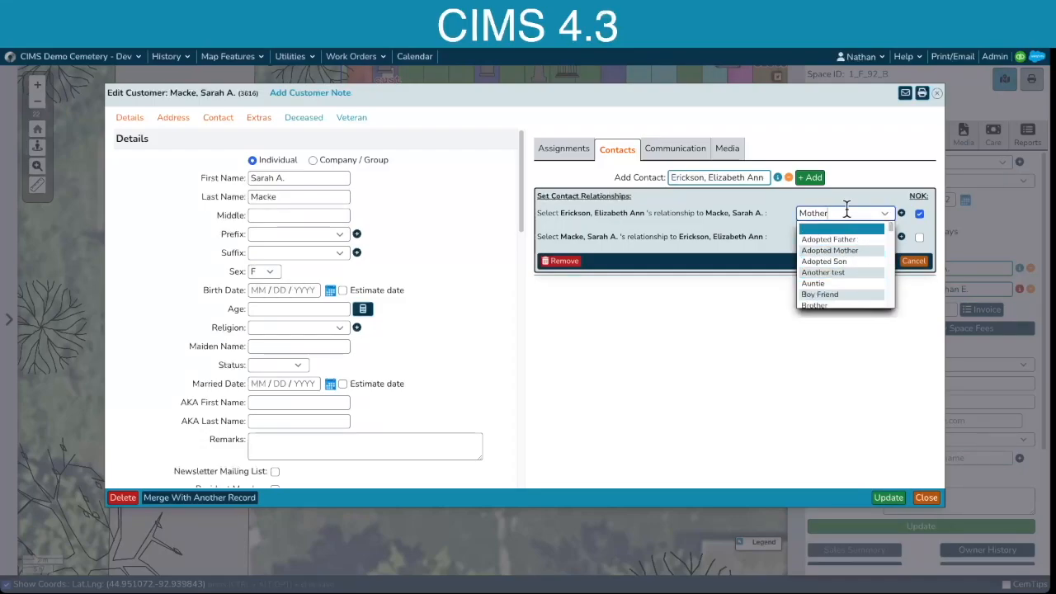
{"action": "left_click", "coordinate": [847, 210]}
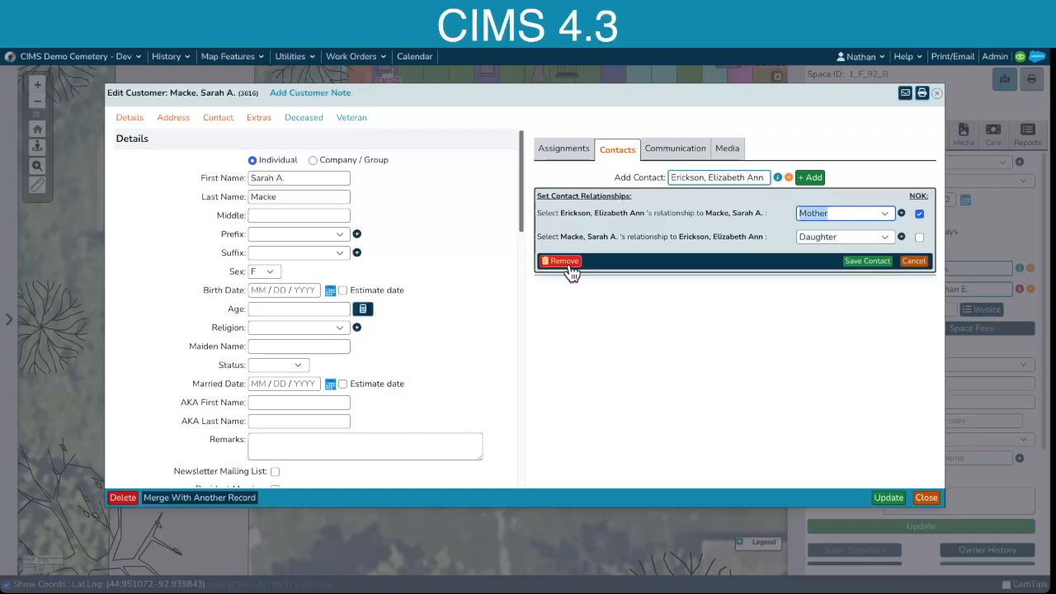
{"action": "left_click", "coordinate": [913, 263]}
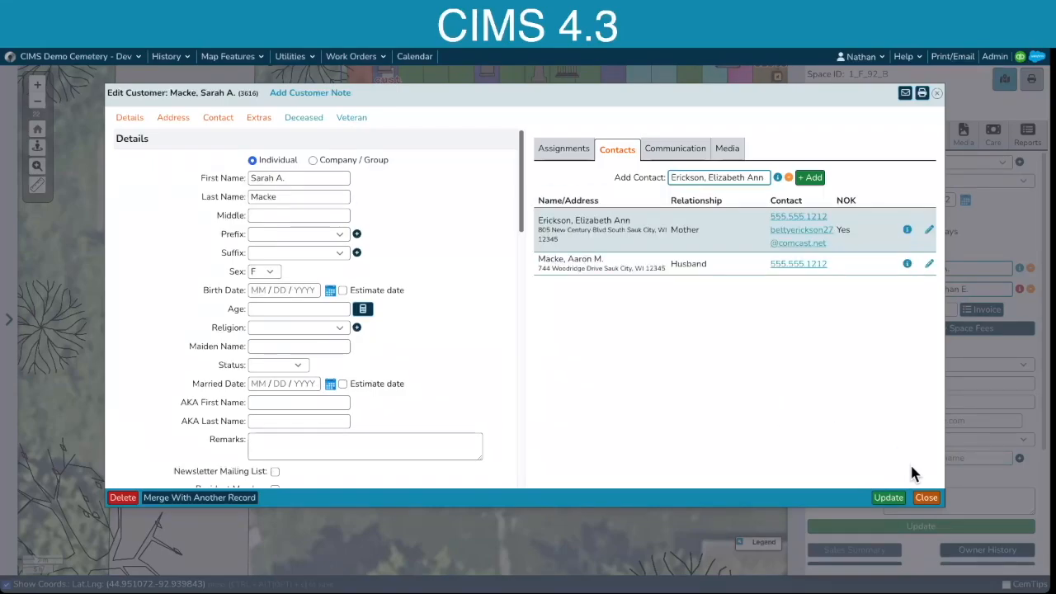
Step: Close the customer record, collapse the space details, and return the map to the full cemetery view
{"action": "left_click", "coordinate": [927, 500]}
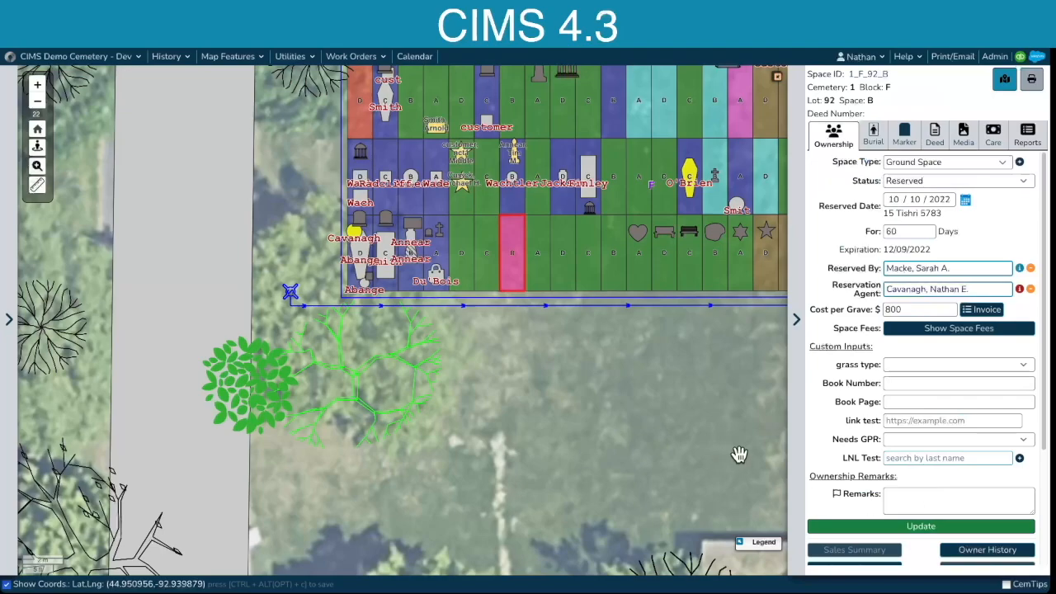
{"action": "left_click", "coordinate": [799, 319]}
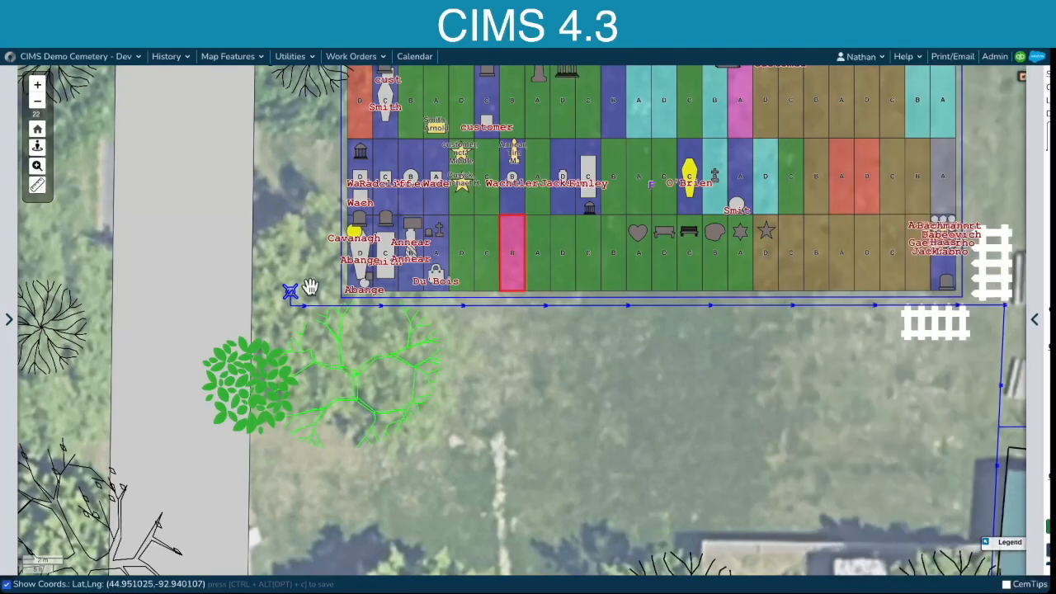
{"action": "left_click", "coordinate": [38, 129]}
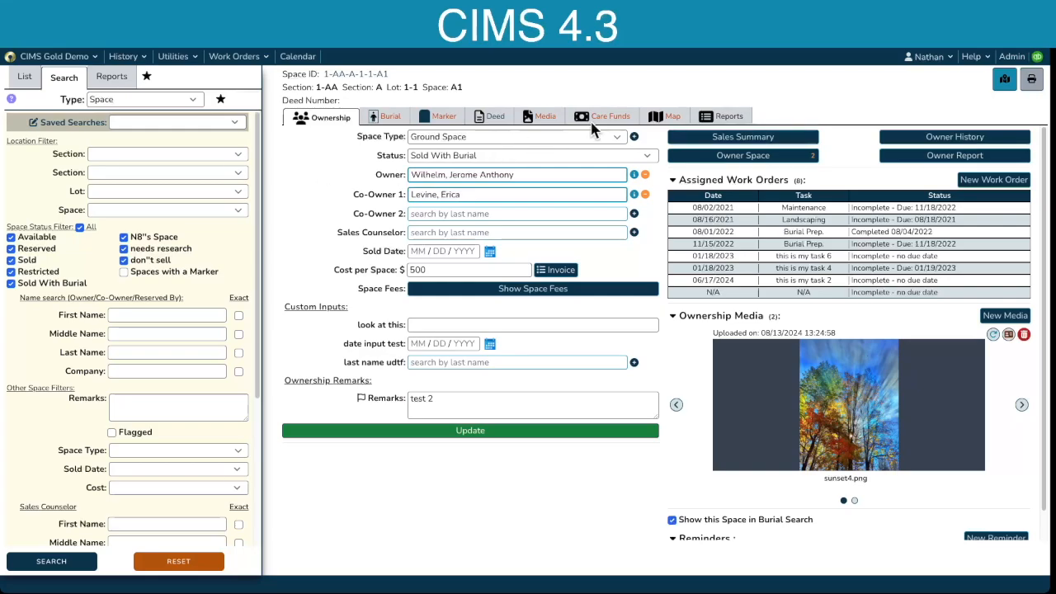
Step: Show the pin map for space 1-AA-A-1-1-A1 in CIMS Gold Demo and view the details of pin G
{"action": "left_click", "coordinate": [671, 118]}
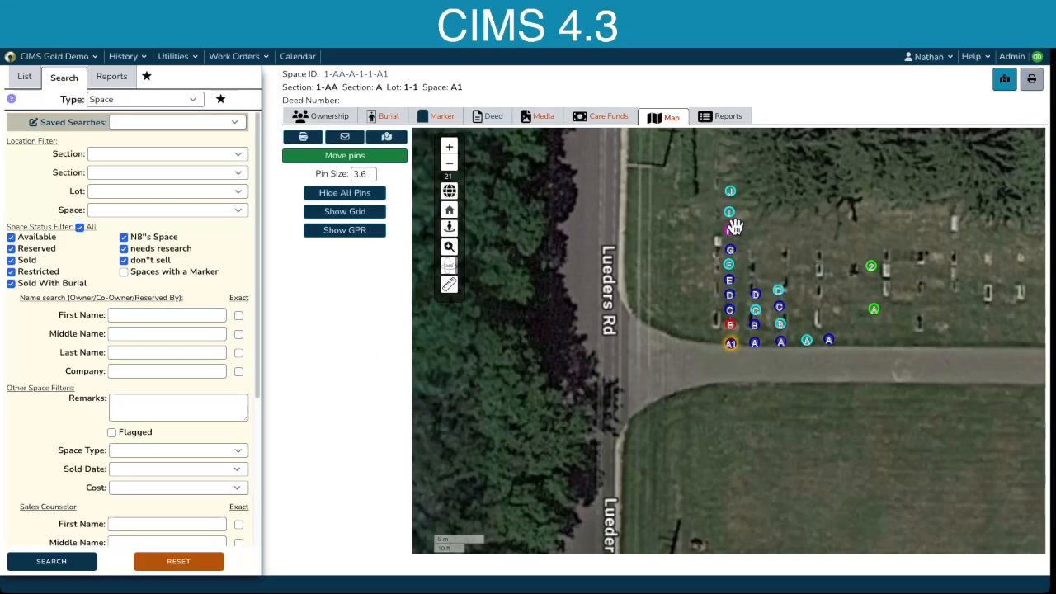
{"action": "left_click", "coordinate": [733, 258]}
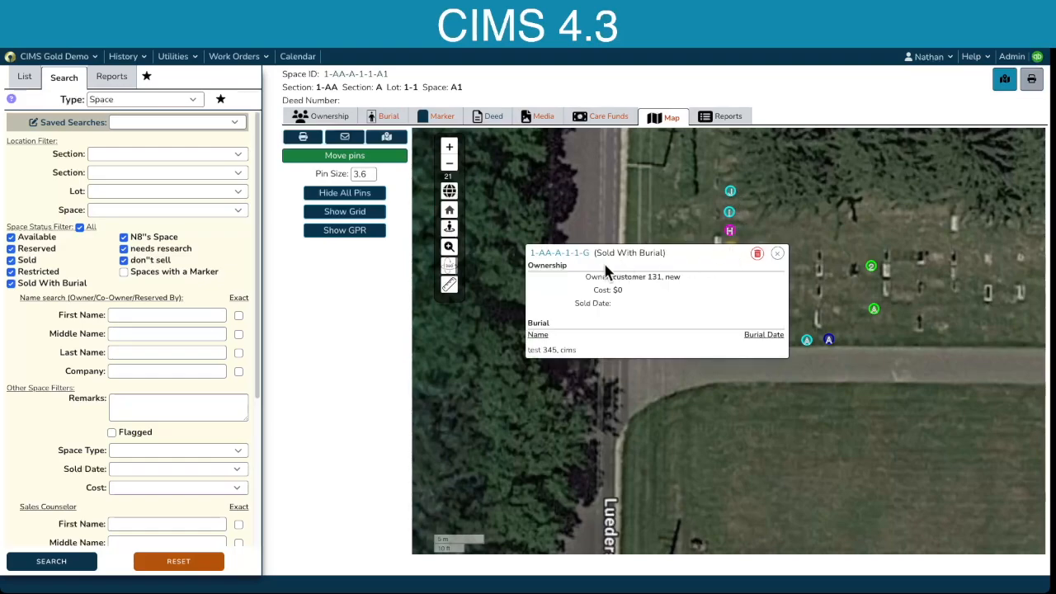
{"action": "left_click", "coordinate": [778, 256]}
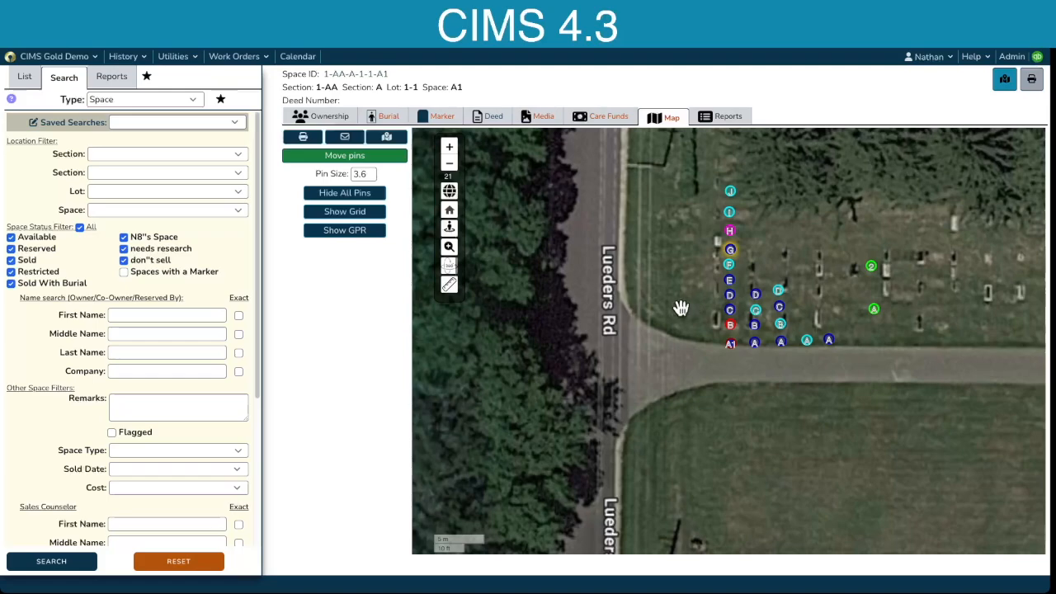
{"action": "triple_click", "coordinate": [390, 75]}
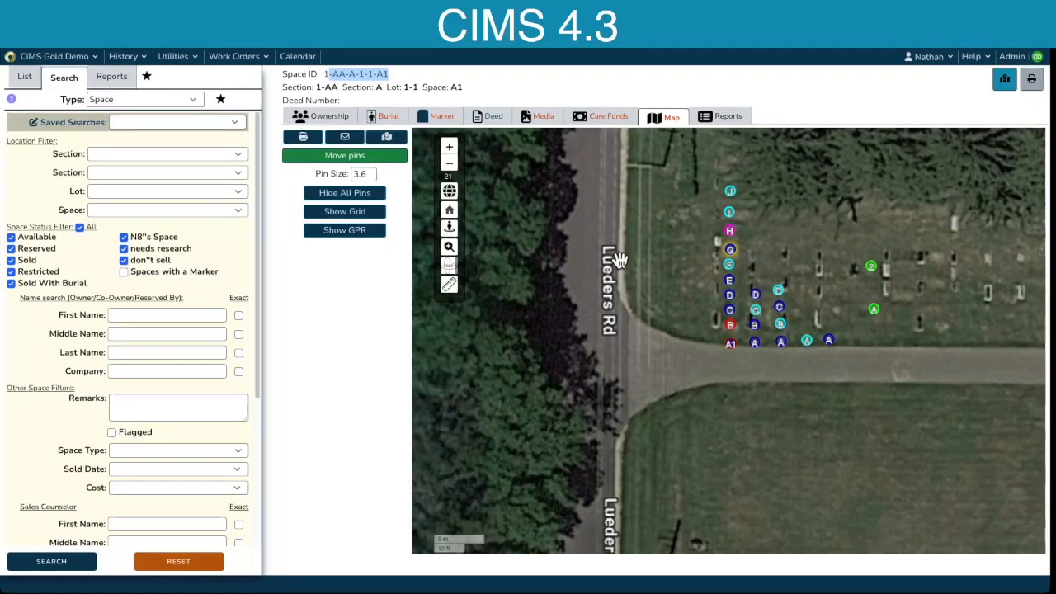
Step: Zoom the pin map out to level 19.75 and check pin visibility around space A1 and the neighbouring sections
{"action": "left_click", "coordinate": [450, 164]}
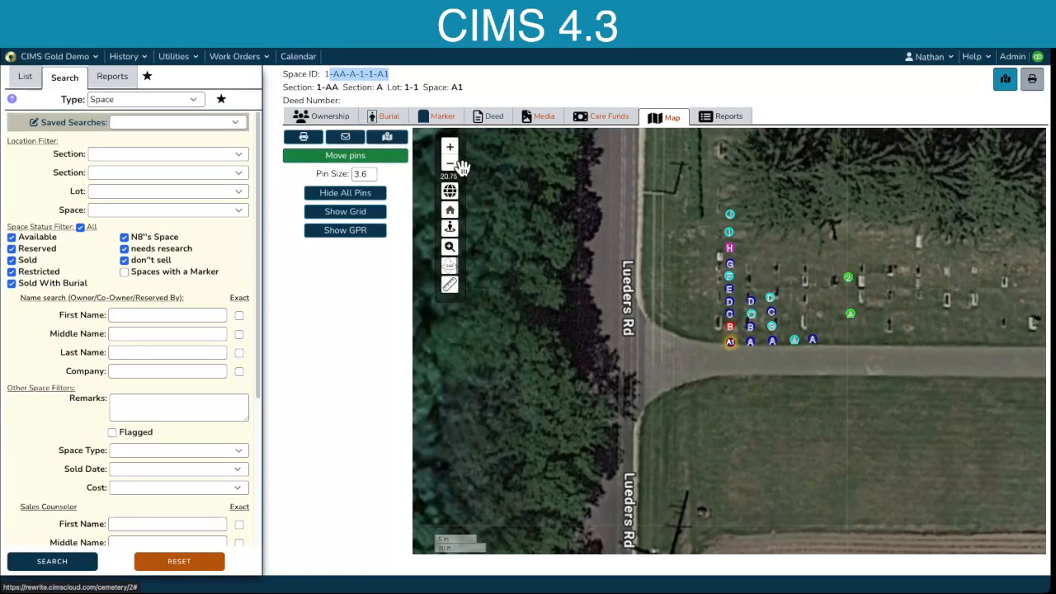
{"action": "left_click", "coordinate": [452, 169]}
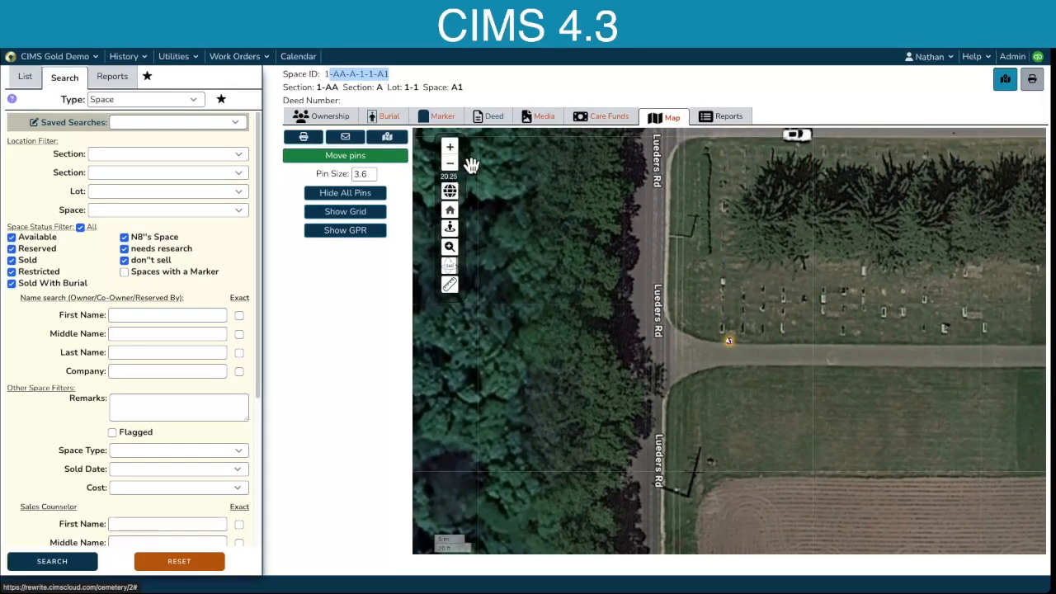
{"action": "left_click", "coordinate": [453, 170]}
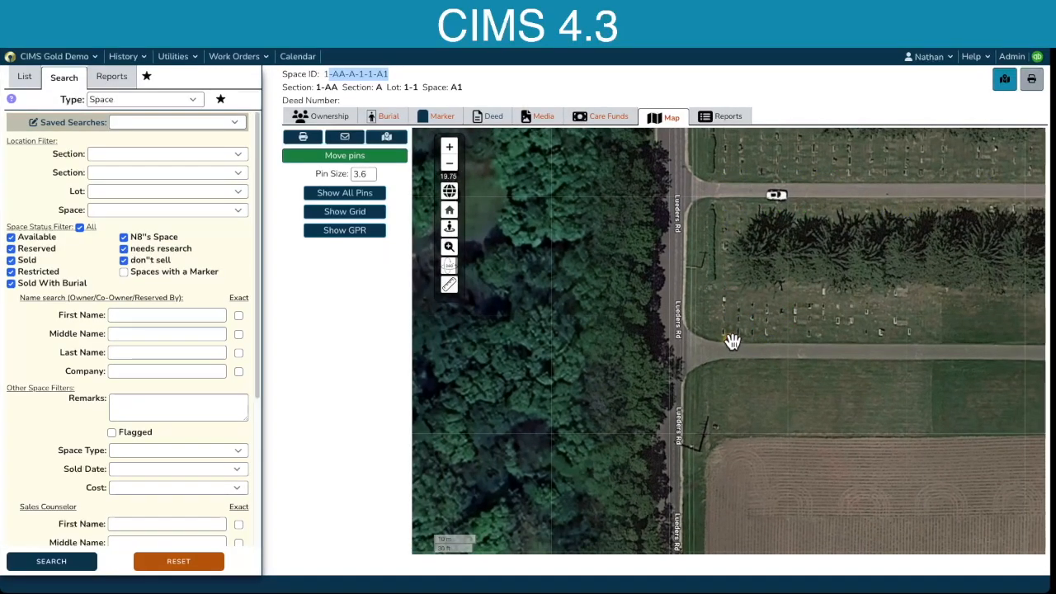
{"action": "left_click_drag", "start_coordinate": [867, 251], "coordinate": [583, 246]}
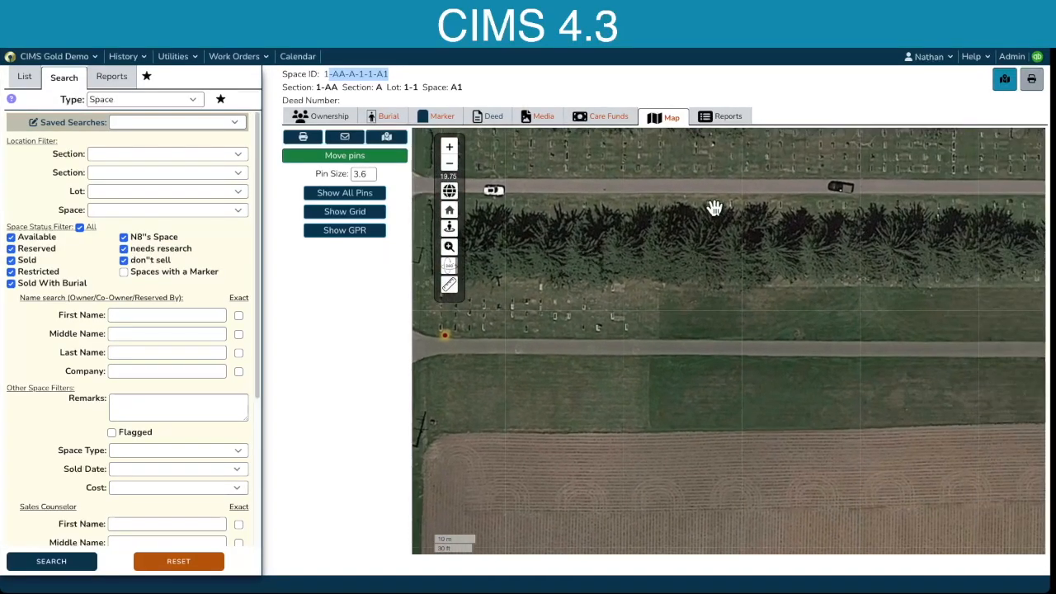
{"action": "left_click_drag", "start_coordinate": [715, 209], "coordinate": [782, 469]}
{"action": "left_click_drag", "start_coordinate": [677, 421], "coordinate": [812, 232]}
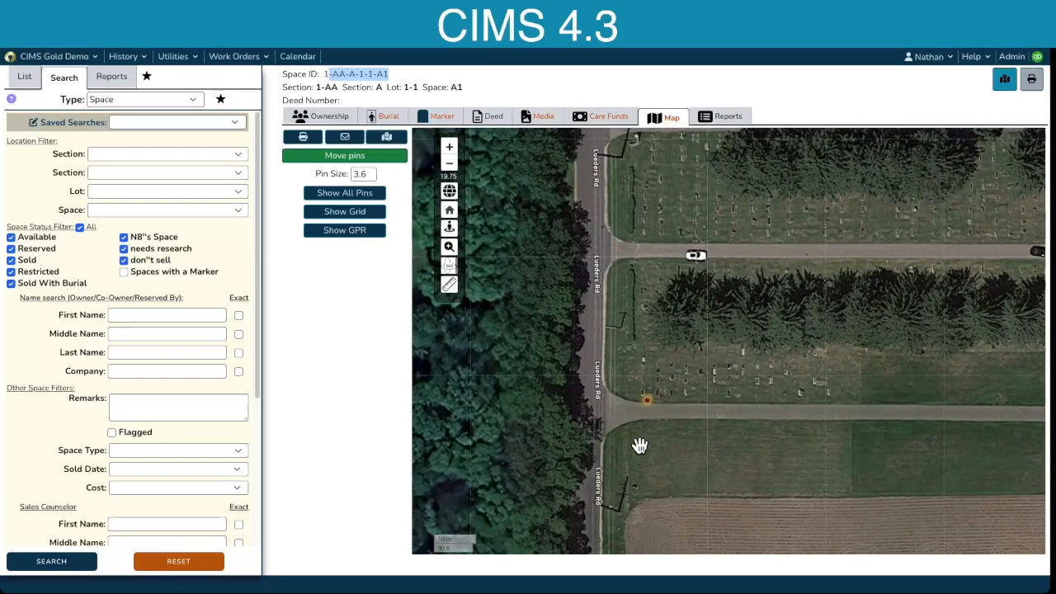
Step: Zoom back in to level 21 and examine the pins near space A1 and in the sections across the cemetery road
{"action": "left_click", "coordinate": [449, 148]}
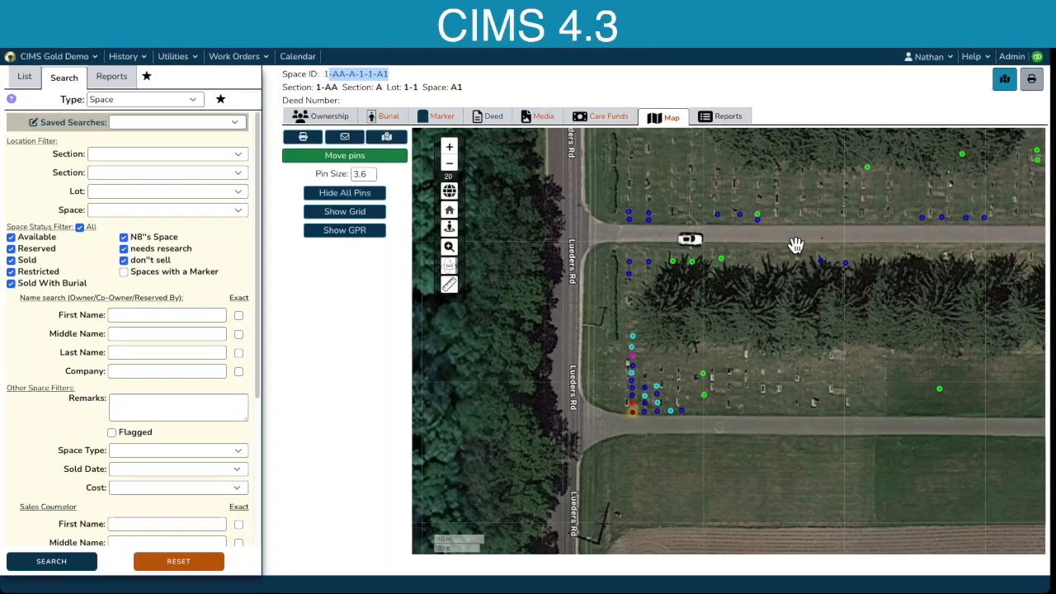
{"action": "left_click", "coordinate": [451, 150]}
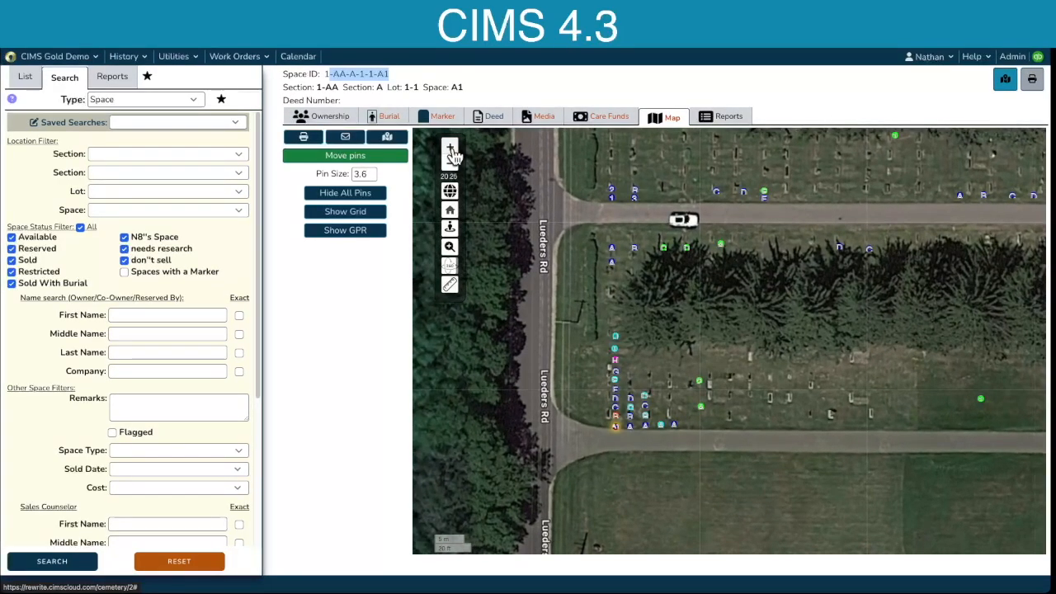
{"action": "left_click", "coordinate": [450, 150]}
{"action": "left_click", "coordinate": [450, 150]}
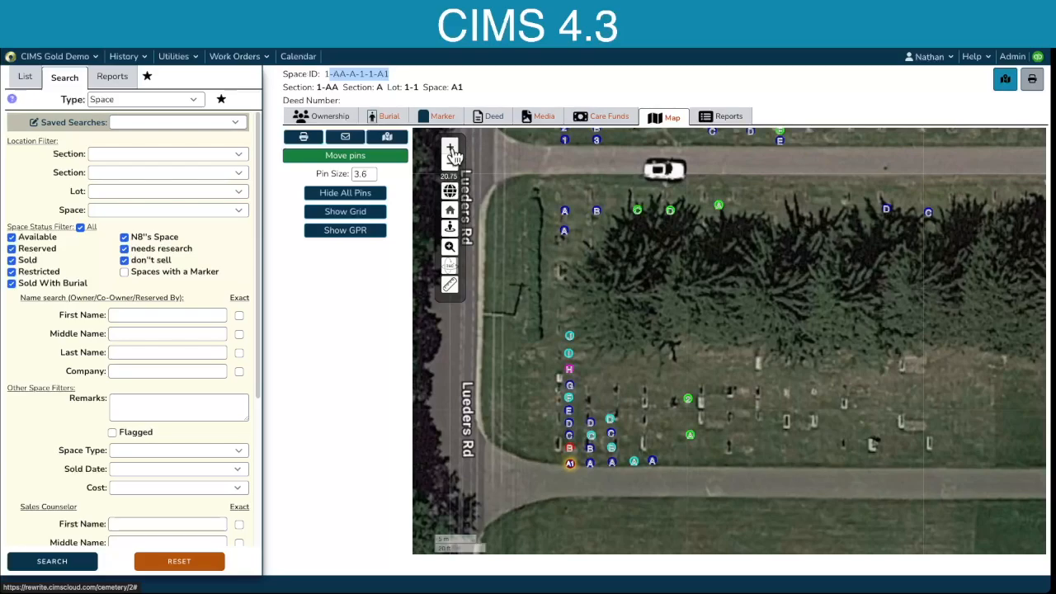
{"action": "left_click", "coordinate": [451, 150]}
{"action": "left_click_drag", "start_coordinate": [635, 317], "coordinate": [670, 295]}
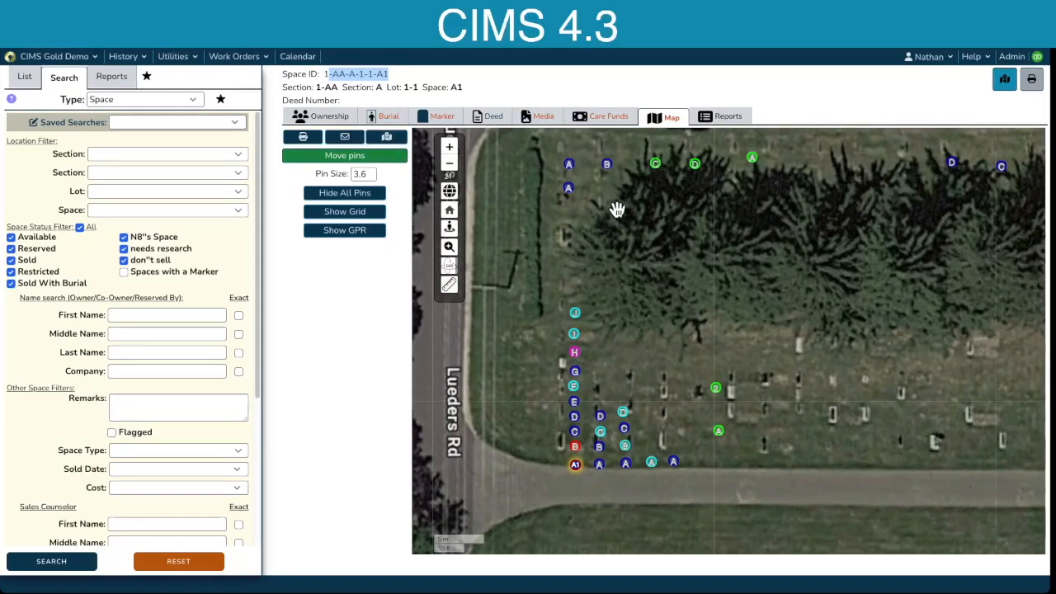
{"action": "left_click_drag", "start_coordinate": [948, 223], "coordinate": [456, 460]}
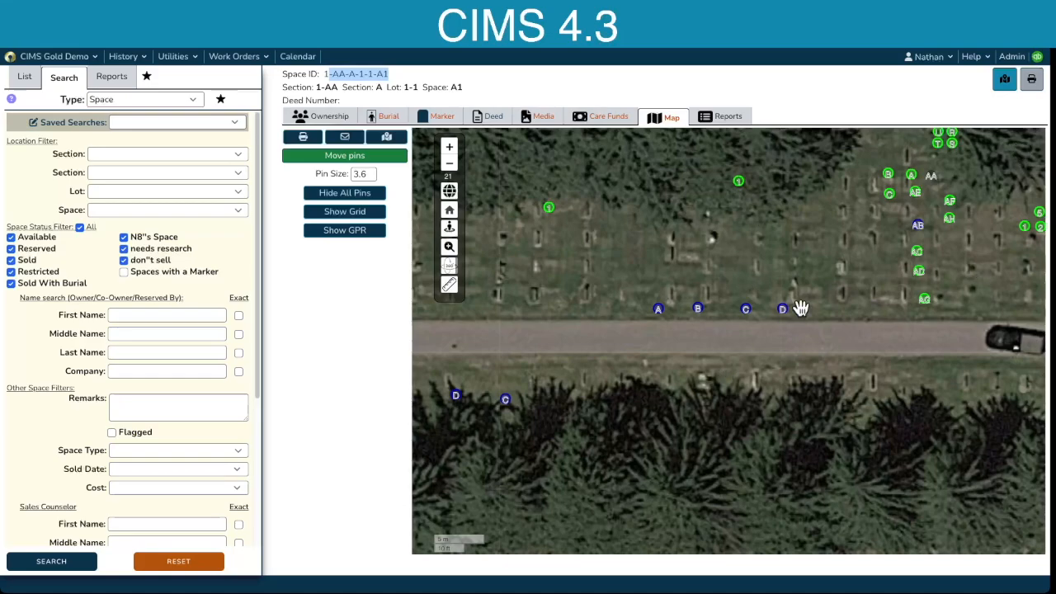
{"action": "left_click_drag", "start_coordinate": [867, 248], "coordinate": [443, 503]}
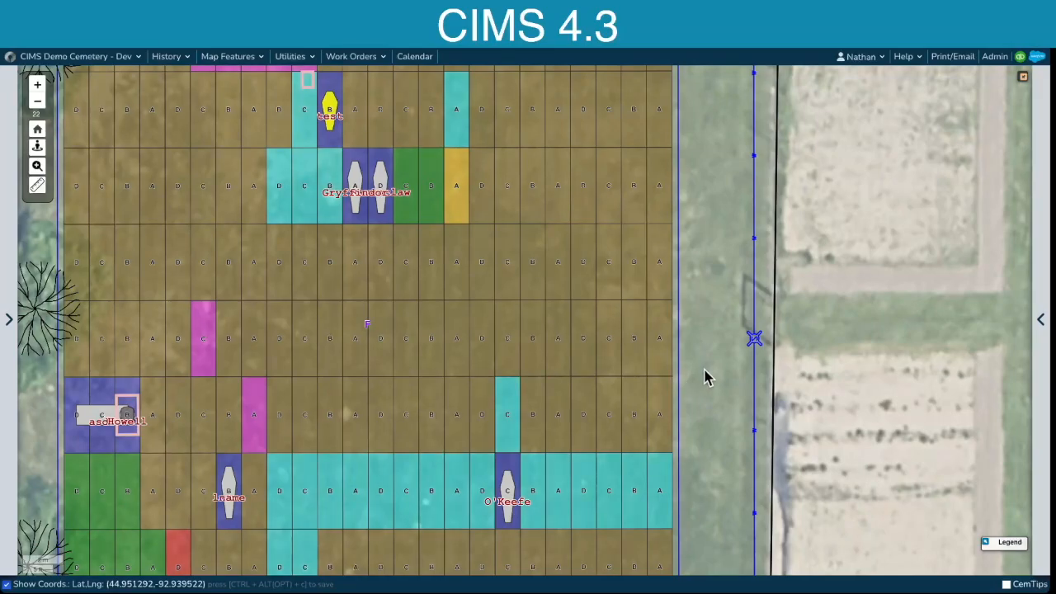
Step: Select space 1_F_40_A in block F, set its status to Sold, and assign an existing contact as the owner
{"action": "left_click", "coordinate": [459, 353]}
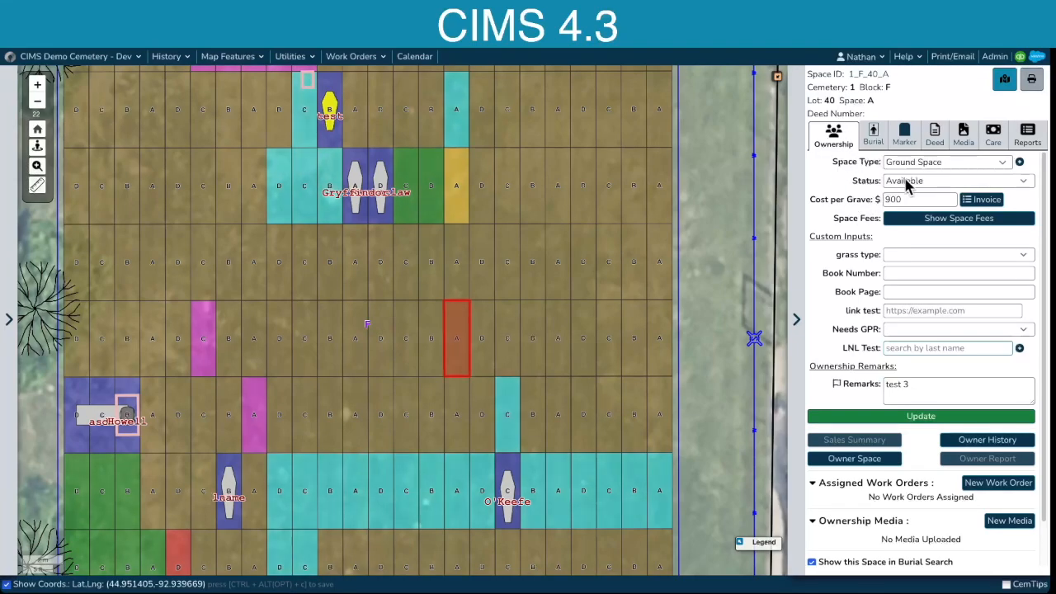
{"action": "left_click", "coordinate": [905, 181]}
{"action": "left_click", "coordinate": [912, 222]}
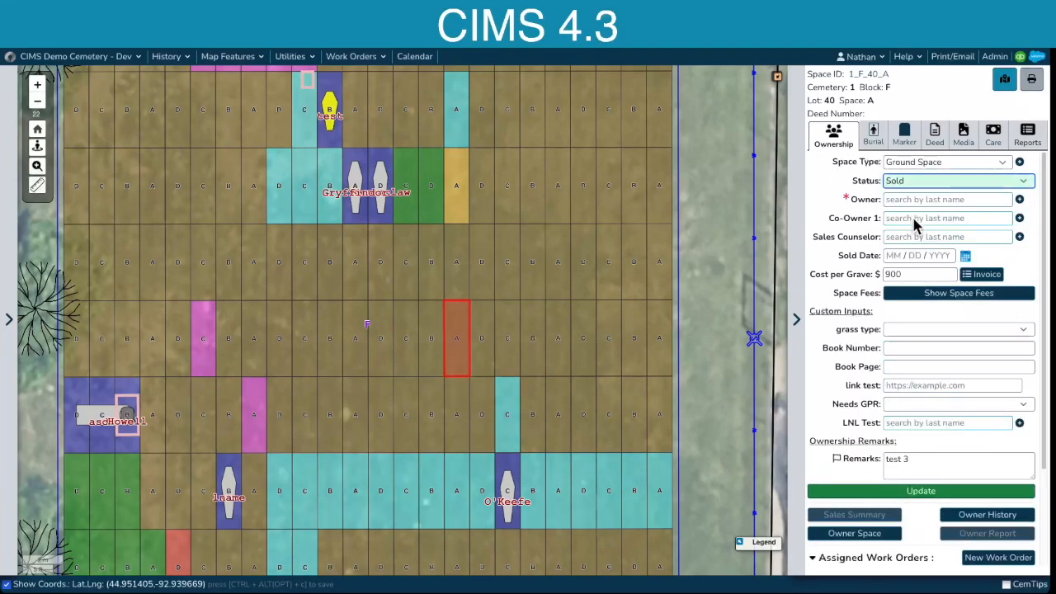
{"action": "left_click", "coordinate": [896, 200]}
{"action": "type", "text": "annear"}
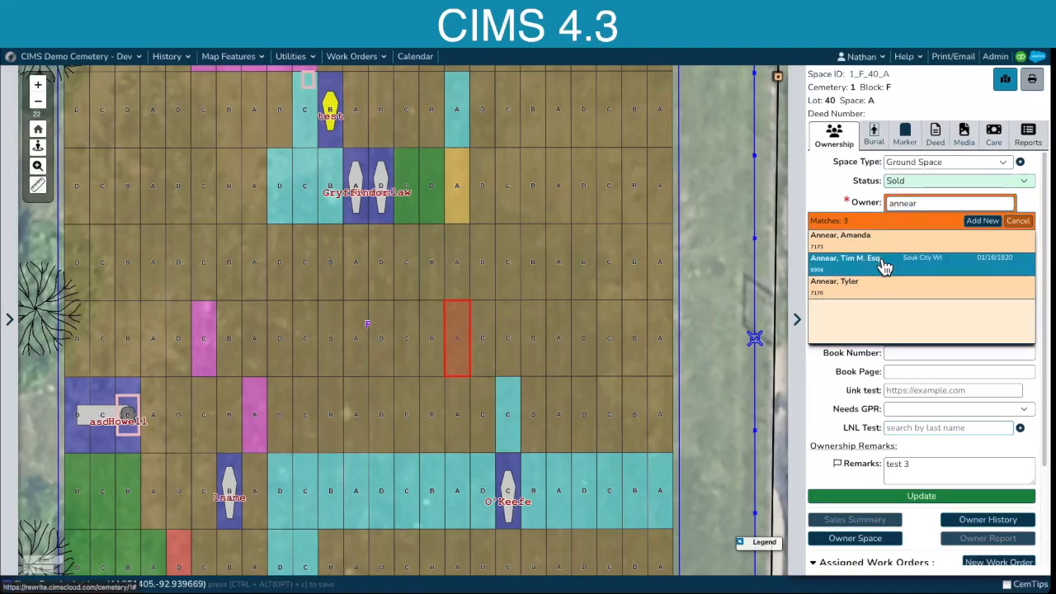
{"action": "left_click", "coordinate": [881, 261]}
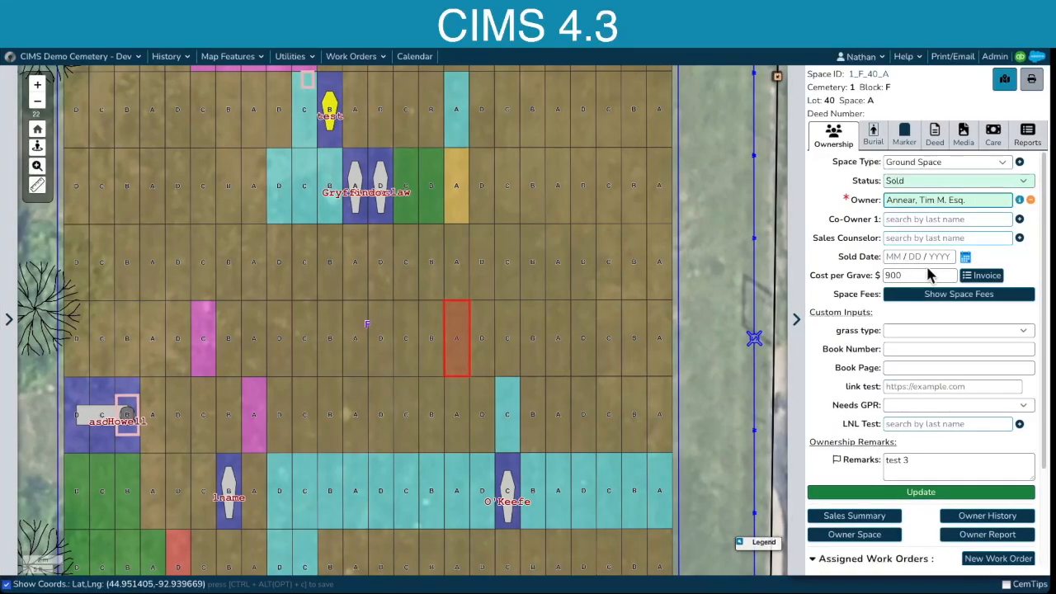
Step: Set the cost per grave to 1234.56 and submit the ownership update for space 1_F_40_A
{"action": "left_click_drag", "start_coordinate": [915, 274], "coordinate": [875, 275]}
{"action": "type", "text": "1234.5"}
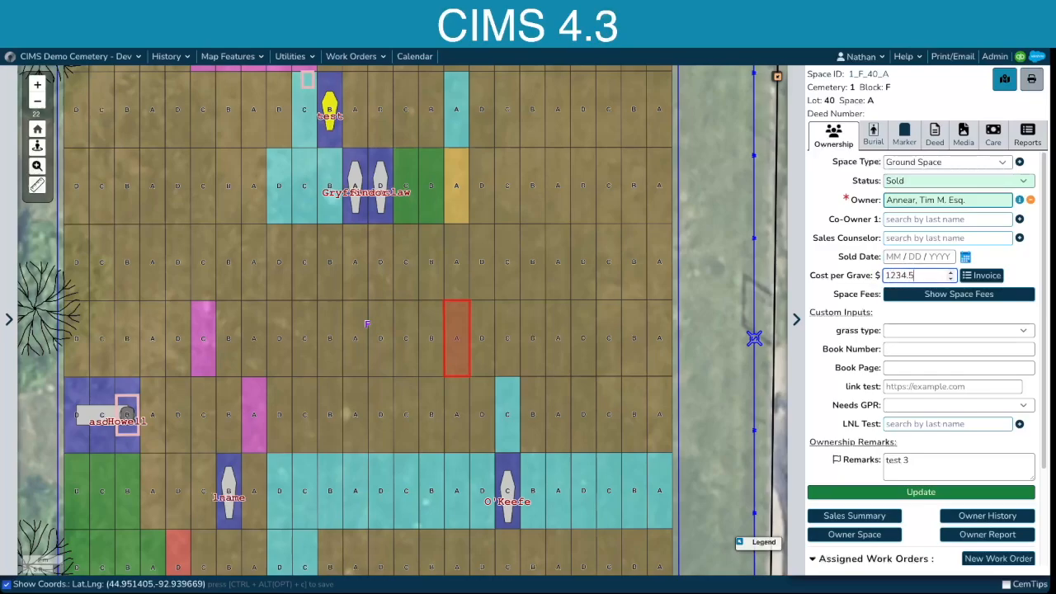
{"action": "type", "text": "6"}
{"action": "left_click", "coordinate": [838, 281]}
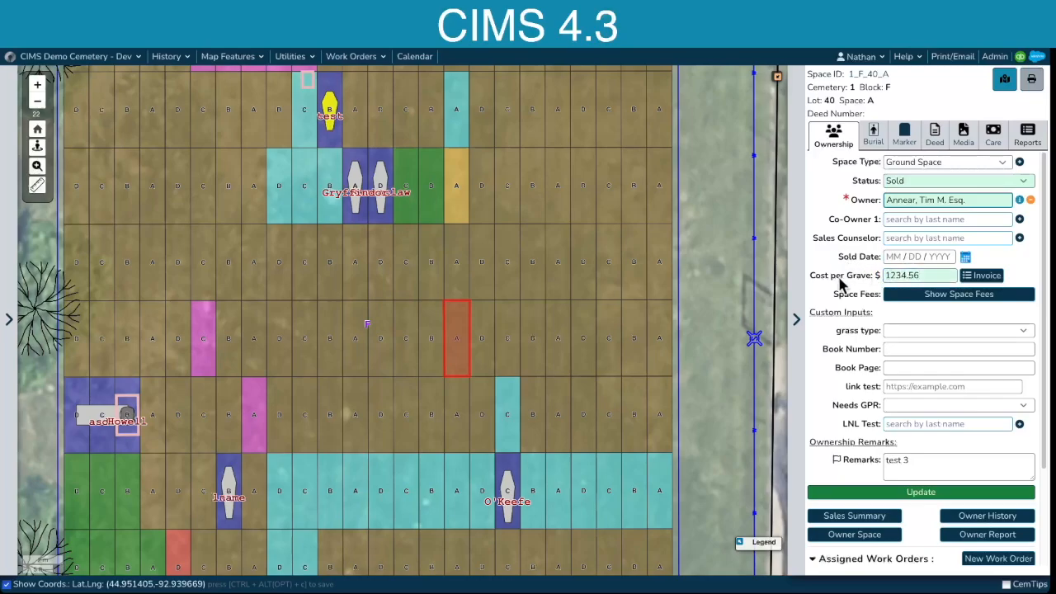
{"action": "scroll", "coordinate": [845, 284], "scroll_direction": "down", "scroll_amount": 3}
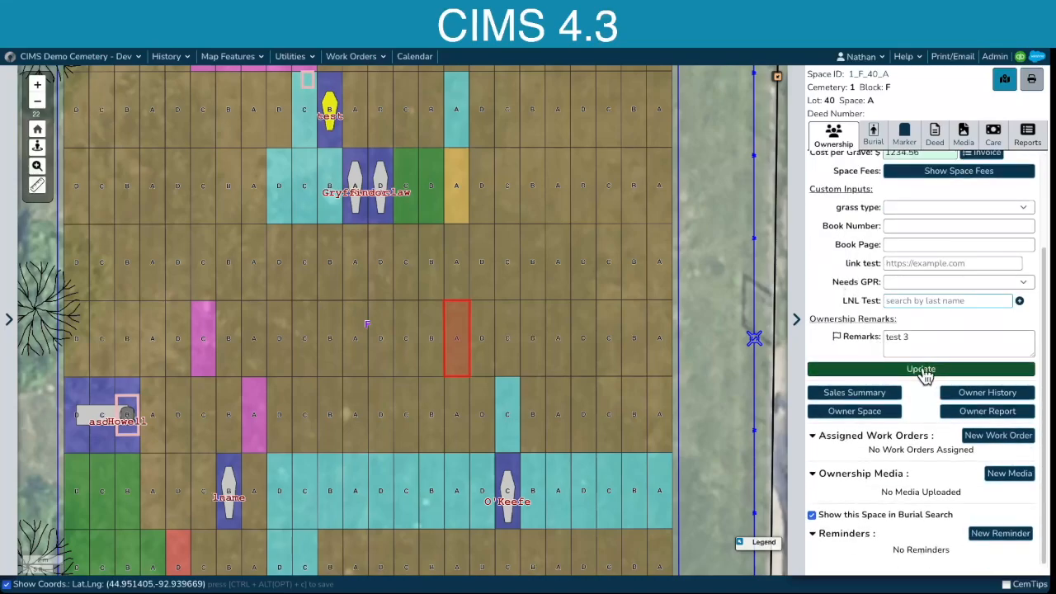
{"action": "left_click", "coordinate": [925, 373]}
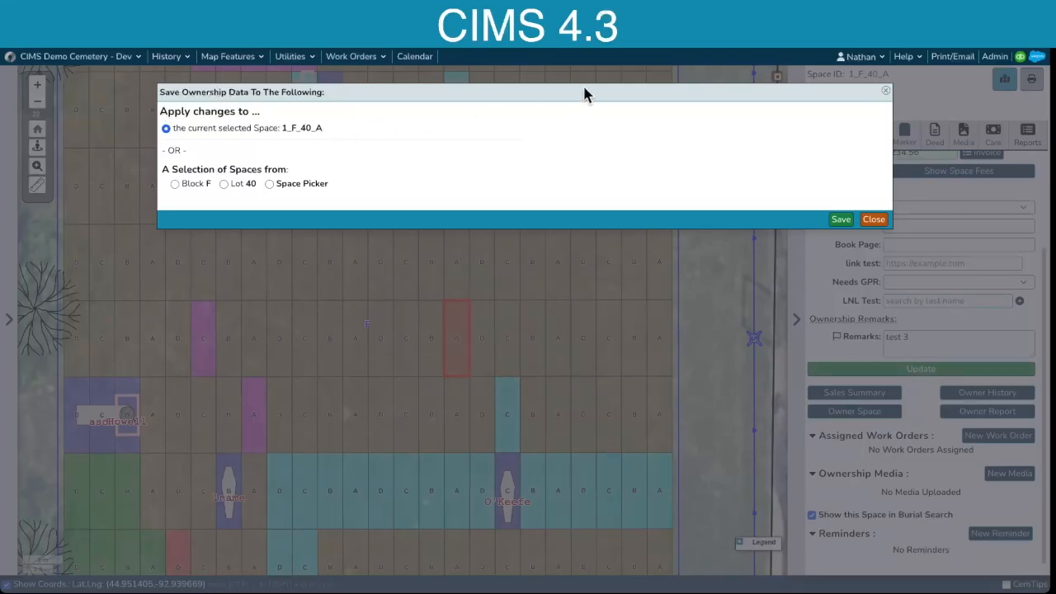
Step: Try choosing target spaces from Block F and Lot 40, ticking 1_F_40_A and 1_F_40_B, and clear the selection
{"action": "left_click", "coordinate": [174, 184]}
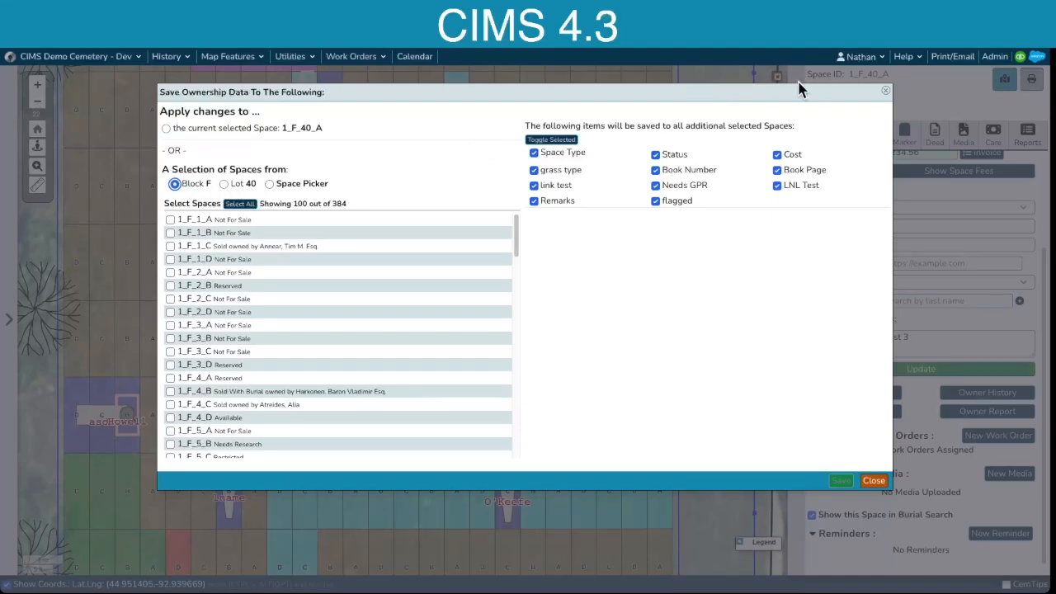
{"action": "left_click", "coordinate": [223, 184]}
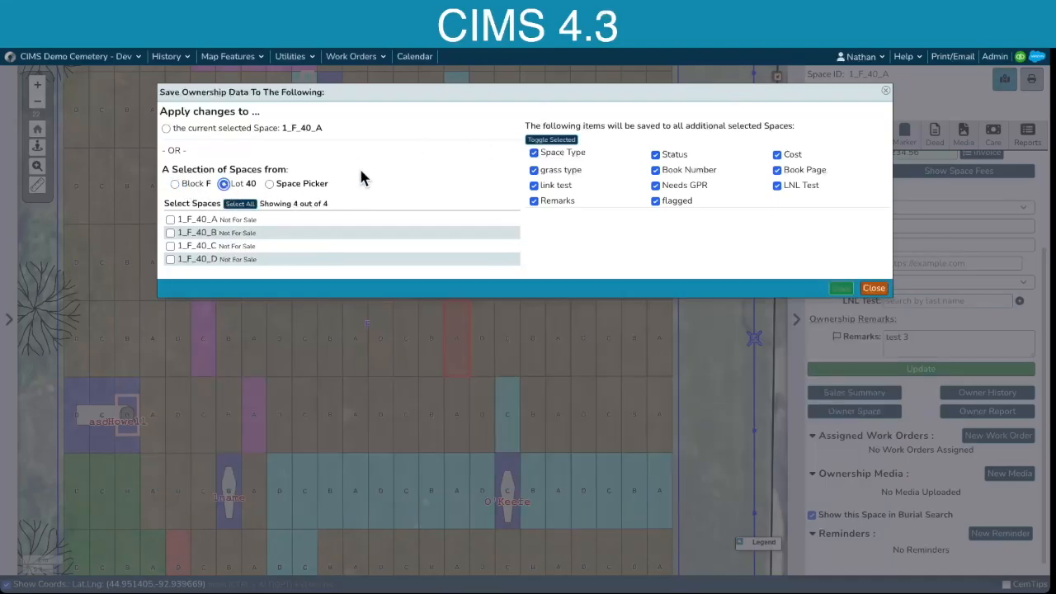
{"action": "left_click", "coordinate": [170, 219]}
{"action": "left_click", "coordinate": [171, 234]}
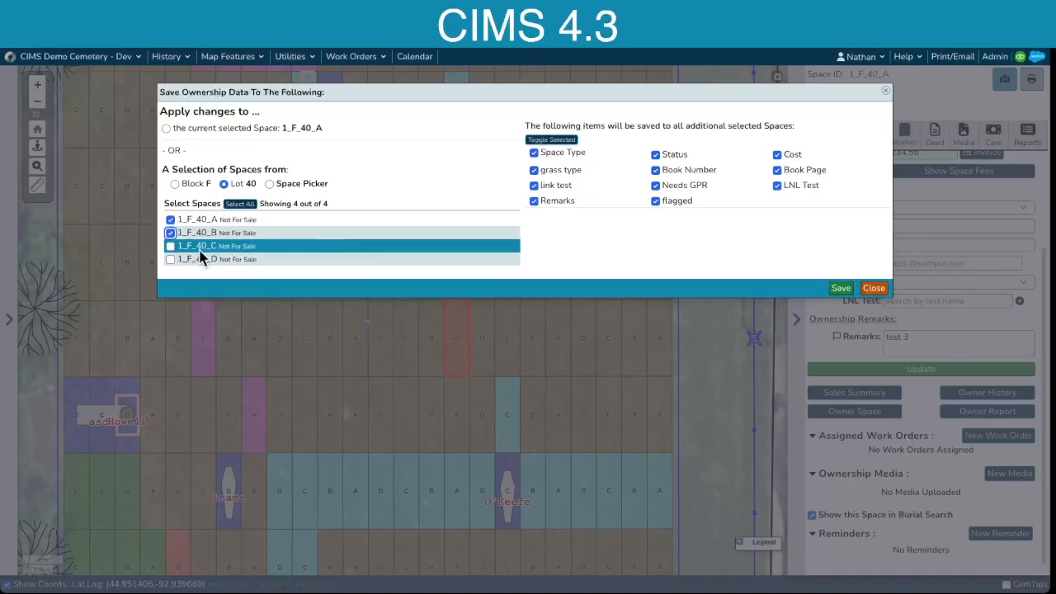
{"action": "left_click", "coordinate": [170, 219]}
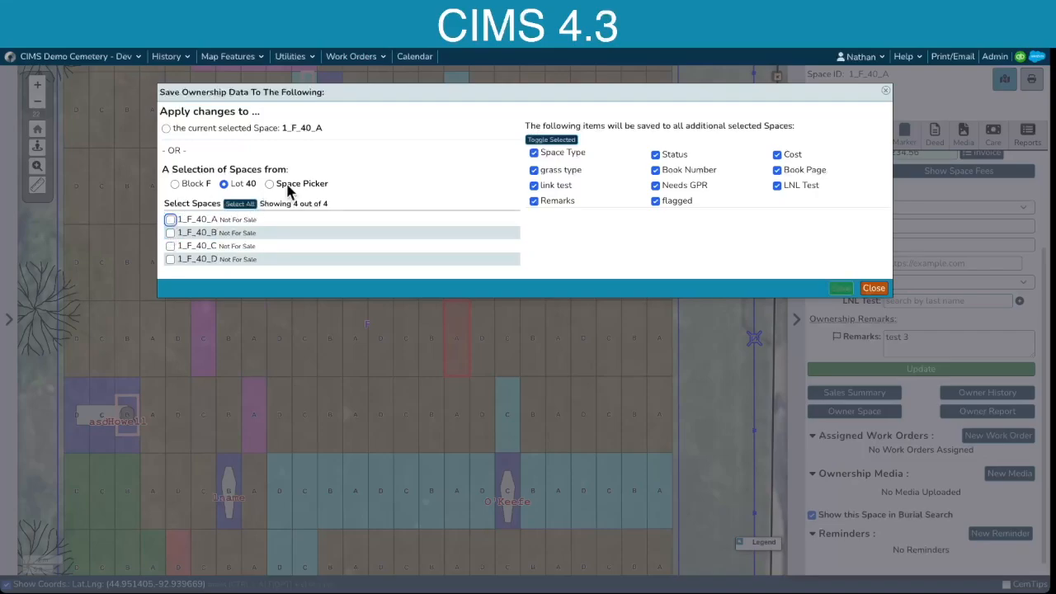
Step: Use the Space Picker to add cemetery 1, block F, lot 40, space A to the spaces receiving the changes
{"action": "left_click", "coordinate": [269, 184]}
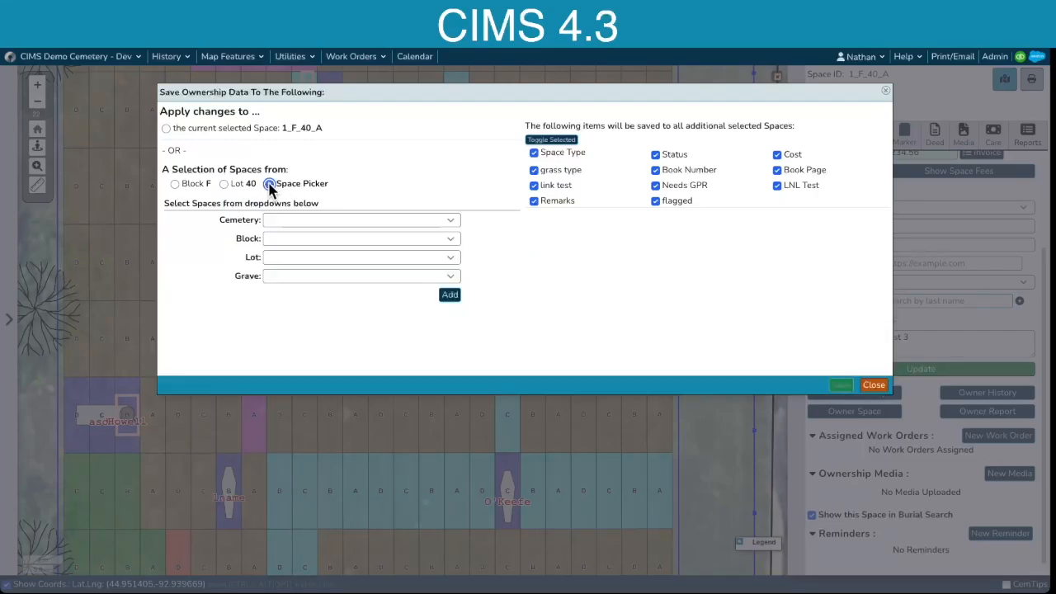
{"action": "left_click", "coordinate": [452, 221]}
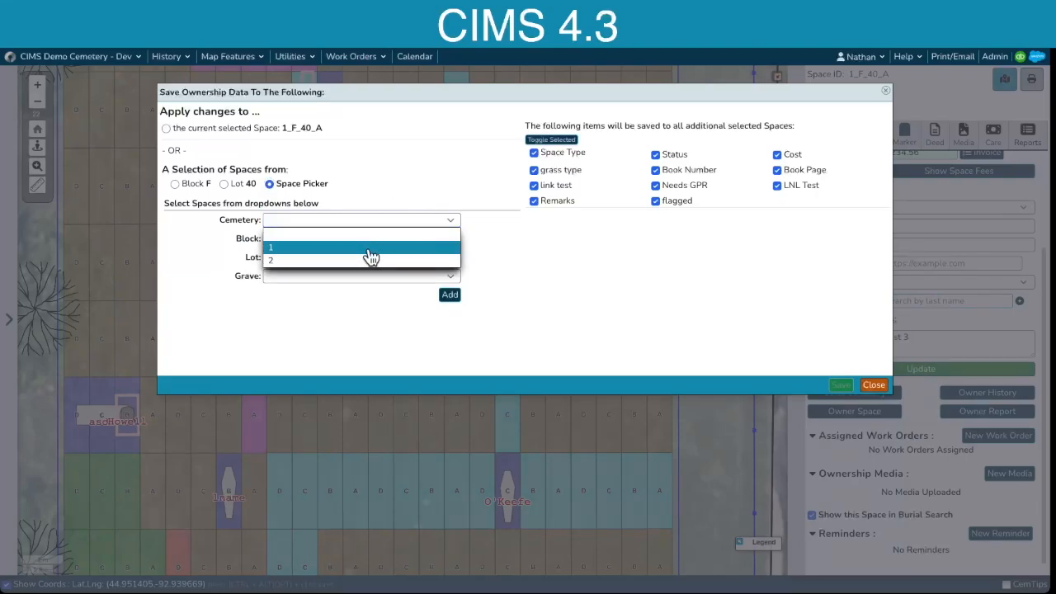
{"action": "left_click", "coordinate": [372, 256]}
{"action": "left_click", "coordinate": [451, 239]}
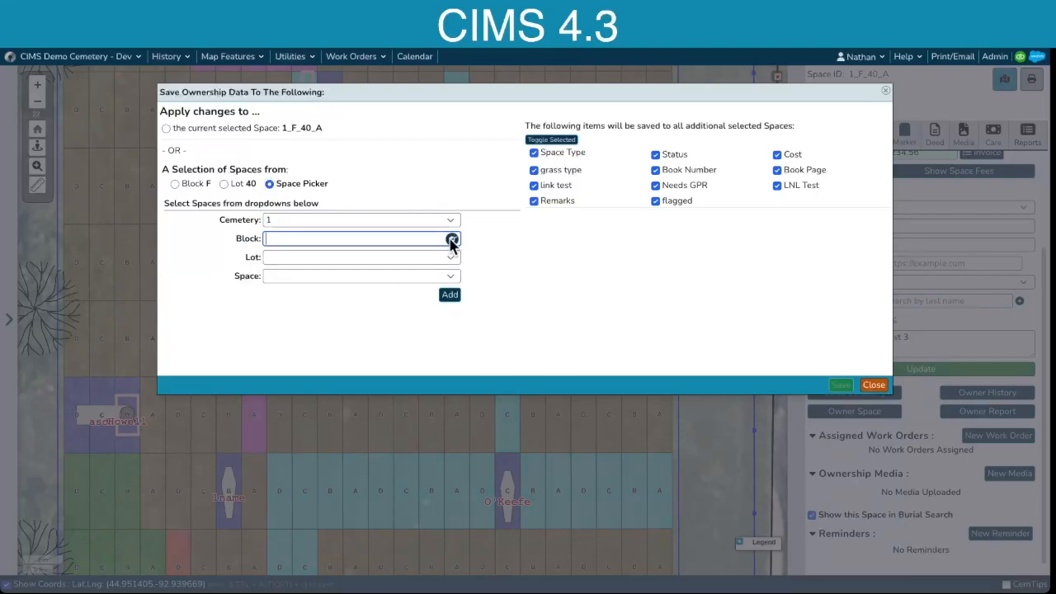
{"action": "scroll", "coordinate": [338, 292], "scroll_direction": "down", "scroll_amount": 5}
{"action": "left_click", "coordinate": [332, 293]}
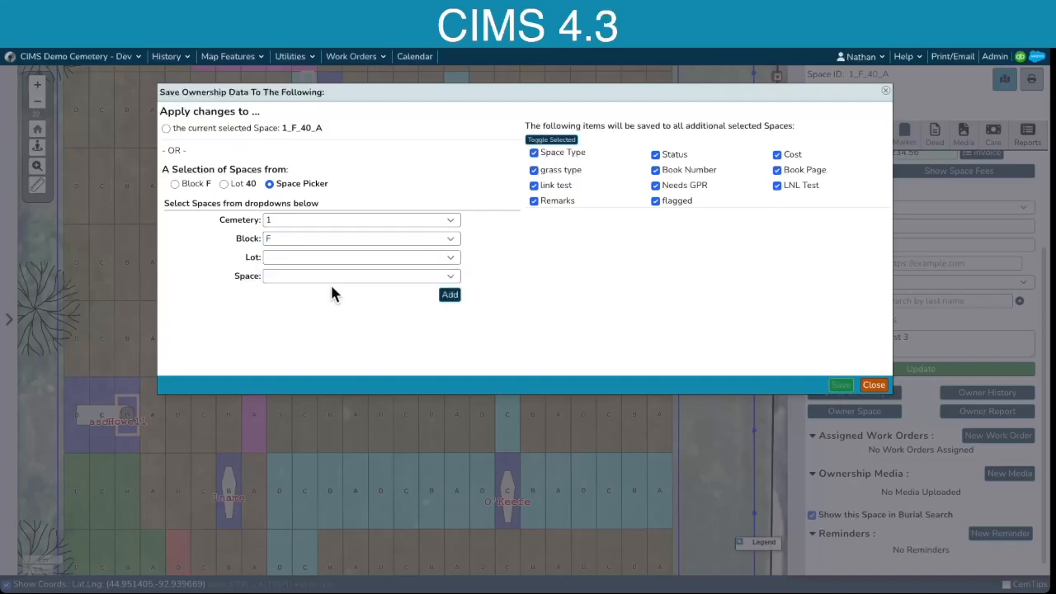
{"action": "left_click", "coordinate": [452, 259]}
{"action": "scroll", "coordinate": [312, 280], "scroll_direction": "down", "scroll_amount": 6}
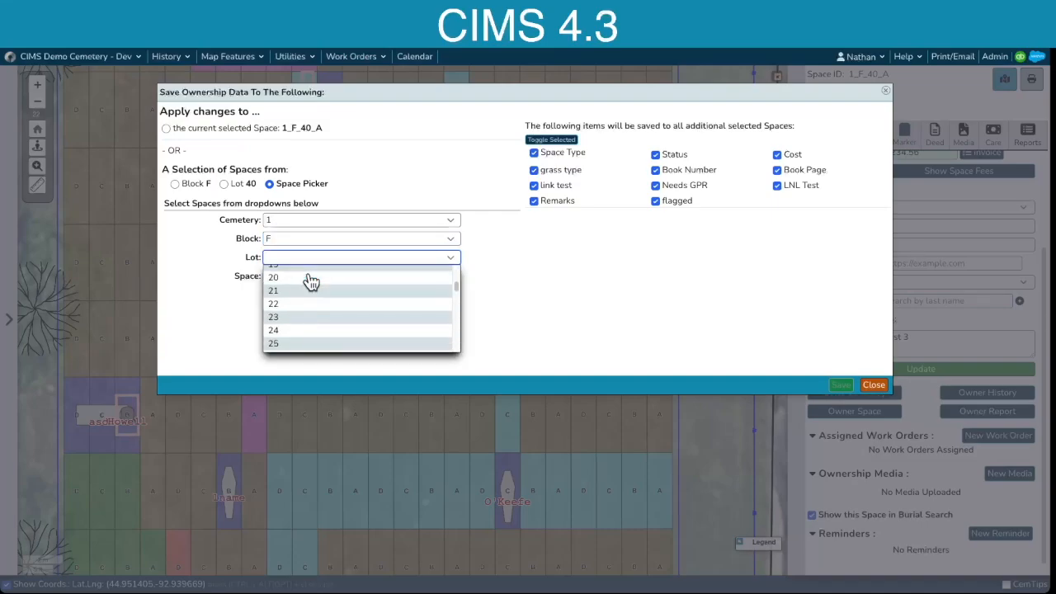
{"action": "left_click", "coordinate": [311, 279]}
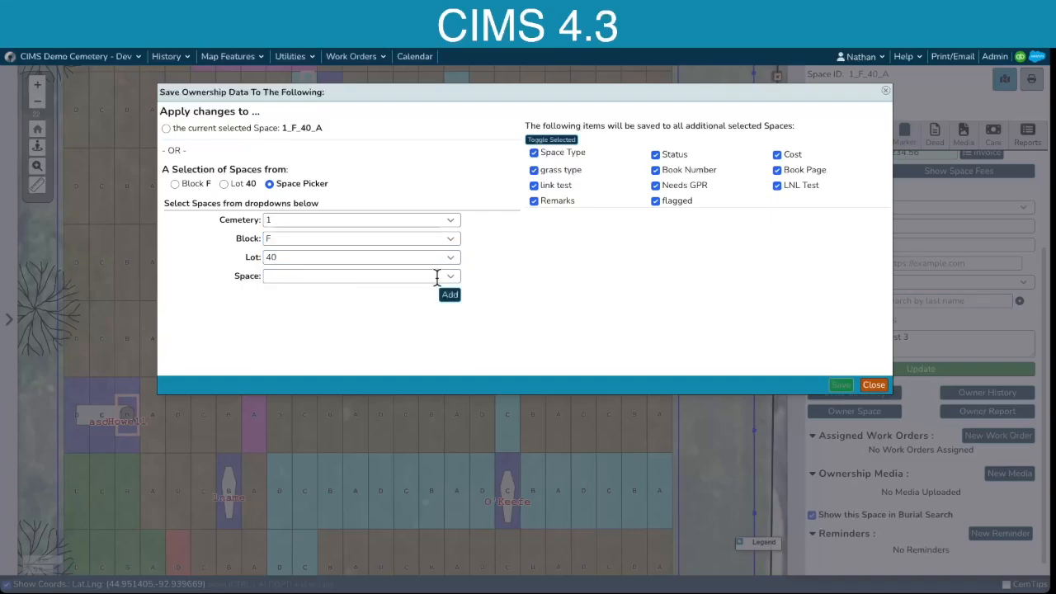
{"action": "left_click", "coordinate": [448, 277]}
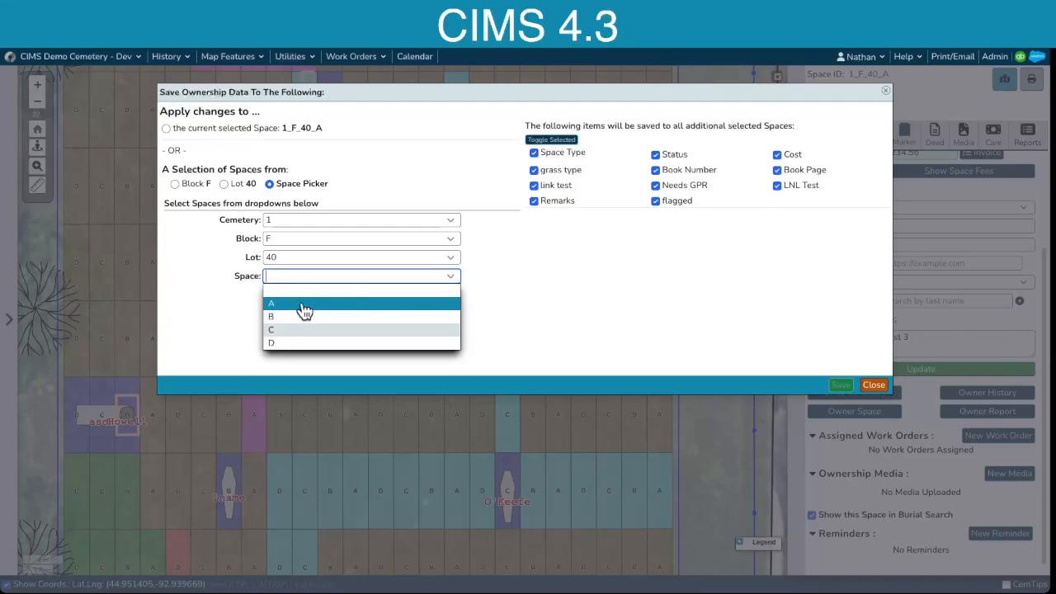
{"action": "left_click", "coordinate": [304, 305]}
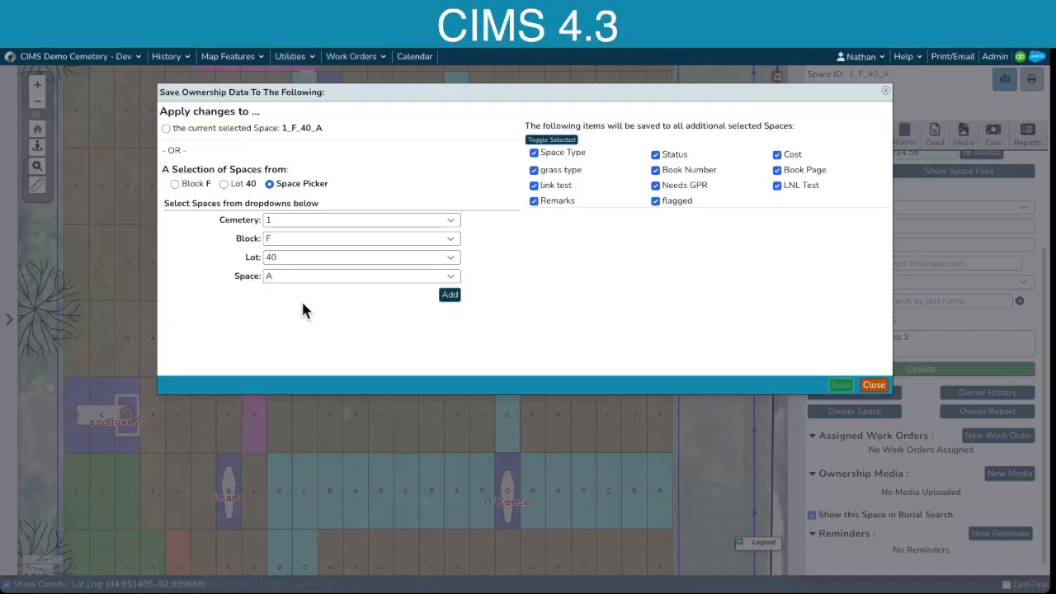
{"action": "left_click", "coordinate": [445, 297]}
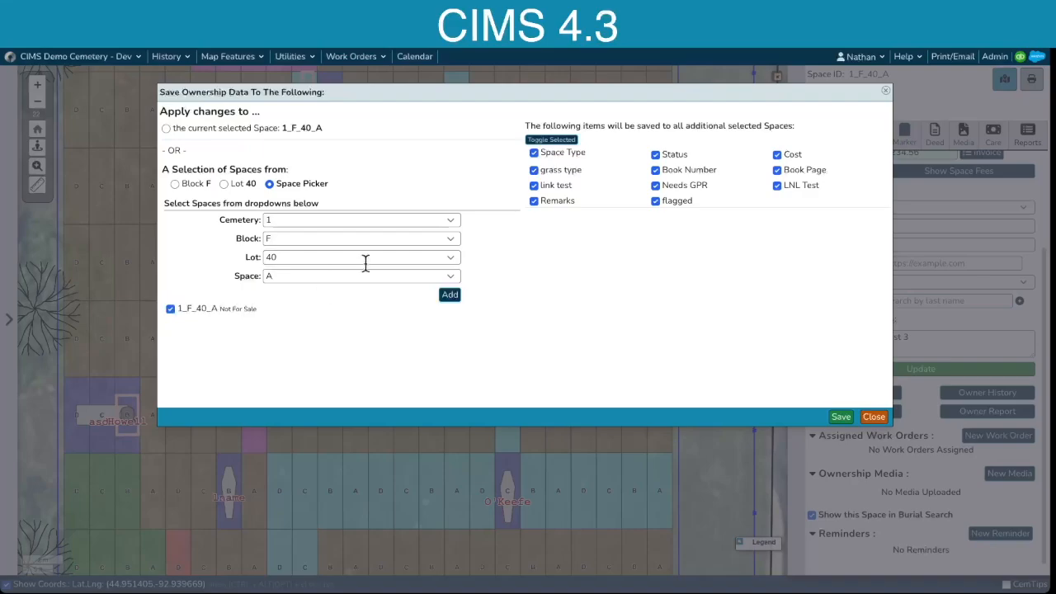
Step: Add space 1 of lot 1B SGL in block CLMB 4E to the spaces receiving the changes
{"action": "left_click", "coordinate": [450, 239]}
{"action": "scroll", "coordinate": [376, 285], "scroll_direction": "down", "scroll_amount": 3}
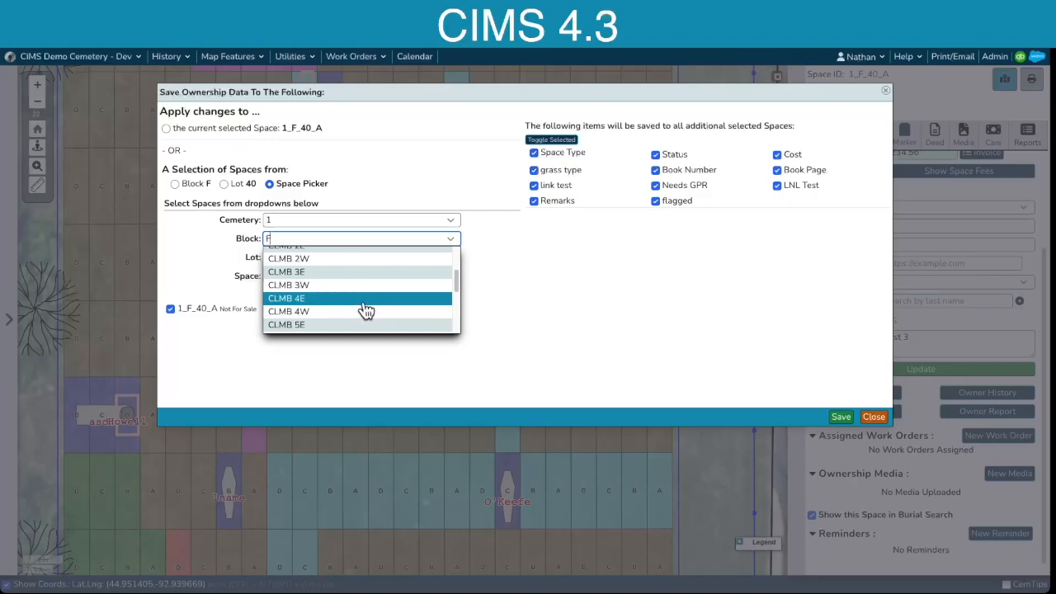
{"action": "left_click", "coordinate": [363, 304]}
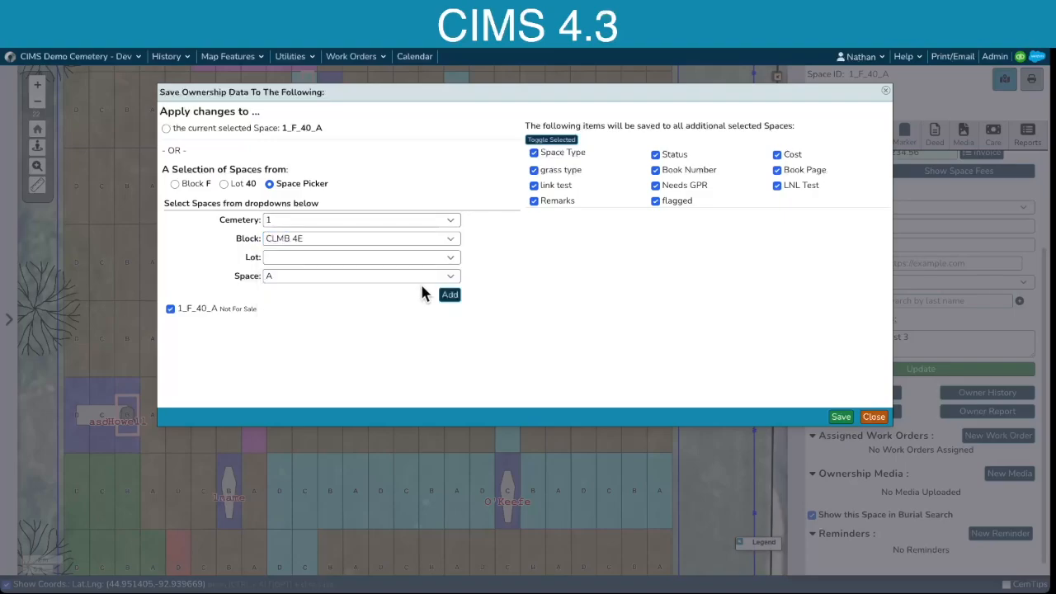
{"action": "left_click", "coordinate": [452, 259]}
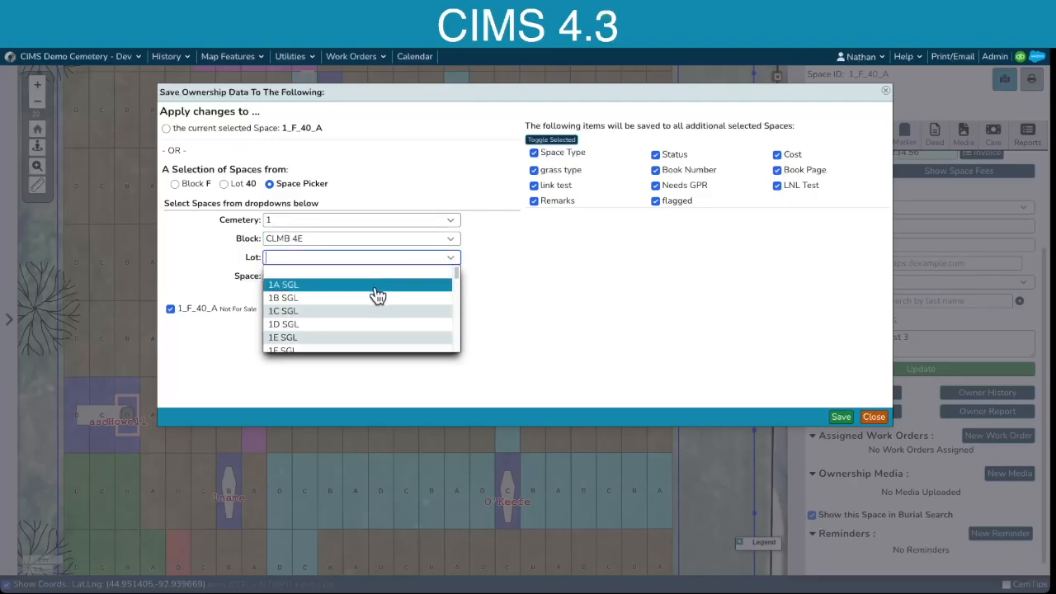
{"action": "left_click", "coordinate": [371, 298]}
{"action": "left_click", "coordinate": [452, 277]}
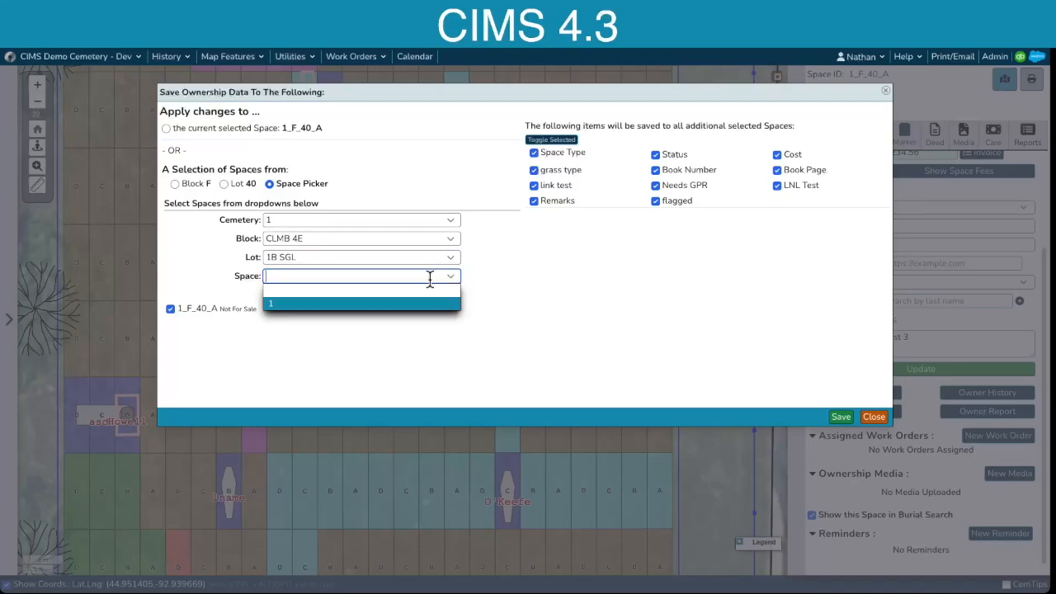
{"action": "left_click", "coordinate": [353, 302]}
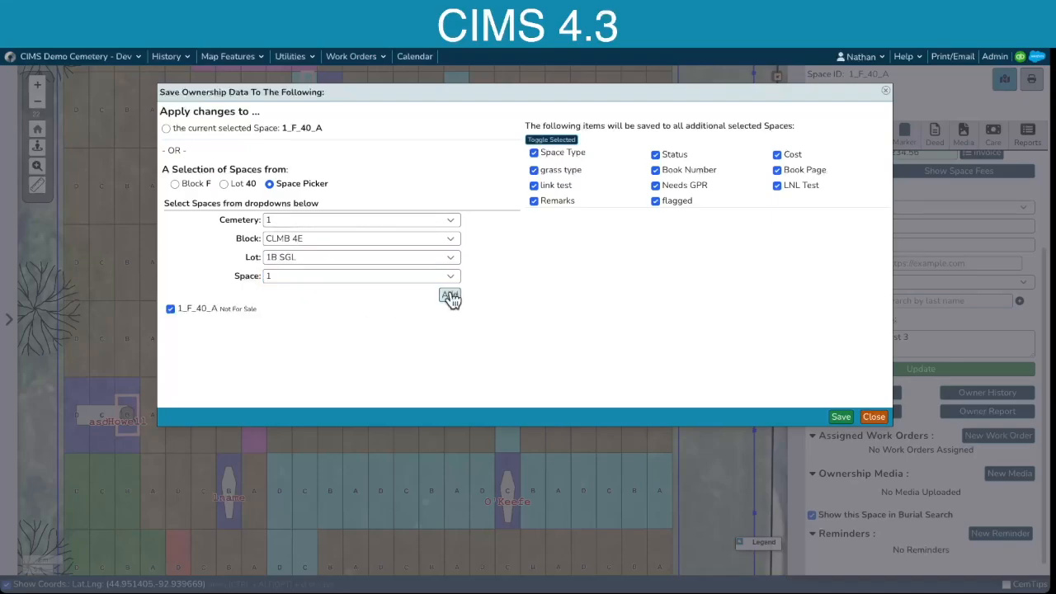
{"action": "left_click", "coordinate": [451, 294]}
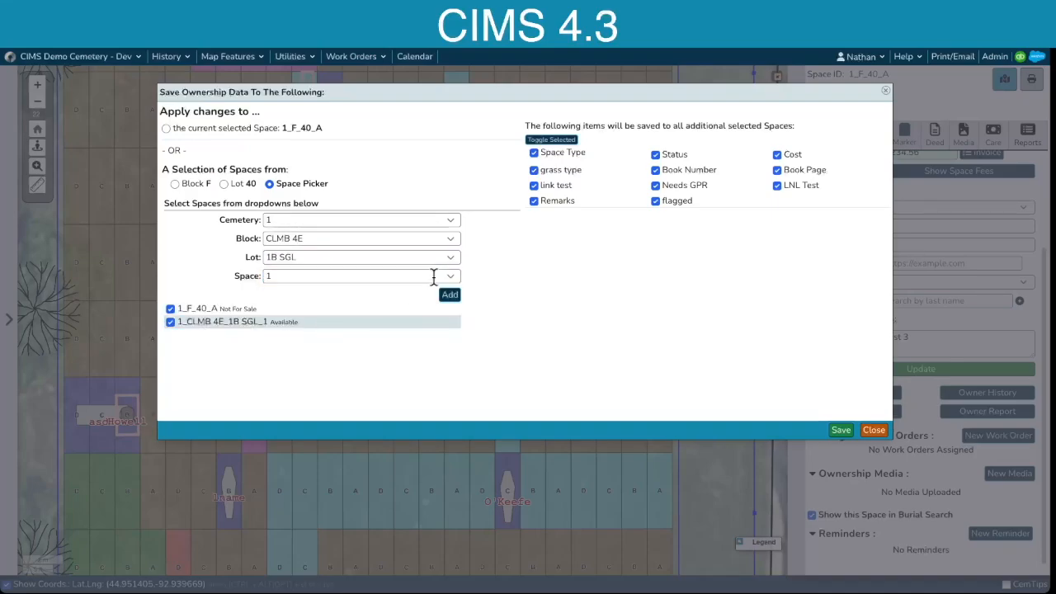
Step: Add space 1 of lot 1A SGL in block CLMB 4E and remove it from the selection again
{"action": "left_click", "coordinate": [452, 276]}
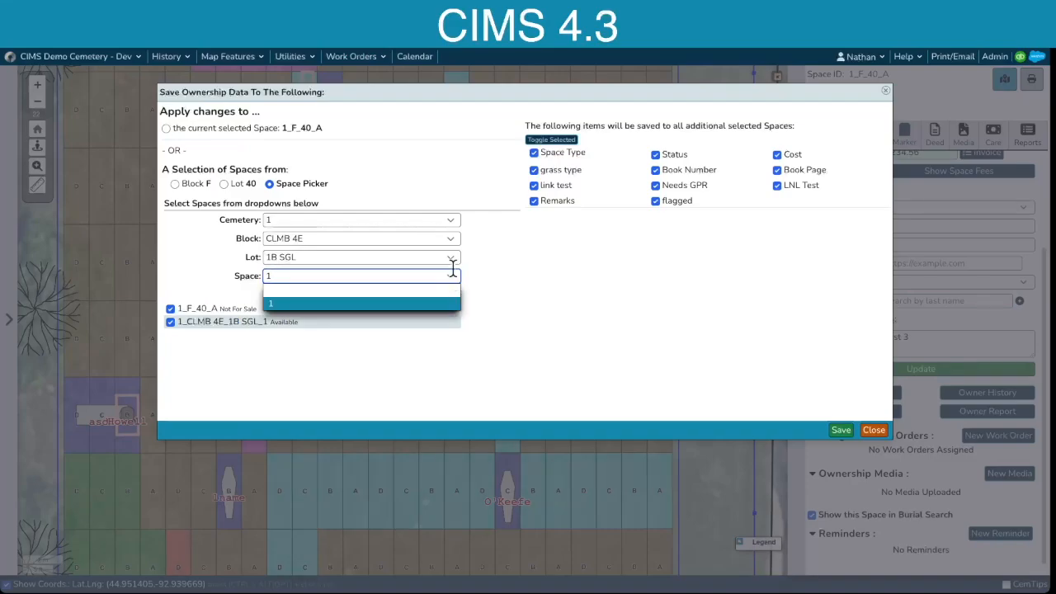
{"action": "left_click", "coordinate": [452, 258]}
{"action": "left_click", "coordinate": [418, 284]}
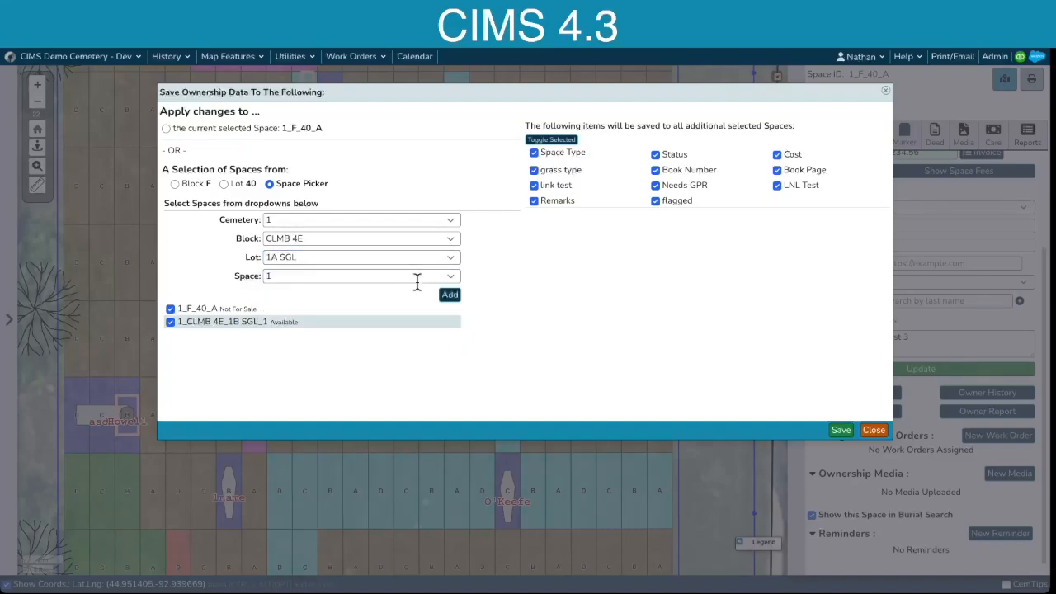
{"action": "left_click", "coordinate": [454, 276]}
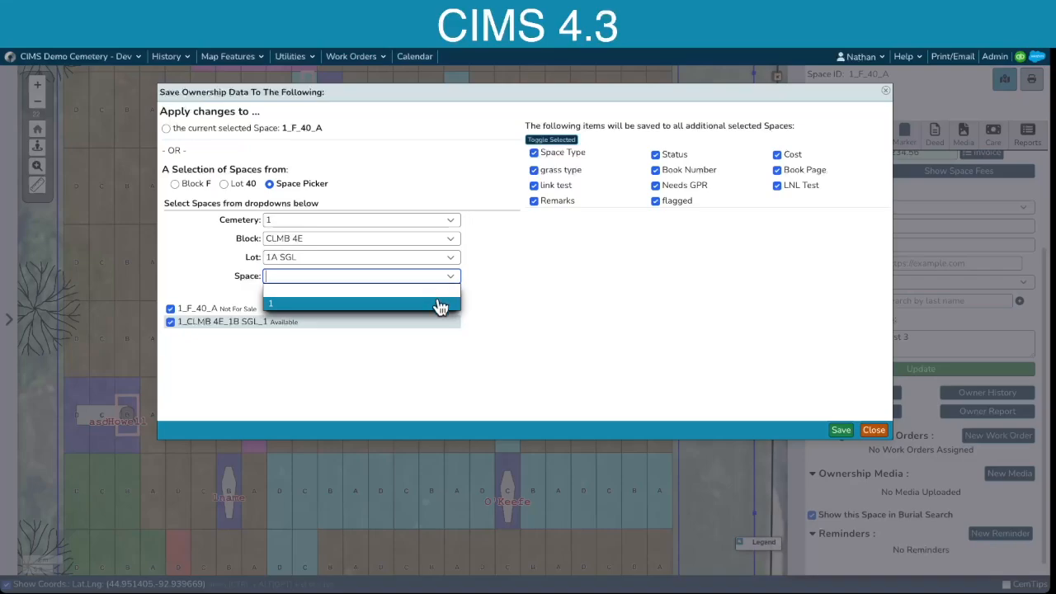
{"action": "left_click", "coordinate": [440, 303]}
{"action": "left_click", "coordinate": [449, 297]}
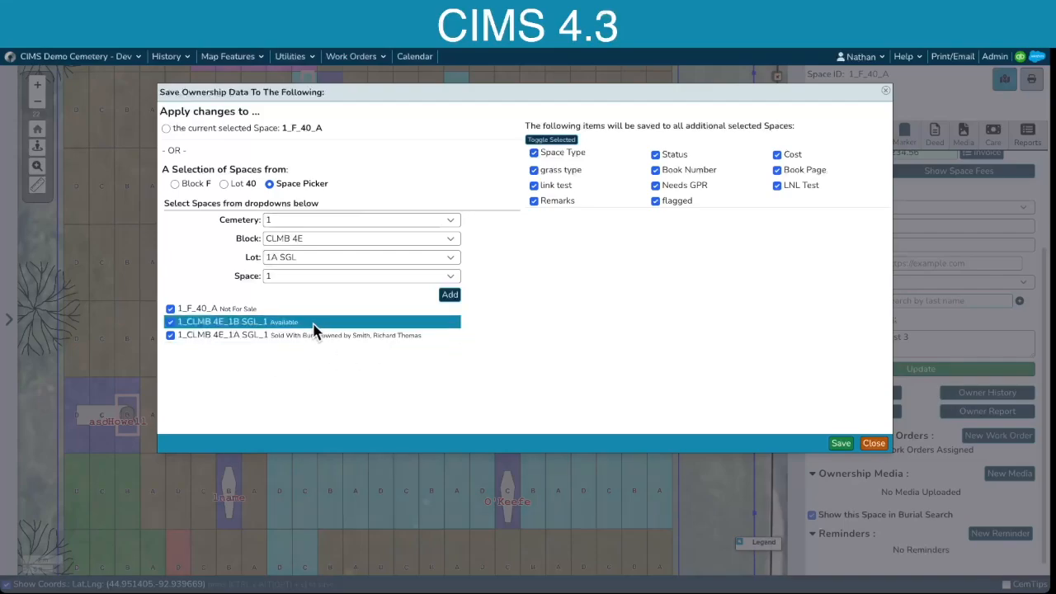
{"action": "left_click", "coordinate": [170, 335]}
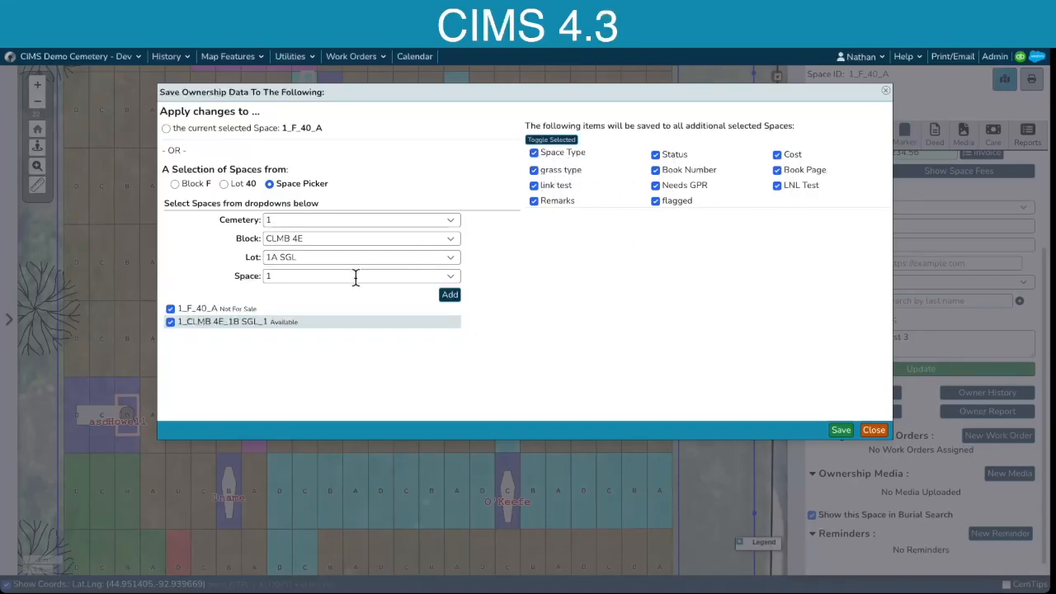
Step: Save the ownership data to both chosen spaces, accepting the status change, and open the list of the owner's spaces
{"action": "left_click", "coordinate": [837, 429]}
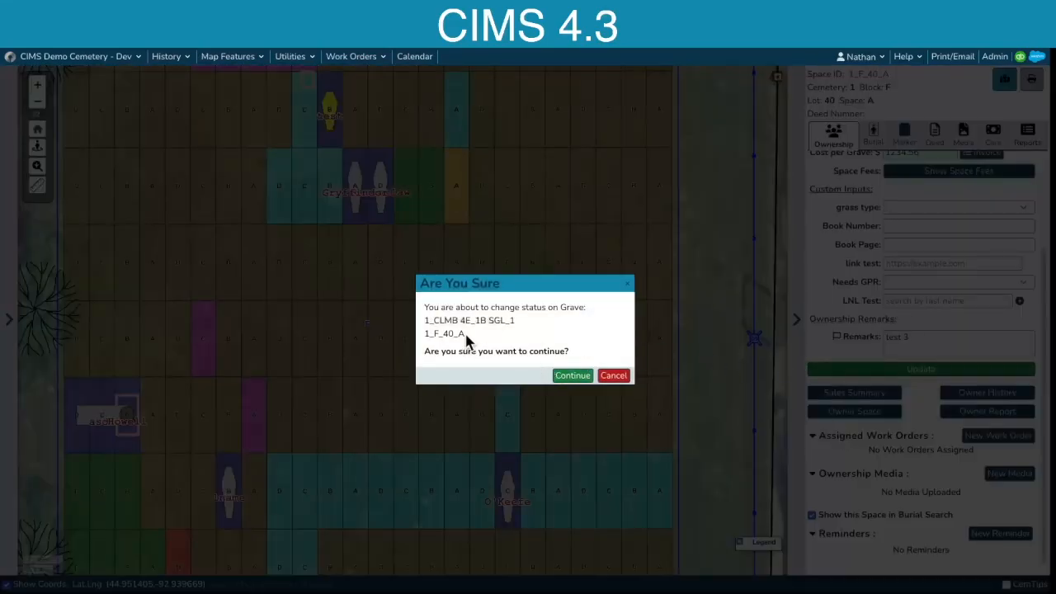
{"action": "left_click", "coordinate": [571, 377]}
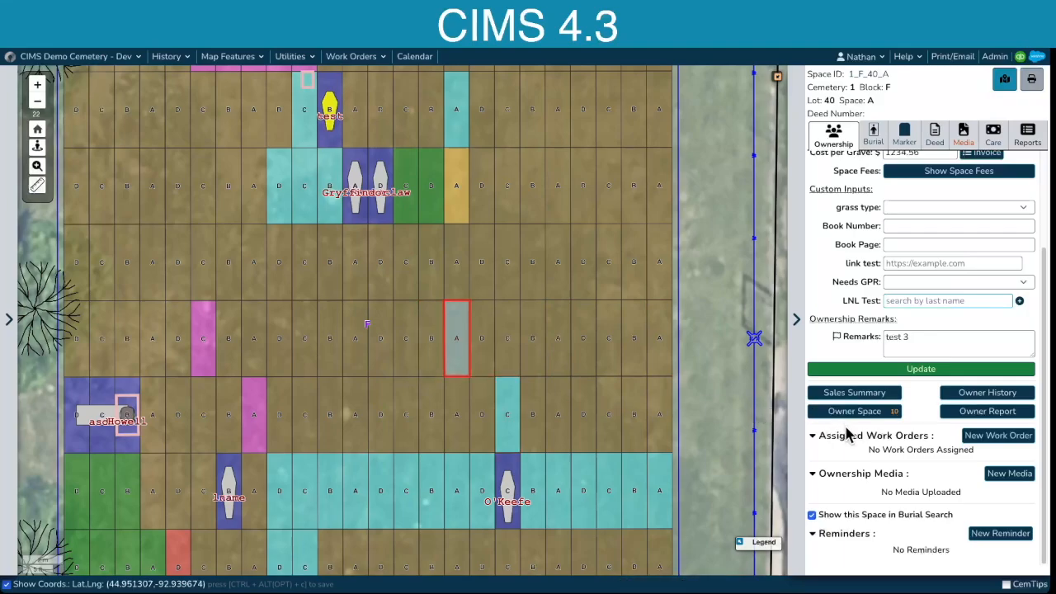
{"action": "left_click", "coordinate": [875, 416]}
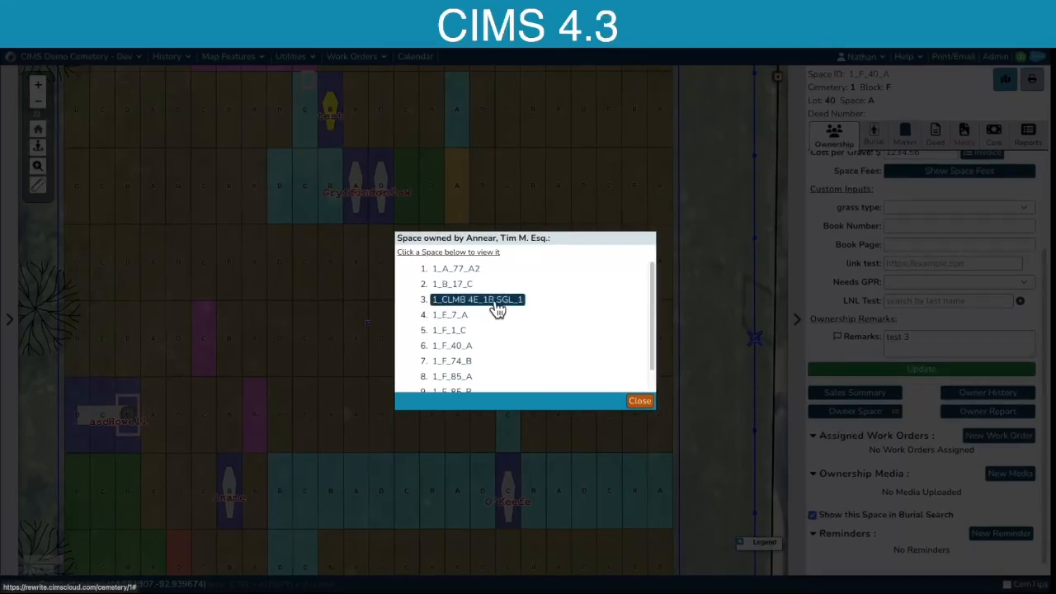
Step: Close the list of owned spaces, open the owner's customer record and look through the available Prefix choices
{"action": "left_click", "coordinate": [640, 403]}
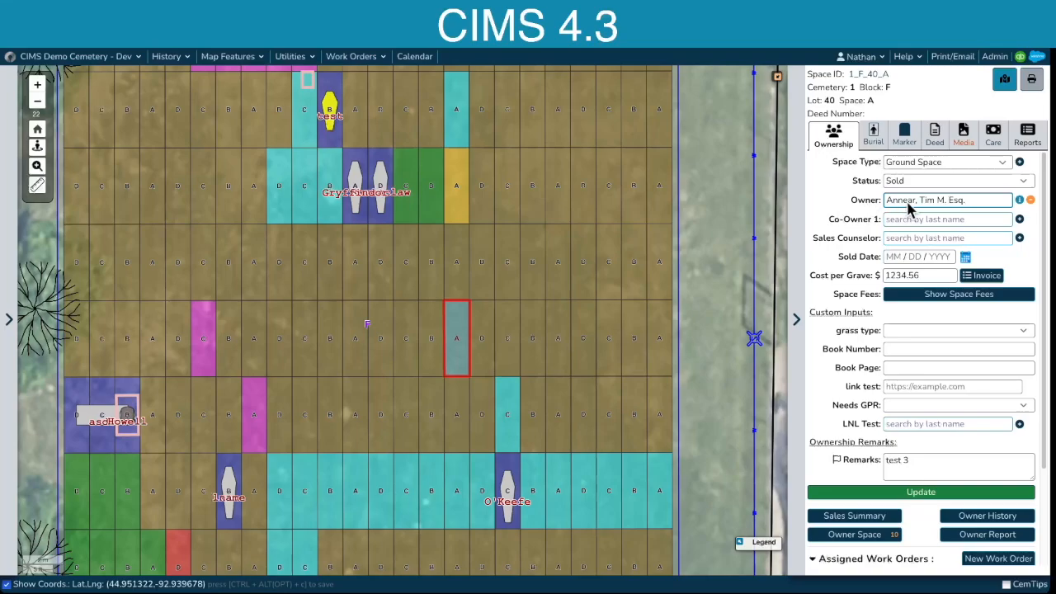
{"action": "left_click", "coordinate": [1020, 200]}
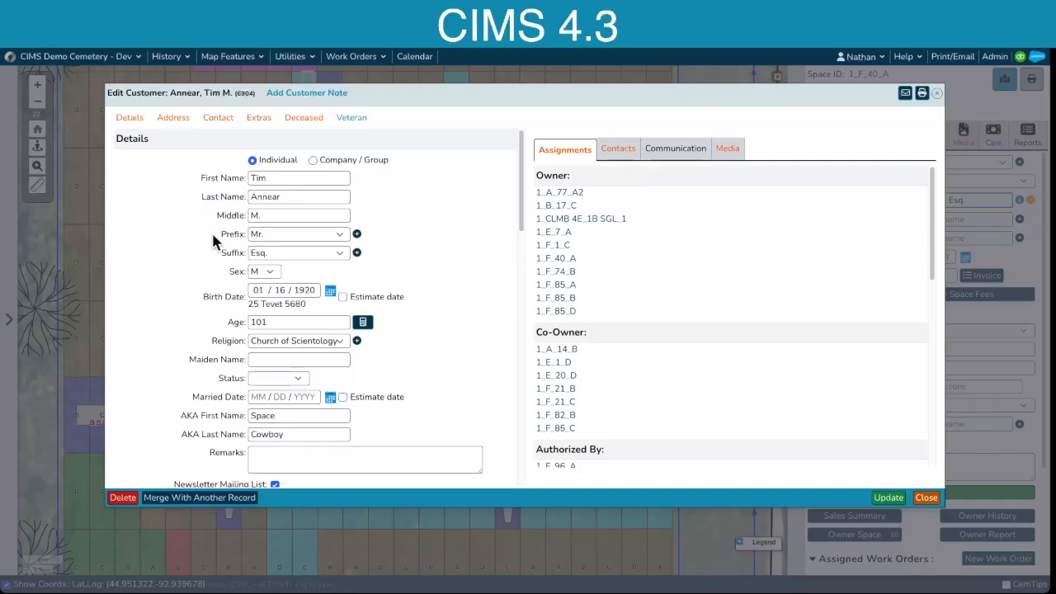
{"action": "left_click_drag", "start_coordinate": [218, 234], "coordinate": [239, 257]}
{"action": "left_click", "coordinate": [343, 239]}
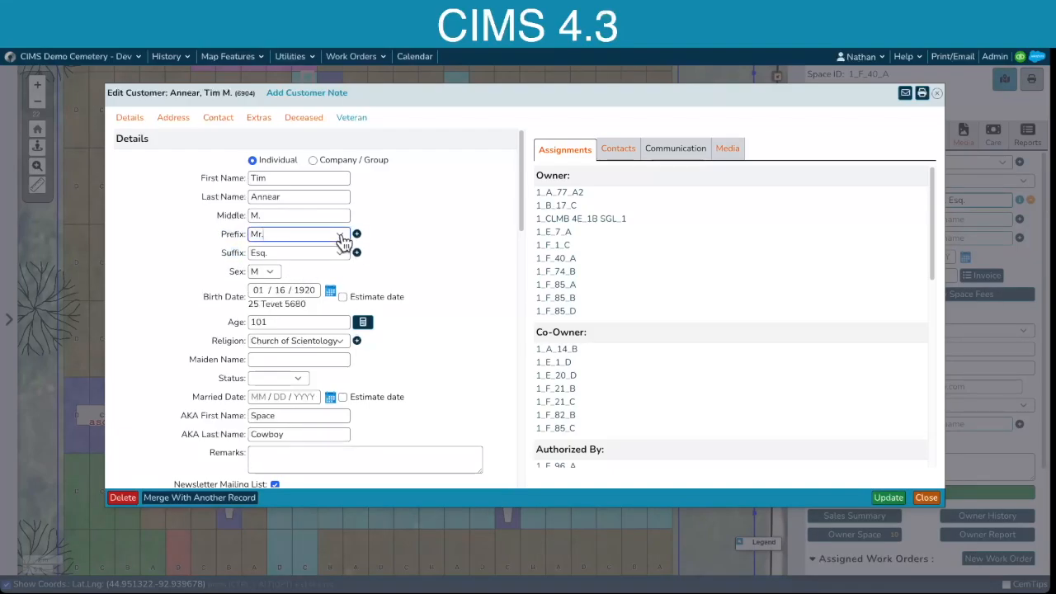
{"action": "left_click", "coordinate": [342, 238]}
{"action": "mouse_move", "coordinate": [345, 264]}
{"action": "left_mouse_down"}
{"action": "mouse_move", "coordinate": [353, 323]}
{"action": "mouse_move", "coordinate": [353, 264]}
{"action": "left_mouse_up"}
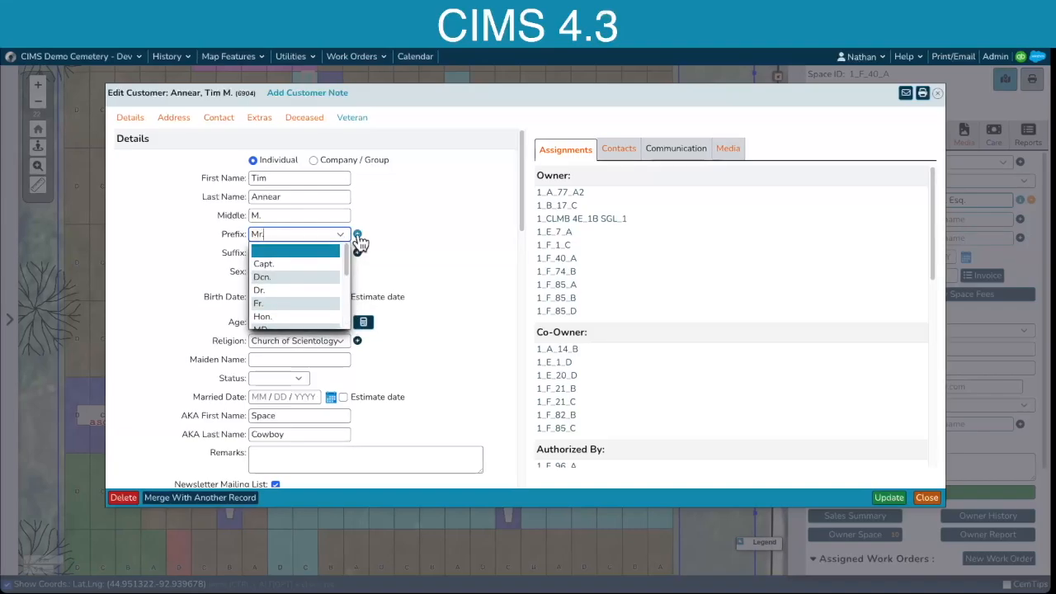
Step: Review the editable dropdown option lists for the customer's Prefix and Suffix fields
{"action": "left_click", "coordinate": [358, 236]}
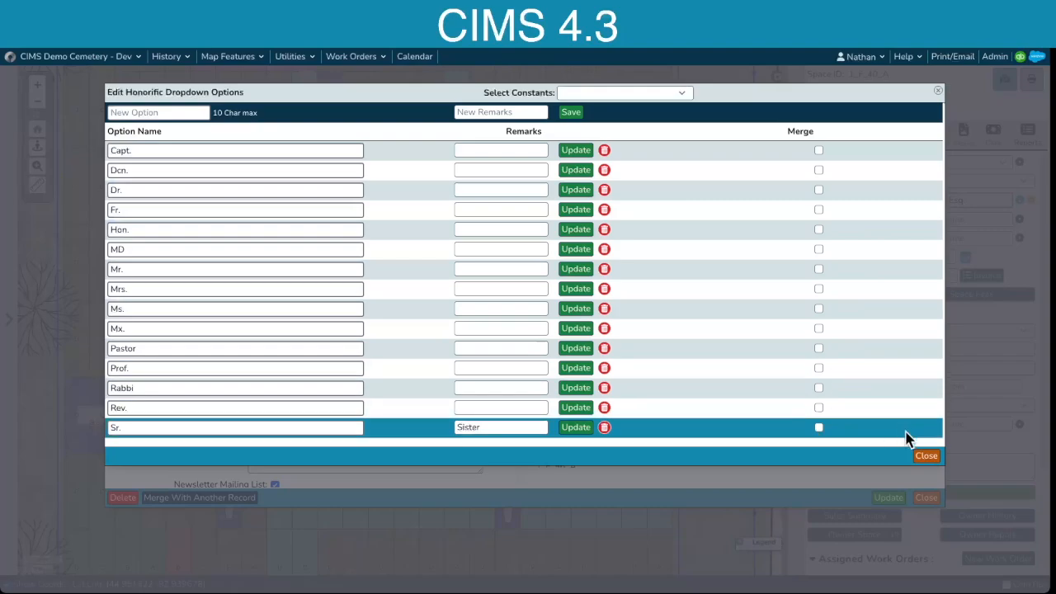
{"action": "left_click", "coordinate": [928, 458]}
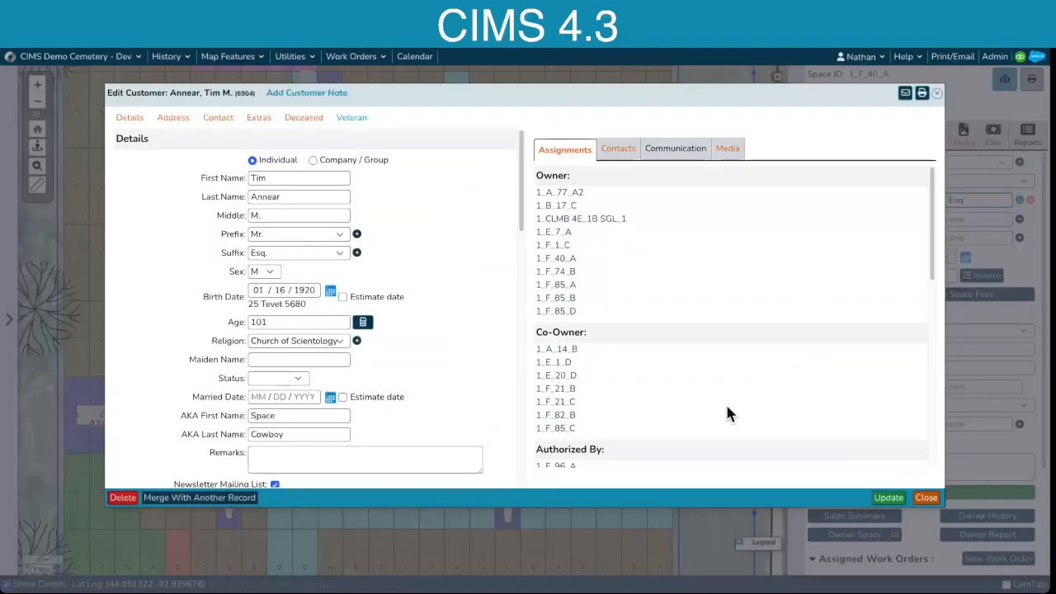
{"action": "left_click", "coordinate": [357, 254]}
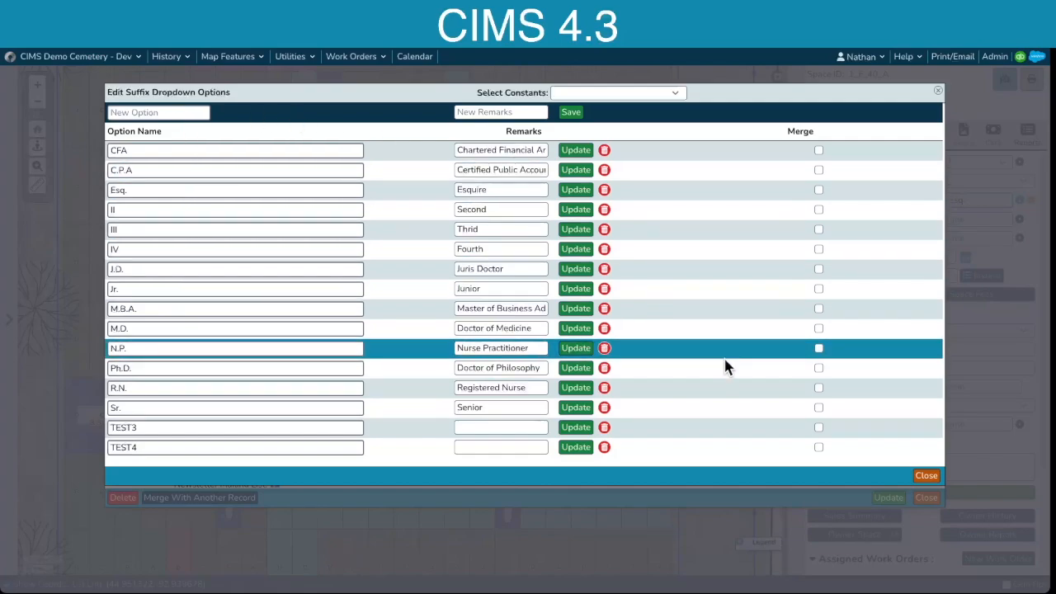
{"action": "left_click", "coordinate": [925, 476]}
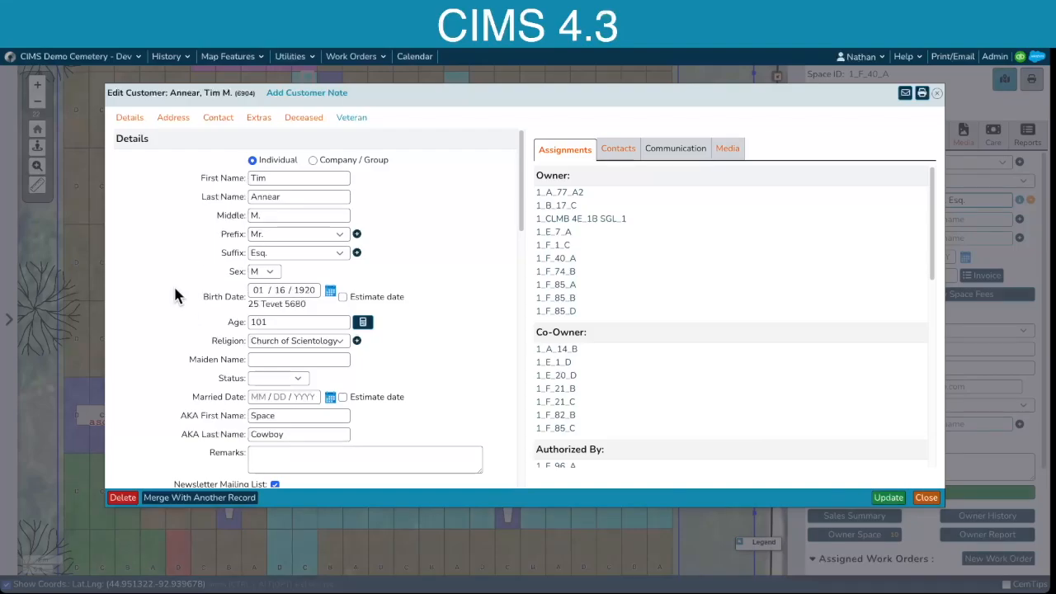
Step: Try to save the customer record with a death date of 01/01/1888, earlier than the birth date
{"action": "left_click_drag", "start_coordinate": [520, 209], "coordinate": [522, 401]}
{"action": "left_click", "coordinate": [268, 254]}
{"action": "type", "text": "01"}
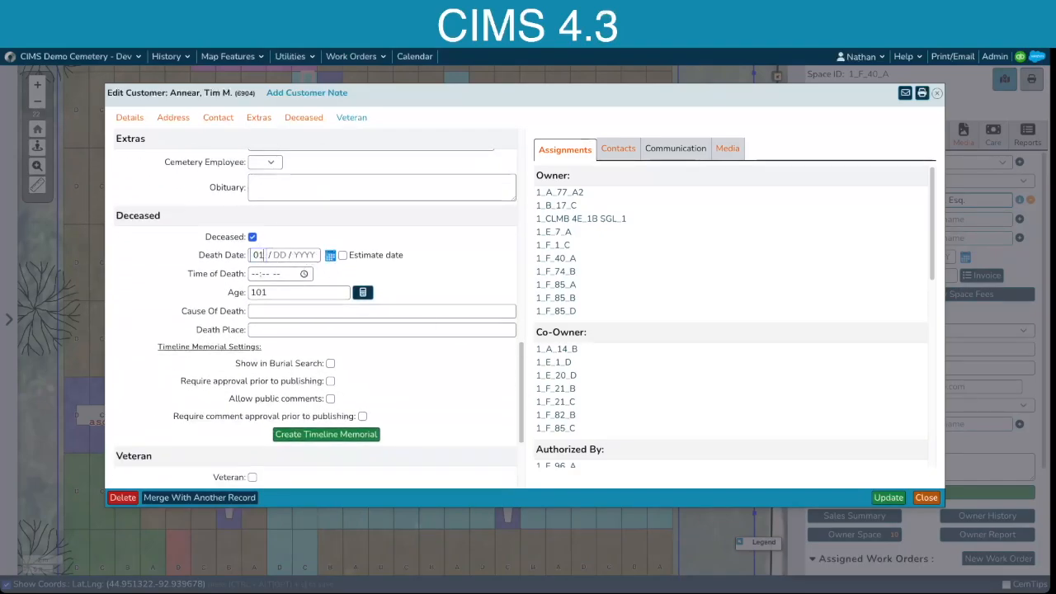
{"action": "type", "text": " / 01 / "}
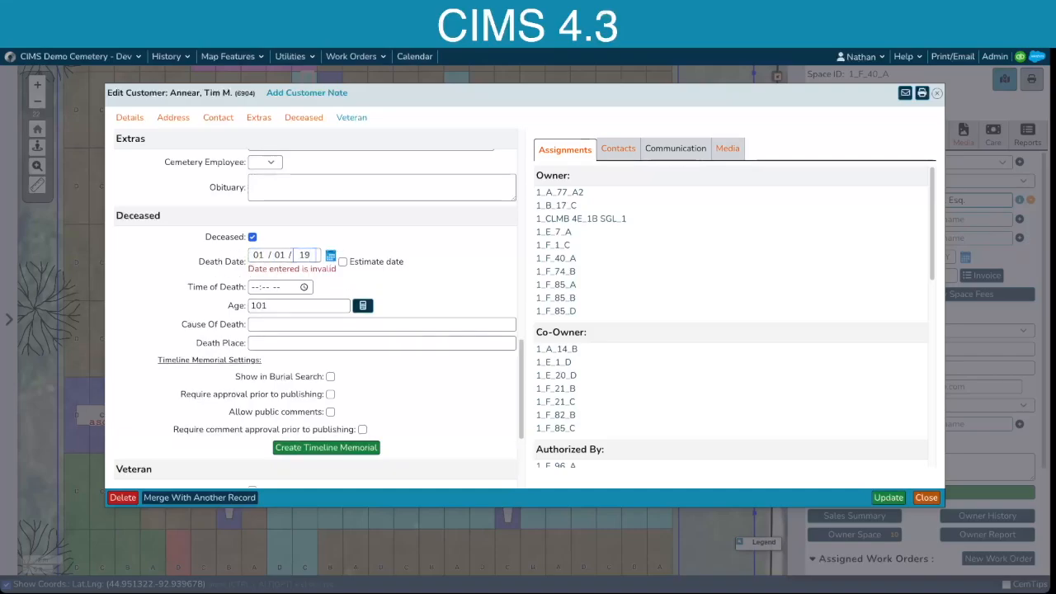
{"action": "type", "text": "1888"}
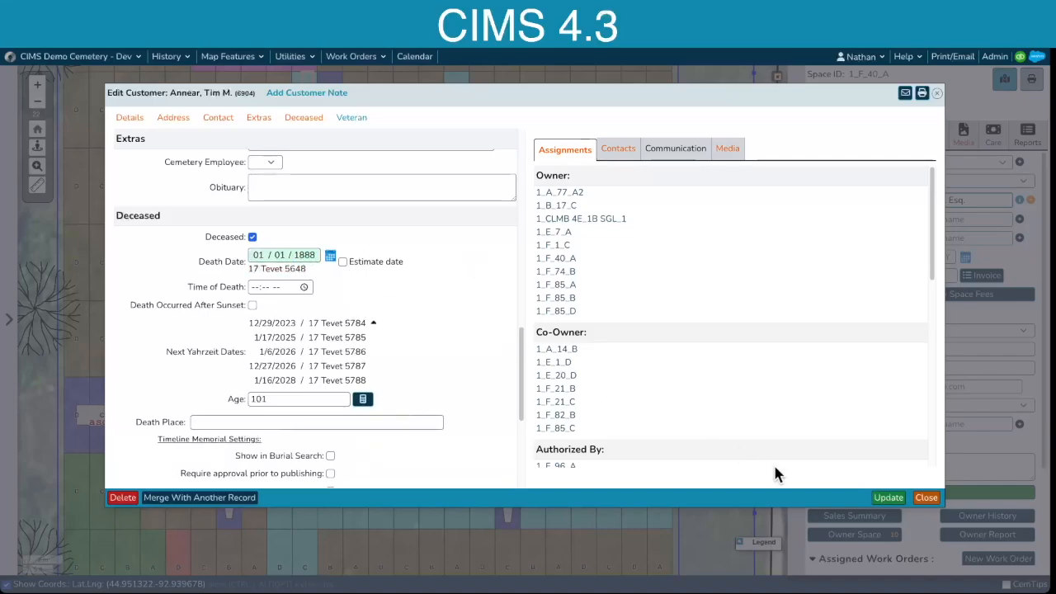
{"action": "left_click", "coordinate": [889, 498]}
{"action": "left_click_drag", "start_coordinate": [426, 328], "coordinate": [624, 335]}
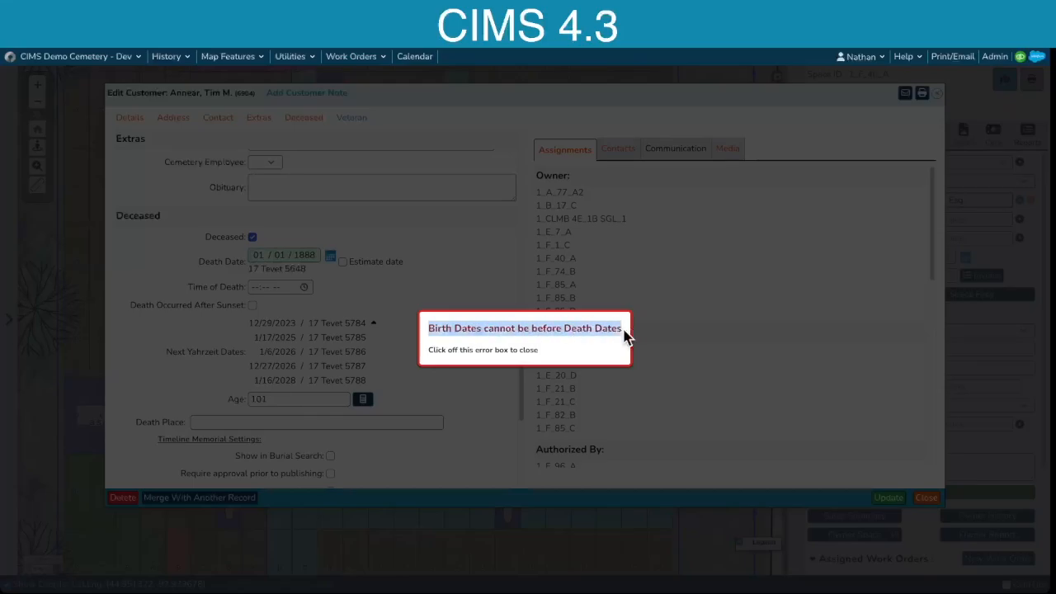
{"action": "left_click", "coordinate": [459, 248]}
Step: Unmark the customer as deceased and clear the month, day and year of the death date
{"action": "left_click", "coordinate": [253, 238]}
{"action": "left_click", "coordinate": [433, 273]}
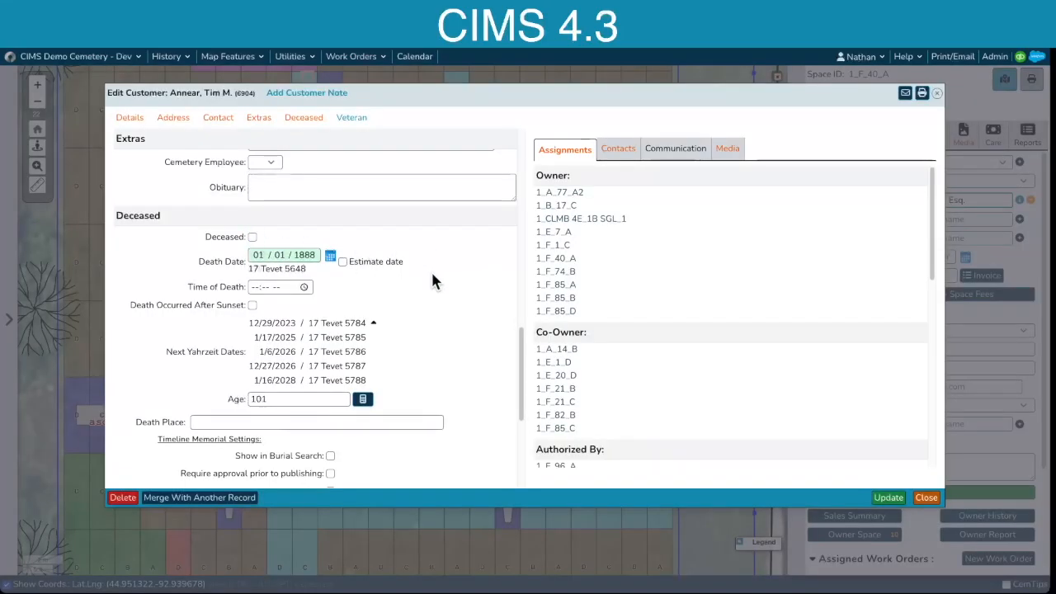
{"action": "left_click", "coordinate": [258, 254]}
{"action": "key", "text": "BackSpace"}
{"action": "key", "text": "Tab"}
{"action": "key", "text": "BackSpace"}
{"action": "key", "text": "Tab"}
{"action": "key", "text": "BackSpace"}
{"action": "key", "text": "Tab"}
{"action": "left_click", "coordinate": [499, 264]}
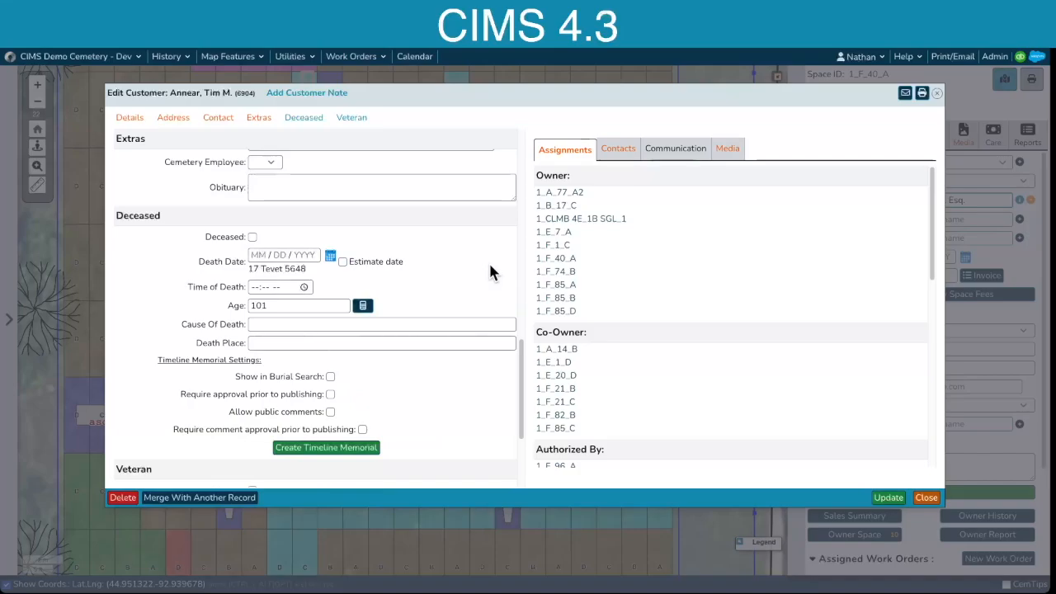
Step: Enter "testing" as the remarks in the customer's details
{"action": "scroll", "coordinate": [490, 268], "scroll_direction": "up", "scroll_amount": 5}
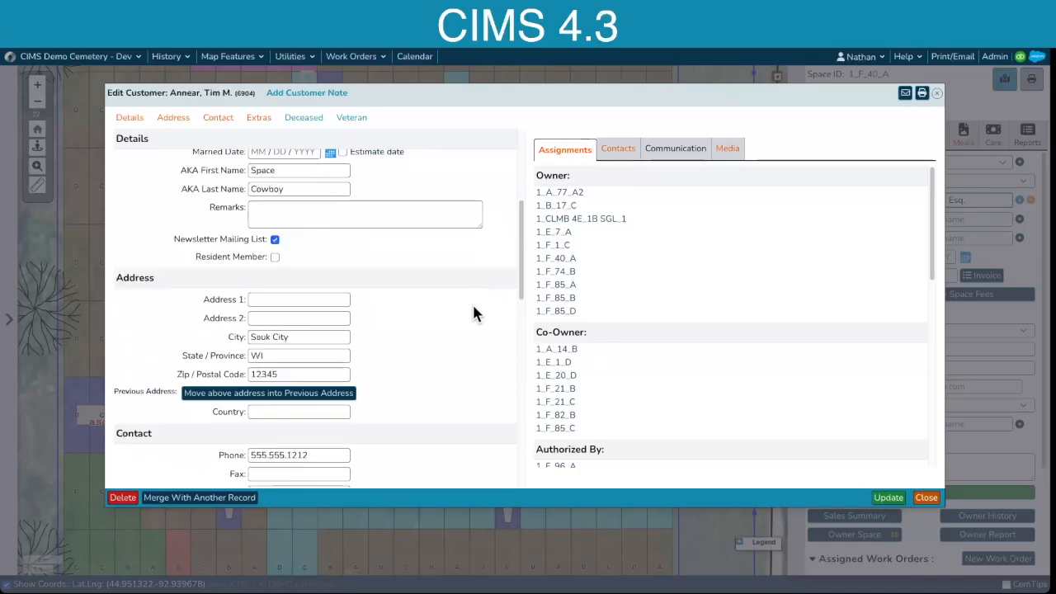
{"action": "left_click", "coordinate": [291, 213]}
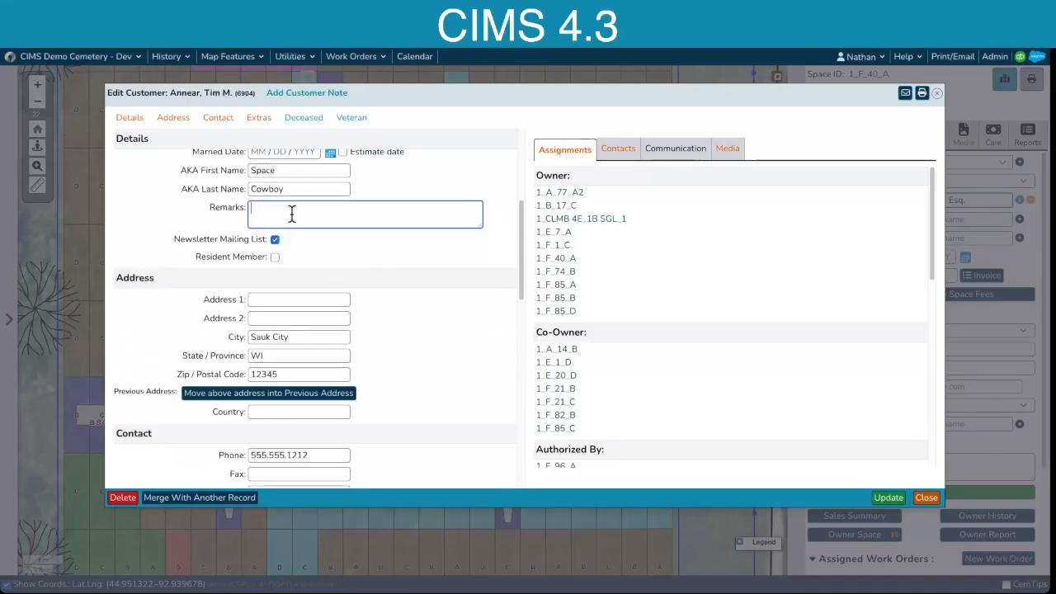
{"action": "type", "text": "testing"}
{"action": "left_click", "coordinate": [447, 249]}
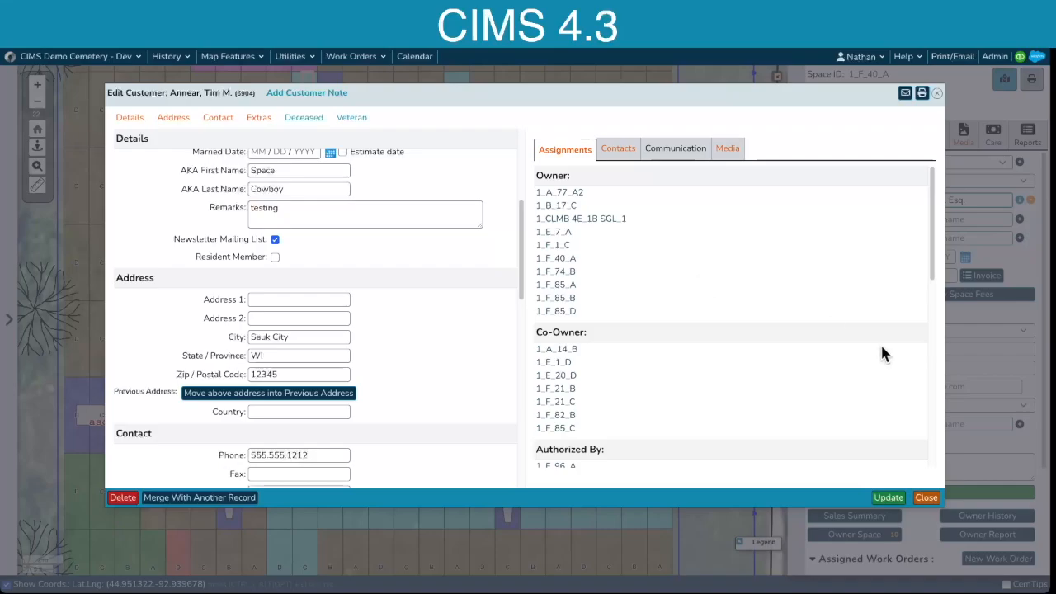
Step: Try closing the customer record with unsaved changes, return to the record instead and save its update
{"action": "left_click", "coordinate": [925, 498]}
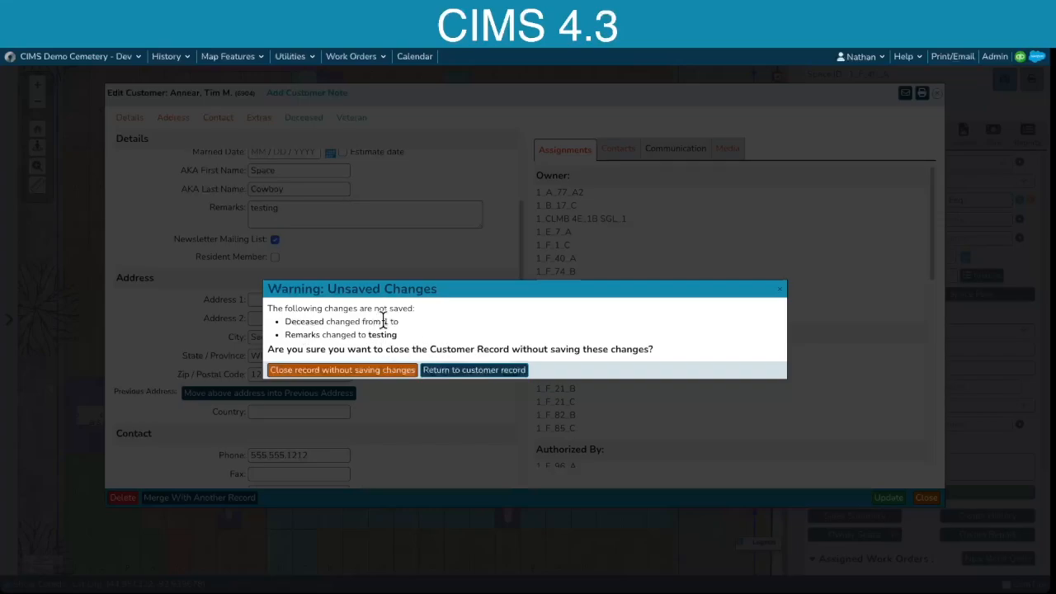
{"action": "left_click", "coordinate": [507, 372]}
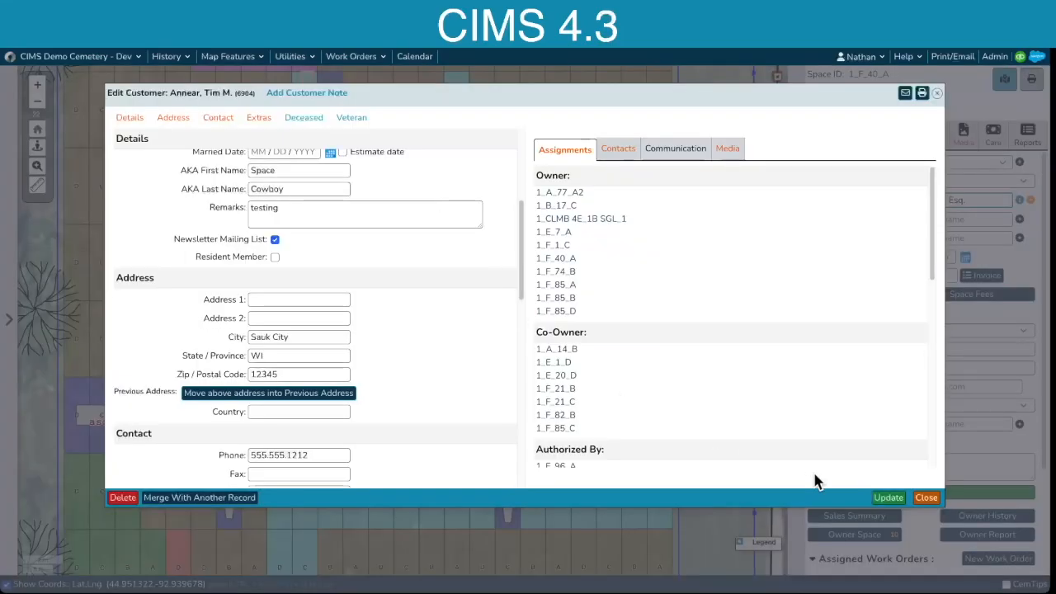
{"action": "left_click", "coordinate": [889, 498]}
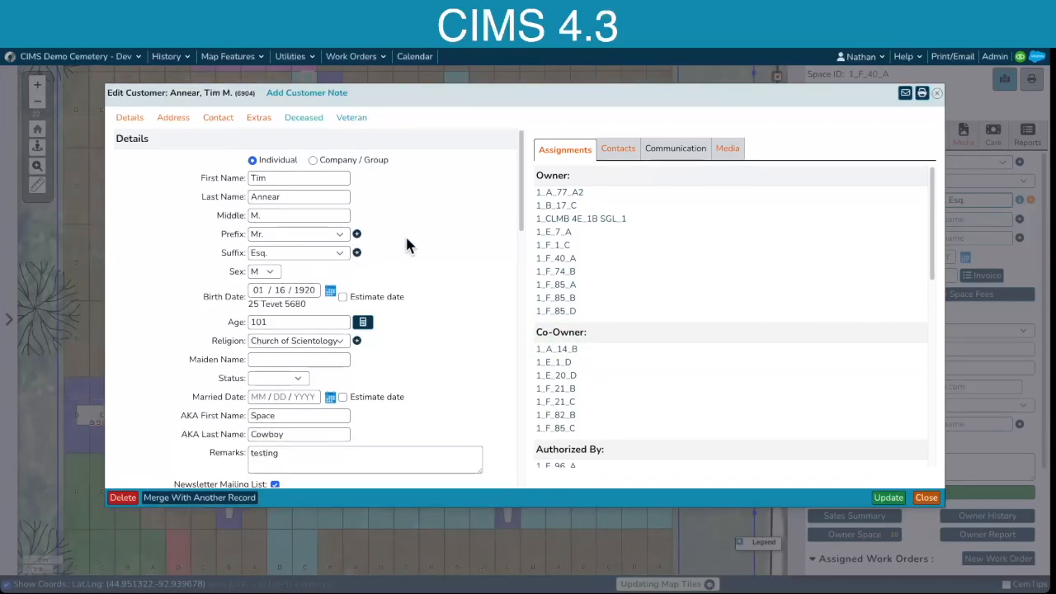
Step: Start a new communication of type Email, fill in the e-mail address and enter the text "this is a test"
{"action": "left_click", "coordinate": [674, 148]}
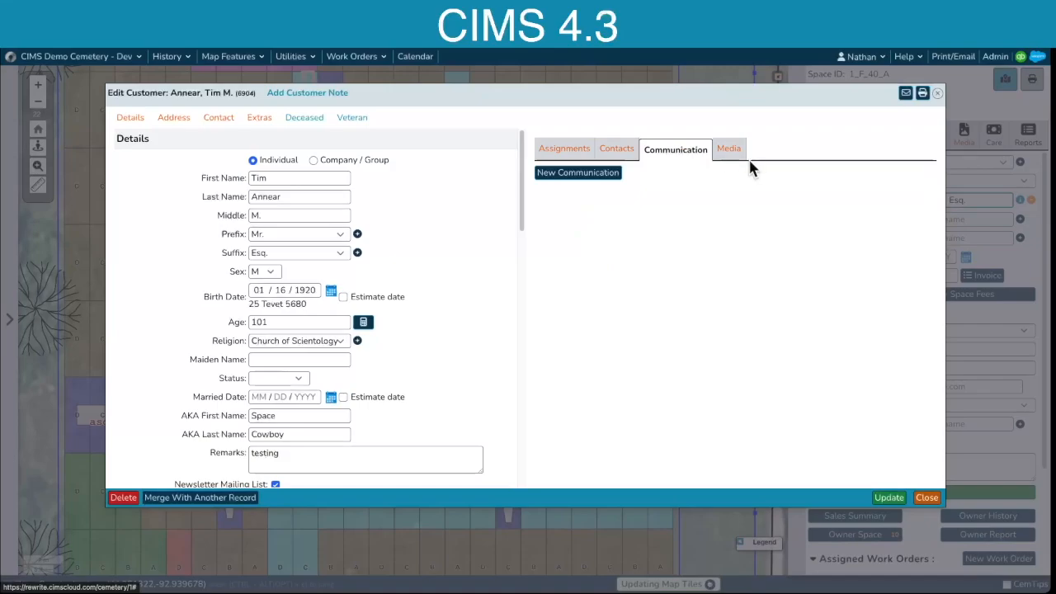
{"action": "left_click", "coordinate": [552, 176]}
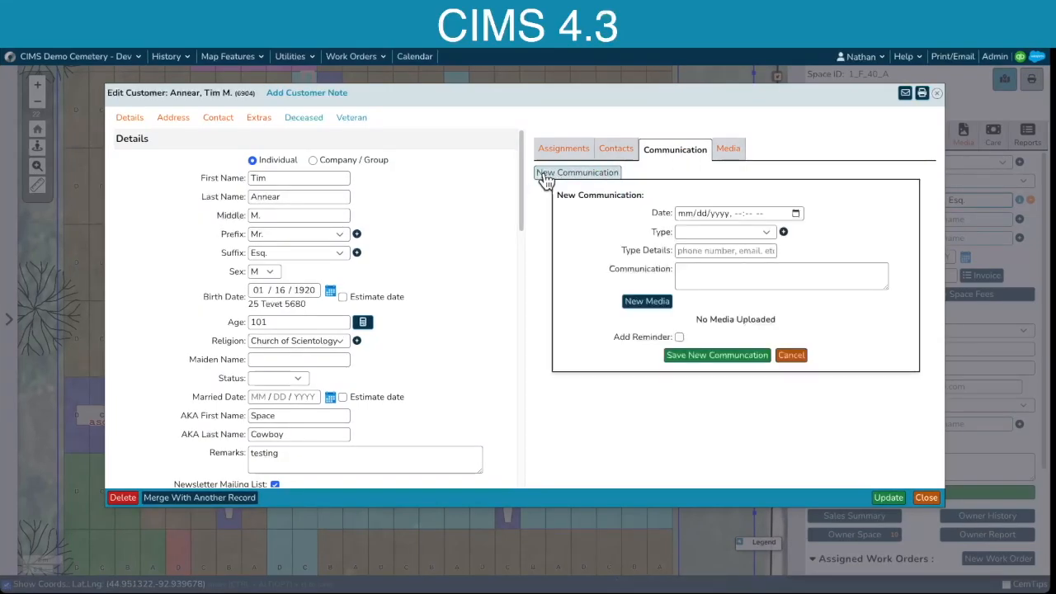
{"action": "left_click", "coordinate": [766, 232]}
{"action": "left_click", "coordinate": [749, 263]}
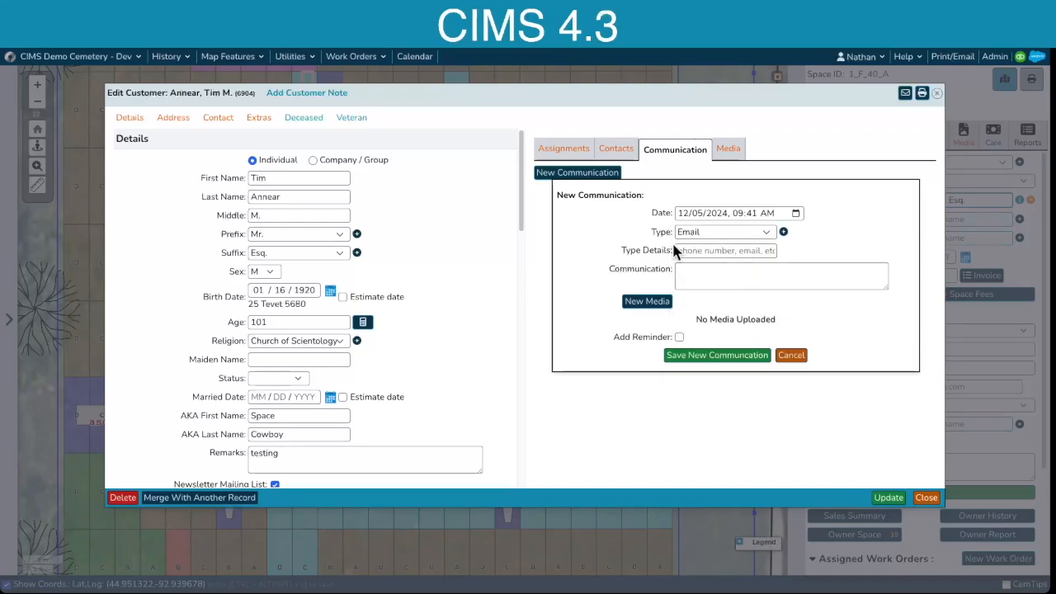
{"action": "left_click", "coordinate": [710, 250]}
{"action": "type", "text": "test@test.com"}
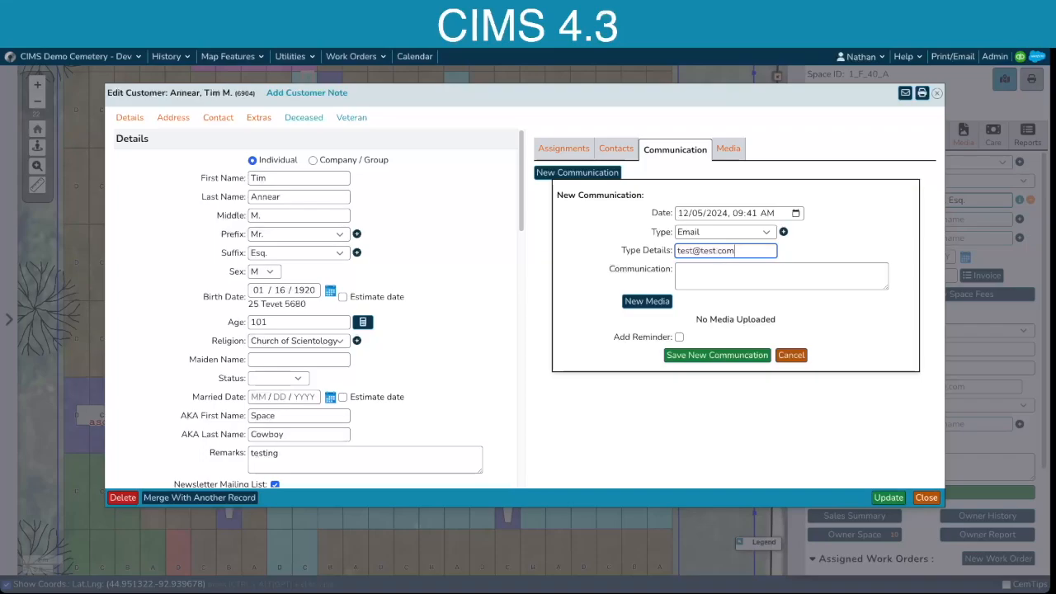
{"action": "left_click", "coordinate": [713, 277]}
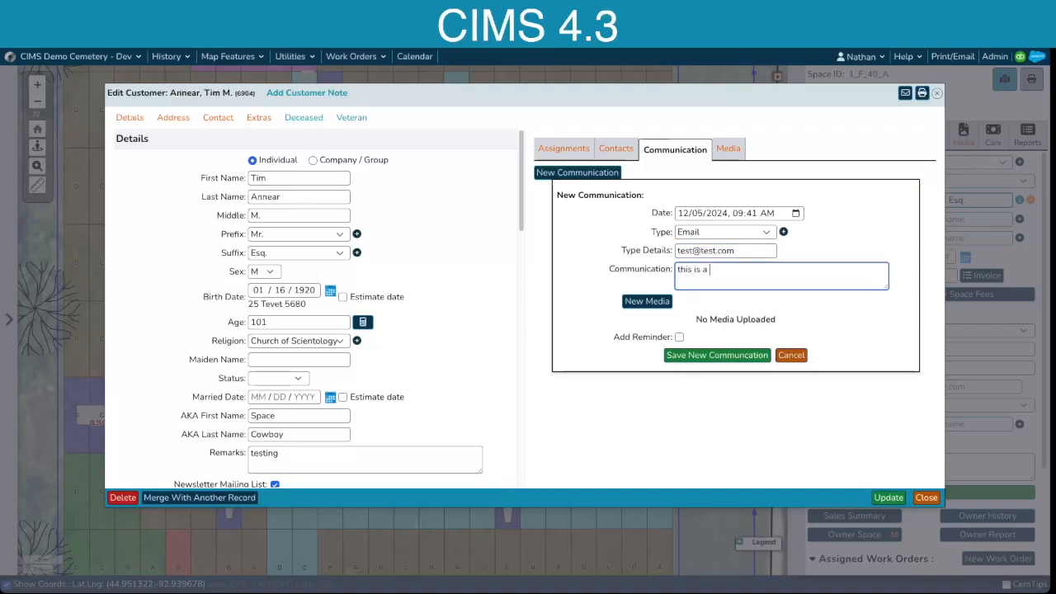
Step: Attach the image sunset3.jpg to the new communication and save the communication
{"action": "left_click", "coordinate": [645, 302]}
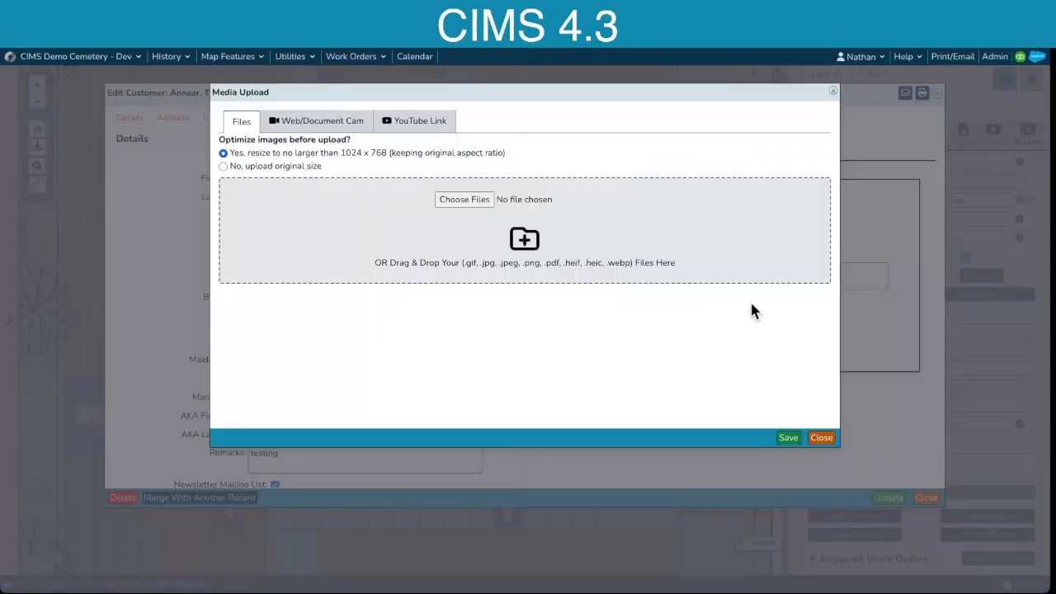
{"action": "left_click", "coordinate": [564, 179]}
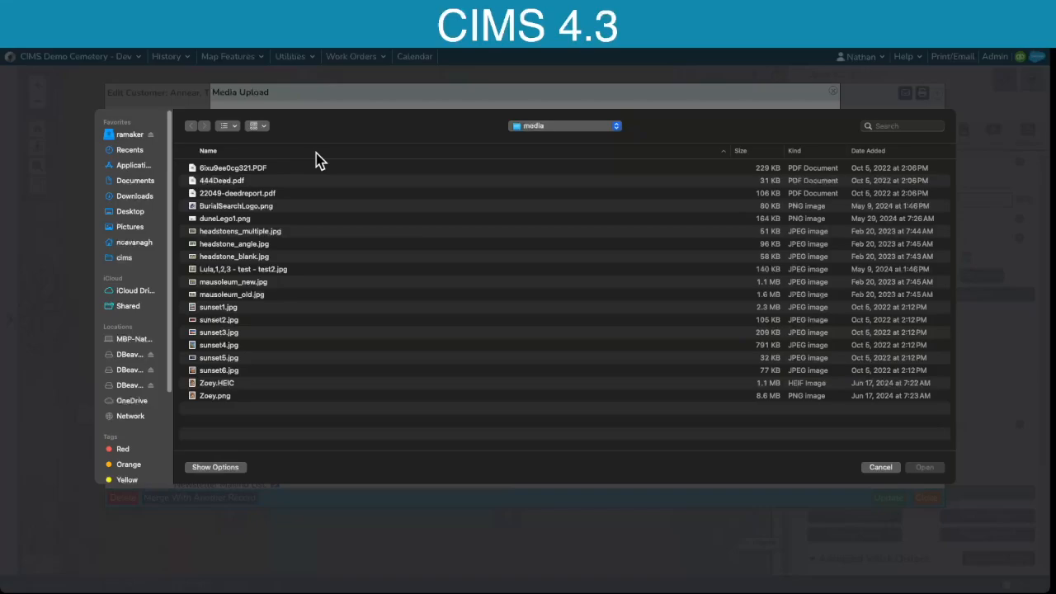
{"action": "left_click", "coordinate": [215, 333]}
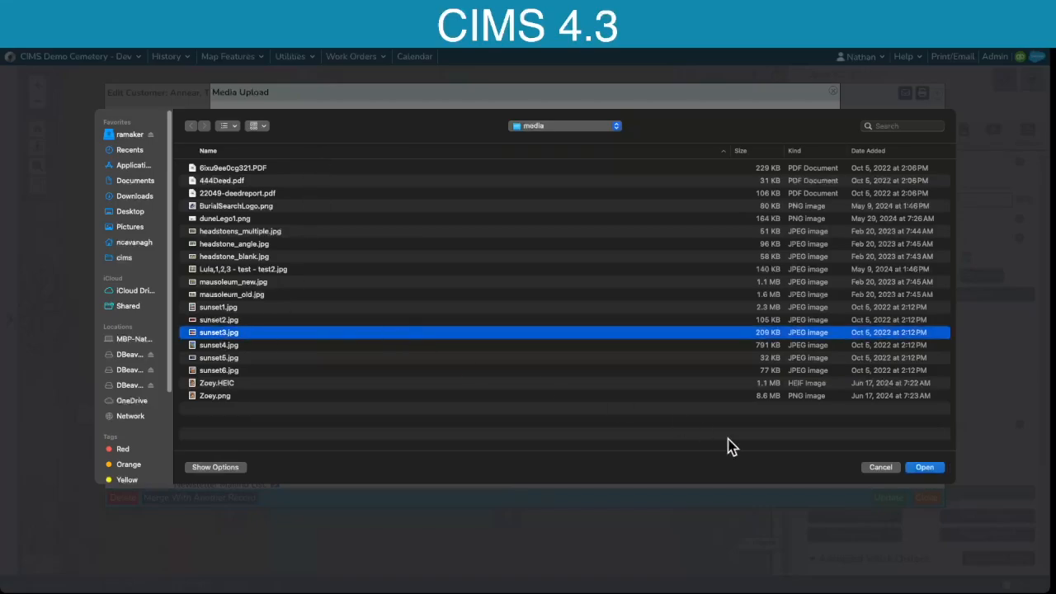
{"action": "left_click", "coordinate": [926, 468]}
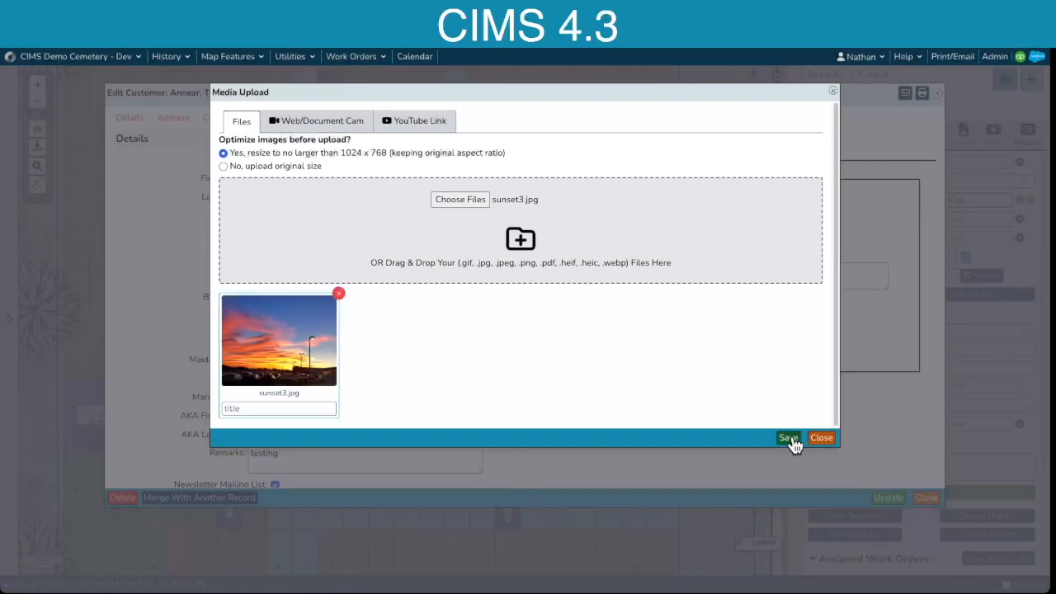
{"action": "left_click", "coordinate": [789, 438]}
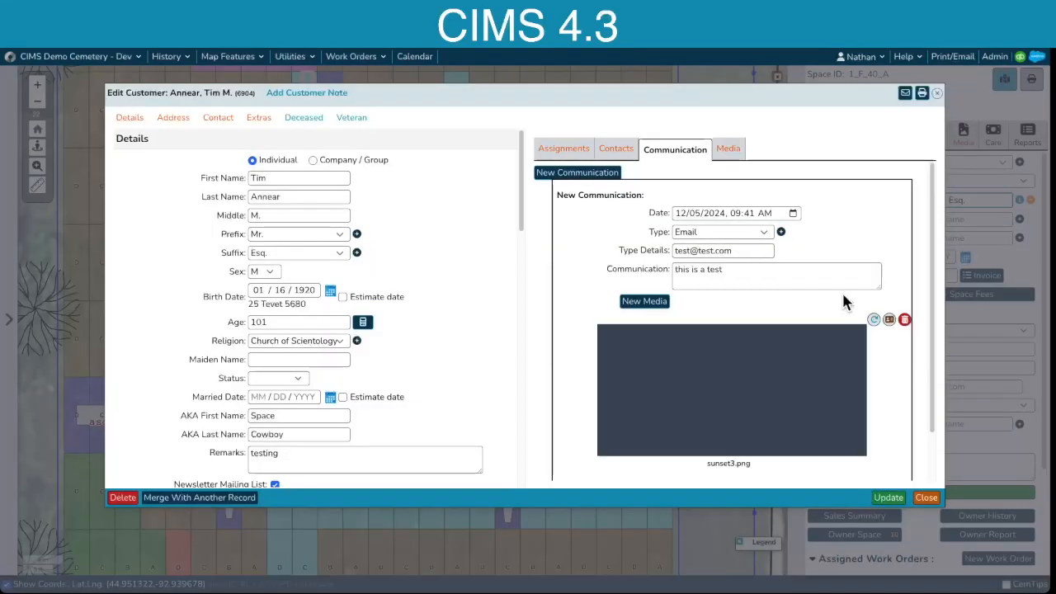
{"action": "scroll", "coordinate": [757, 391], "scroll_direction": "down", "scroll_amount": 1}
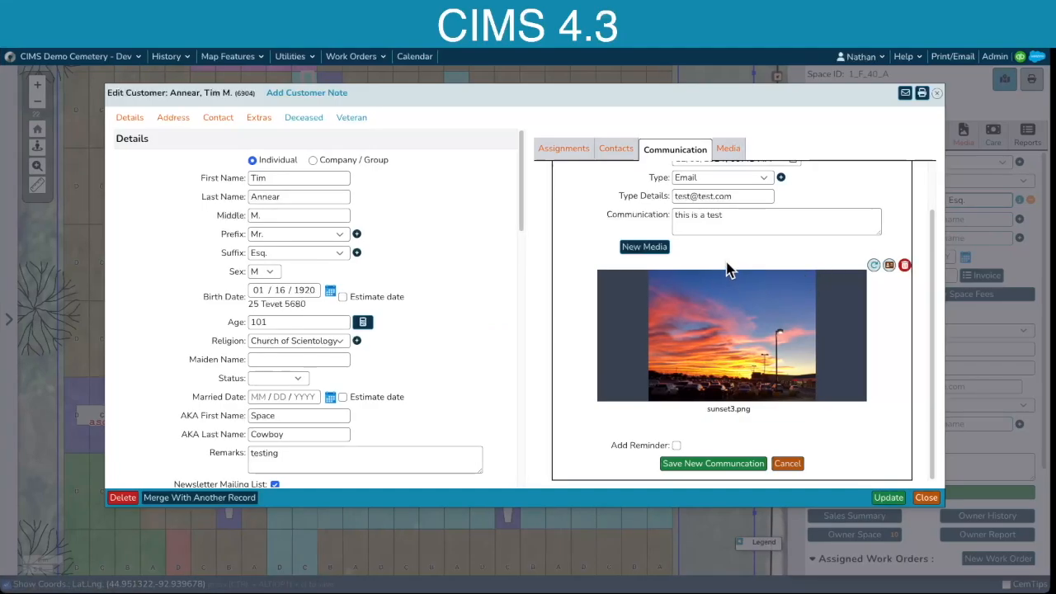
{"action": "left_click", "coordinate": [710, 467]}
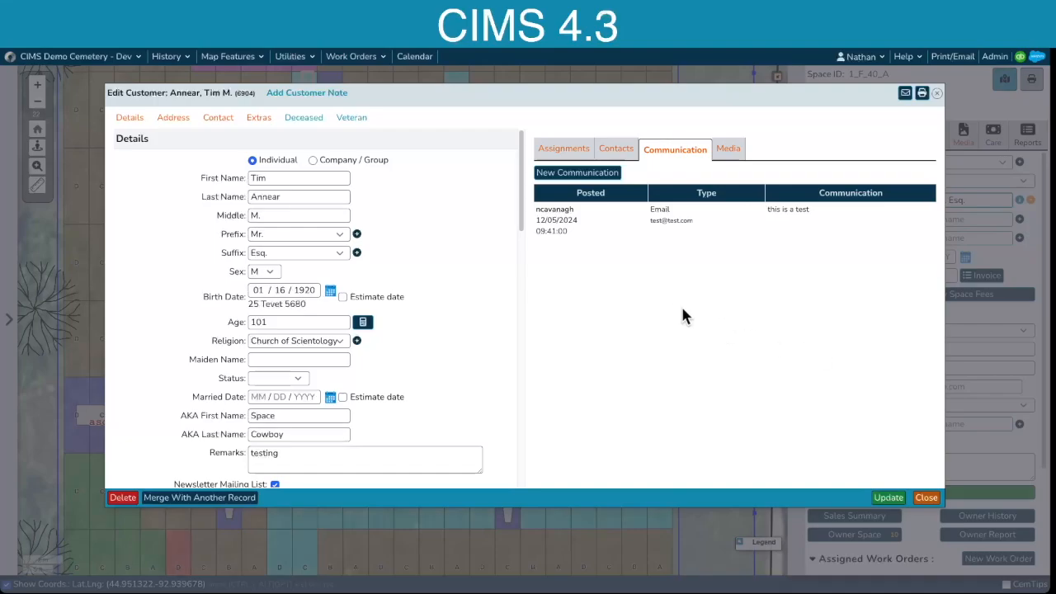
Step: Mark the customer and the wife contact as each other's next of kin, save the contact and close the customer record
{"action": "left_click", "coordinate": [621, 150]}
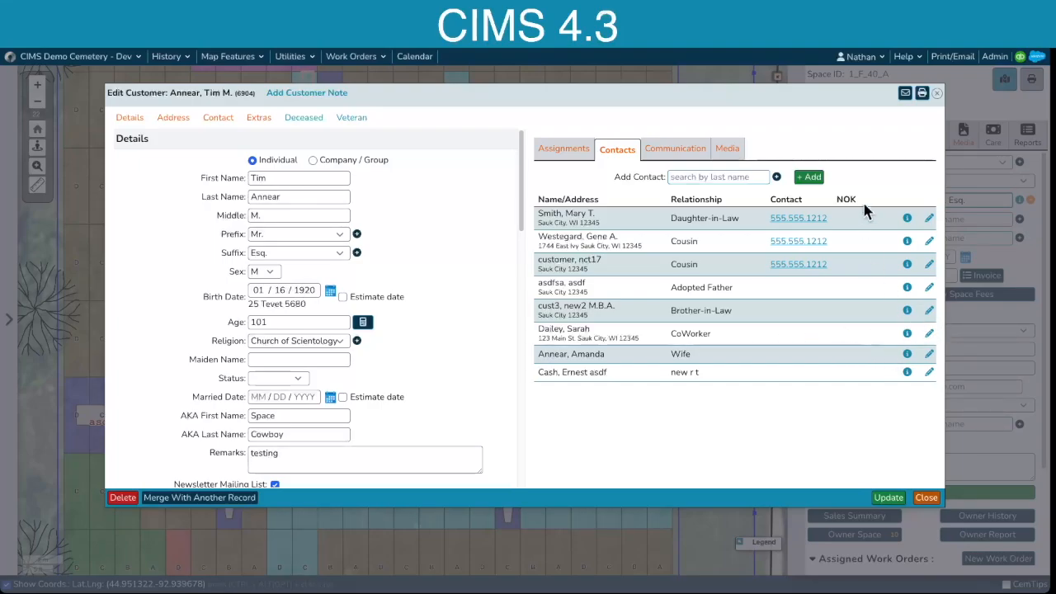
{"action": "left_click_drag", "start_coordinate": [836, 199], "coordinate": [859, 196]}
{"action": "left_click", "coordinate": [929, 355]}
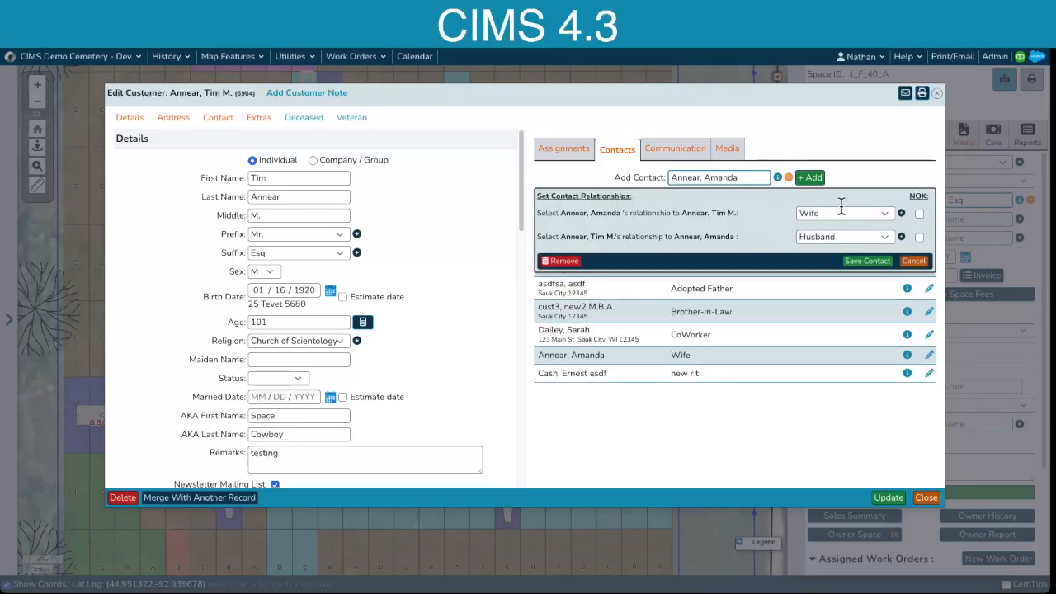
{"action": "left_click", "coordinate": [919, 213]}
{"action": "left_click", "coordinate": [919, 237]}
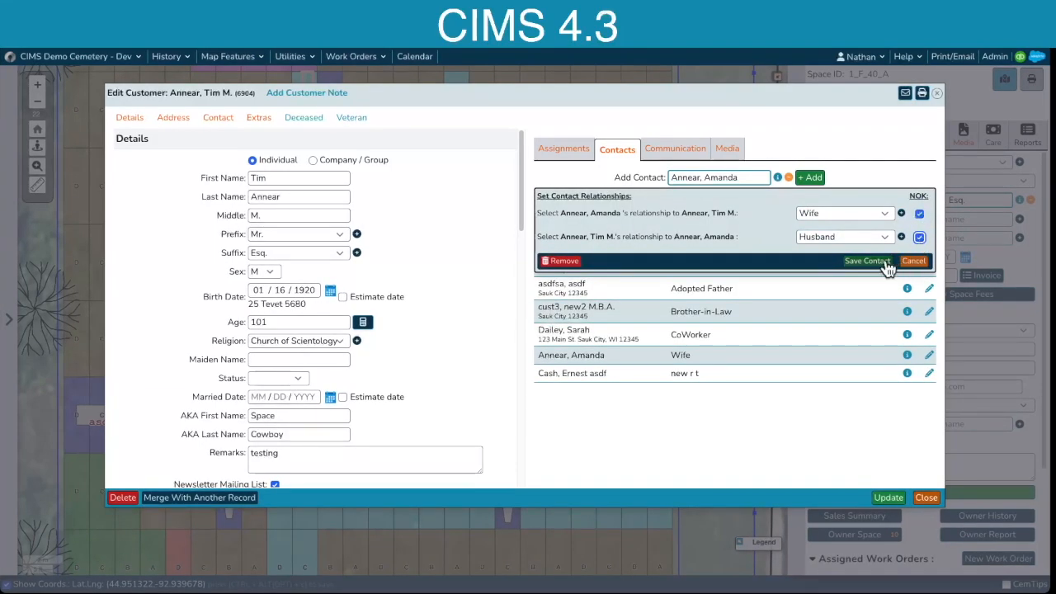
{"action": "left_click", "coordinate": [880, 262]}
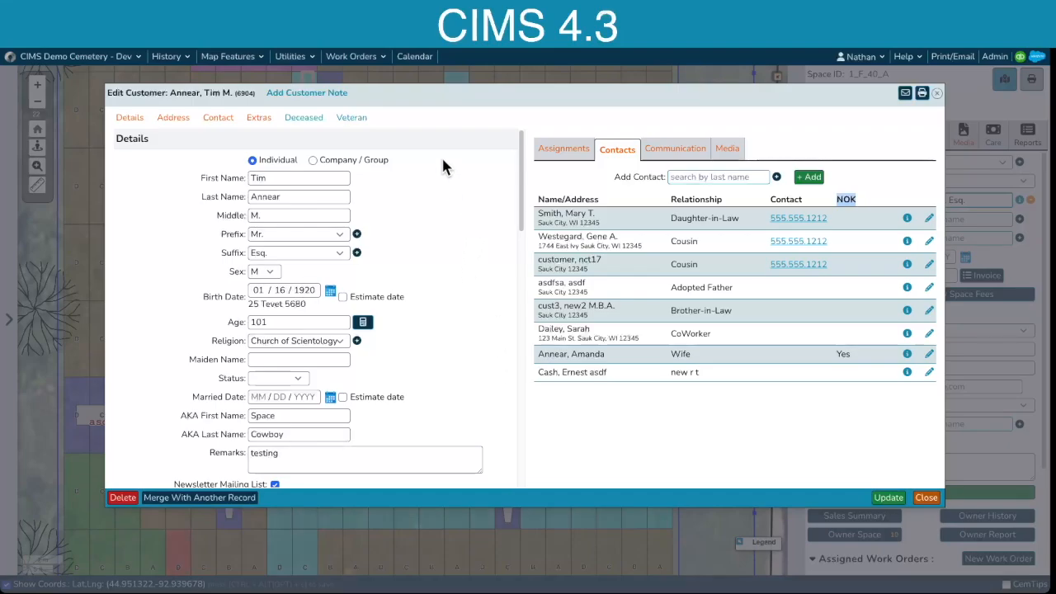
{"action": "left_click", "coordinate": [926, 499]}
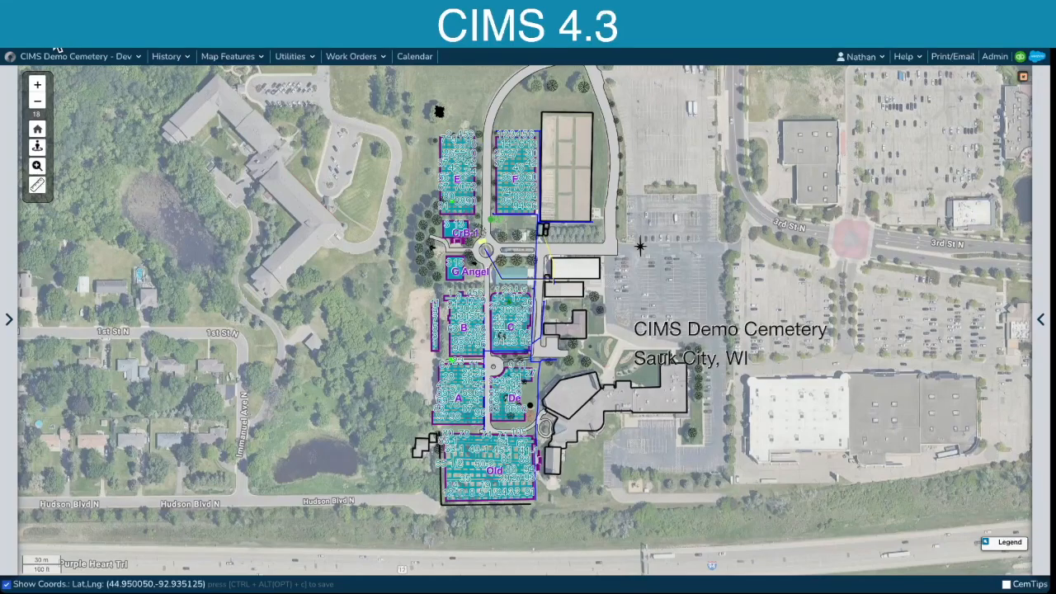
Step: Open the reminders, include those assigned to other users, look through the list and close it
{"action": "key", "text": "super+r"}
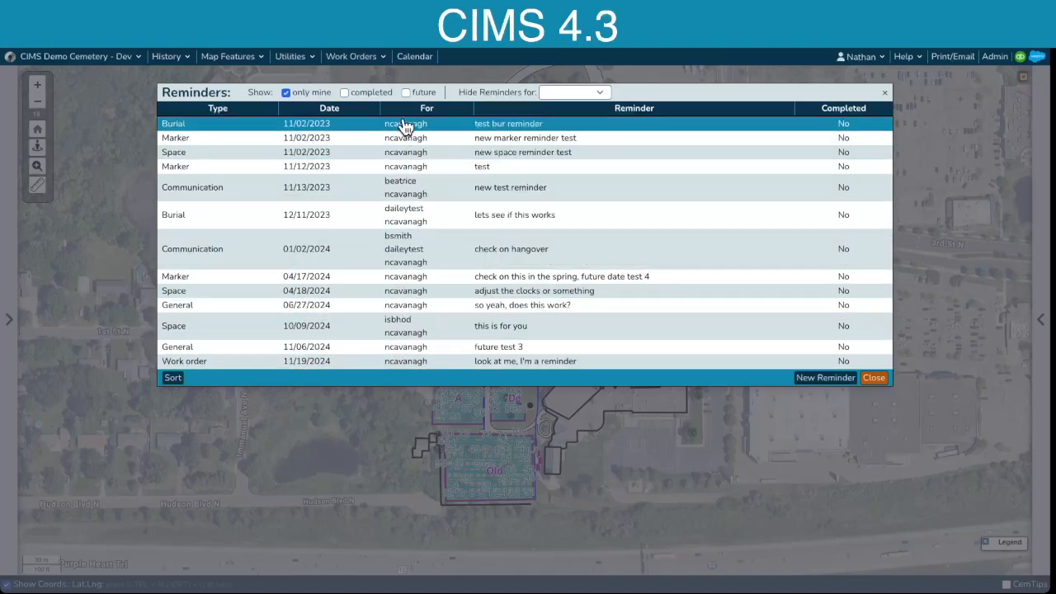
{"action": "left_click", "coordinate": [286, 94]}
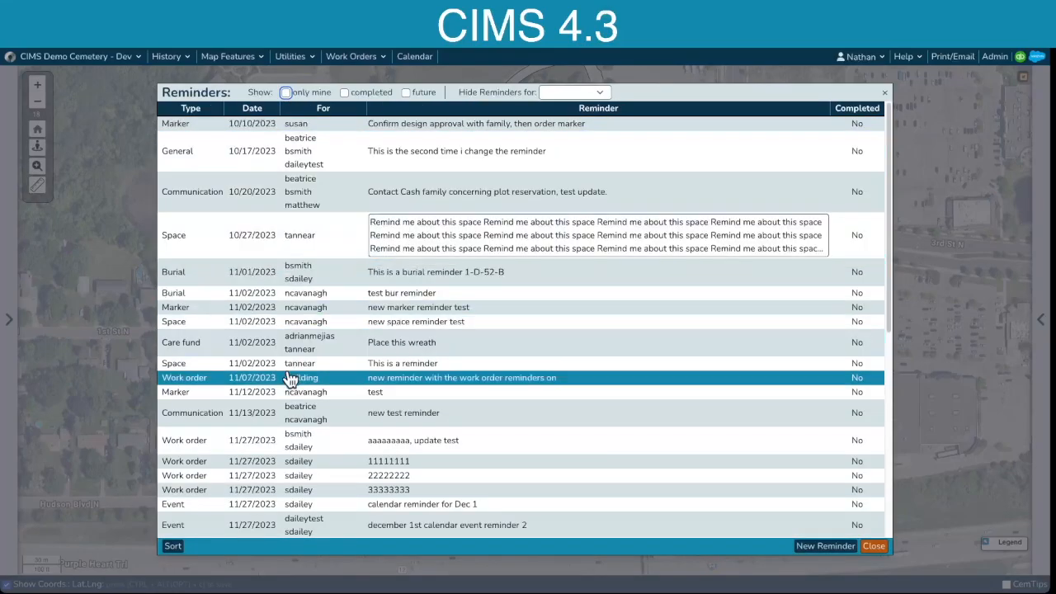
{"action": "scroll", "coordinate": [291, 378], "scroll_direction": "down", "scroll_amount": 5}
{"action": "scroll", "coordinate": [290, 378], "scroll_direction": "up", "scroll_amount": 4}
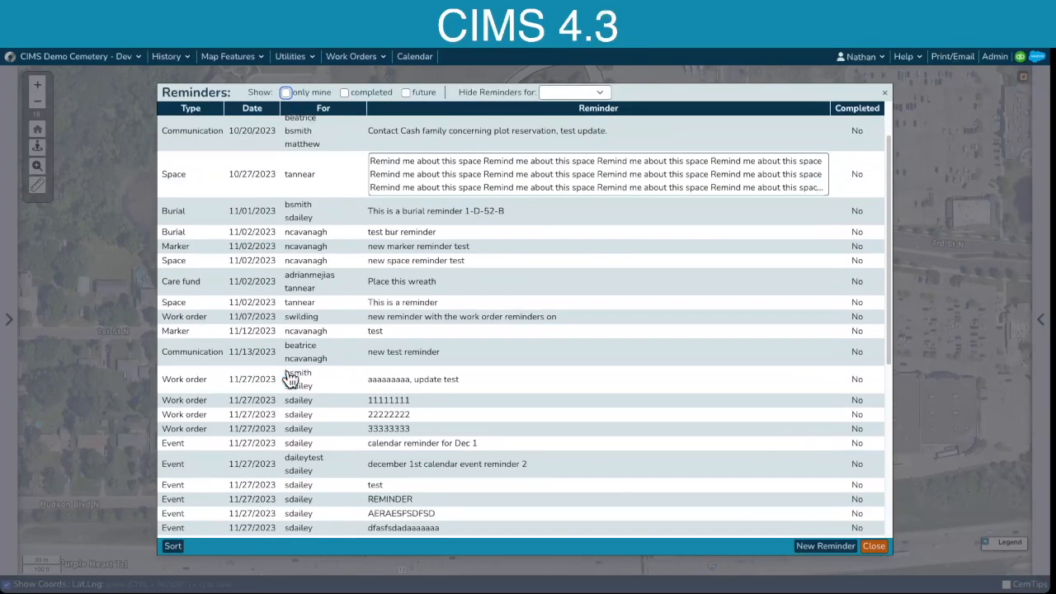
{"action": "scroll", "coordinate": [290, 378], "scroll_direction": "up", "scroll_amount": 1}
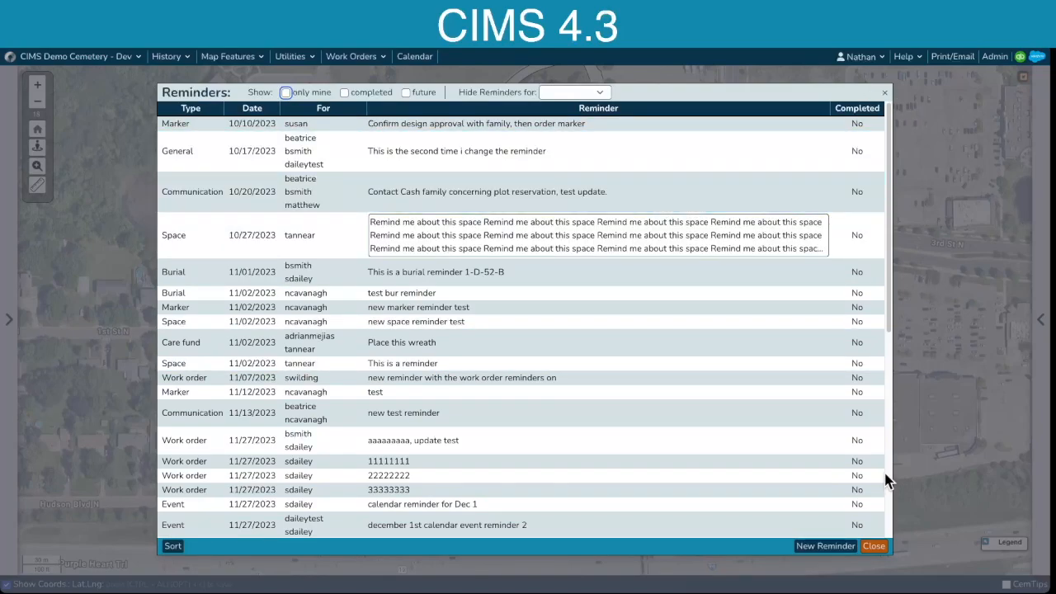
{"action": "left_click", "coordinate": [879, 549]}
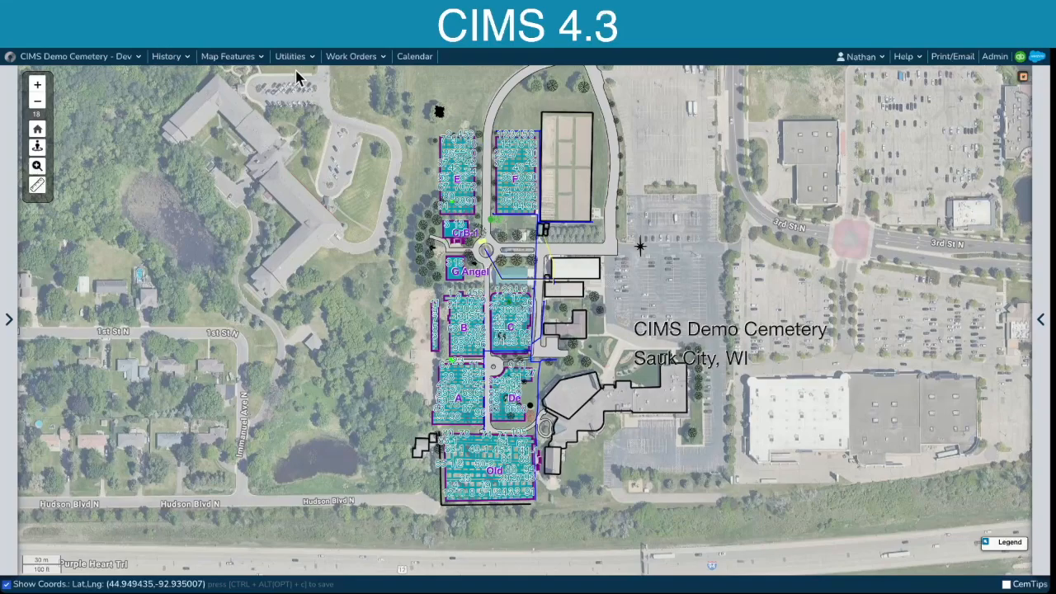
Step: Open space 1_F_87_D from the recently viewed spaces and examine its sold date with the Hebrew calendar equivalent
{"action": "left_click", "coordinate": [166, 57]}
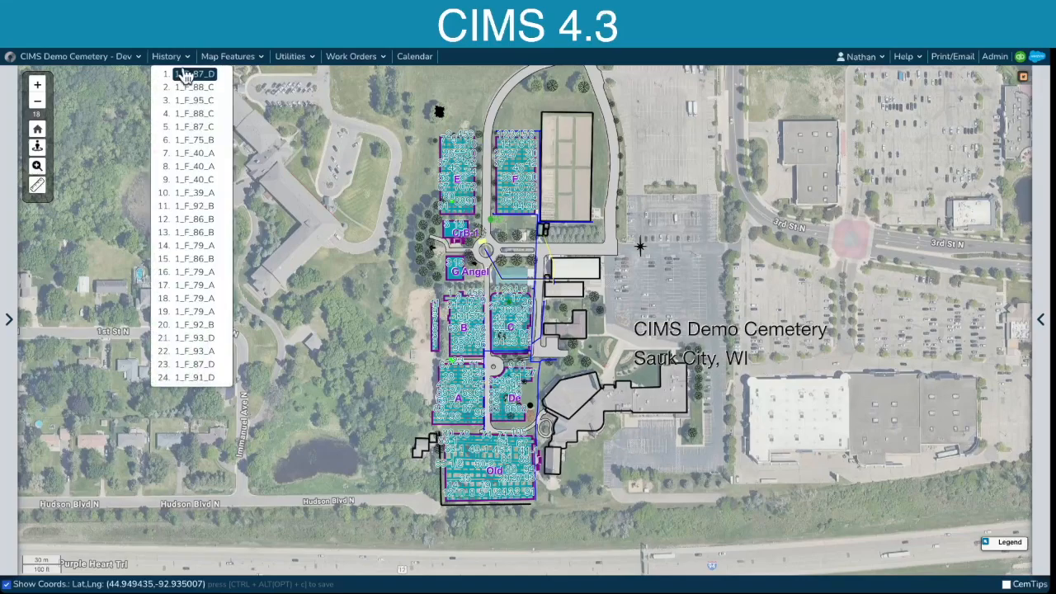
{"action": "left_click", "coordinate": [190, 76]}
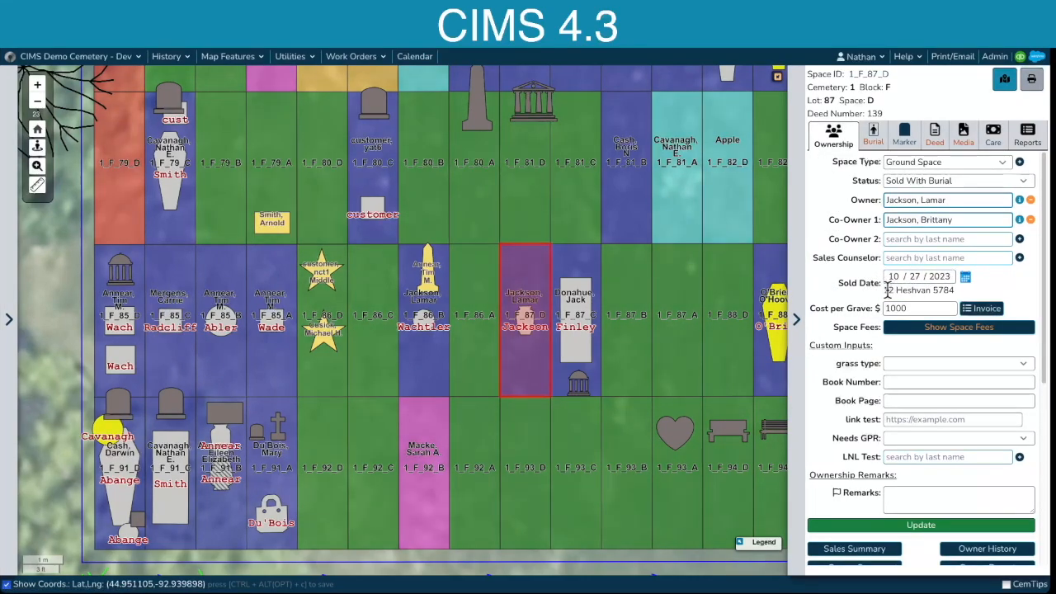
{"action": "left_click_drag", "start_coordinate": [882, 293], "coordinate": [961, 299]}
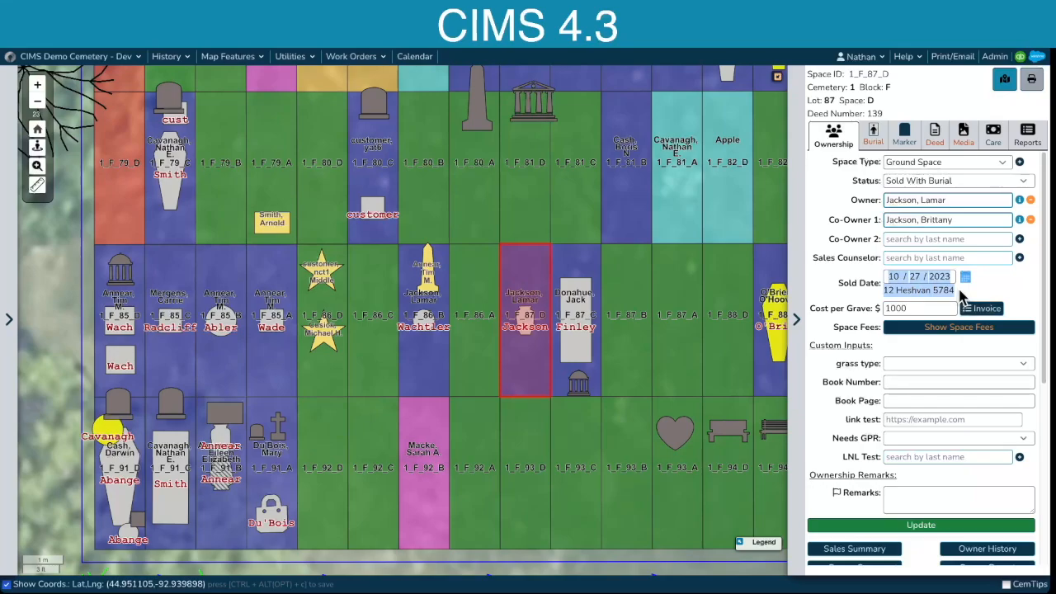
{"action": "left_click", "coordinate": [960, 292]}
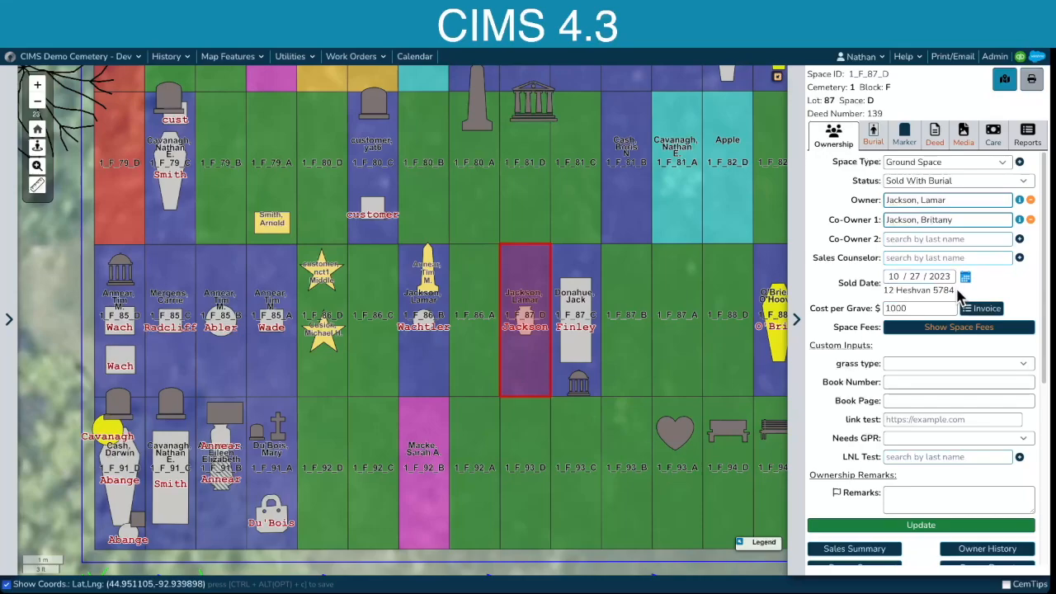
Step: Open the interred customer's record from the burial details of space 1_F_87_D and examine the time of death and after-sunset settings
{"action": "left_click", "coordinate": [872, 140]}
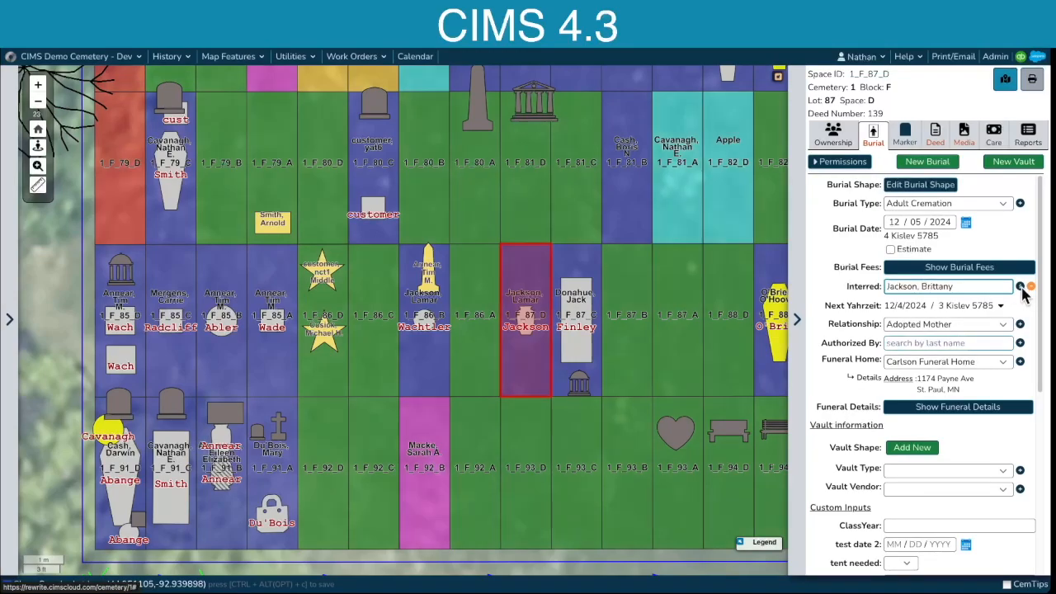
{"action": "left_click", "coordinate": [1020, 288]}
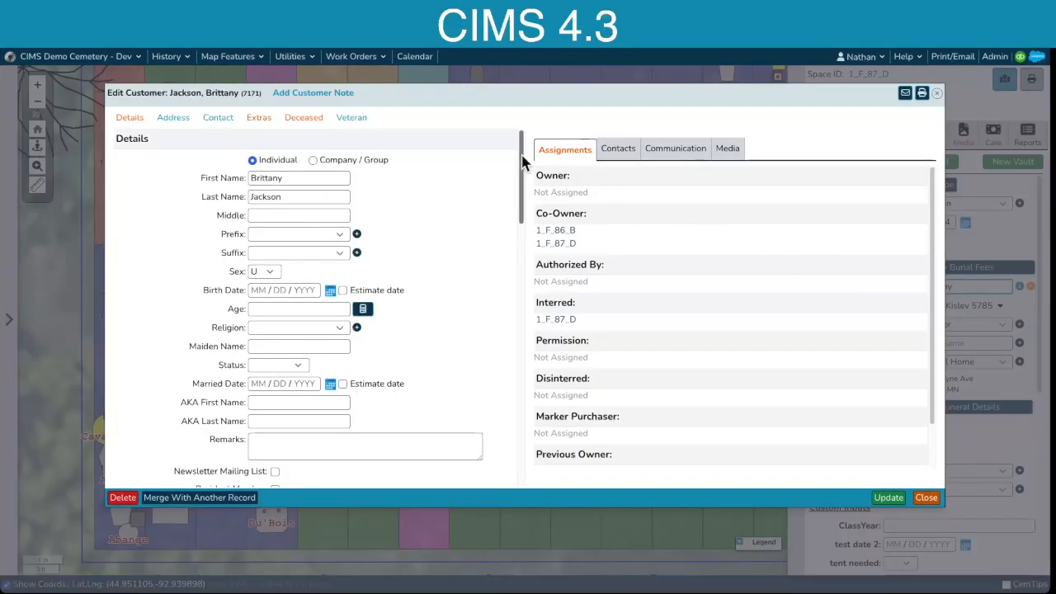
{"action": "left_click", "coordinate": [303, 119]}
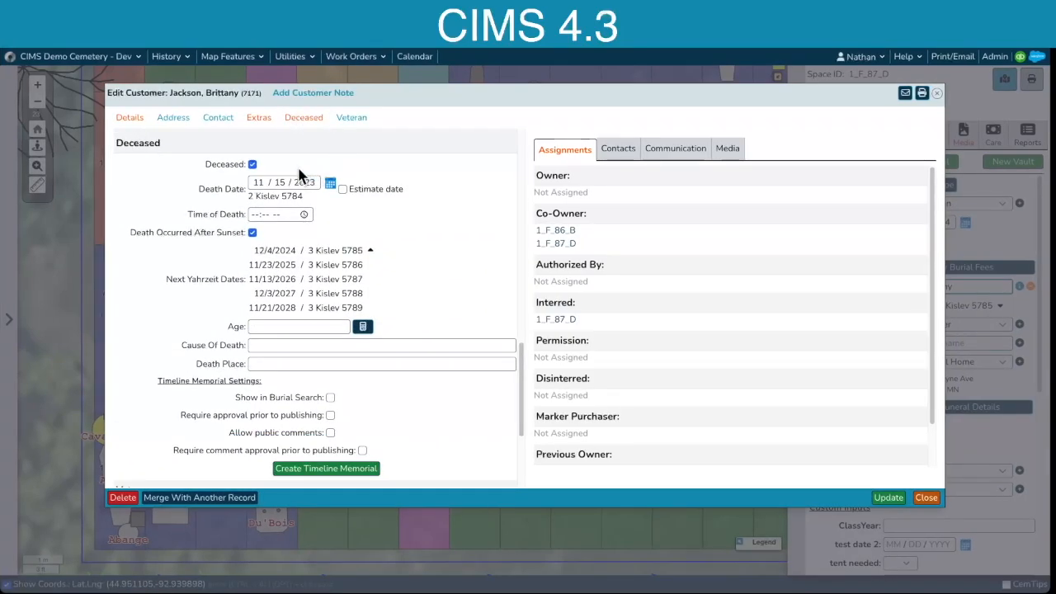
{"action": "left_click_drag", "start_coordinate": [181, 209], "coordinate": [242, 222]}
{"action": "left_click", "coordinate": [139, 235]}
{"action": "left_click_drag", "start_coordinate": [134, 237], "coordinate": [252, 237]}
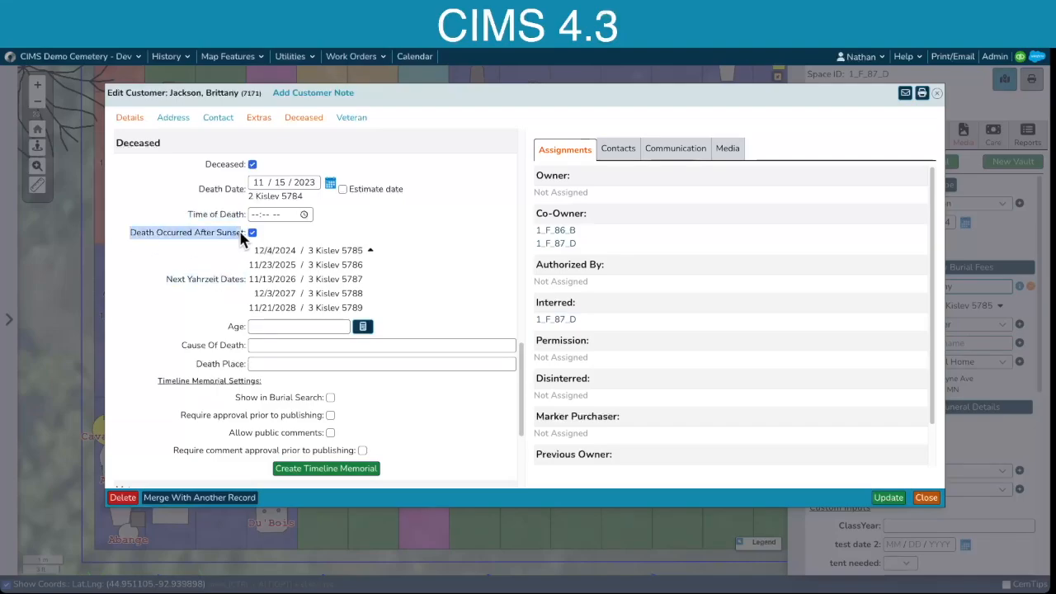
Step: Switch Death Occurred After Sunset off and back on, and collapse and re-expand the Next Yahrzeit Dates
{"action": "left_click", "coordinate": [253, 233]}
{"action": "left_click", "coordinate": [253, 233]}
{"action": "left_click", "coordinate": [370, 252]}
{"action": "left_click", "coordinate": [368, 251]}
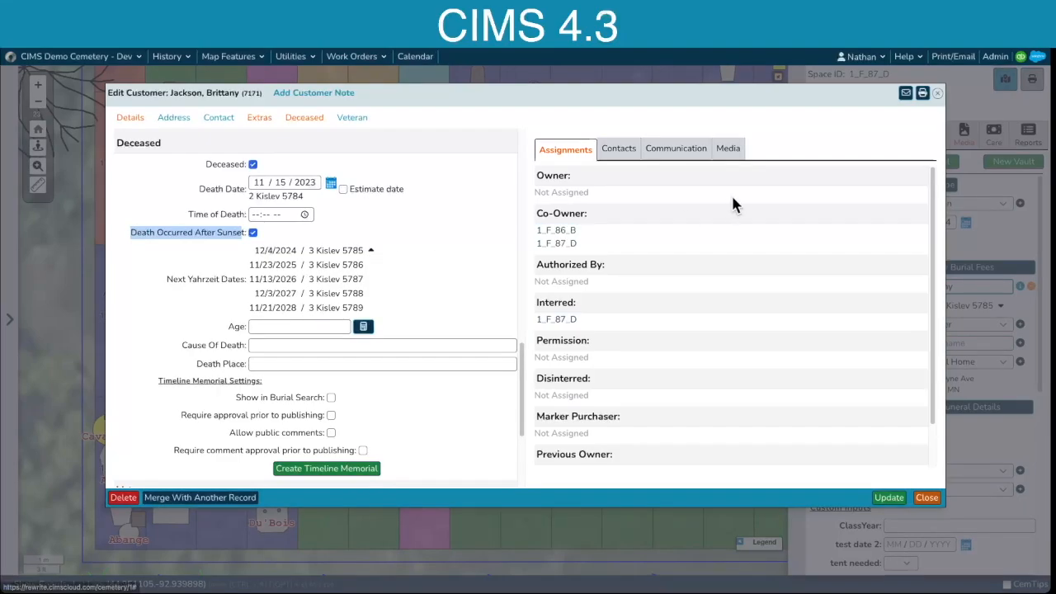
Step: Close the interred customer's record and view the list of upcoming Yahrzeit dates in the burial details
{"action": "left_click", "coordinate": [926, 497]}
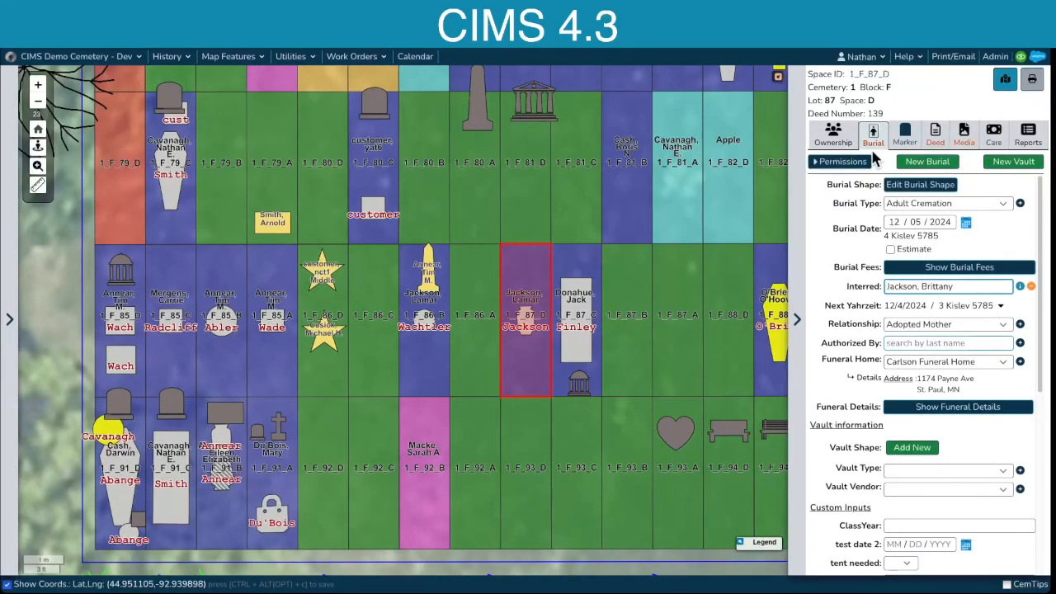
{"action": "left_click", "coordinate": [1001, 306]}
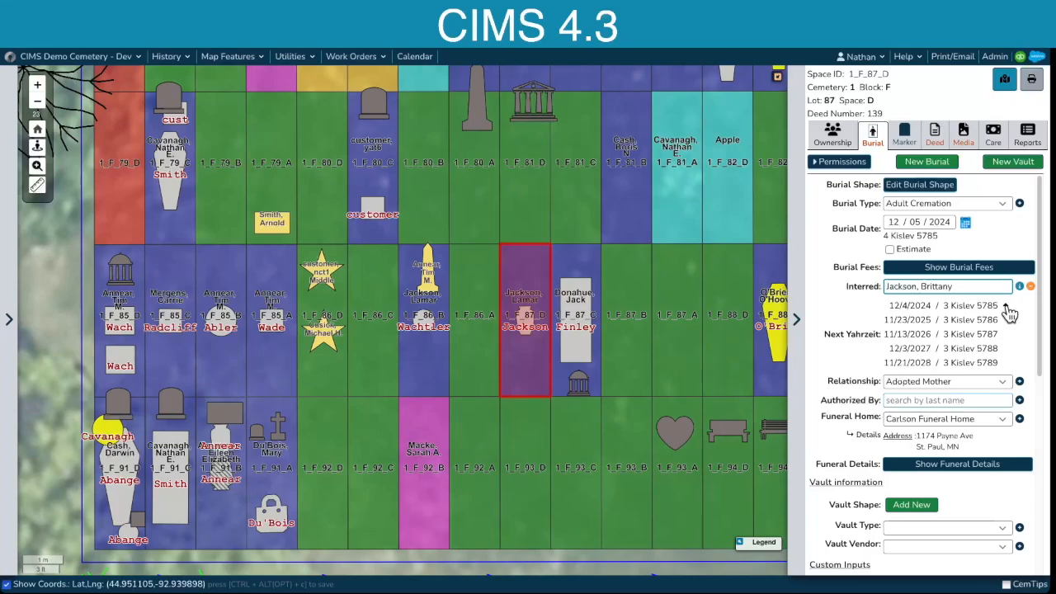
{"action": "left_click", "coordinate": [1006, 308]}
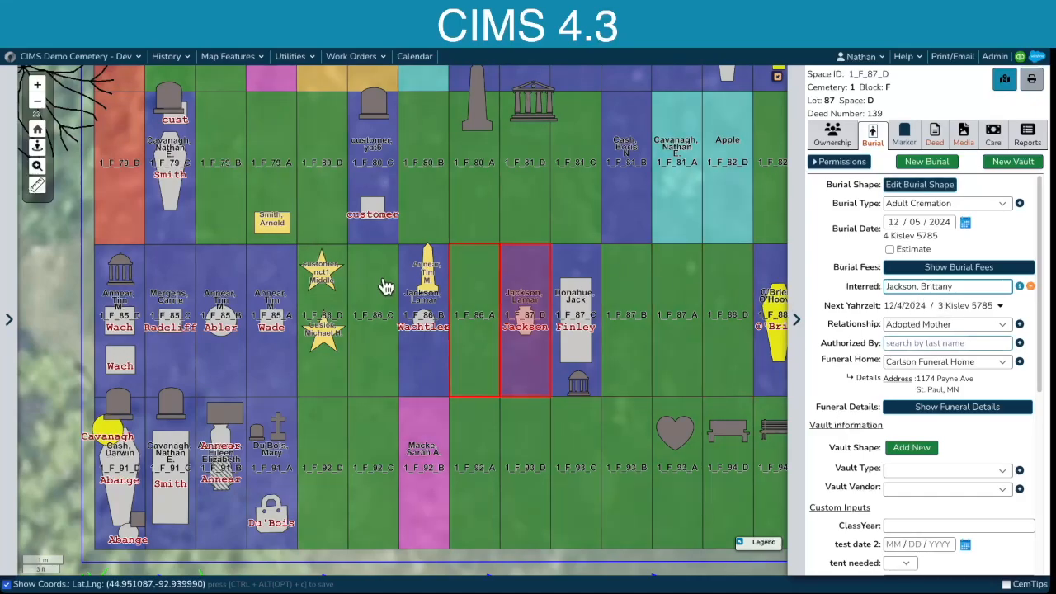
Step: Generate the Upcoming Yahrzeits cemetery report, examine it and close it
{"action": "left_click", "coordinate": [13, 321]}
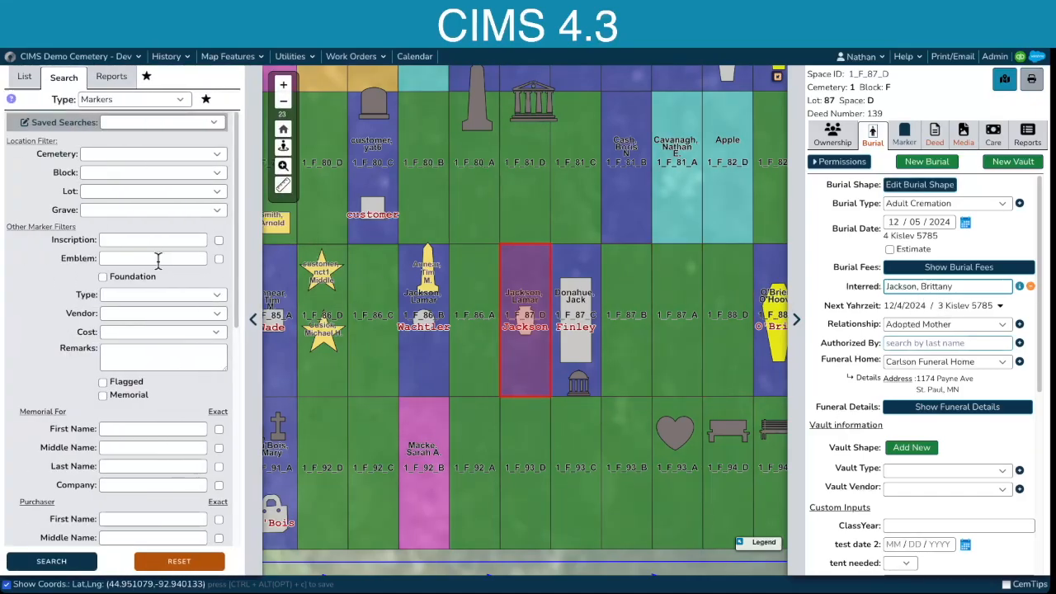
{"action": "left_click", "coordinate": [112, 77]}
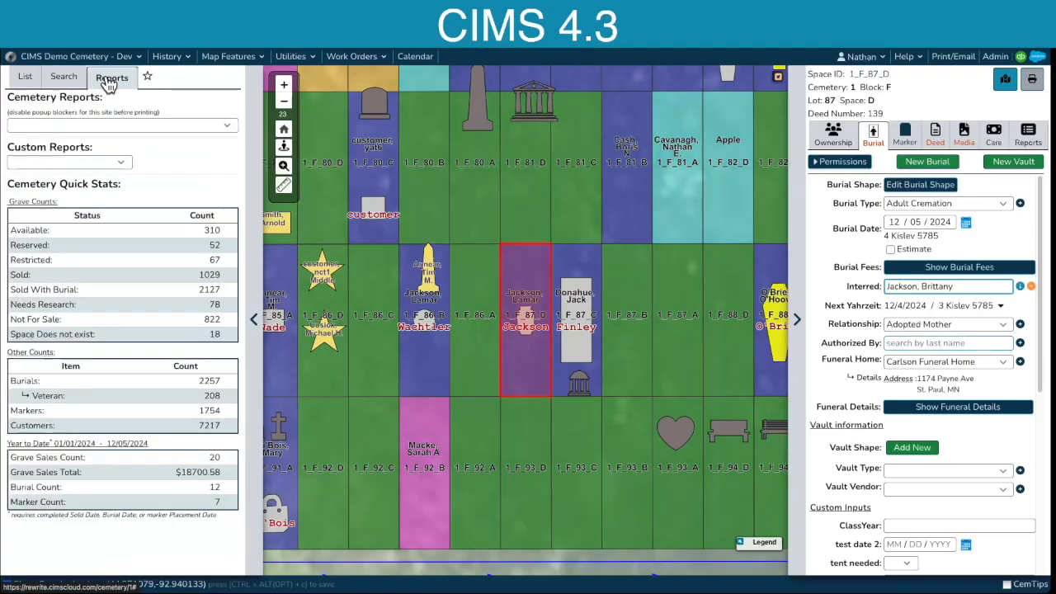
{"action": "left_click", "coordinate": [143, 126]}
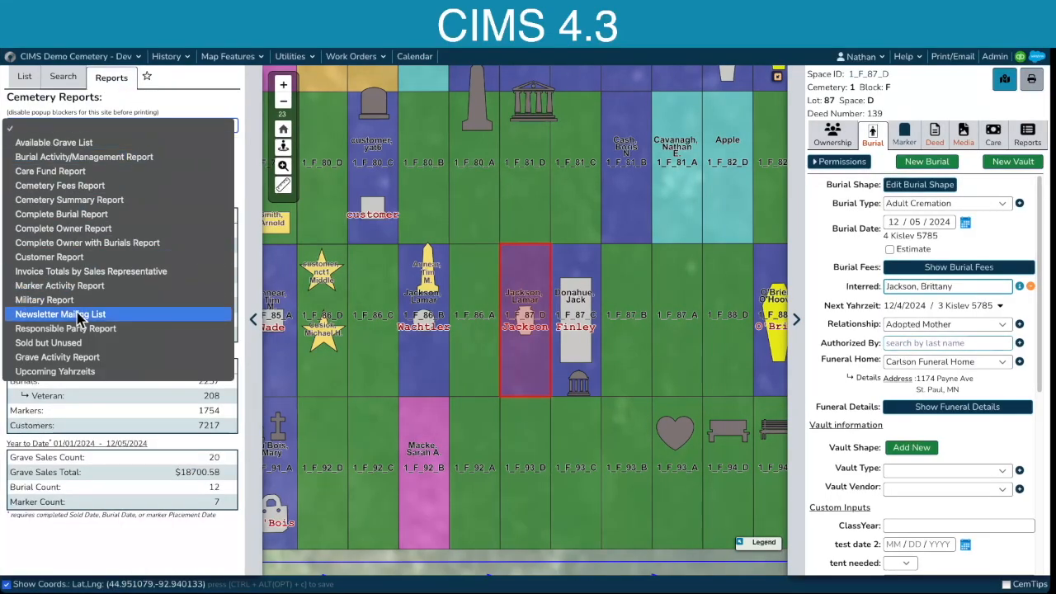
{"action": "left_click", "coordinate": [73, 372]}
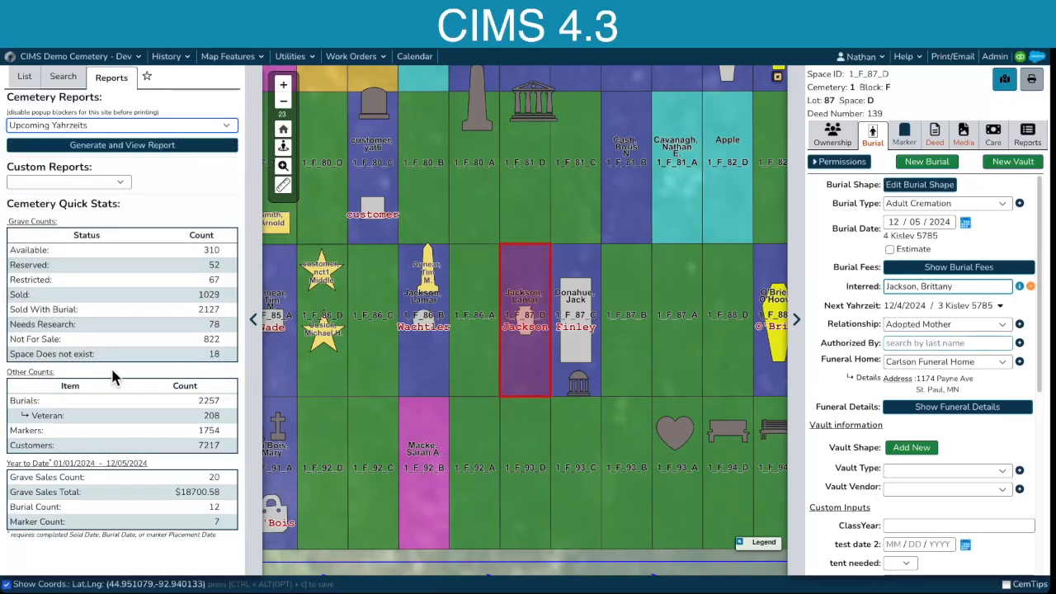
{"action": "left_click", "coordinate": [183, 150]}
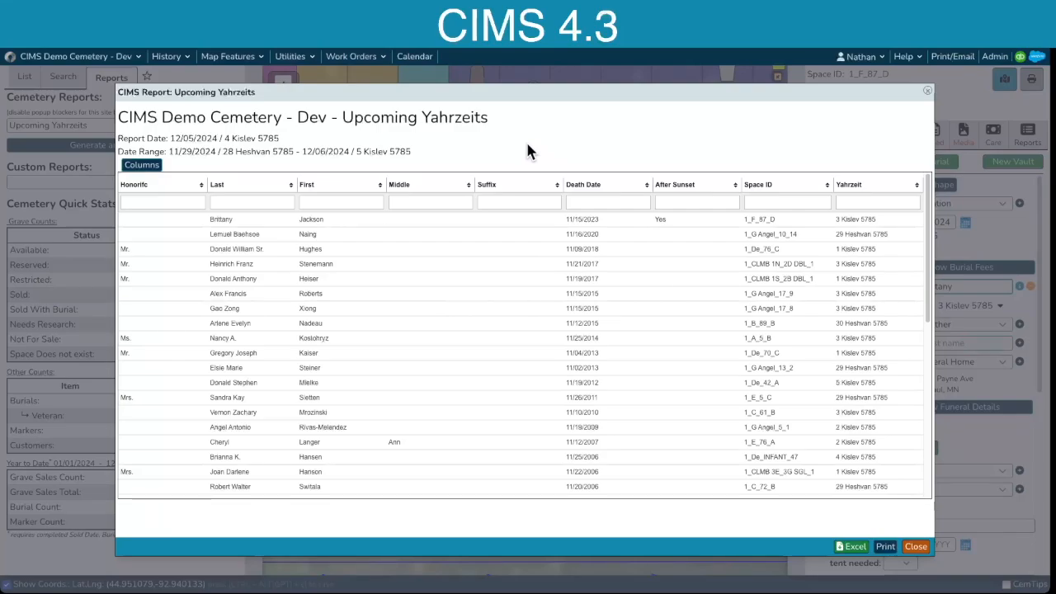
{"action": "left_click", "coordinate": [916, 547]}
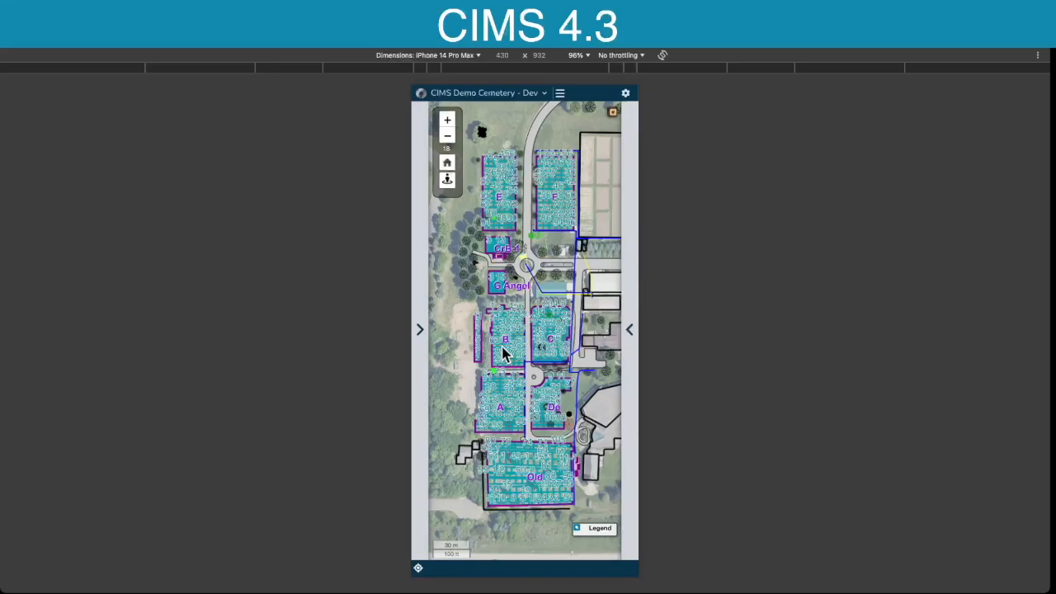
Step: Enable coordinates on the mobile map, pick block B's southwest corner at about 44.95004, -92.94057, and save that point
{"action": "scroll", "coordinate": [503, 353], "scroll_direction": "up", "scroll_amount": 3}
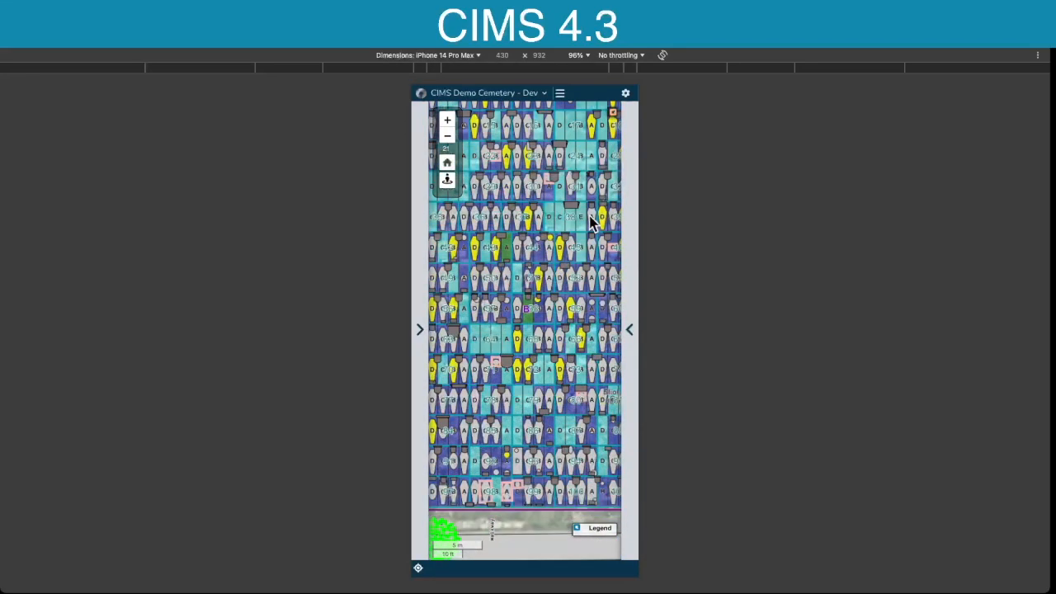
{"action": "left_click_drag", "start_coordinate": [492, 280], "coordinate": [545, 104]}
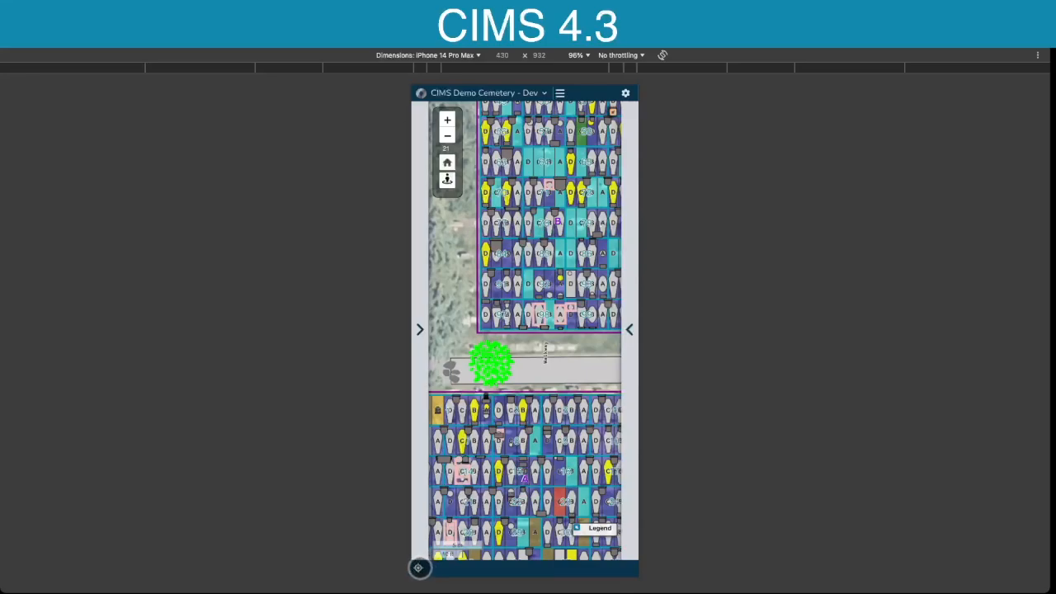
{"action": "left_click", "coordinate": [418, 568]}
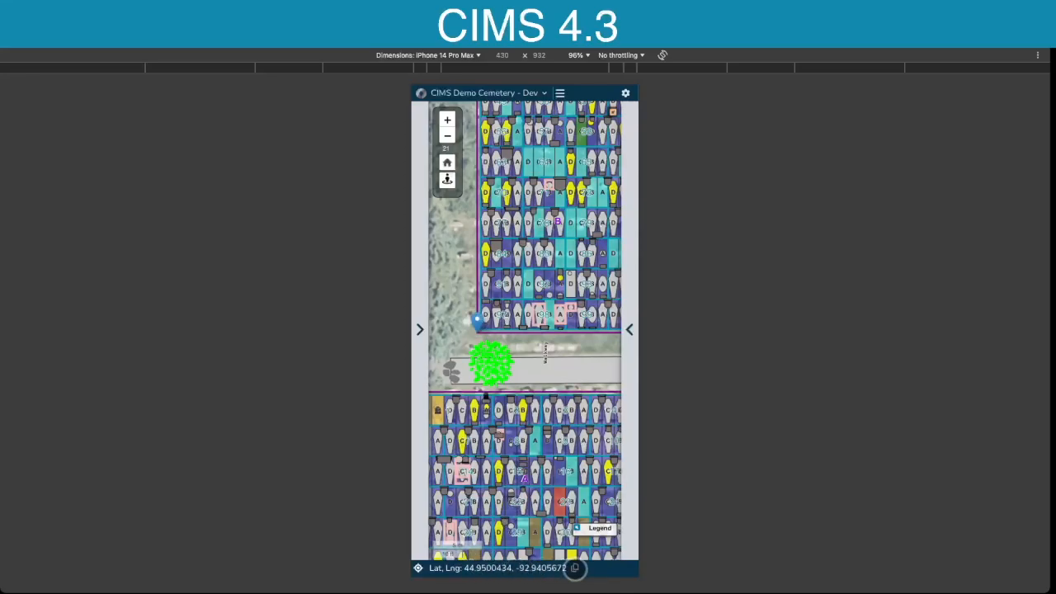
{"action": "left_click", "coordinate": [574, 568]}
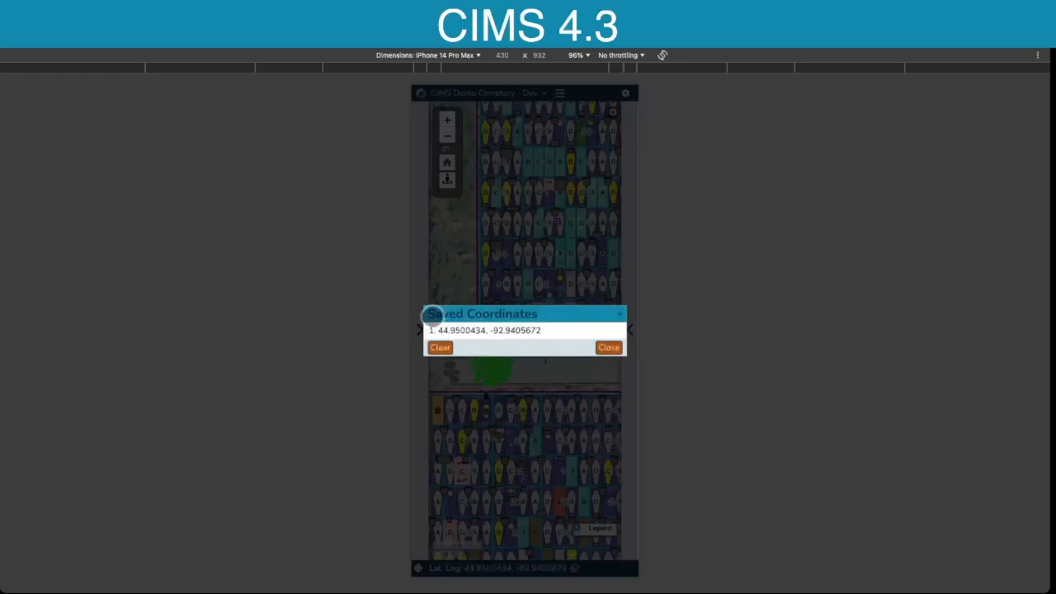
{"action": "left_click", "coordinate": [610, 347]}
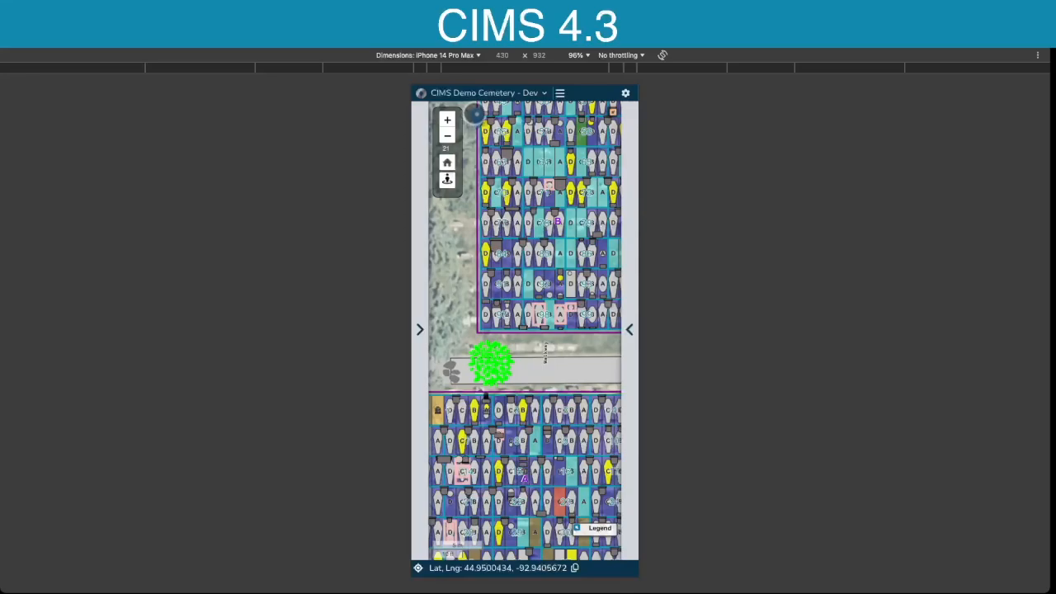
Step: Pick a second point farther north on block B's western edge at about 44.95023, -92.94057, and save its coordinates
{"action": "left_click", "coordinate": [474, 114]}
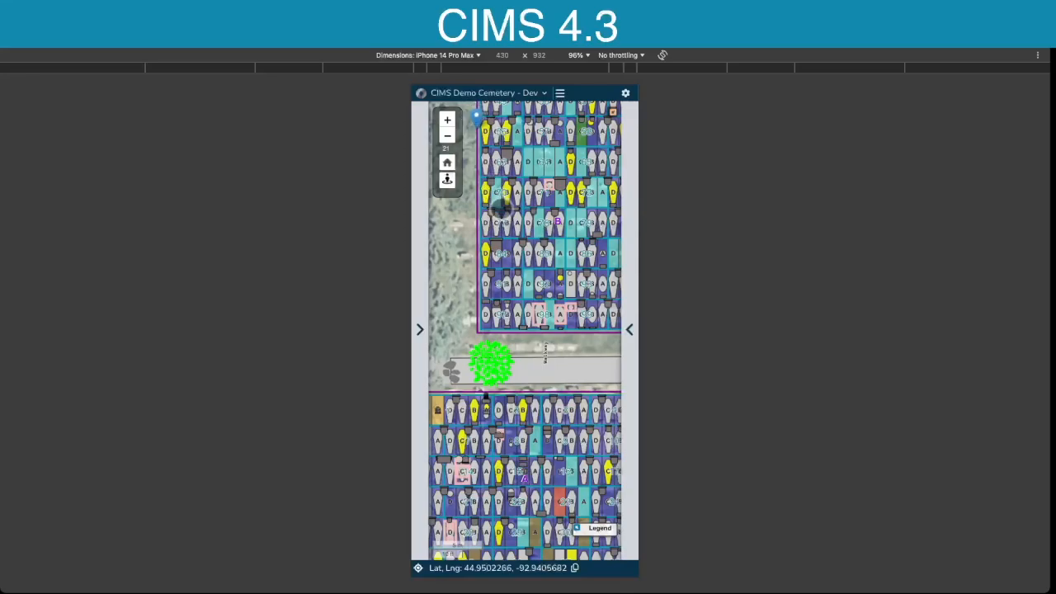
{"action": "left_click", "coordinate": [574, 568]}
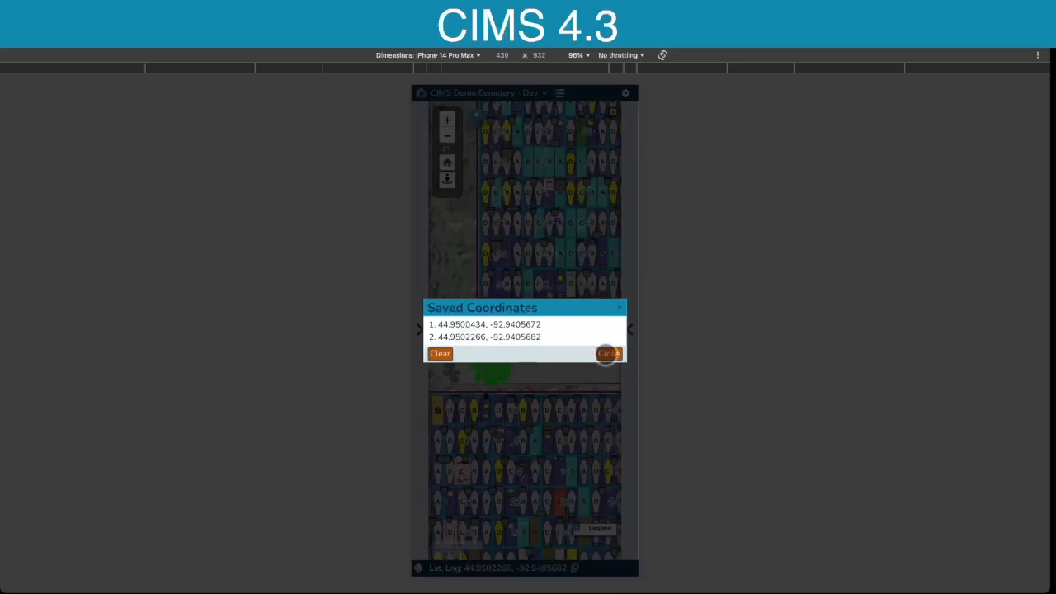
Step: Close the saved list, pick a third point inside block B at about 44.95013, -92.94045, and save its coordinates
{"action": "left_click", "coordinate": [608, 353]}
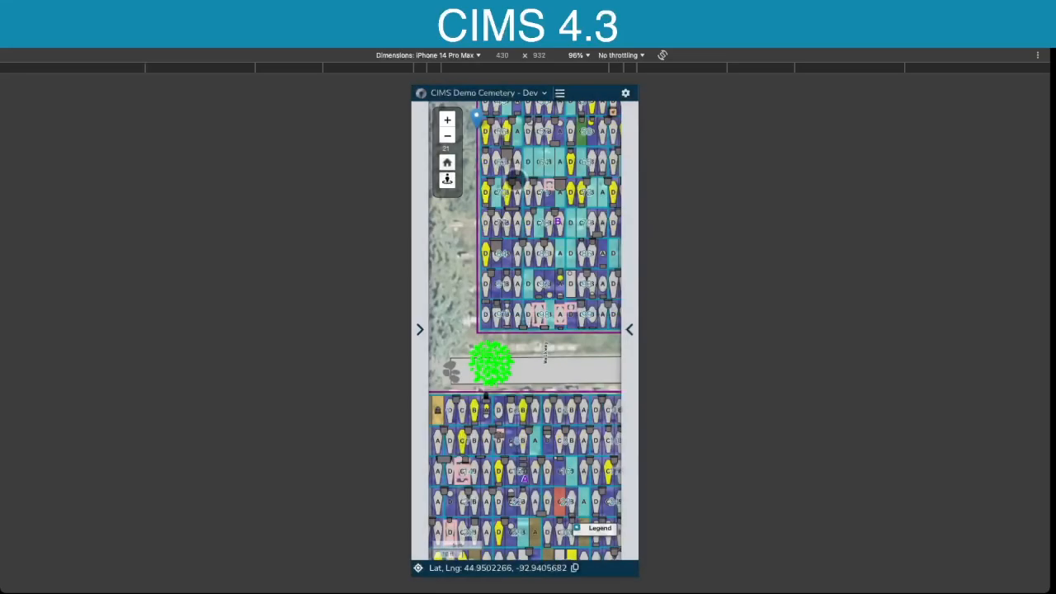
{"action": "left_click", "coordinate": [571, 219]}
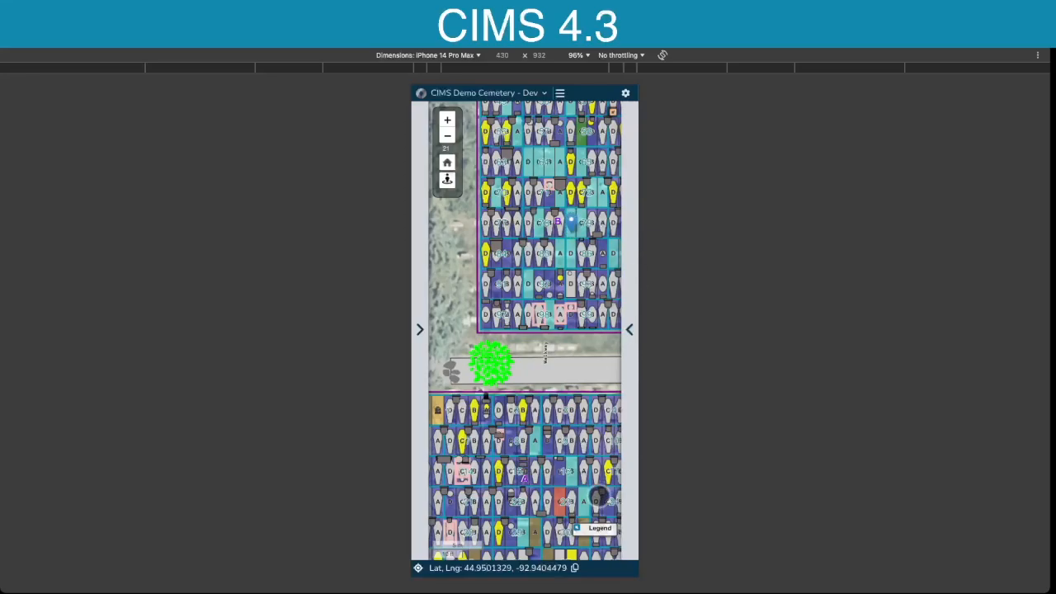
{"action": "left_click", "coordinate": [572, 567]}
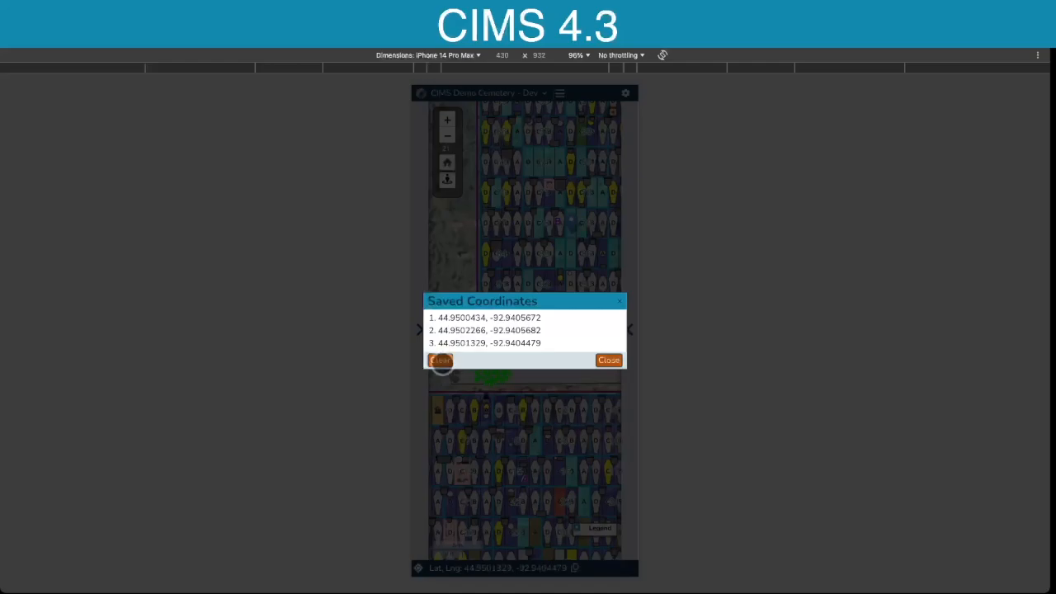
Step: Clear all saved coordinates, close the empty list and turn off the coordinate display on the mobile map
{"action": "left_click", "coordinate": [440, 361]}
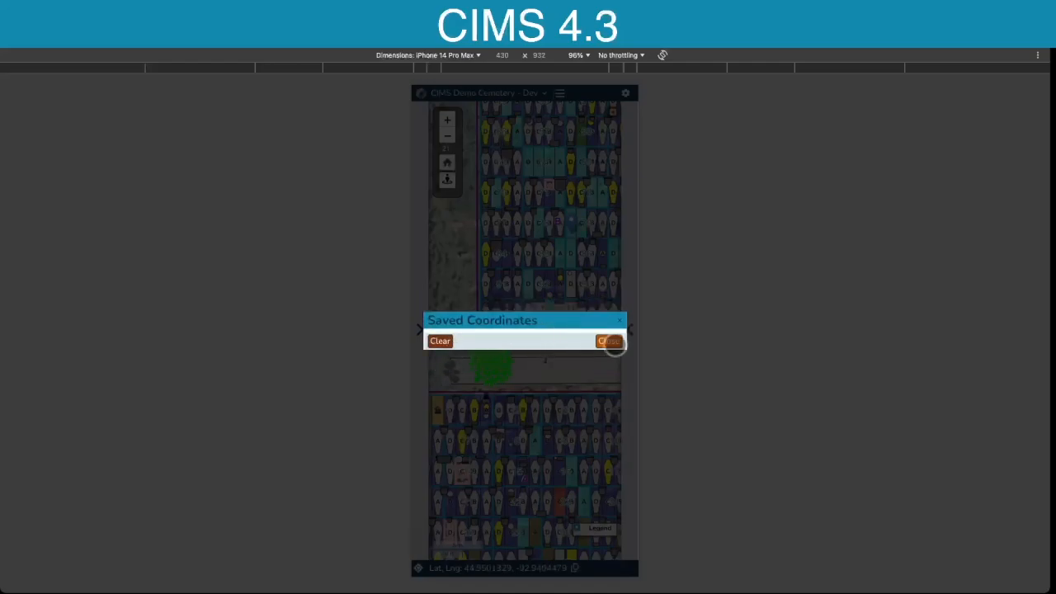
{"action": "left_click", "coordinate": [610, 341]}
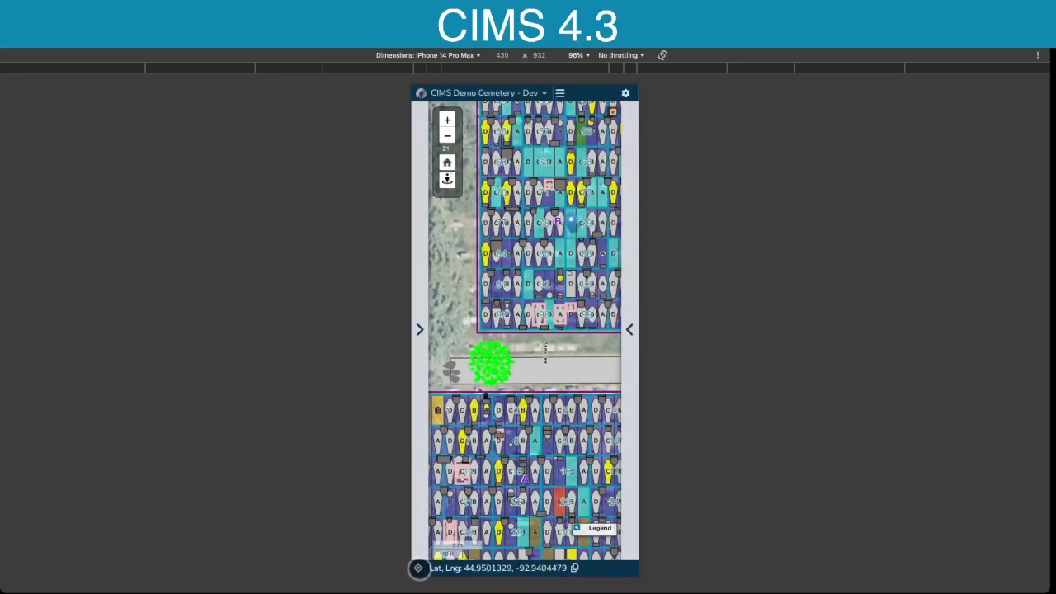
{"action": "left_click", "coordinate": [418, 568]}
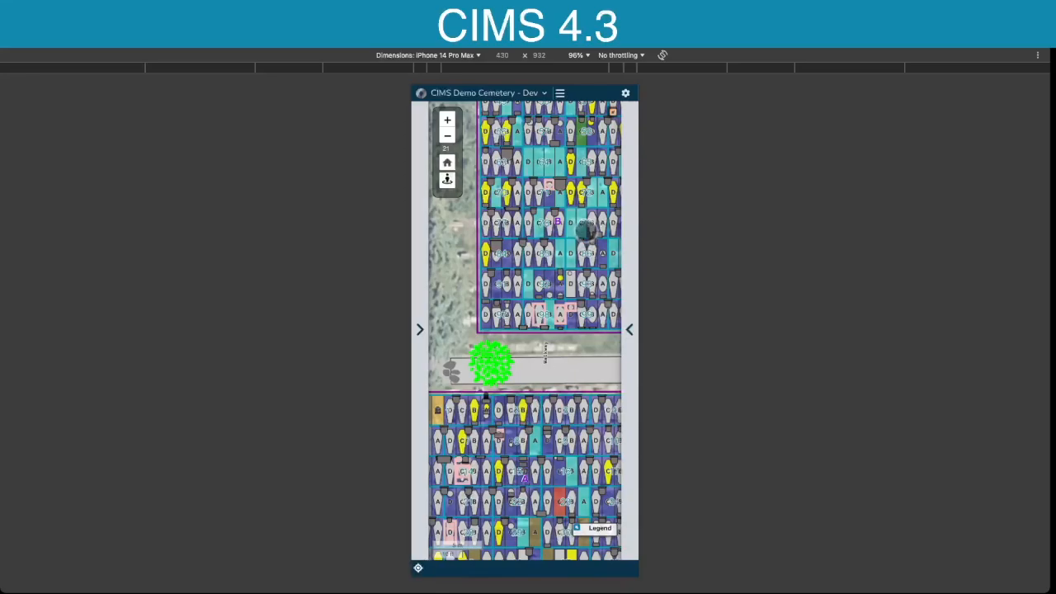